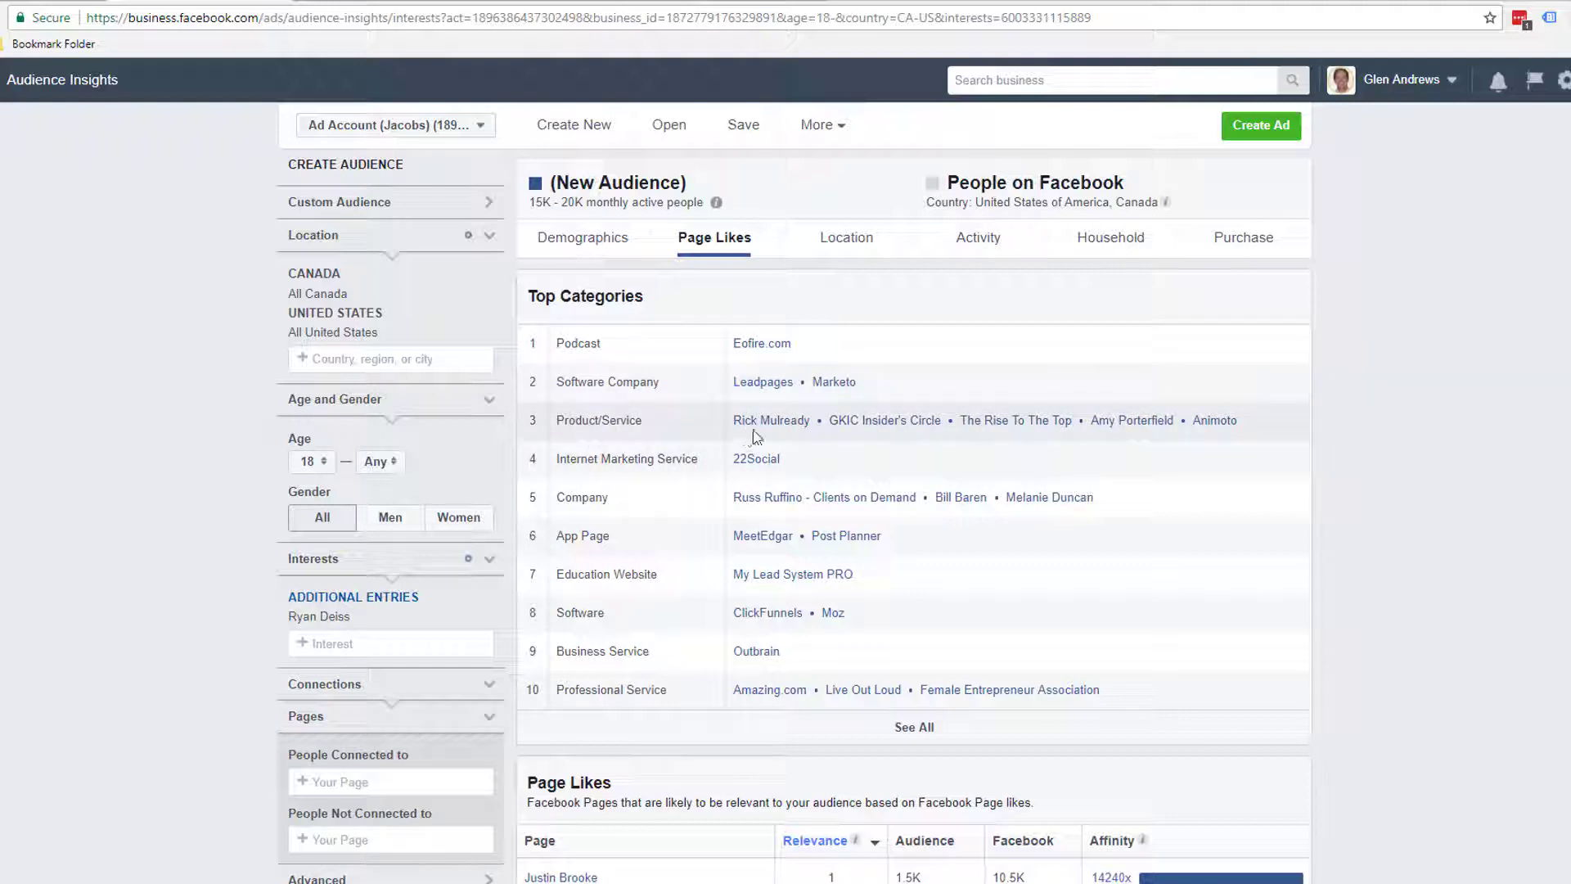
Step: Search the interests for Rick Mulready and clear the search text
left_click(321, 645)
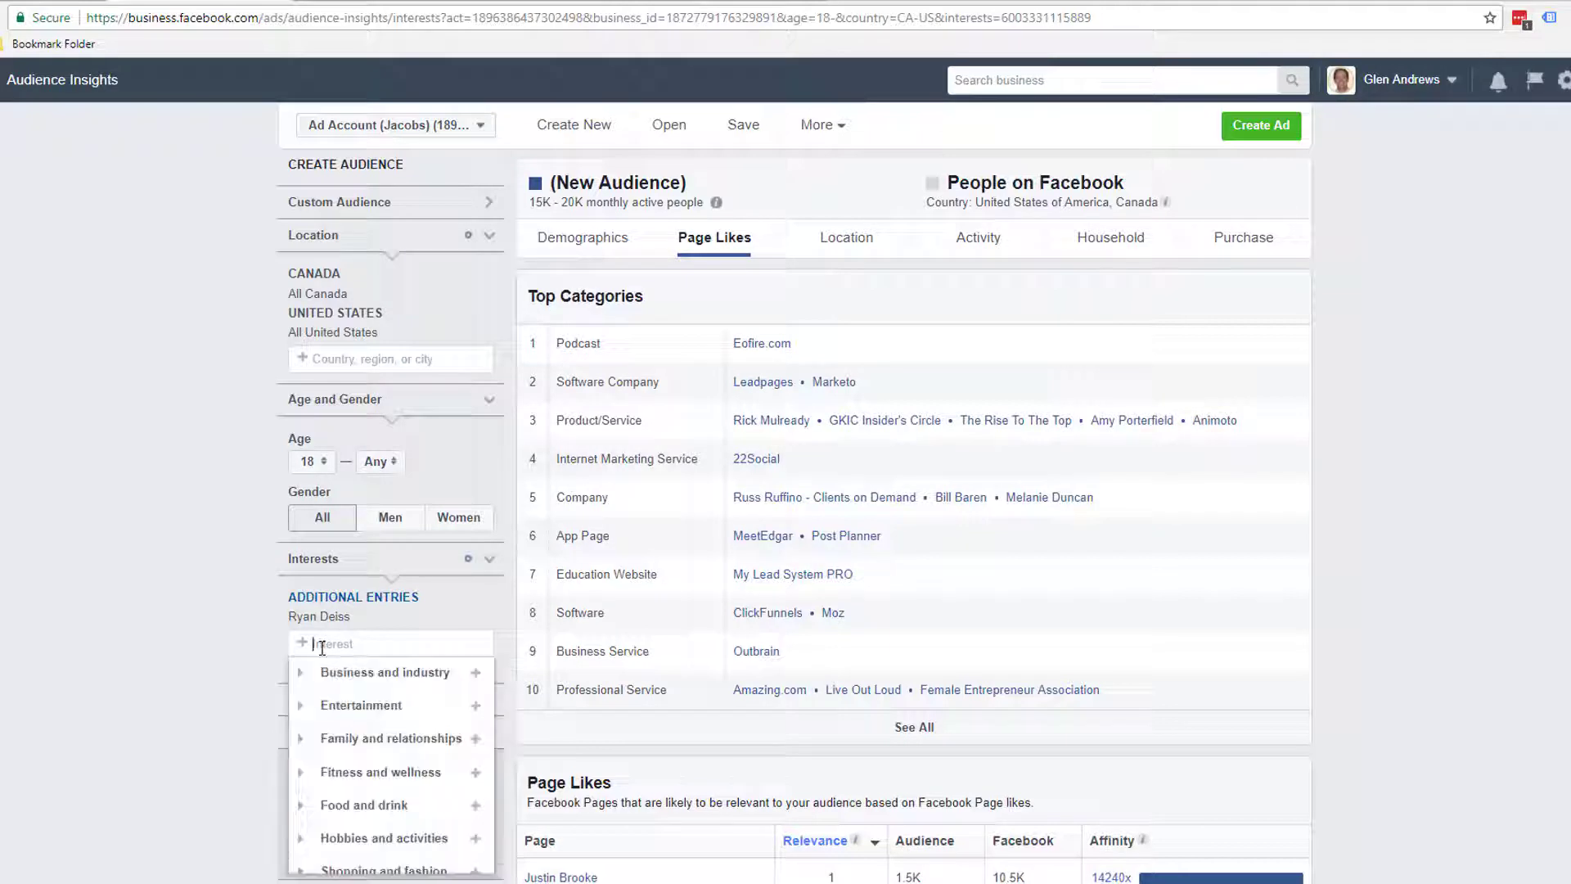
type("ric")
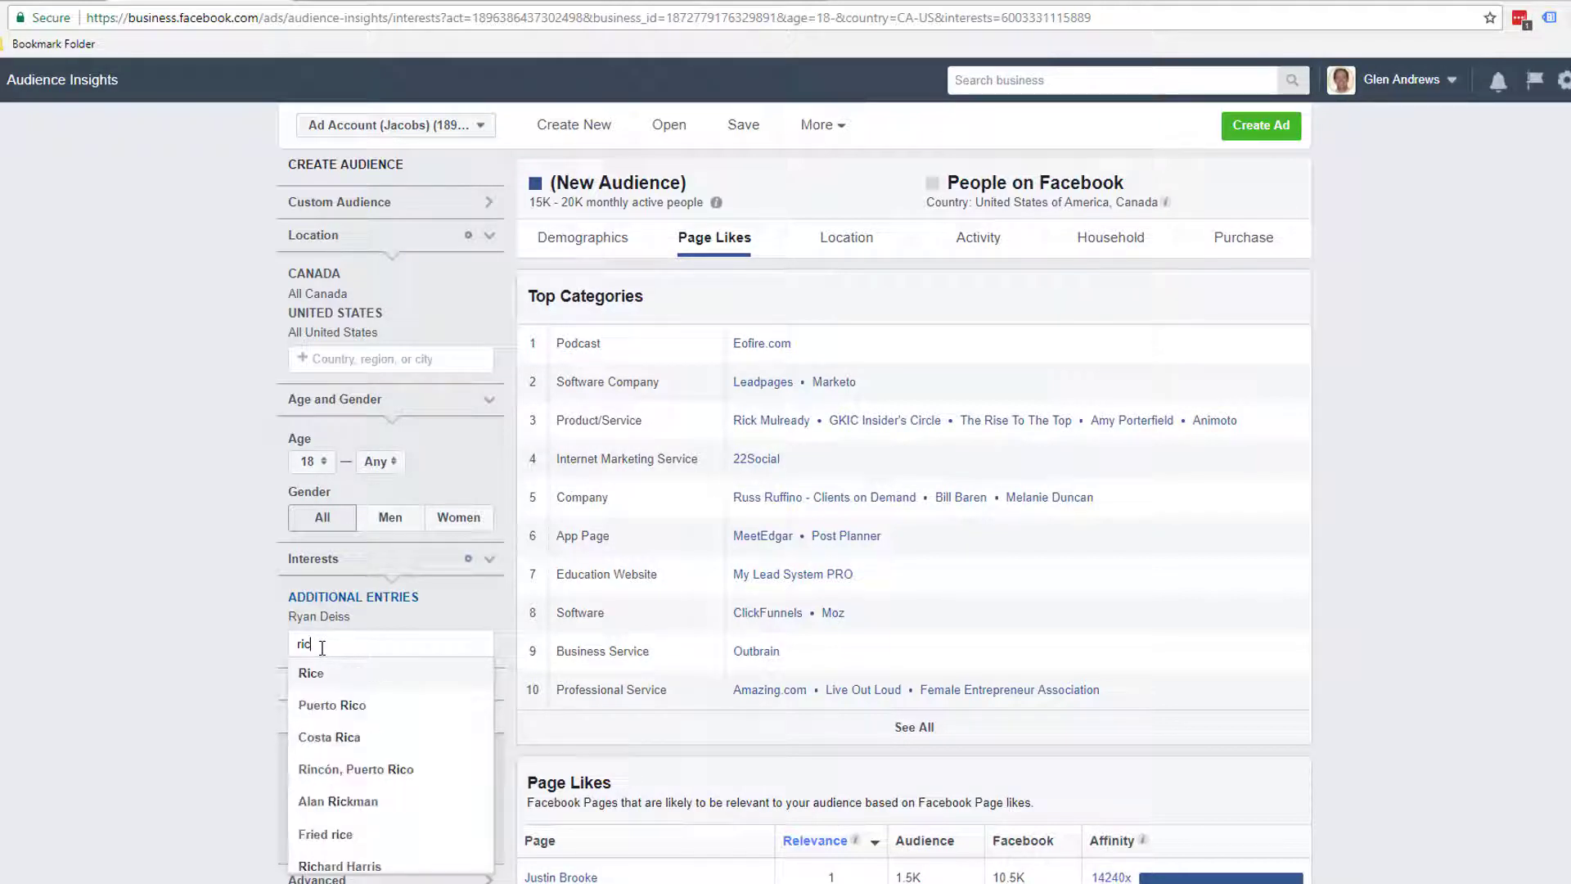
type("k mulready")
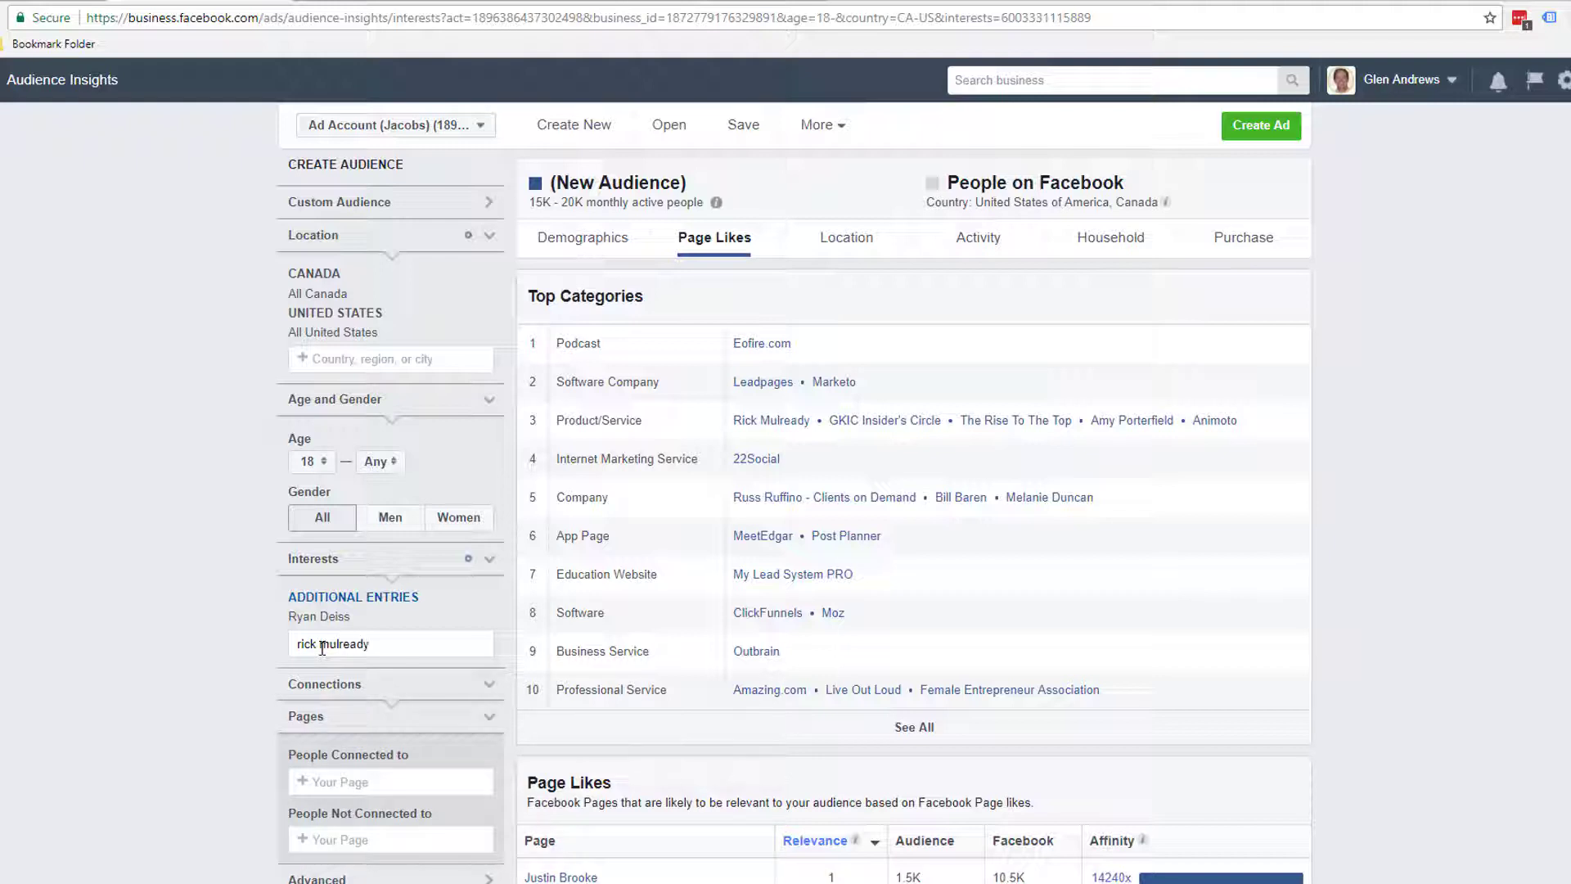
key("BackSpace")
key("BackSpace")
key("BackSpace")
key("BackSpace")
key("BackSpace")
key("BackSpace")
key("BackSpace")
key("BackSpace")
key("BackSpace")
key("BackSpace")
key("BackSpace")
key("BackSpace")
key("BackSpace")
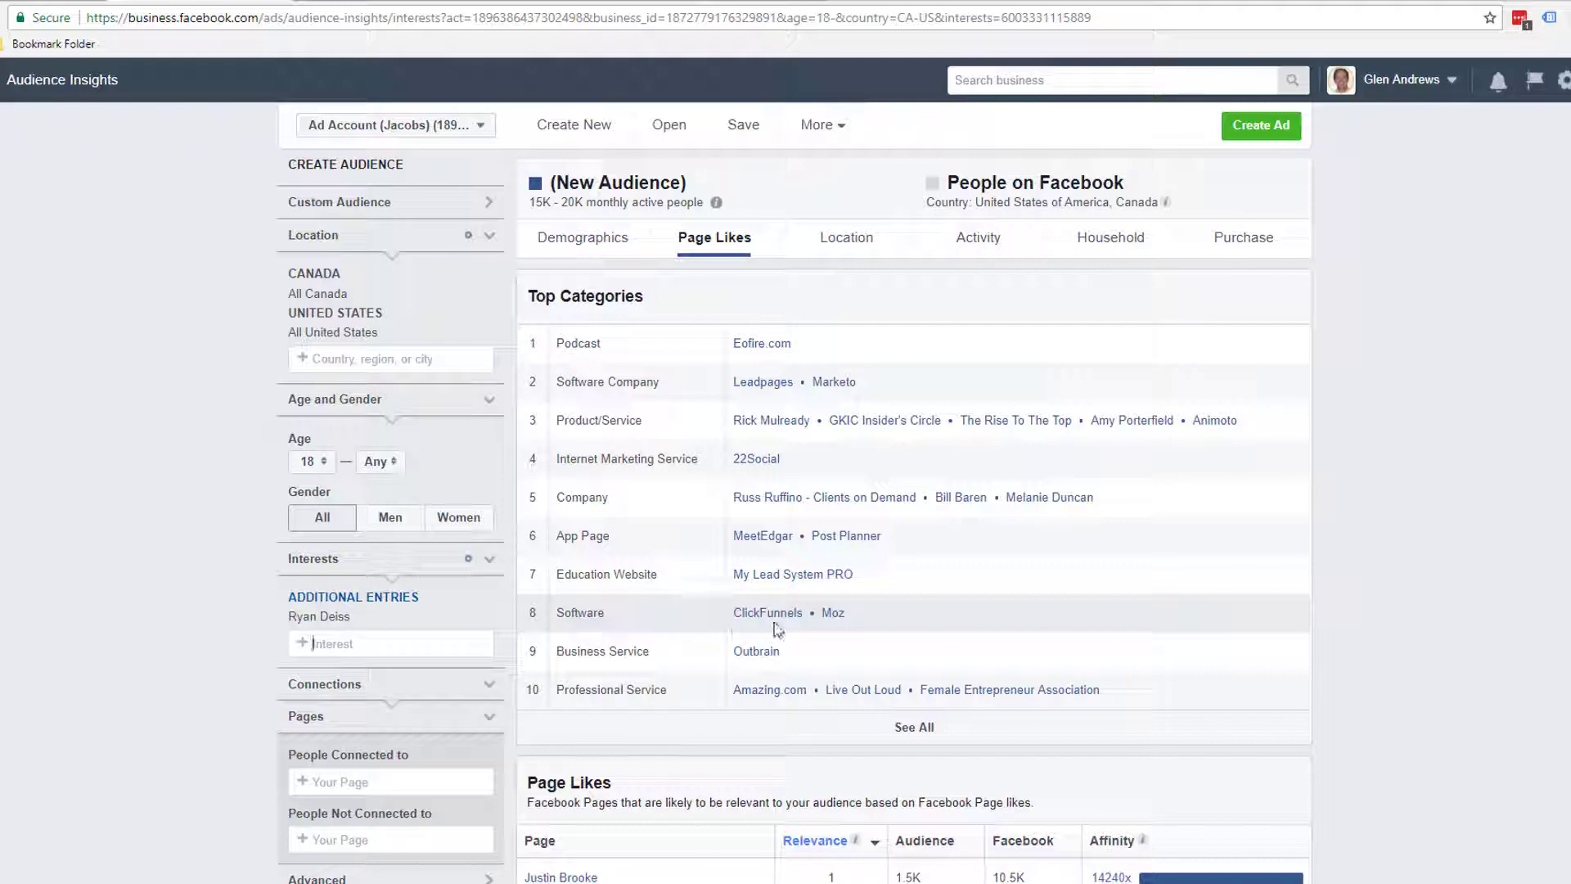
Step: Look up Perry Marshall in the interest search and remove the existing Ryan Deiss interest from the audience
scroll(637, 619, "down", 2)
scroll(637, 620, "down", 2)
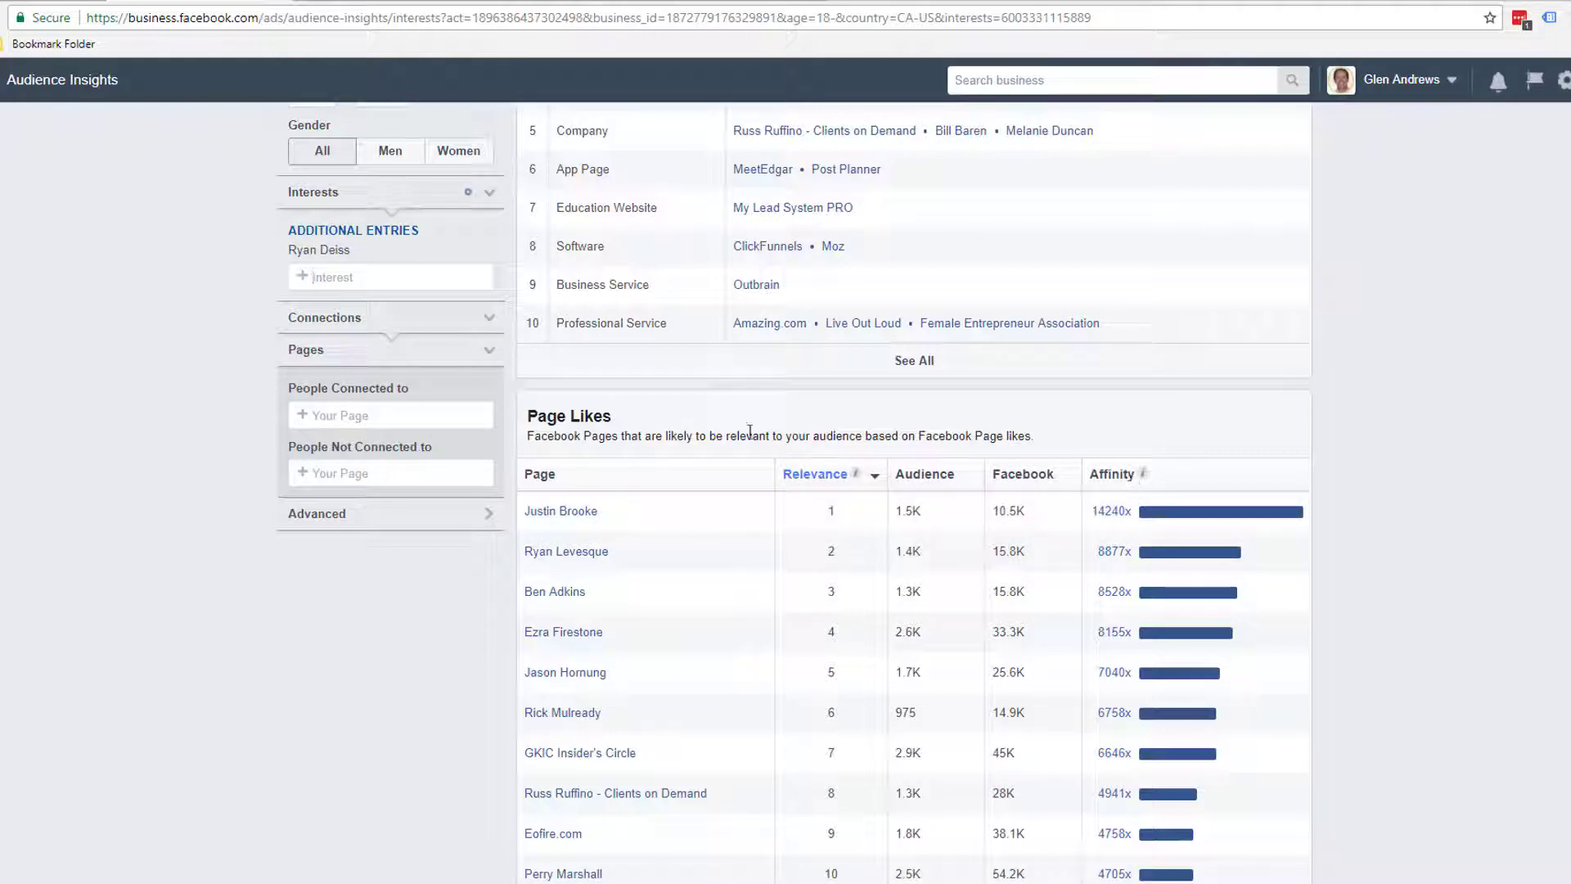
mouse_move(316, 259)
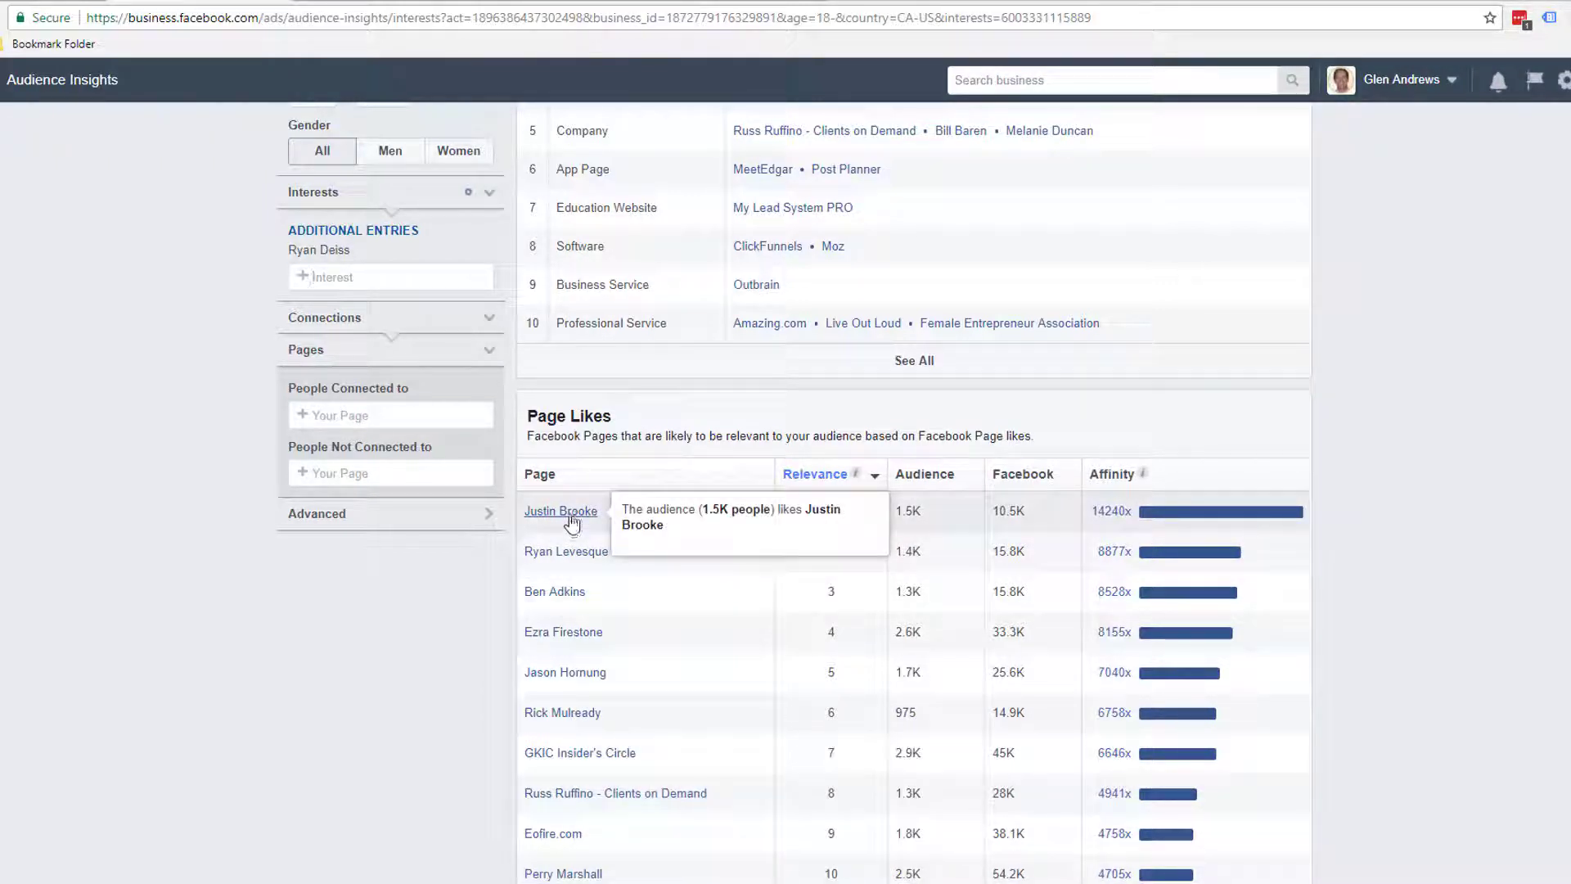
left_click(321, 279)
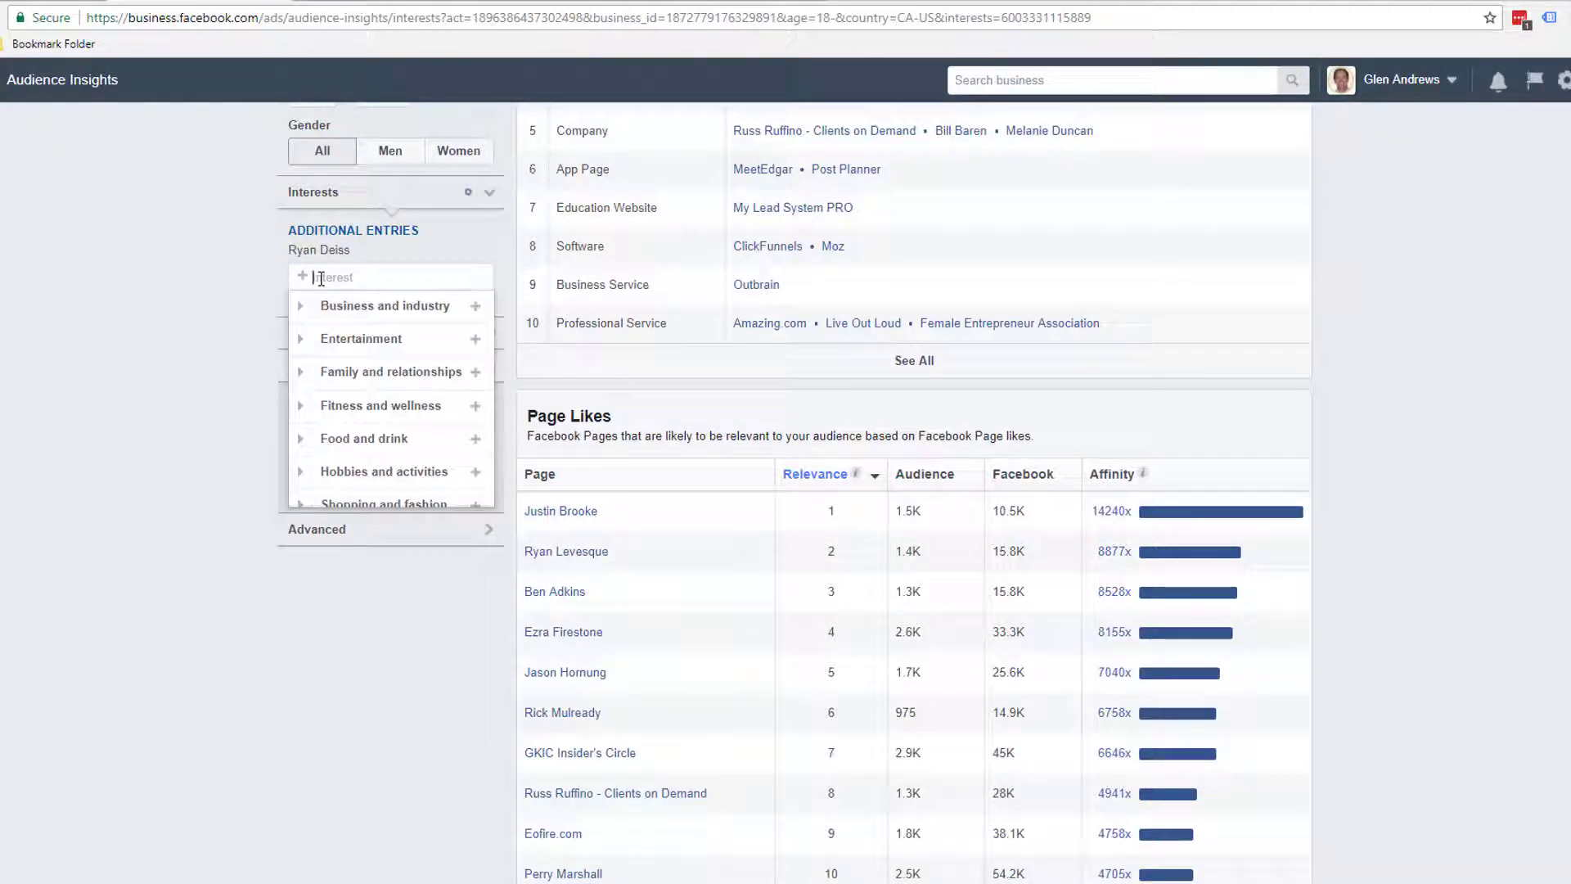
type("perr")
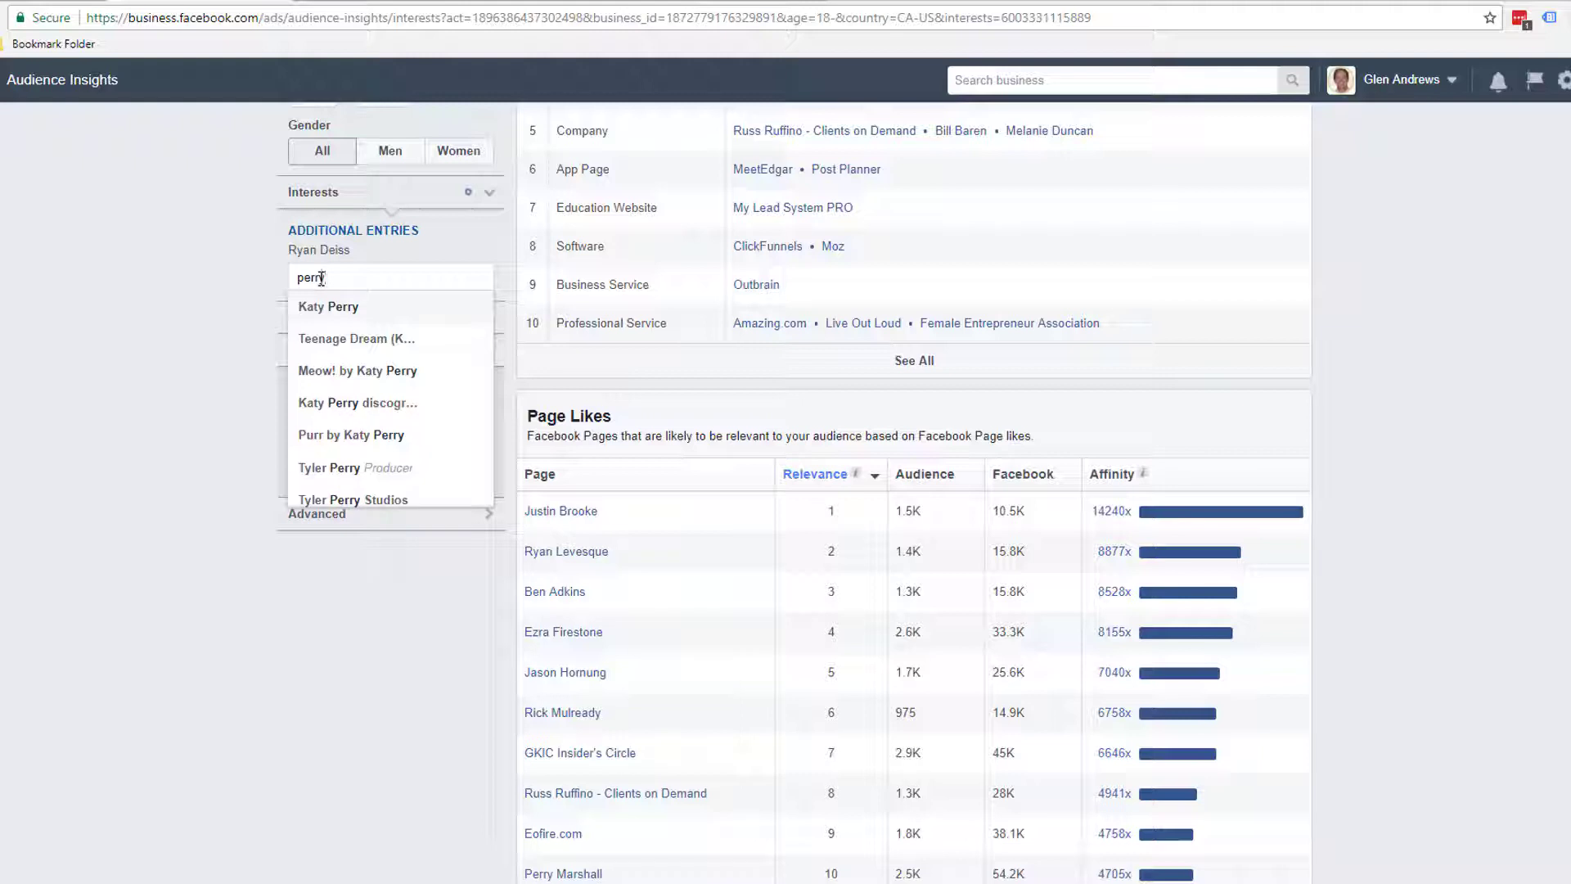
type("y marsh")
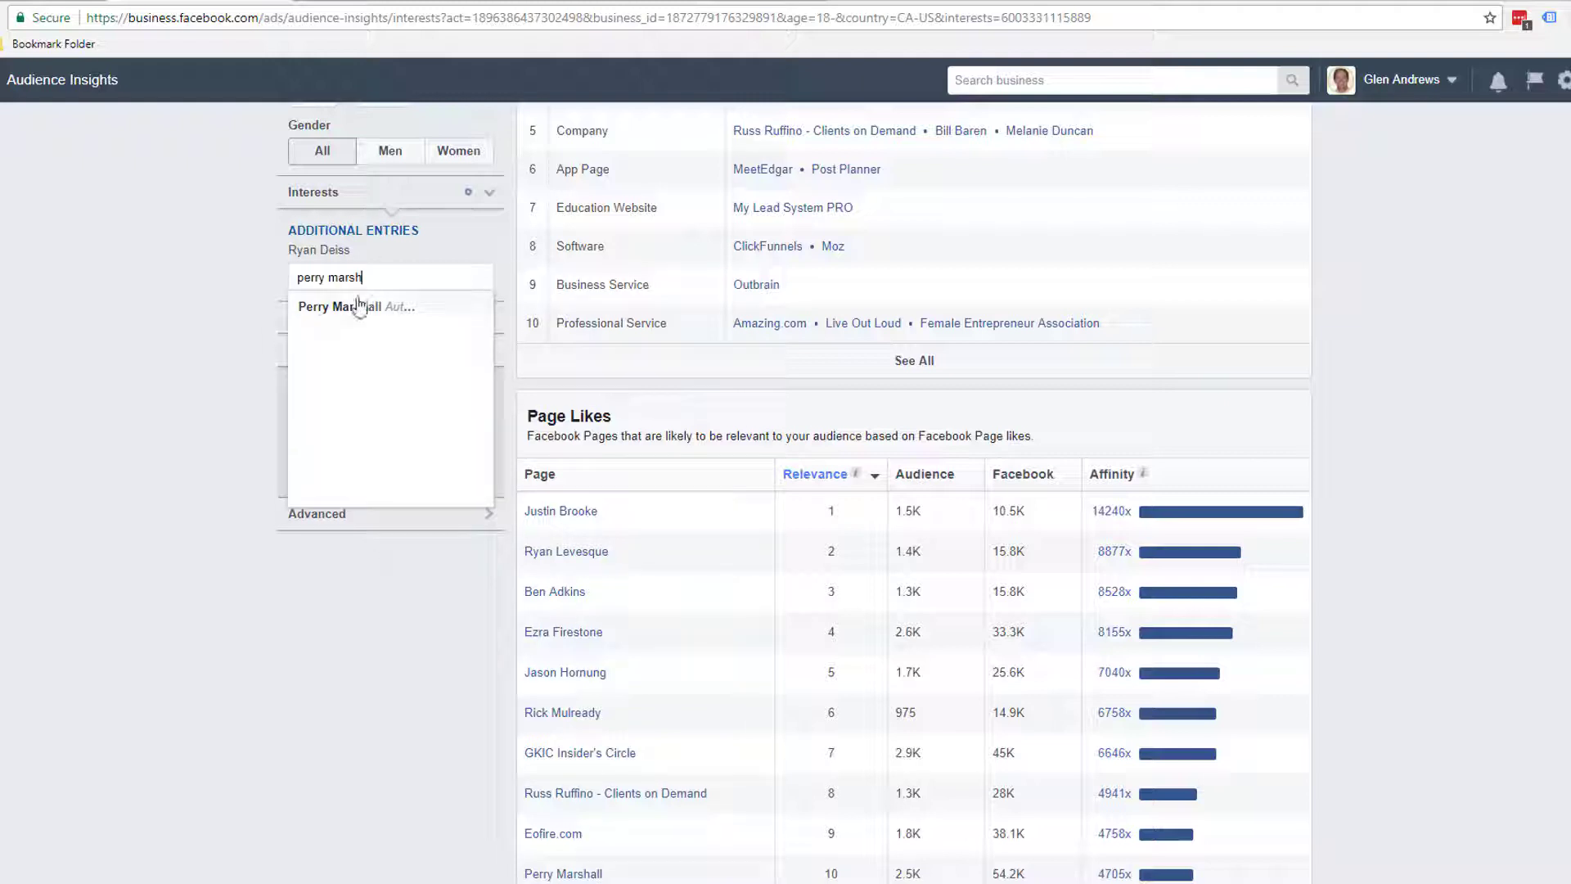
left_click(293, 266)
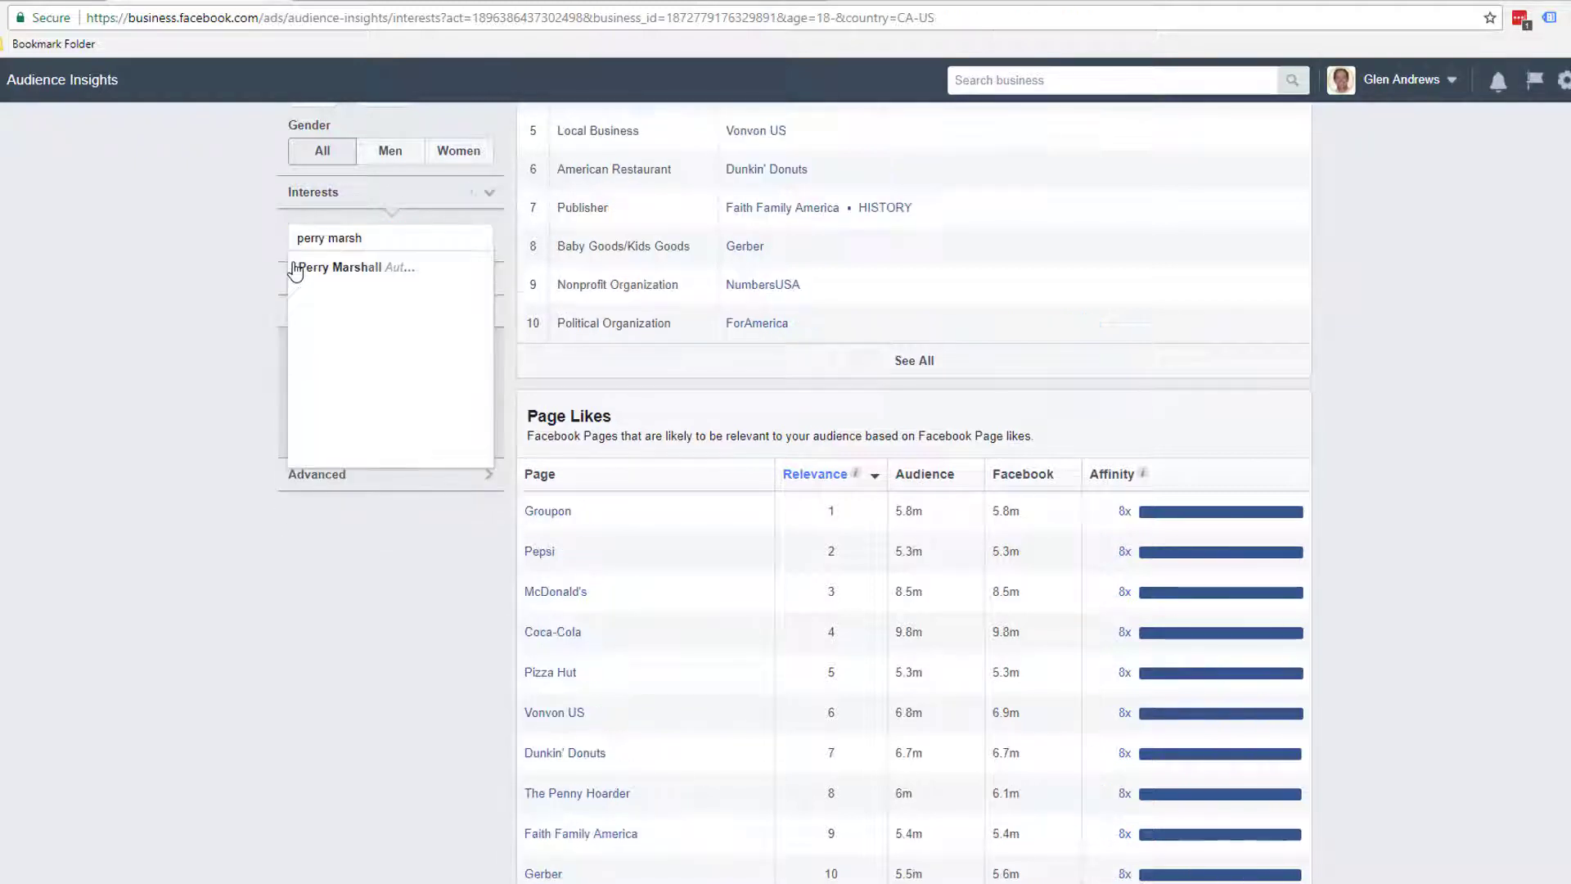
Step: Add Perry Marshall as the audience's interest
left_click(376, 237)
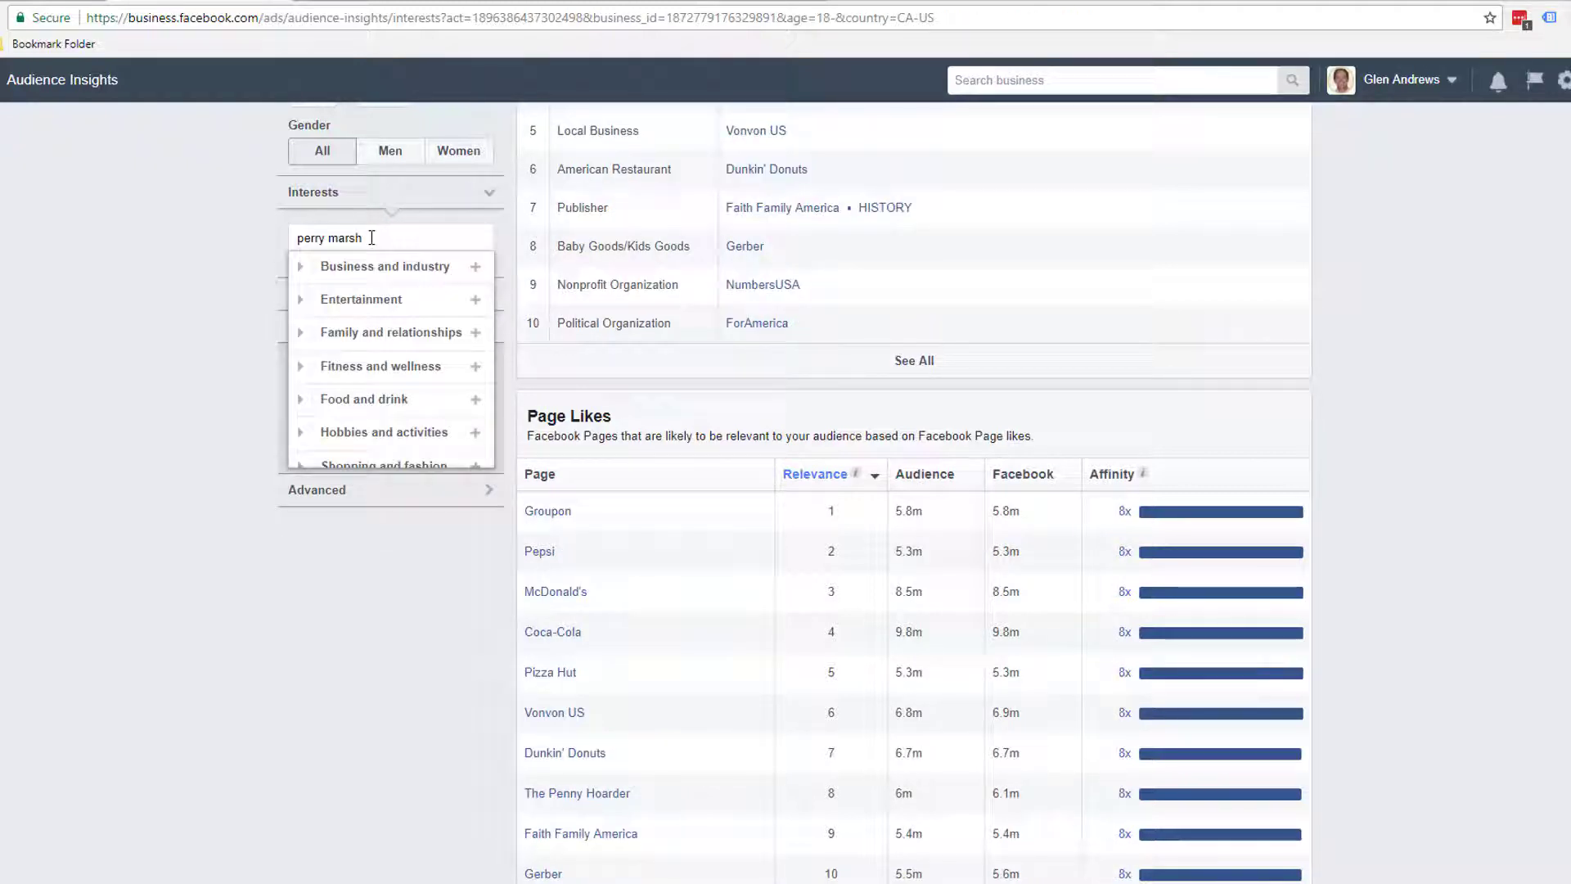
triple_click(372, 238)
left_click(264, 224)
left_click(333, 241)
type("p")
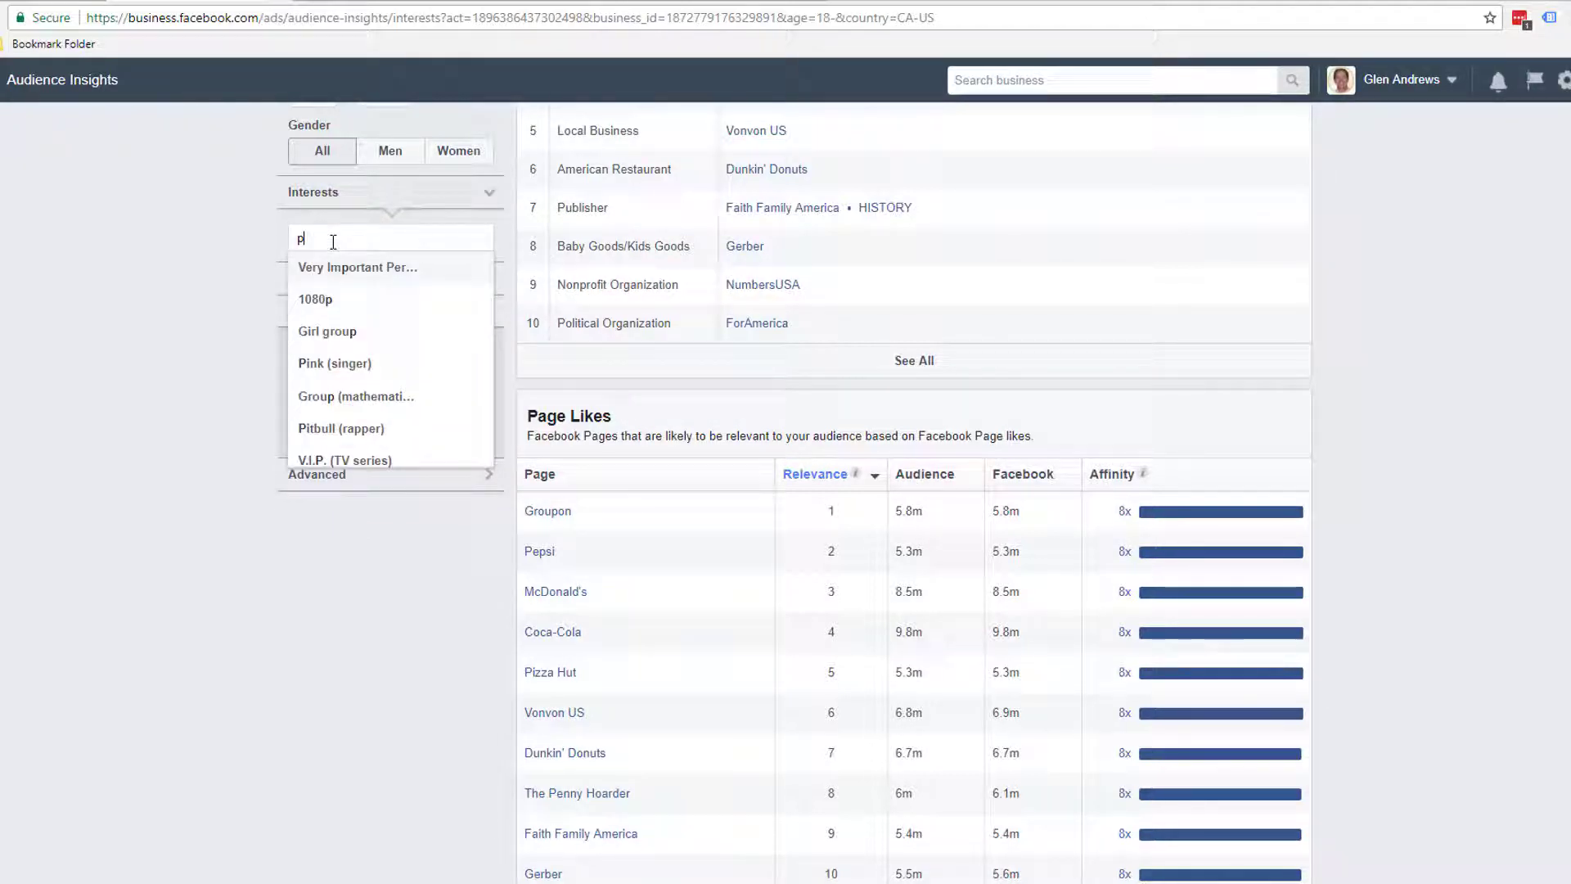
type("erry marshall")
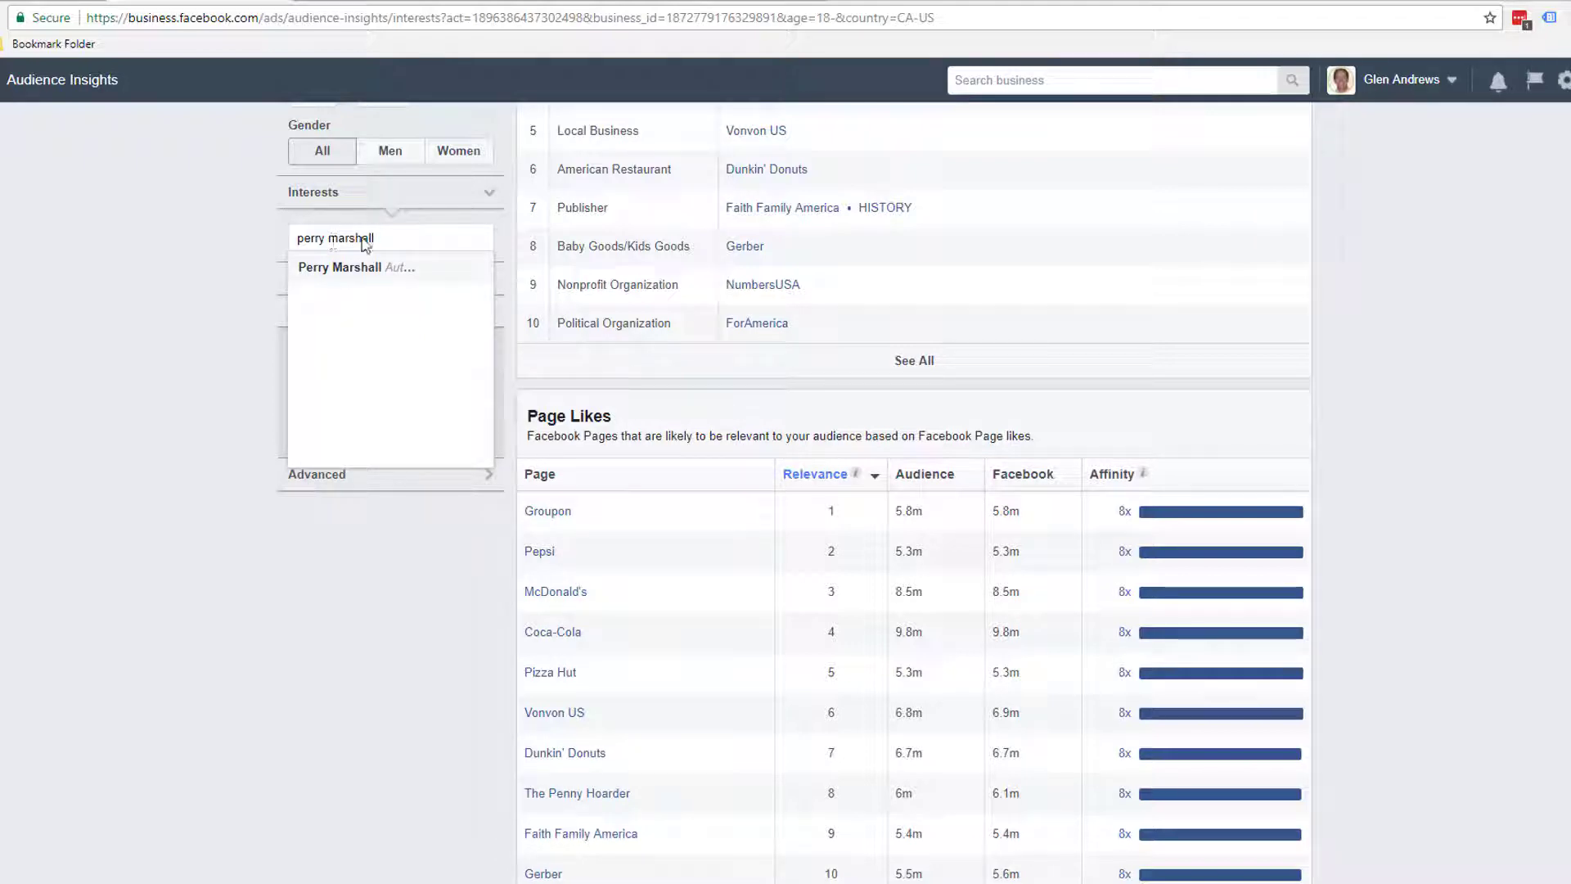
left_click(336, 265)
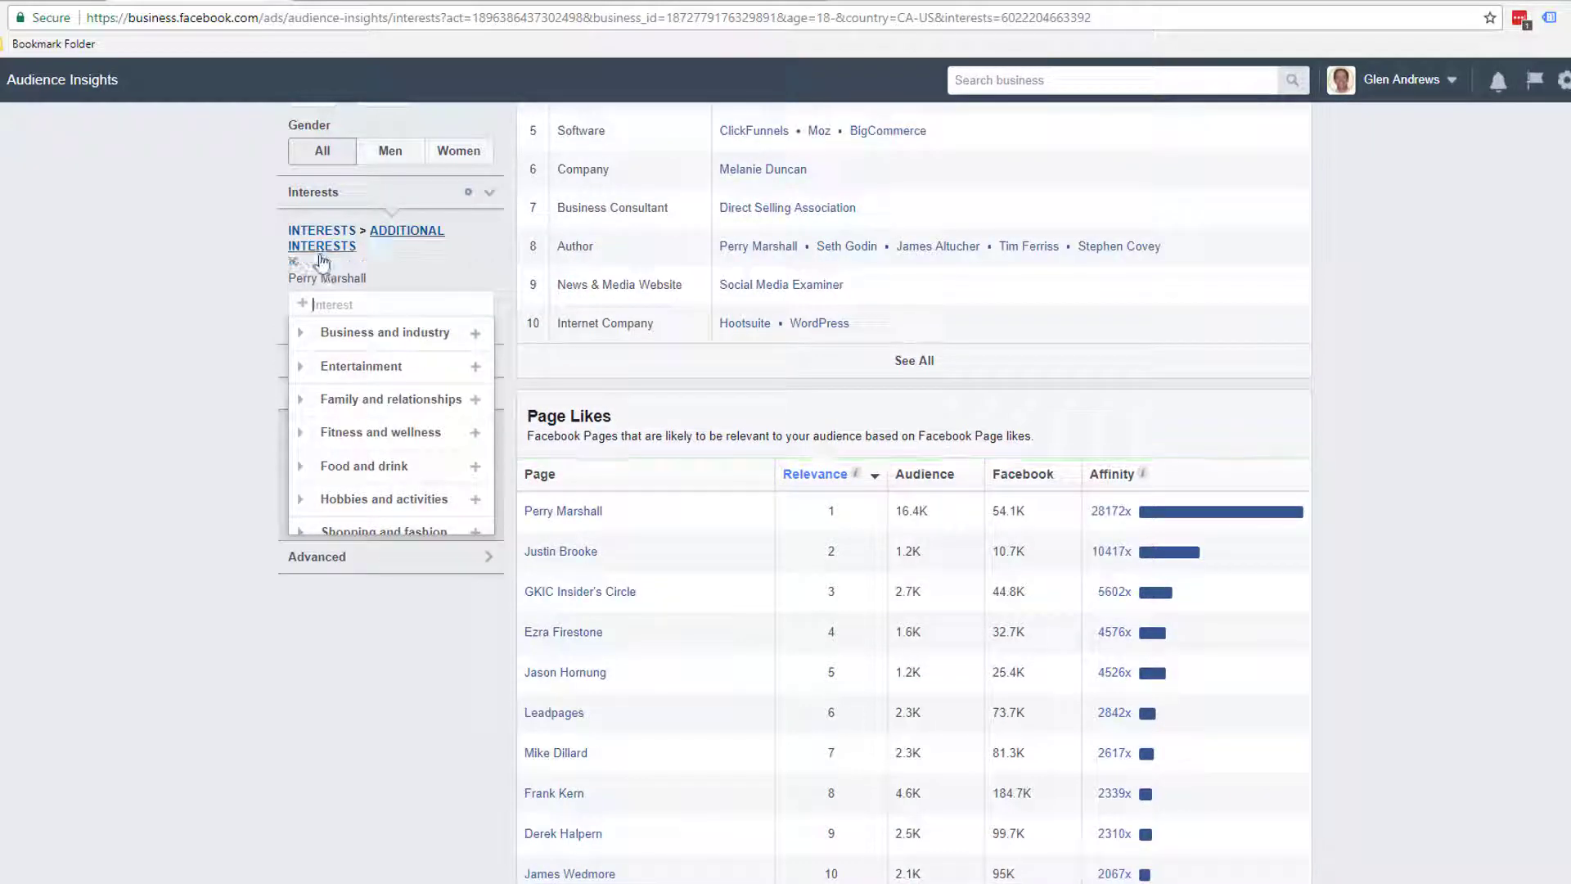
Step: Examine the top categories and the ranked page likes for the Perry Marshall audience
scroll(322, 262, "up", 5)
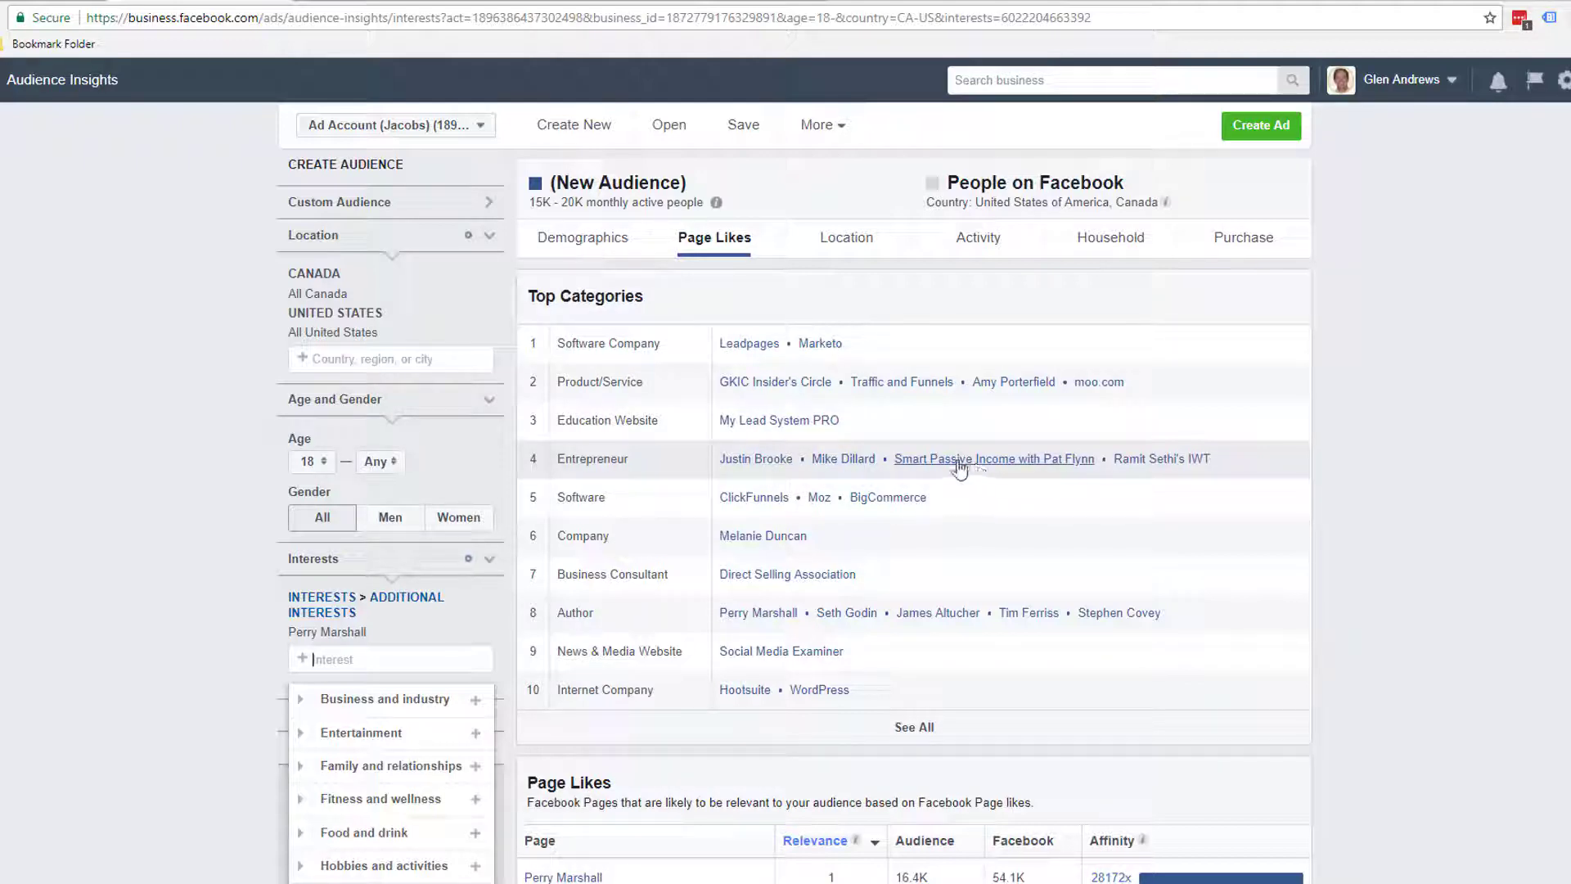
scroll(1006, 442, "down", 2)
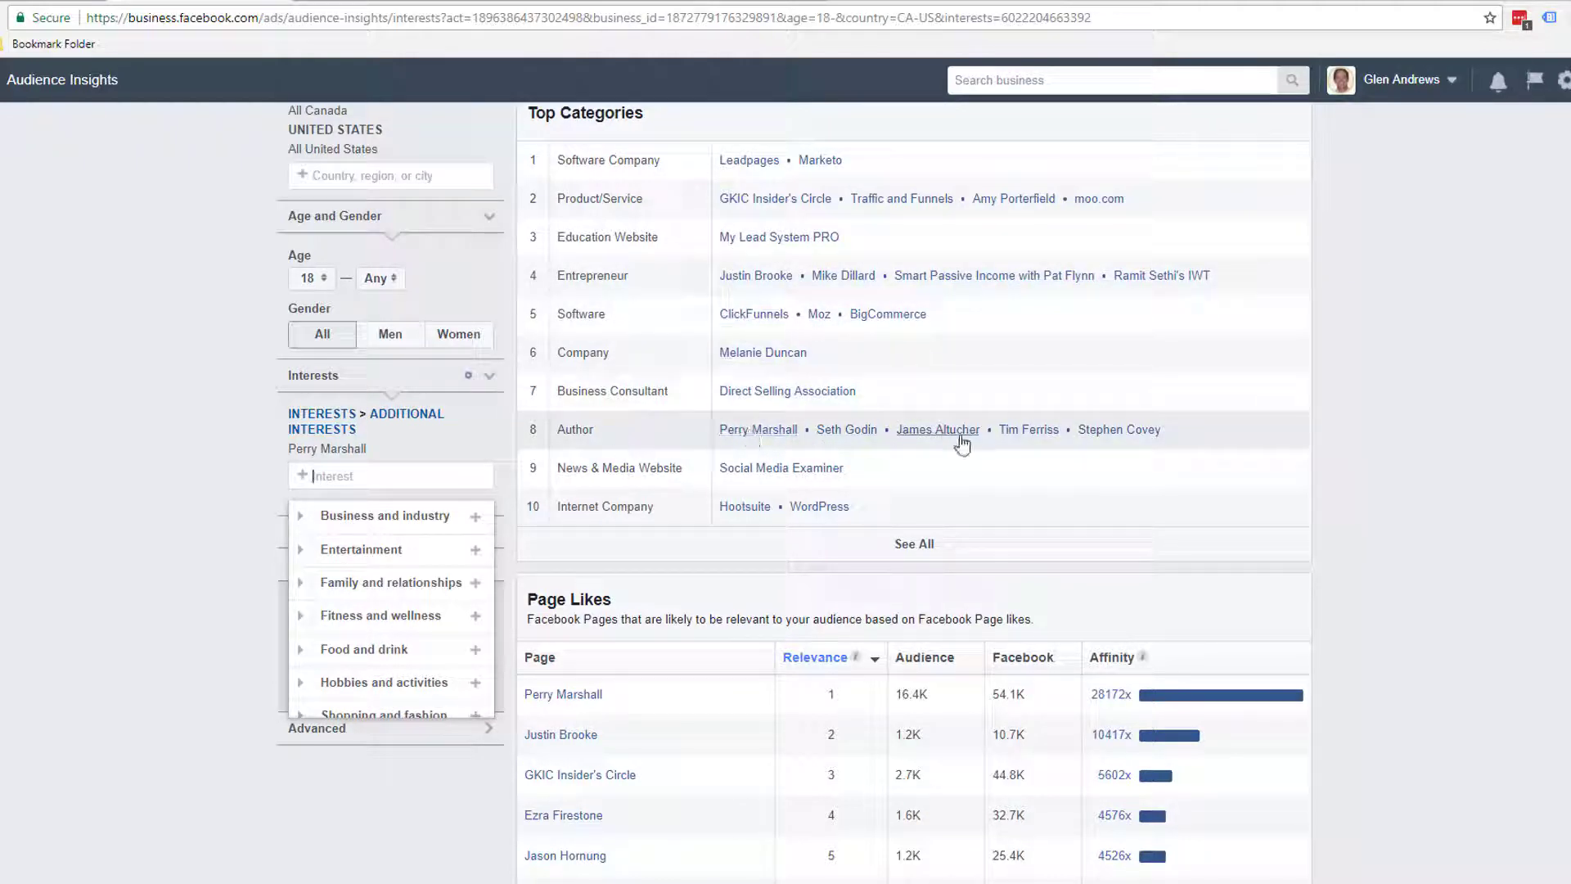
scroll(829, 435, "down", 2)
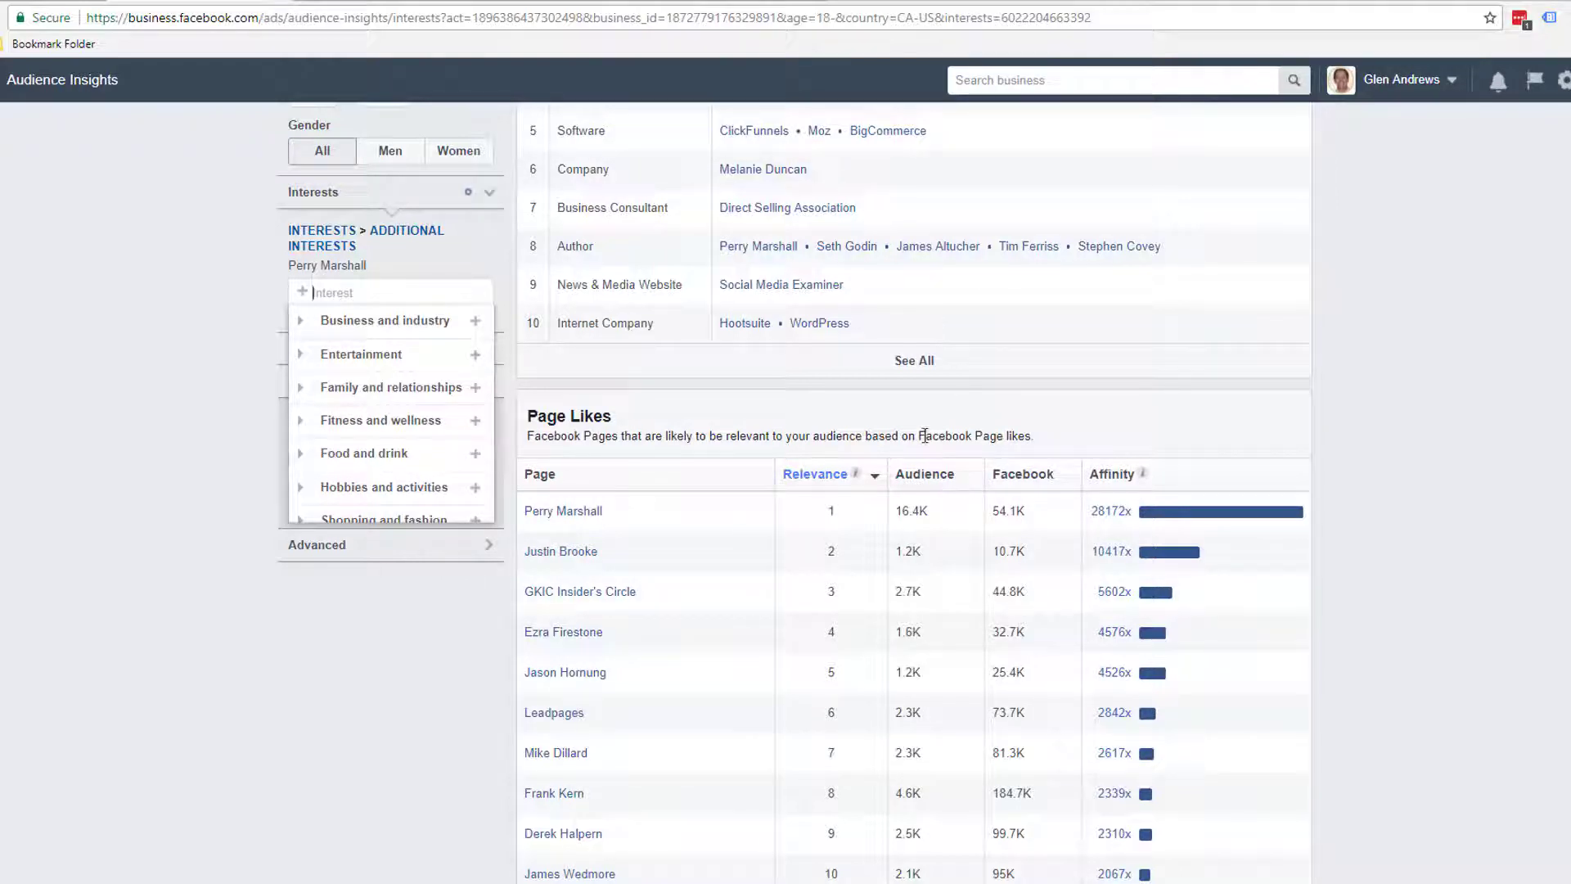
mouse_move(342, 256)
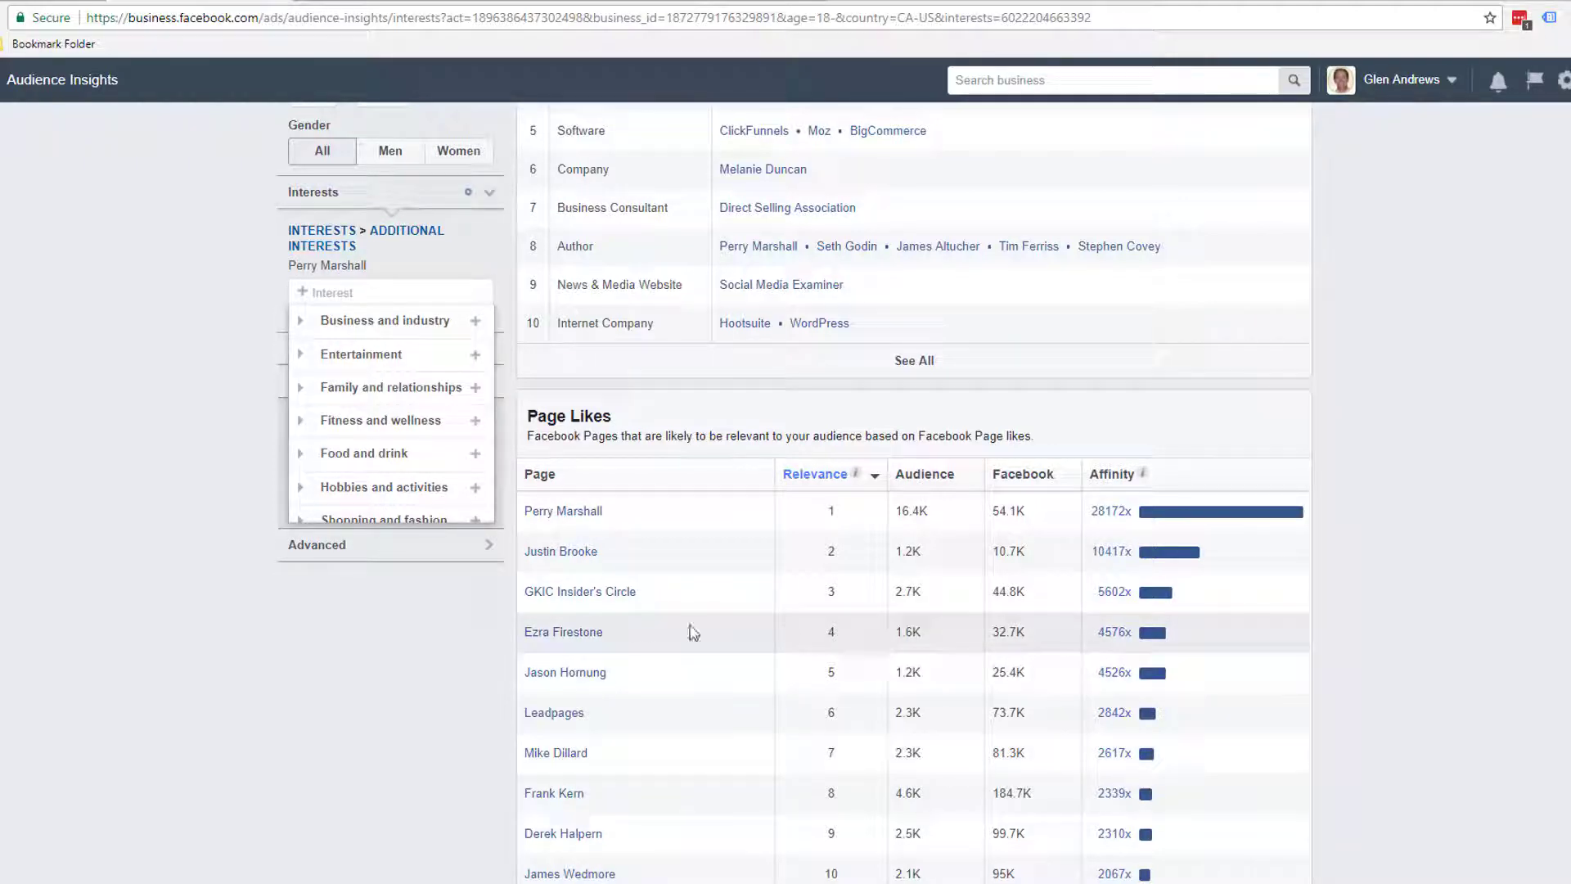
scroll(626, 676, "up", 5)
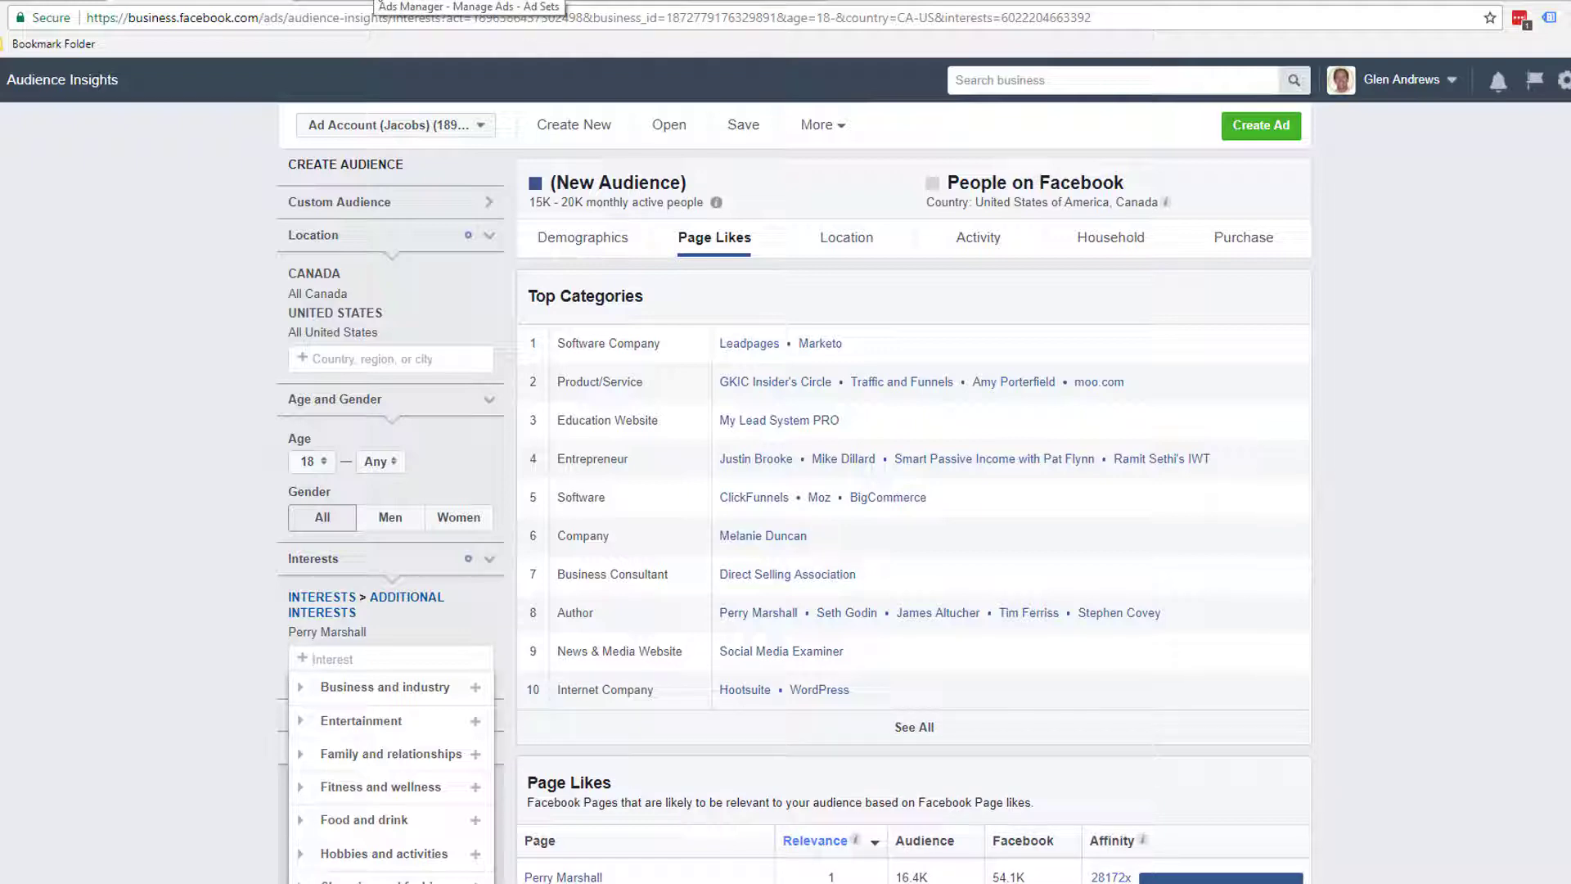
Step: Switch to Ads Manager, show the campaigns and start a new campaign named My New Ad Test FB Cheat Sheet - DT
left_click(375, 2)
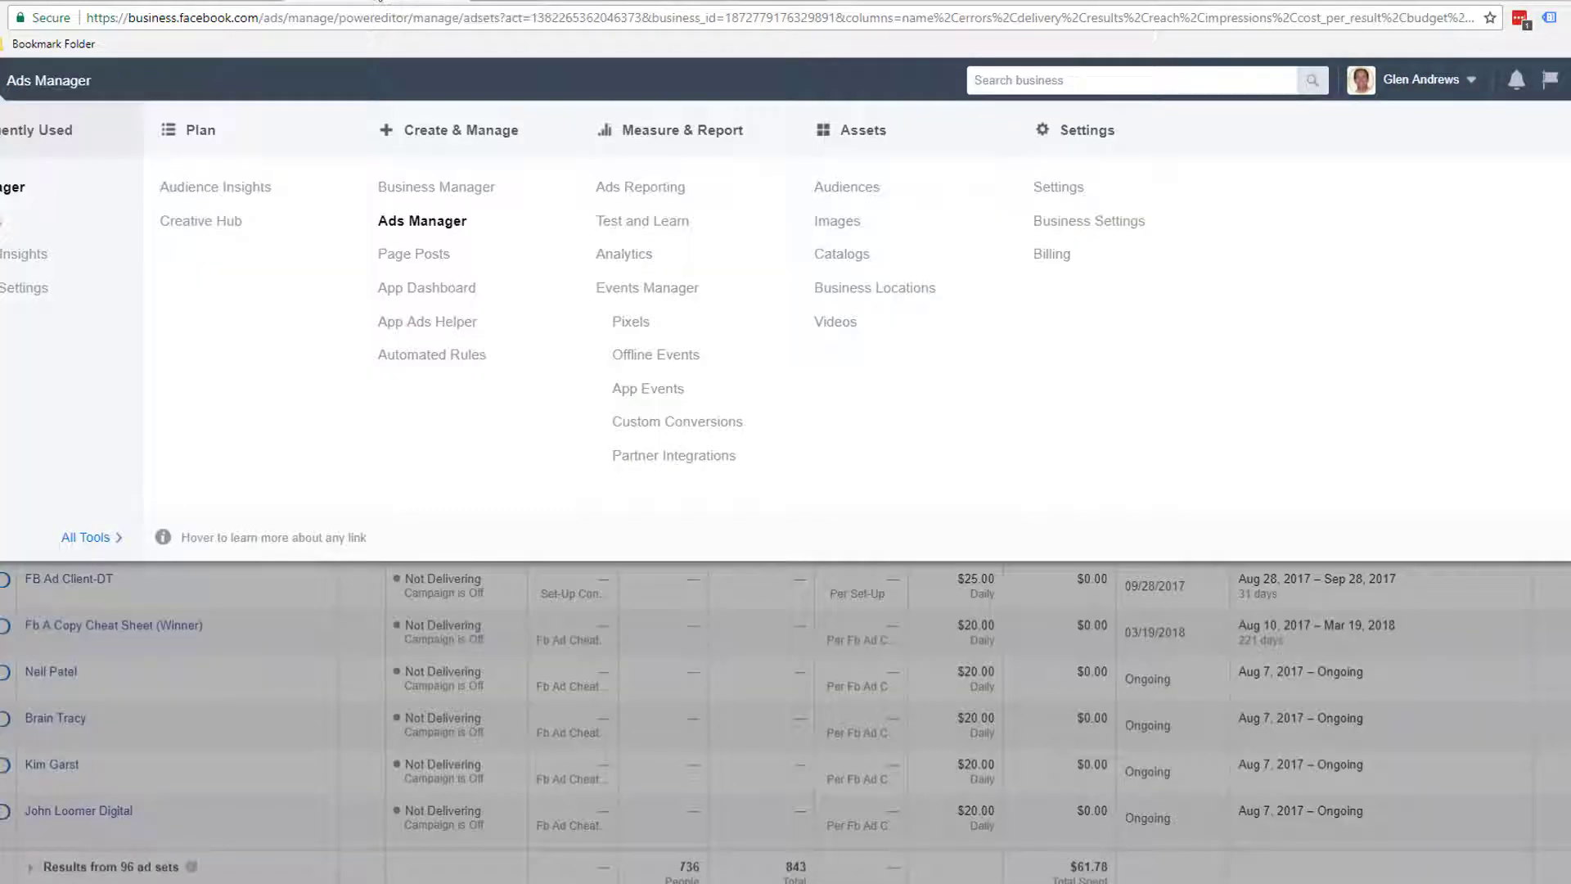
left_click(407, 606)
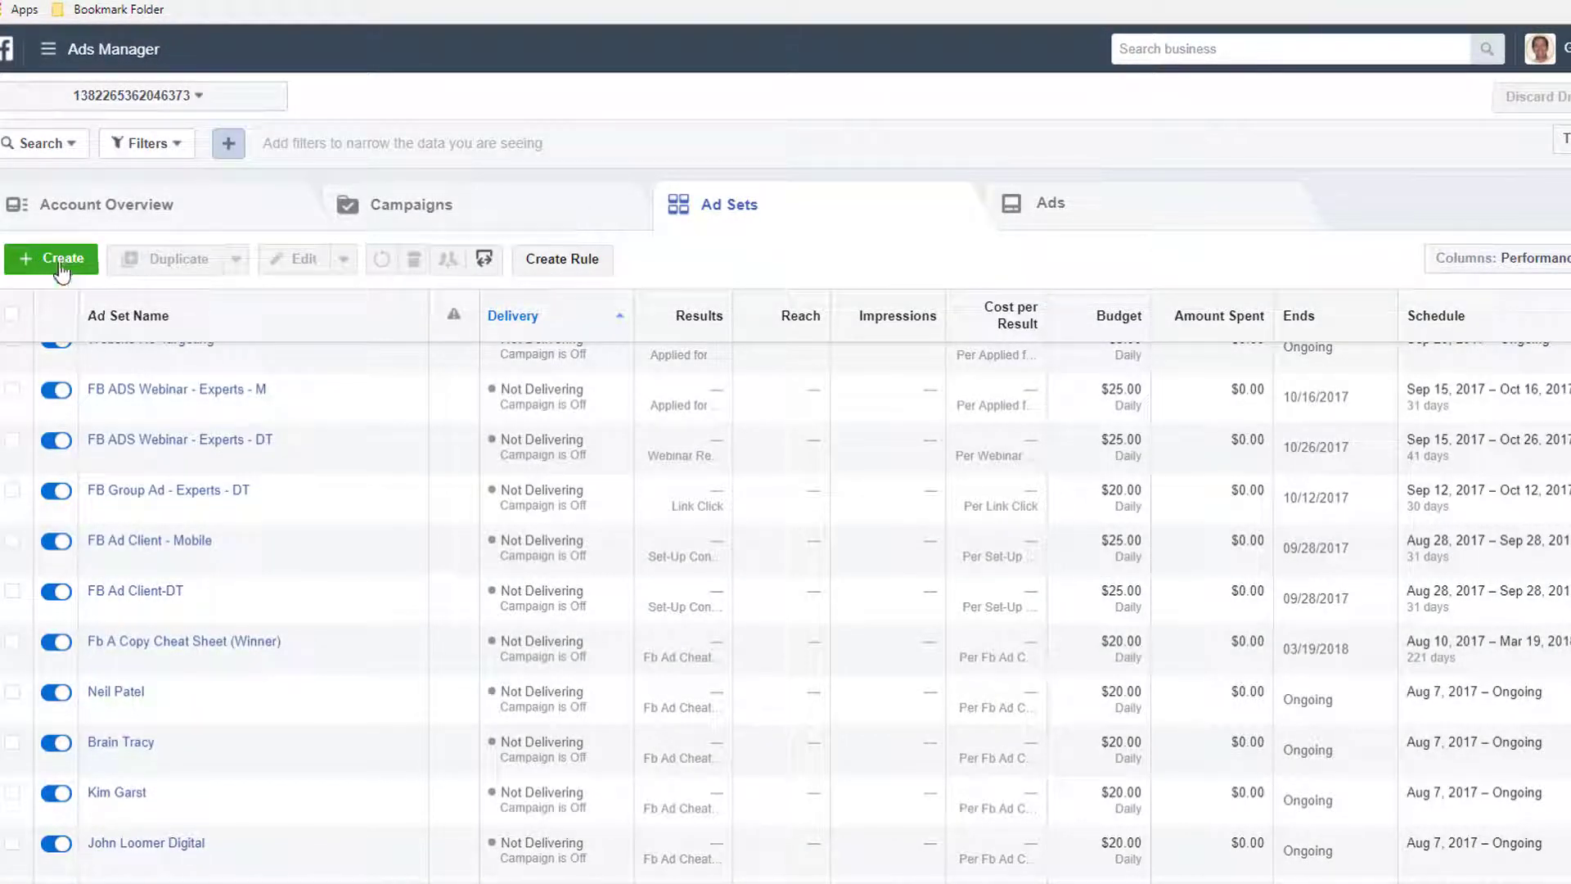
left_click(401, 219)
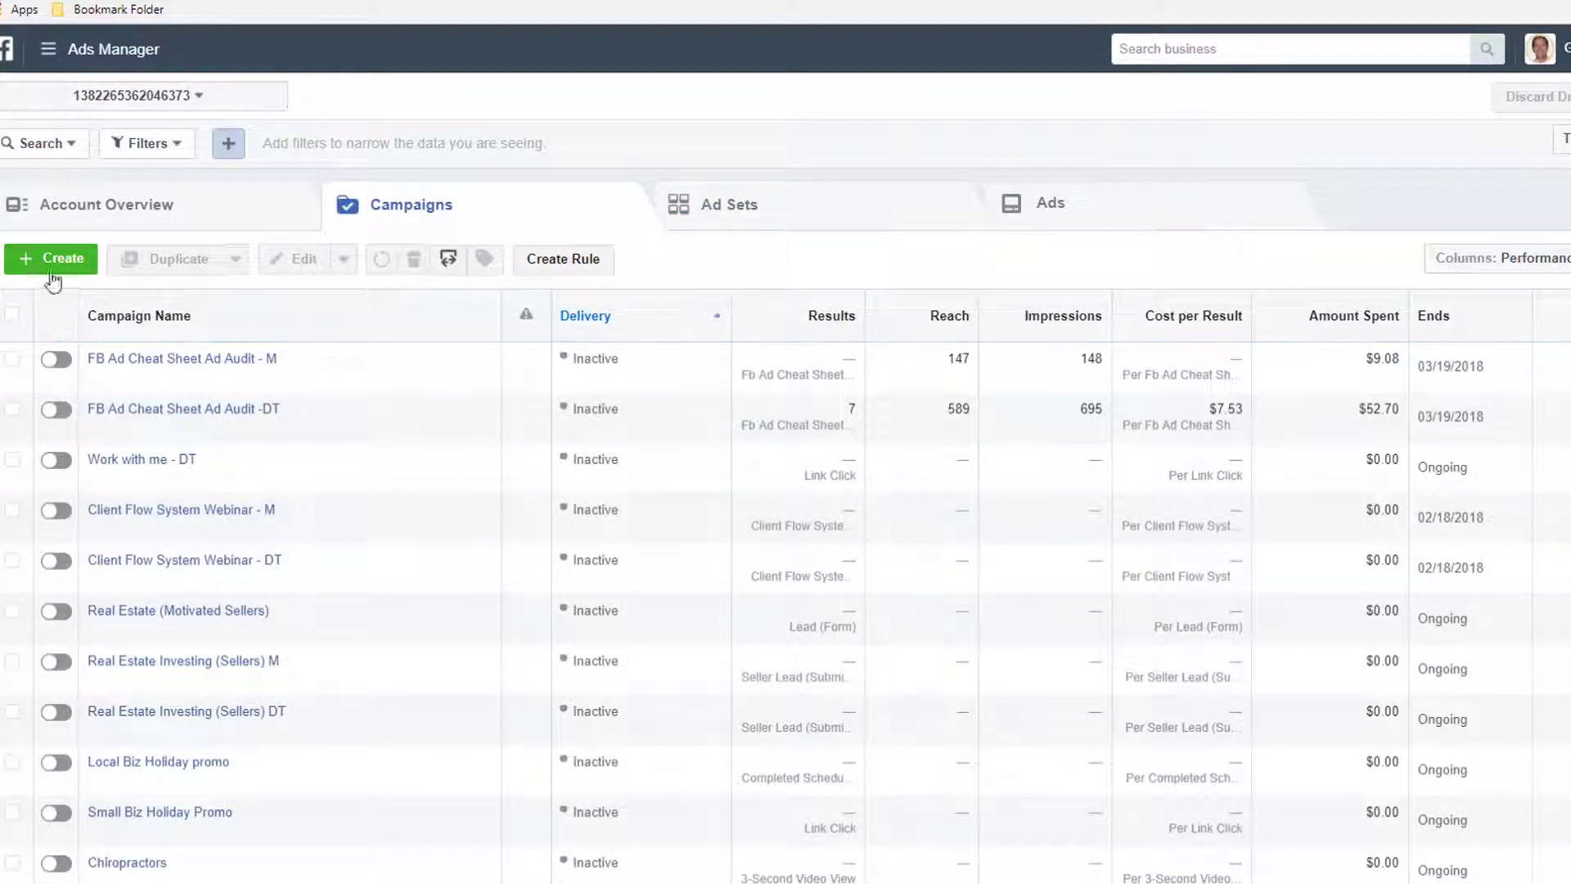
left_click(57, 262)
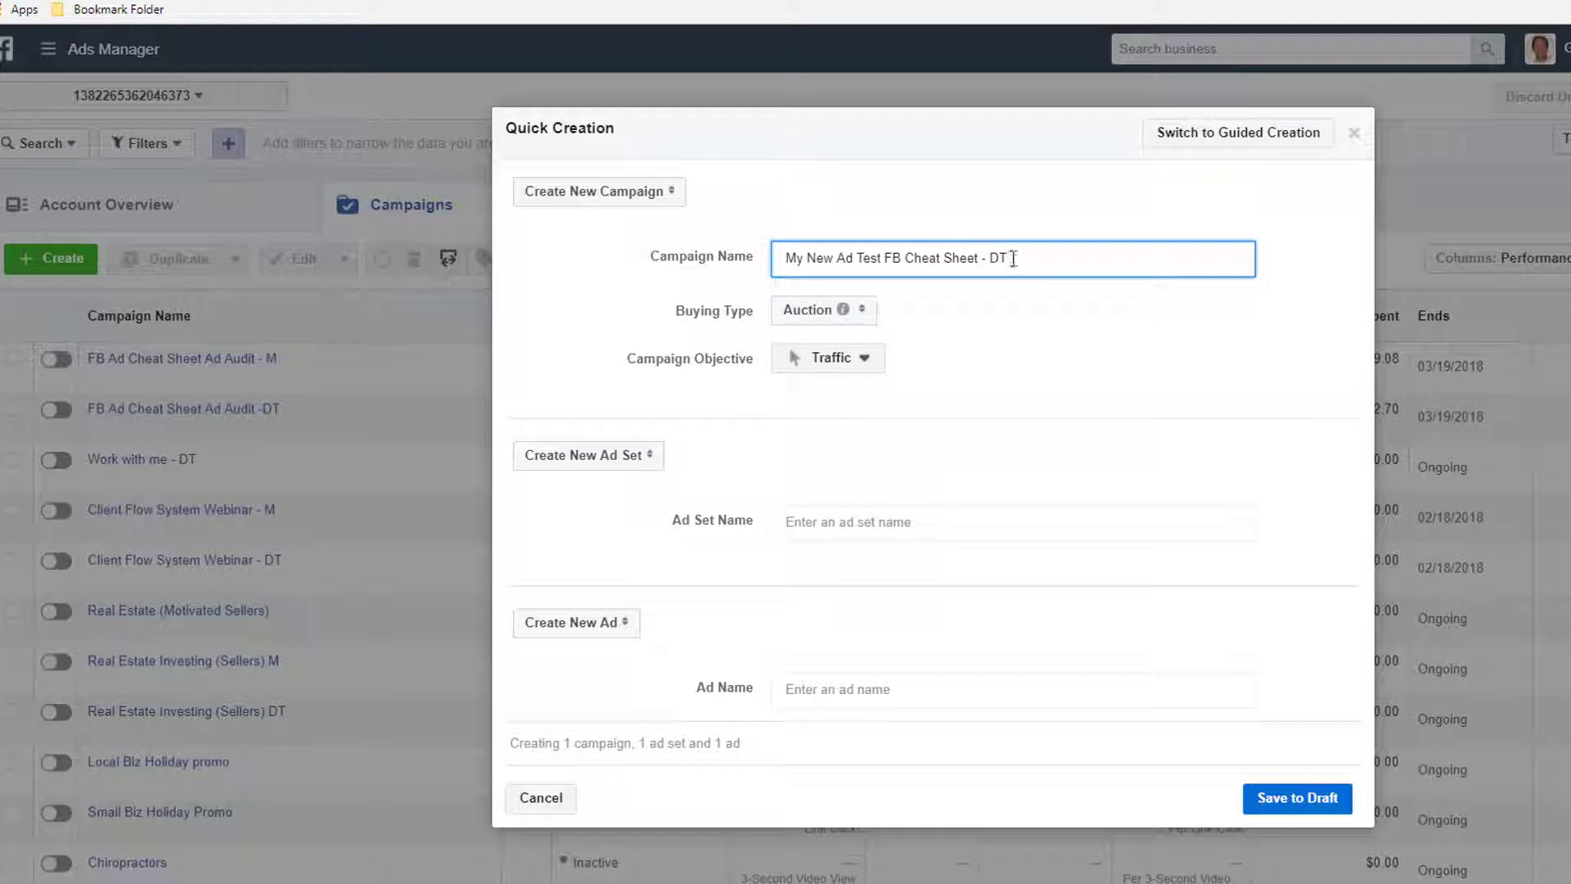
Step: Copy the new campaign's name and set the campaign objective to Conversions
left_click_drag(1013, 258, 787, 258)
right_click(820, 258)
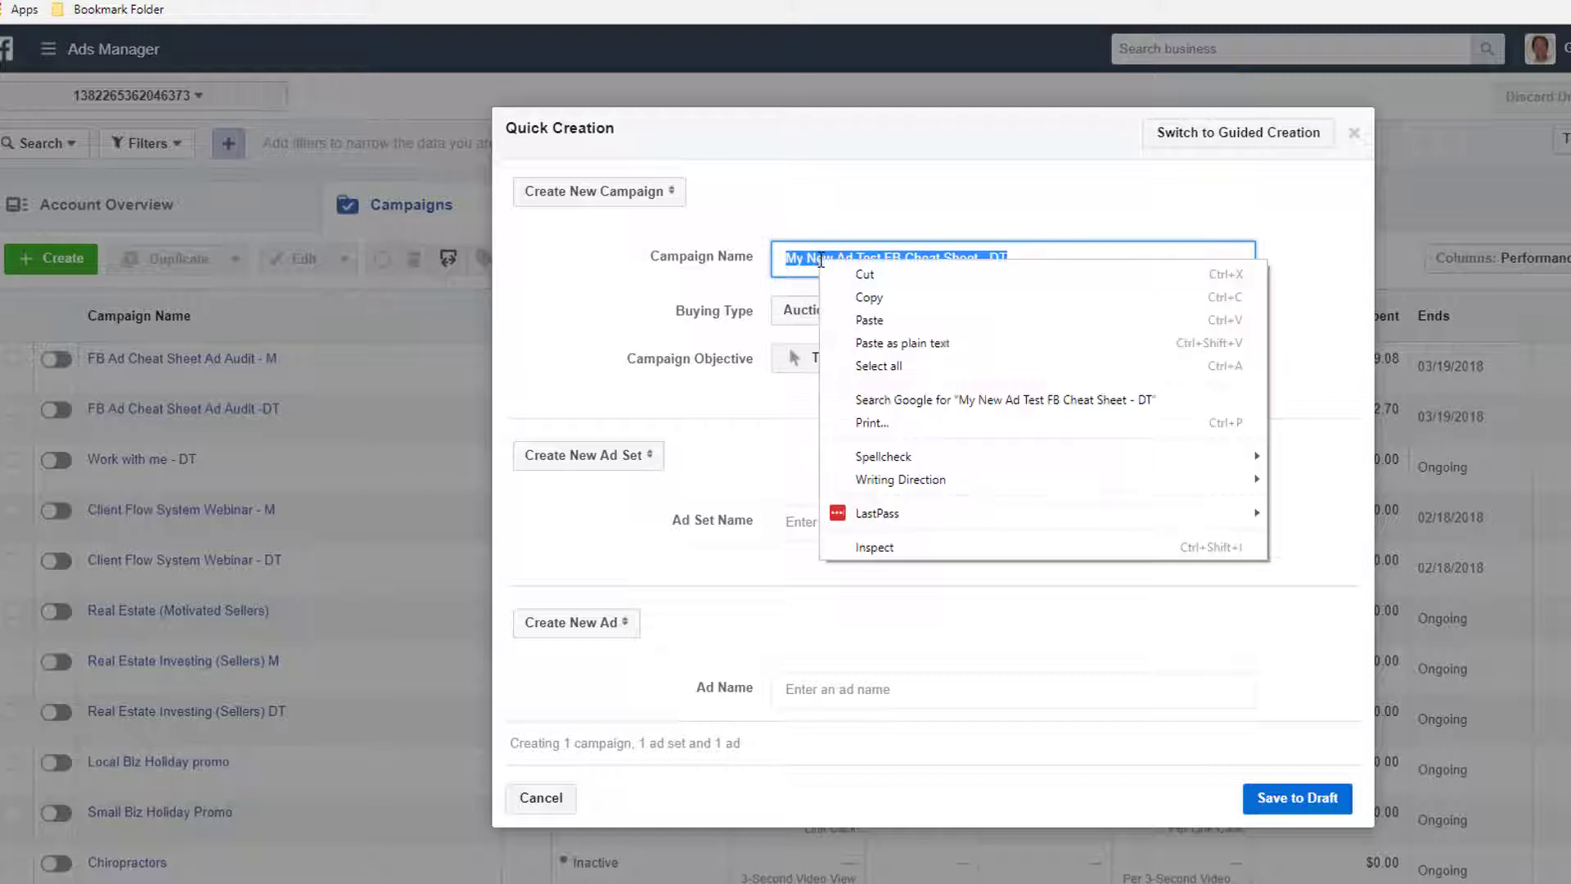
left_click(859, 298)
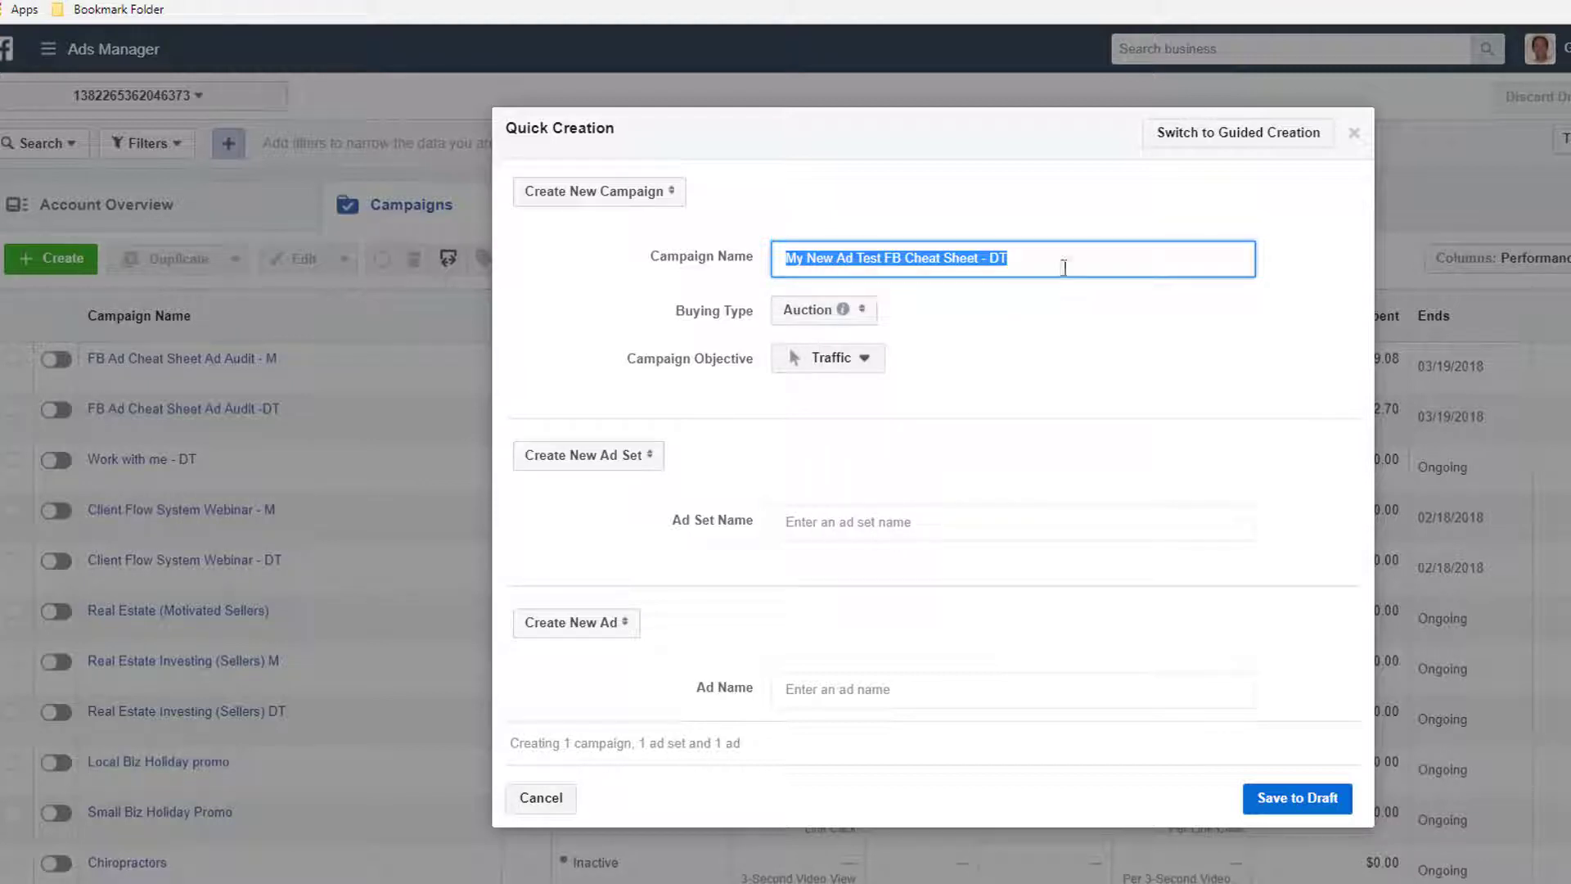
left_click(866, 362)
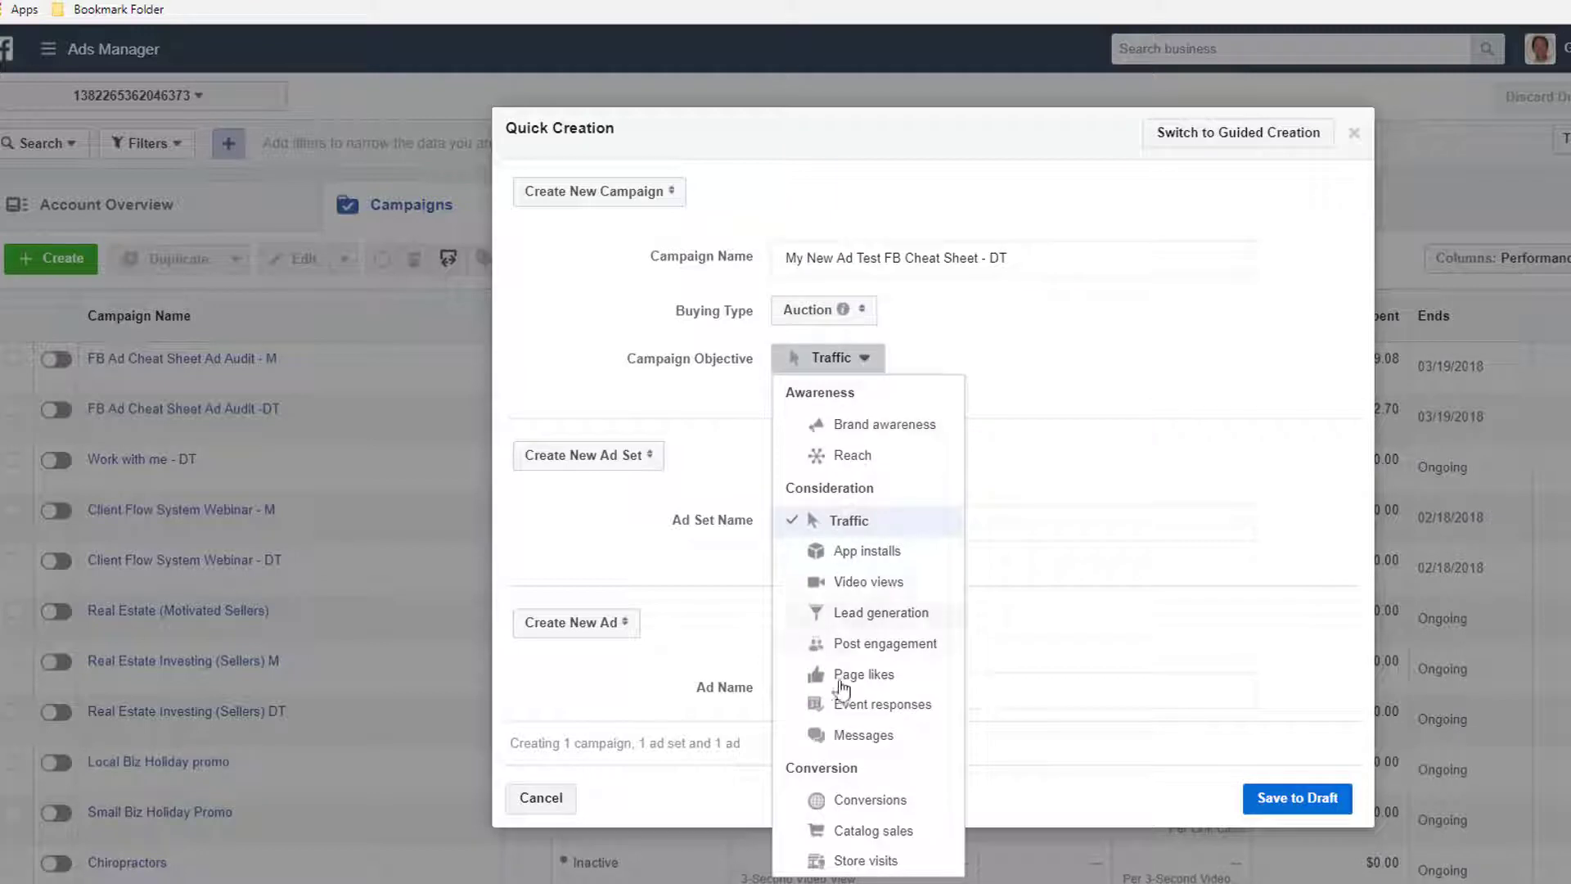
left_click(854, 802)
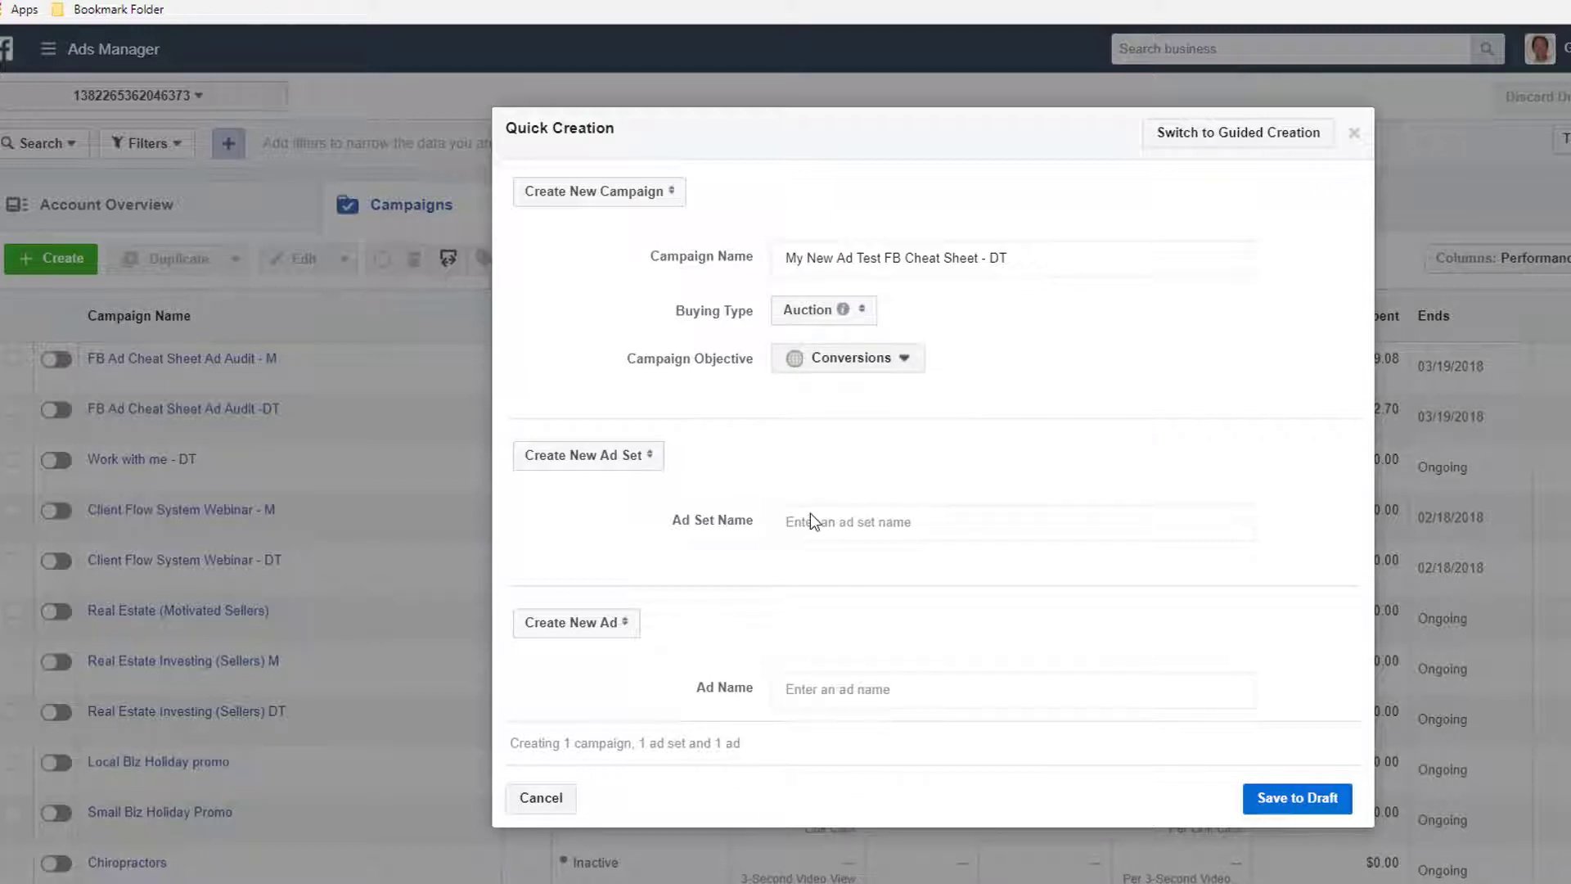
Step: Give the ad set and the ad the copied name My New Ad Test FB Cheat Sheet - DT and save everything to draft
left_click(788, 525)
right_click(788, 526)
left_click(828, 644)
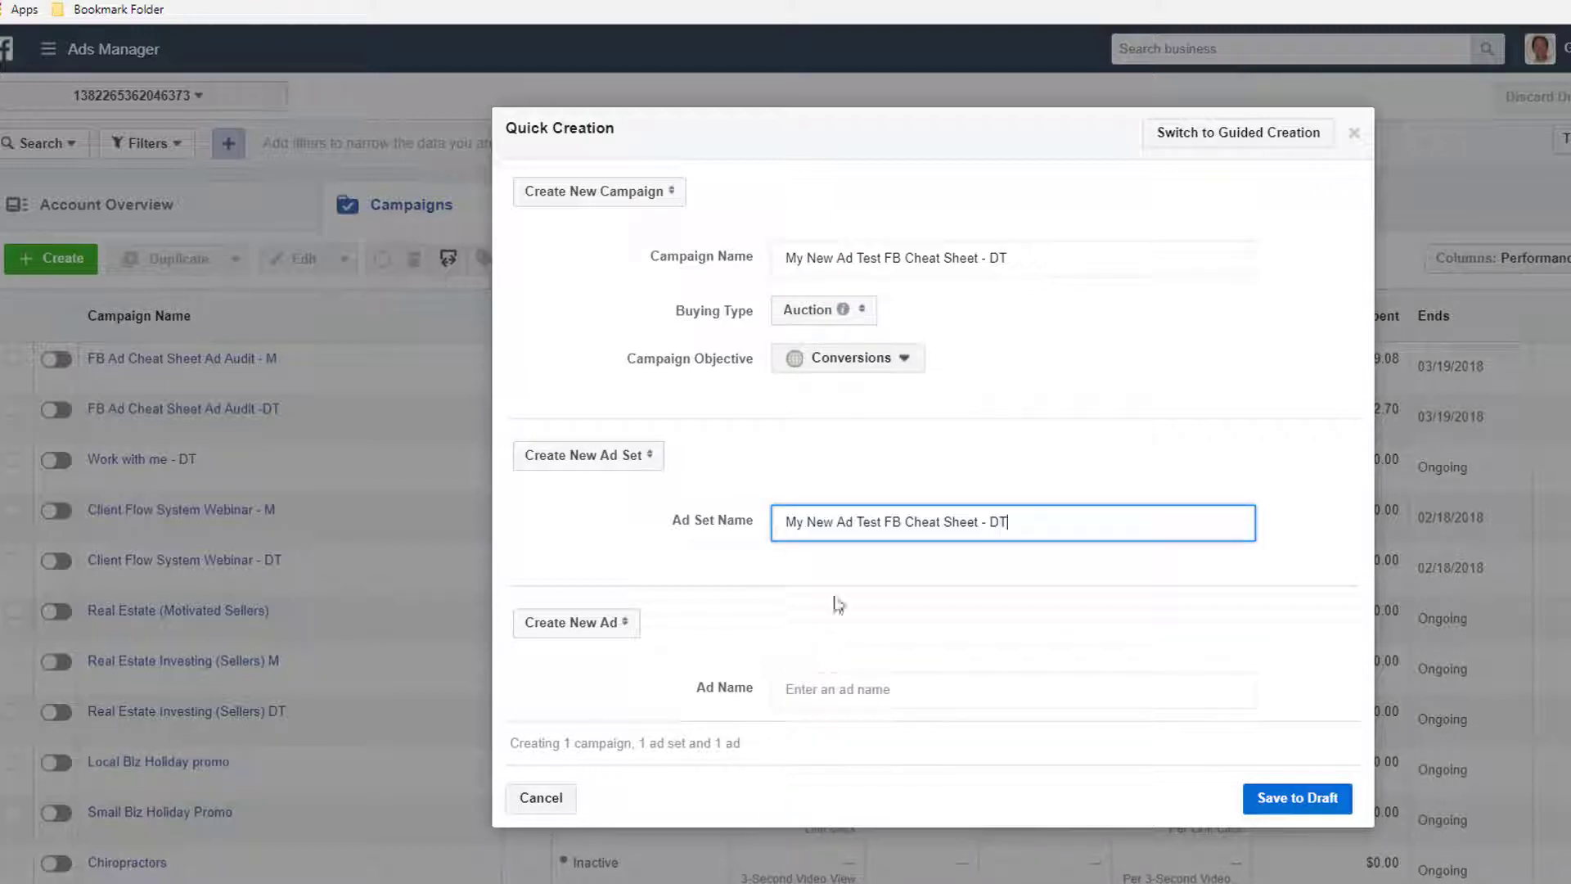
left_click(788, 691)
left_click(788, 691)
right_click(788, 690)
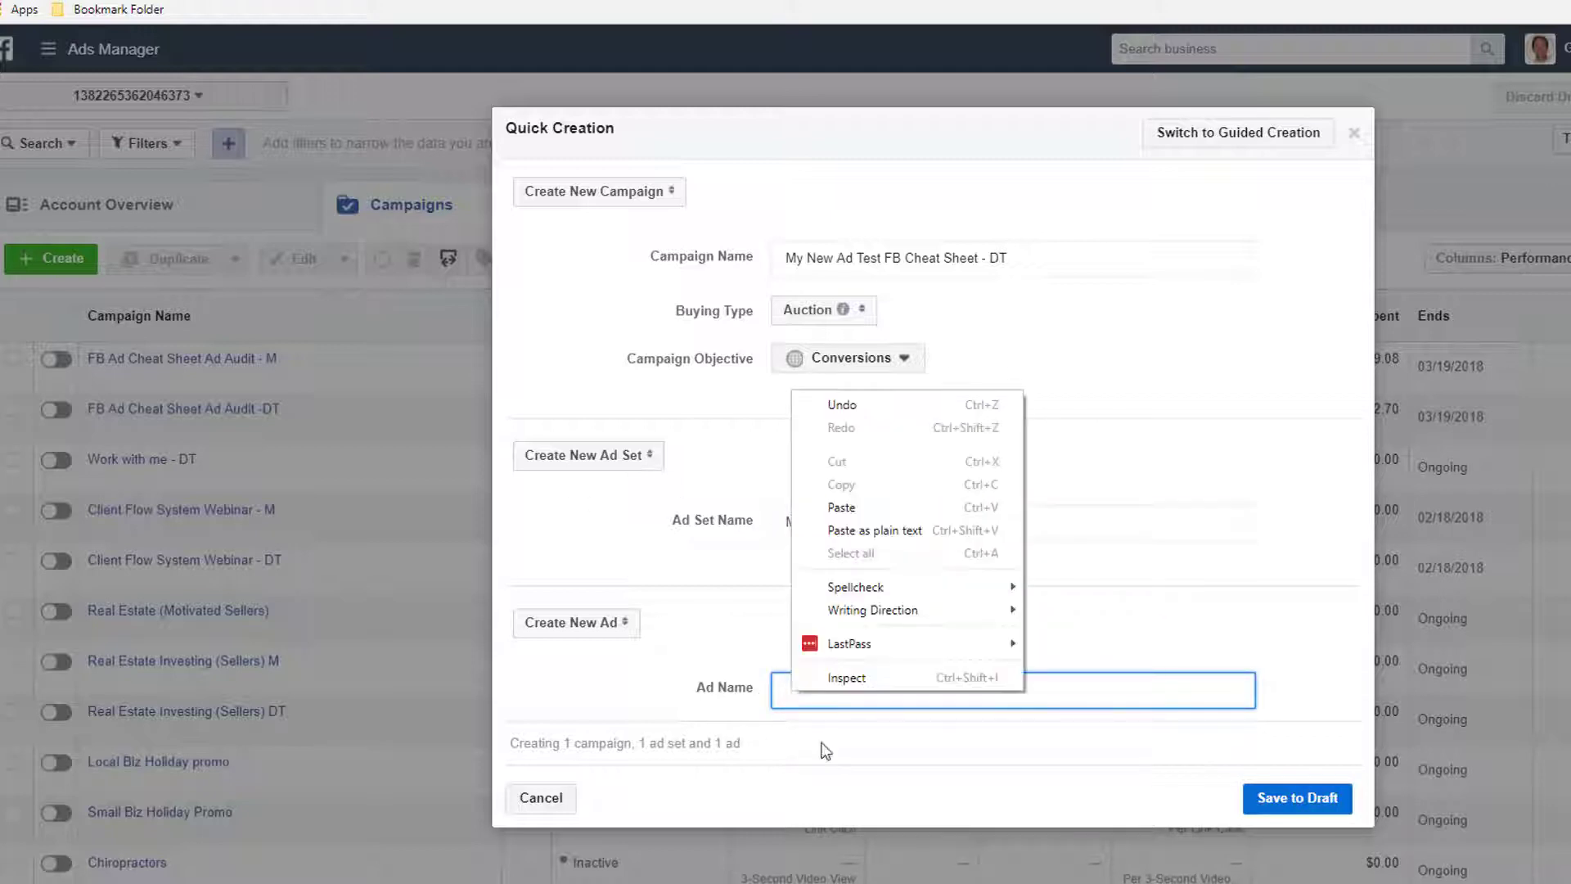
left_click(847, 504)
left_click(1300, 798)
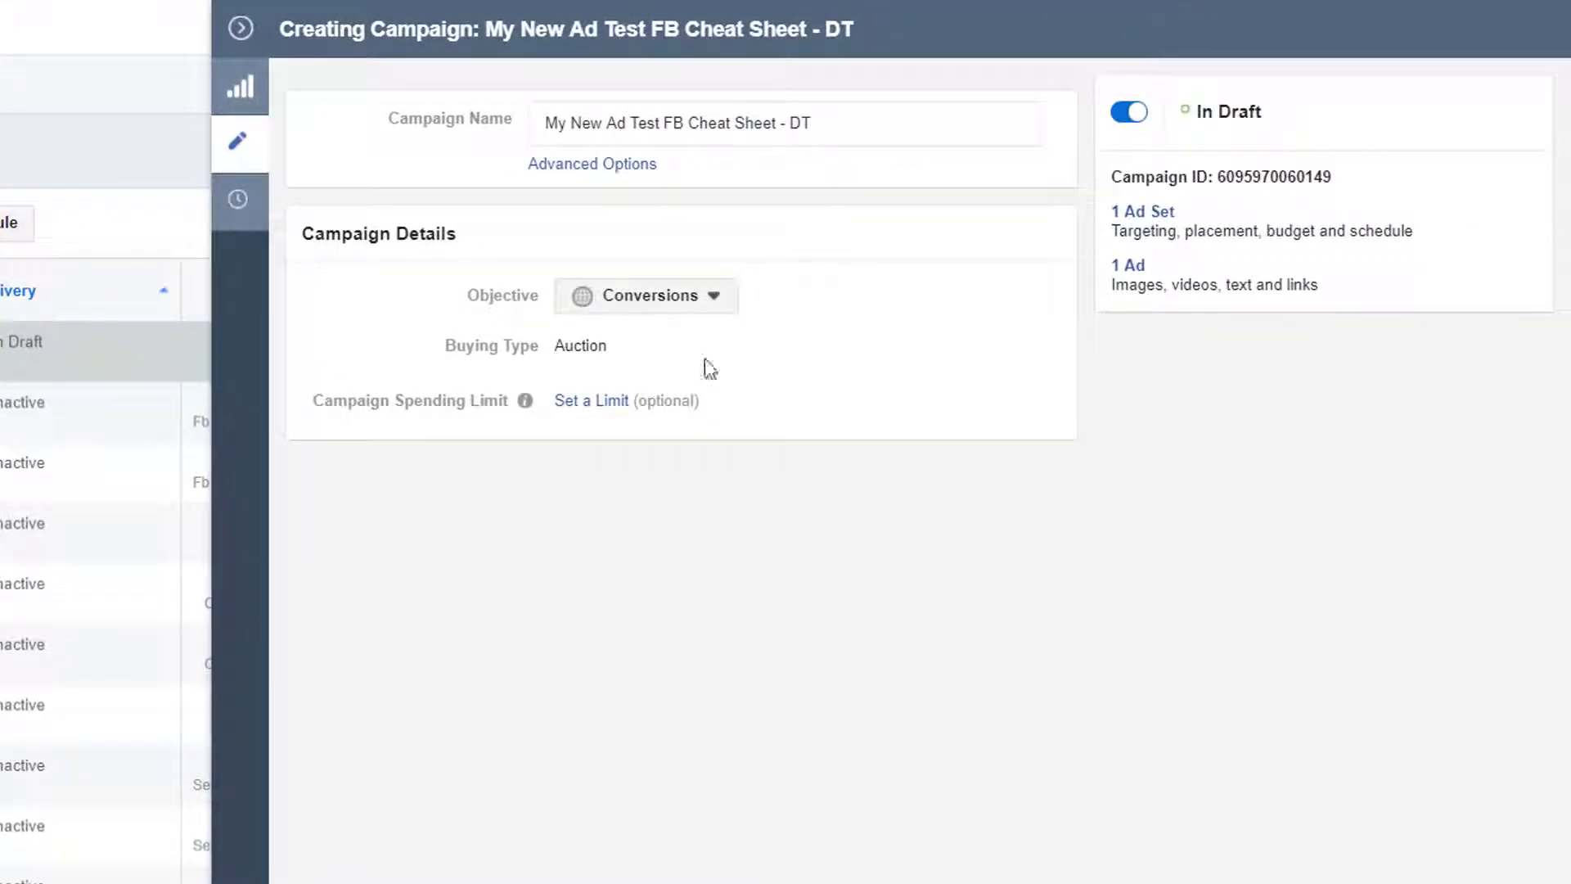
Step: Open the campaign's ad set and replace its website conversion event with Facebook Cheat Sheet (Opt-In)
left_click(1143, 214)
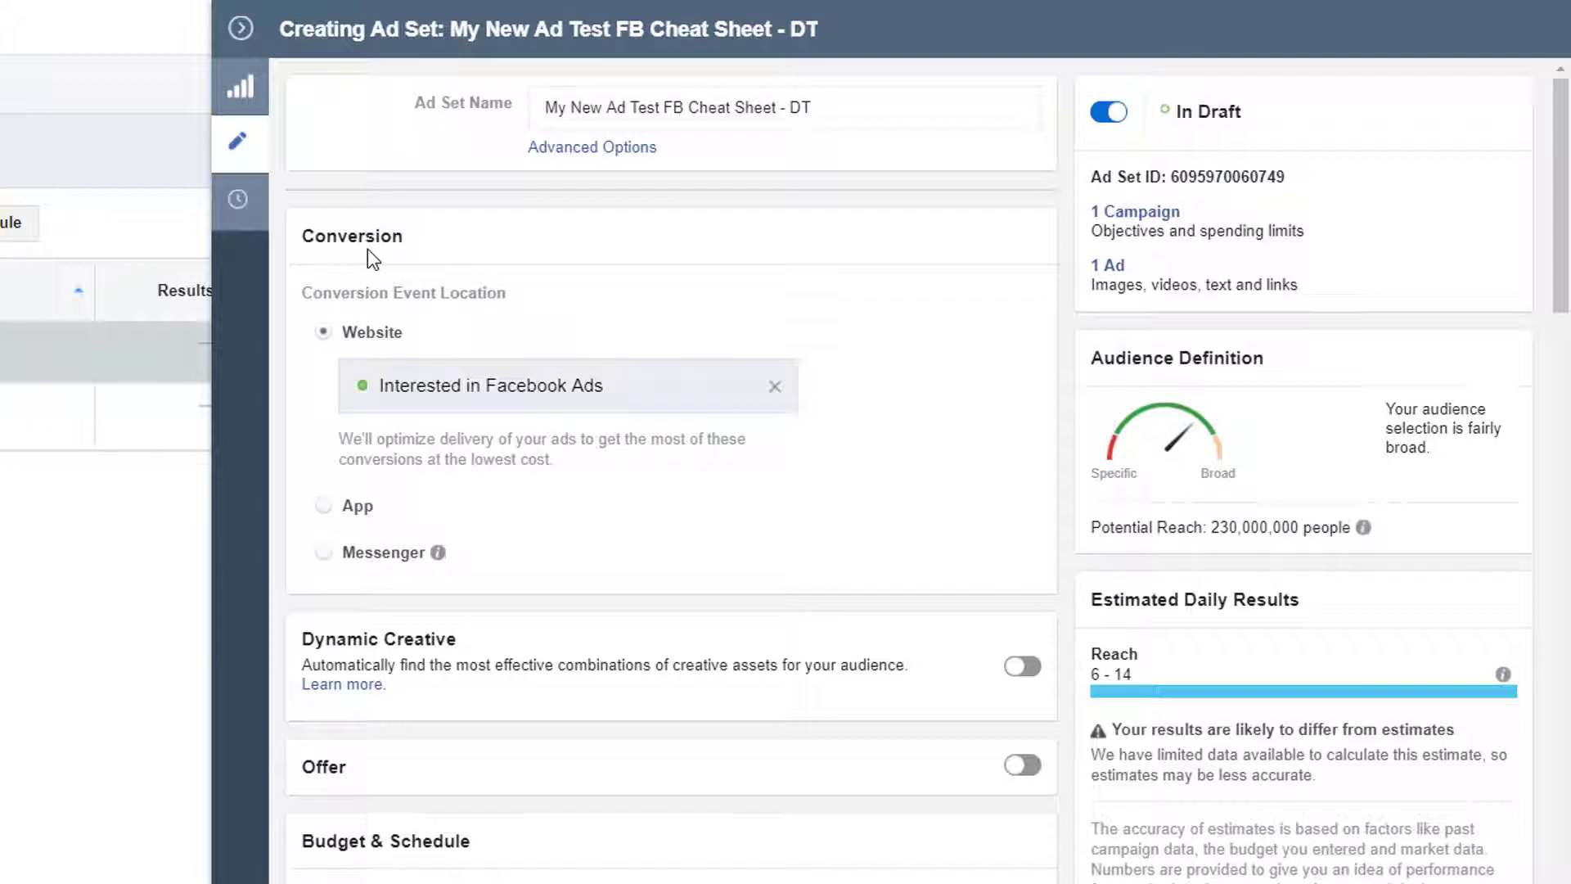
left_click(772, 392)
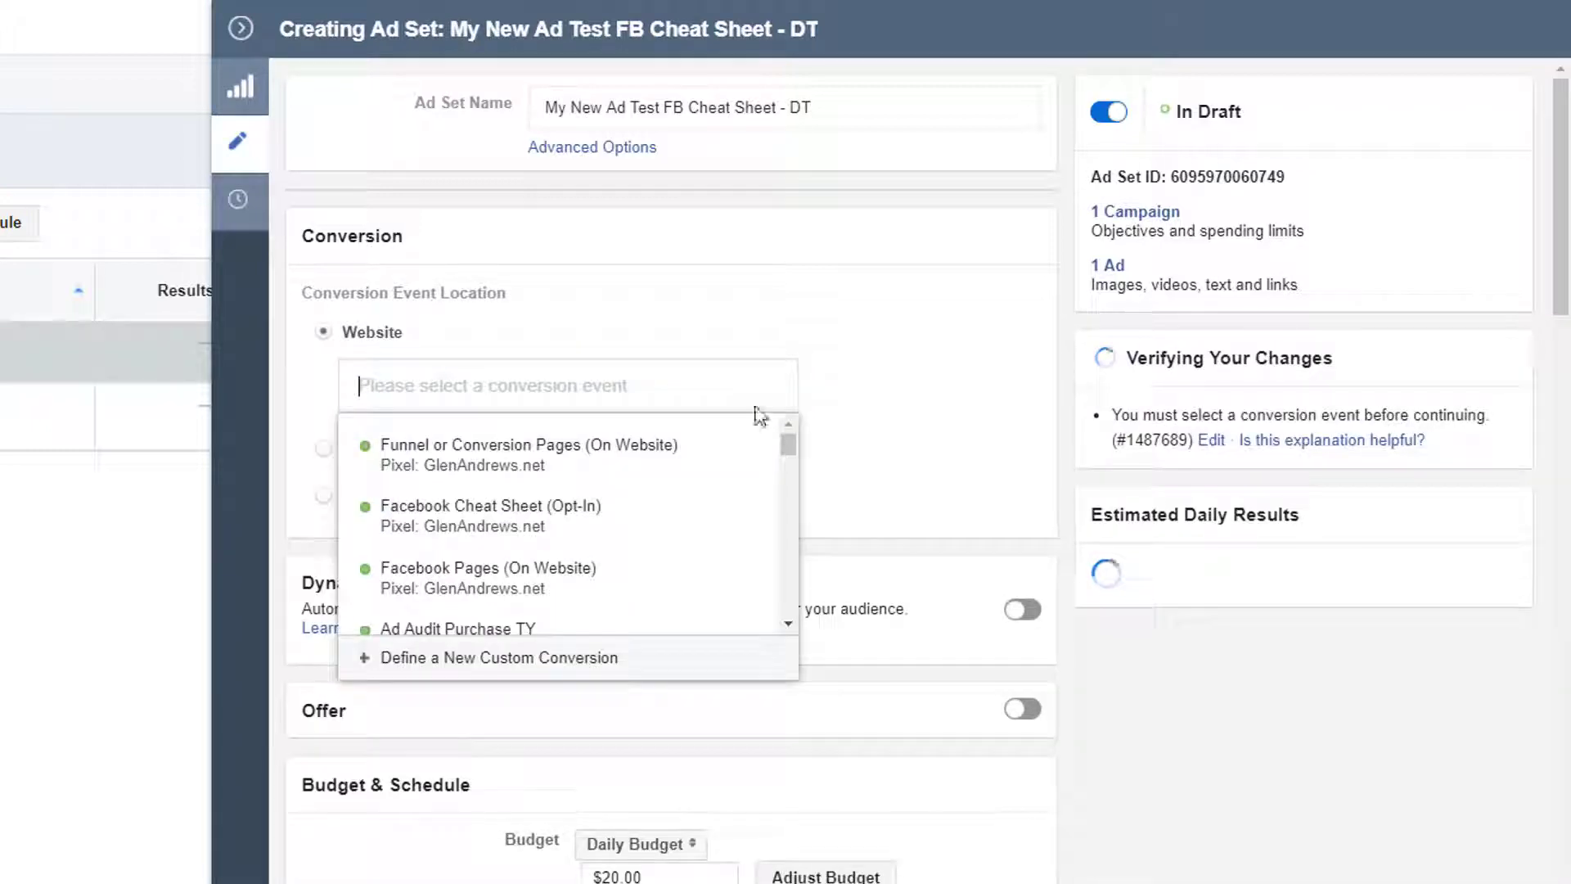
left_click(715, 520)
Step: Set the ad set's daily budget to $7.00
scroll(694, 446, "down", 5)
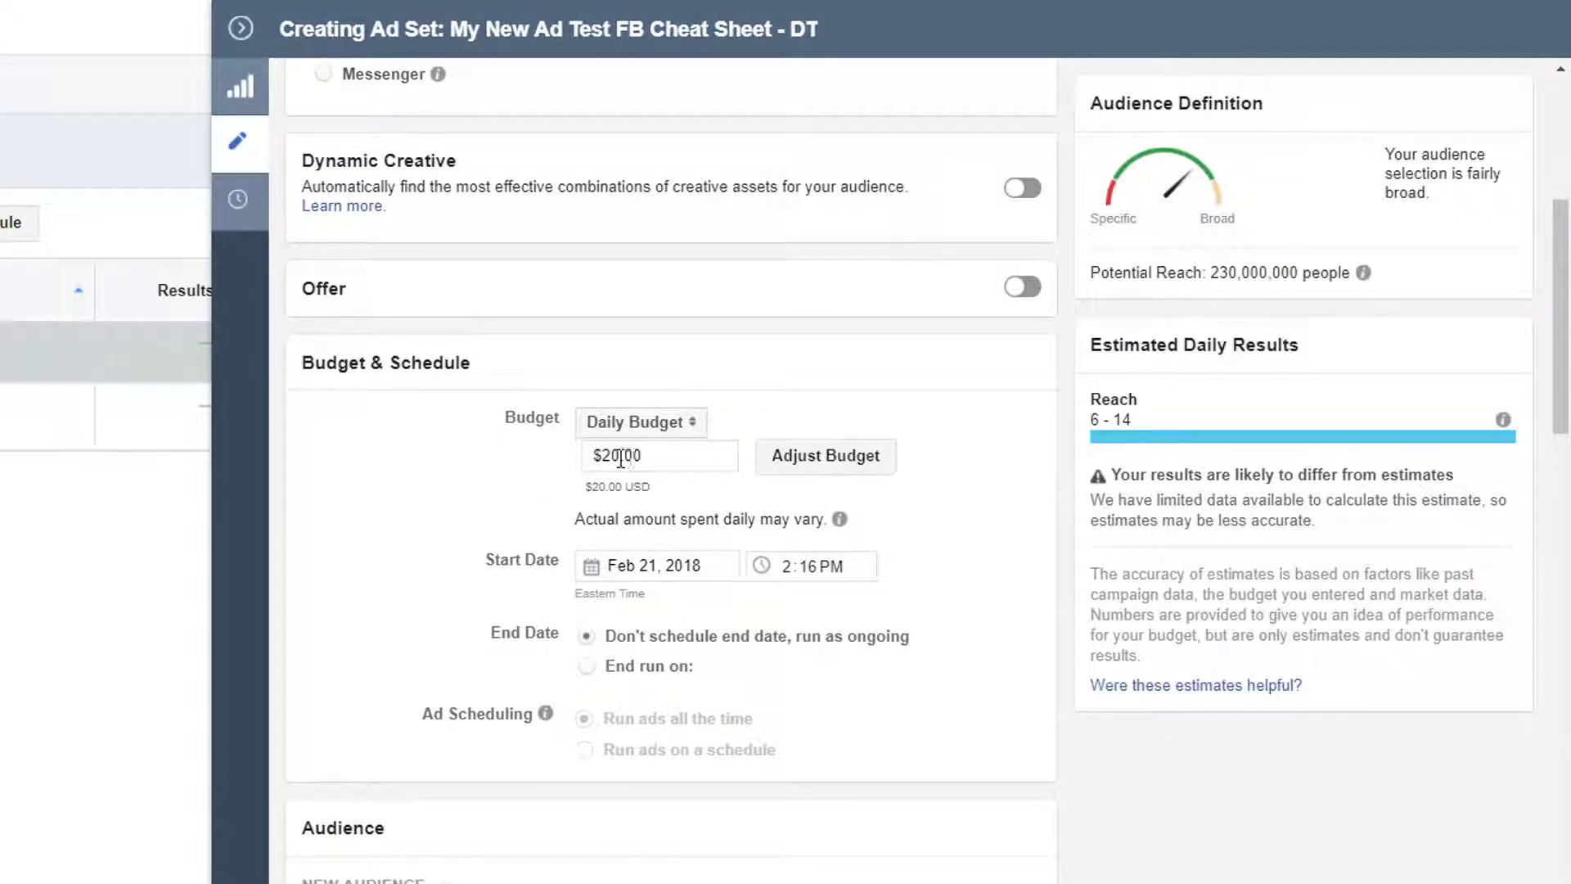
left_click(622, 458)
key("BackSpace")
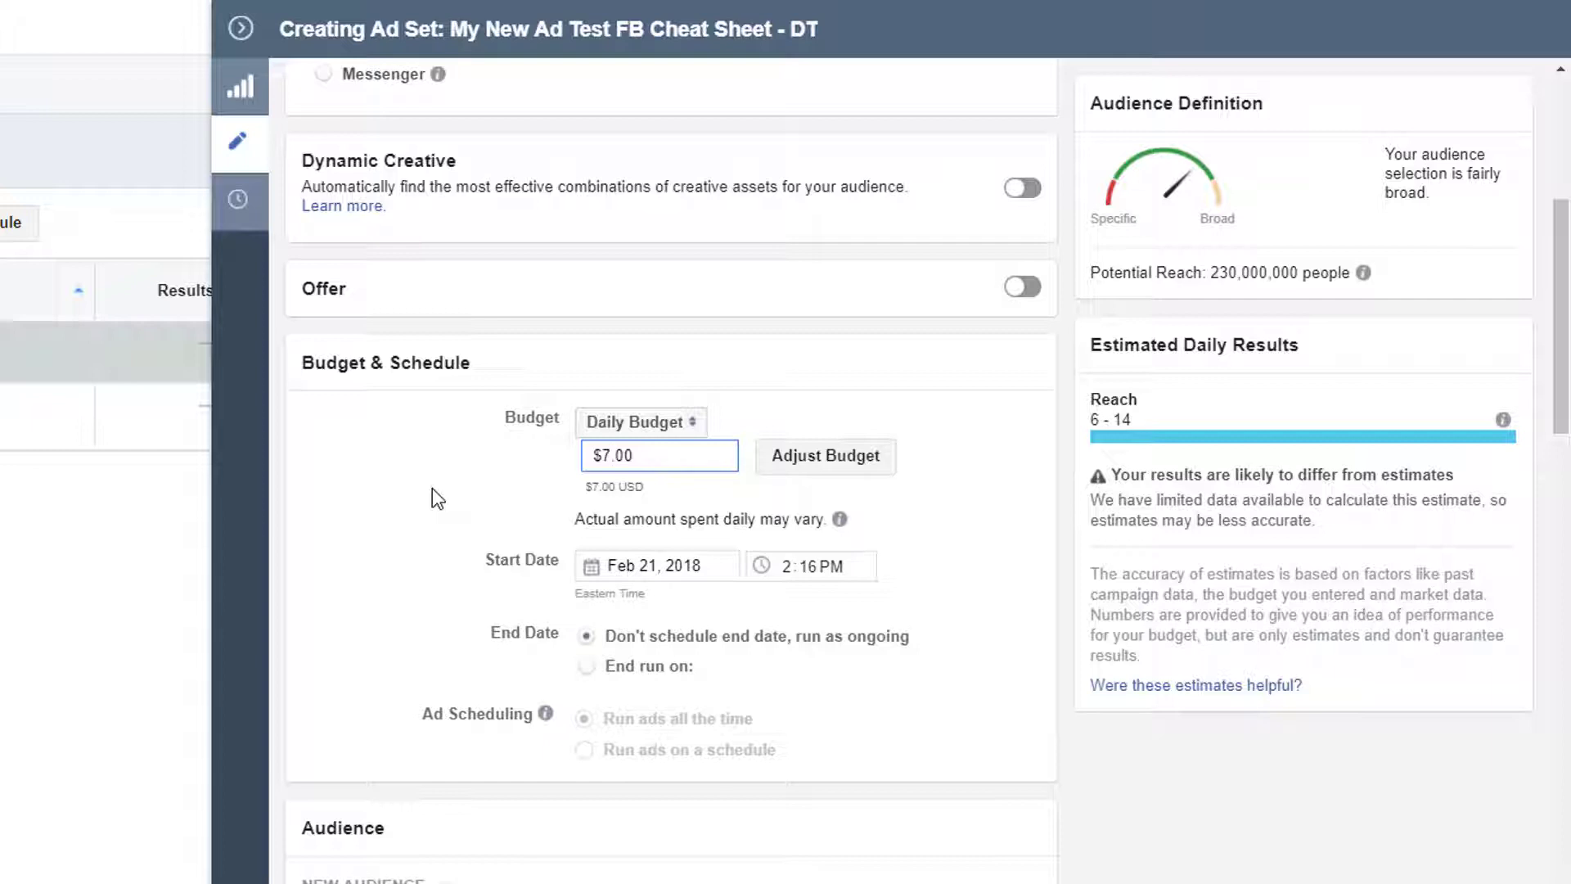
scroll(340, 564, "down", 6)
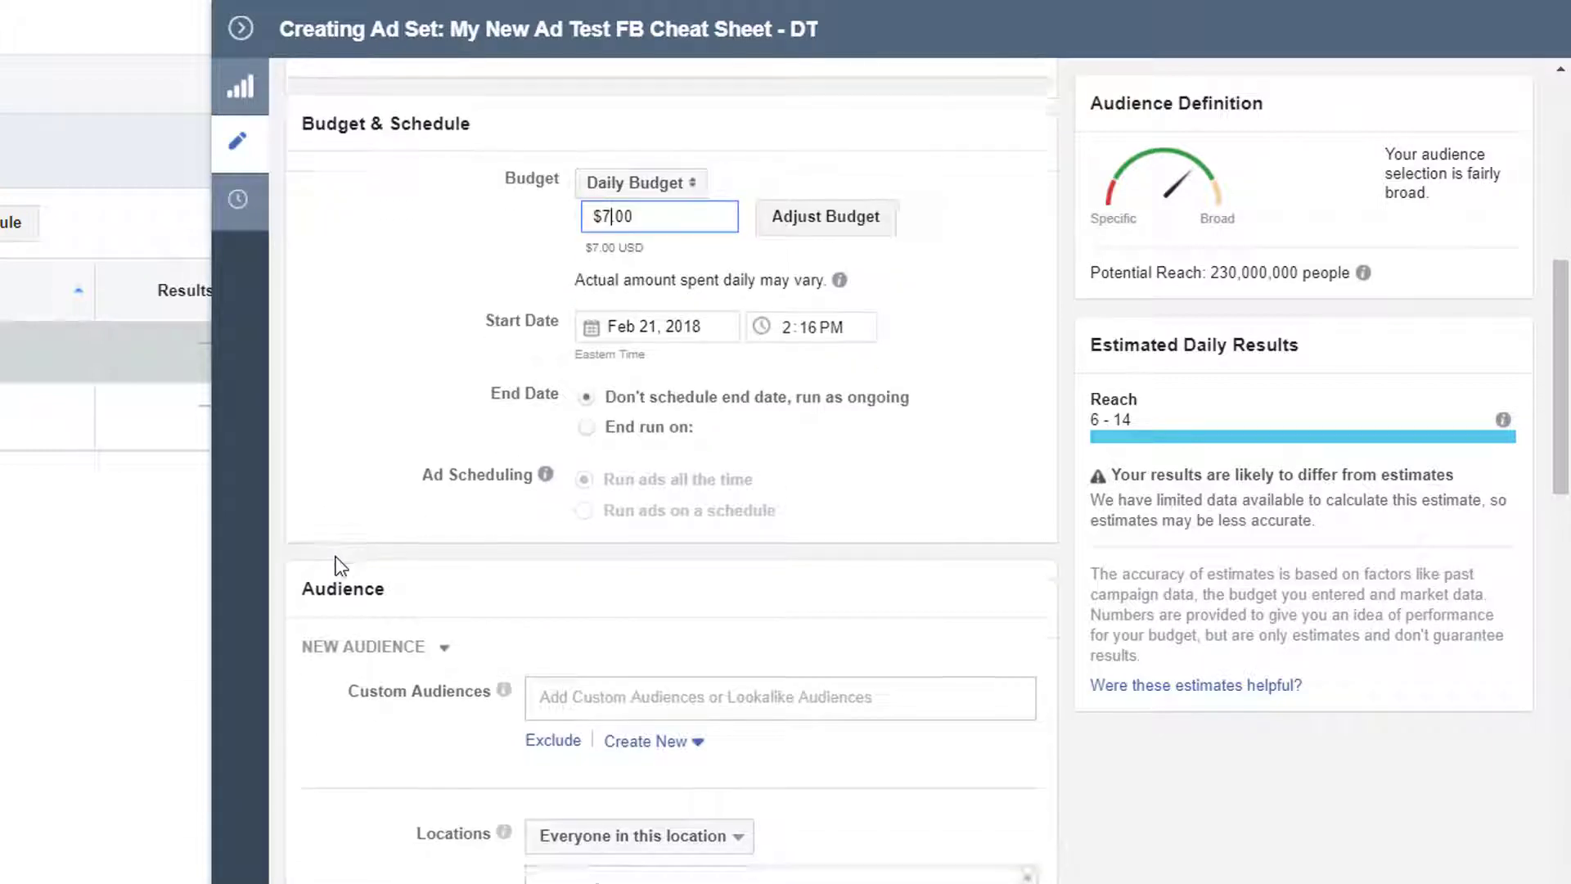
Step: Add the interest Ryan Deiss to the ad set audience's detailed targeting
scroll(360, 550, "down", 3)
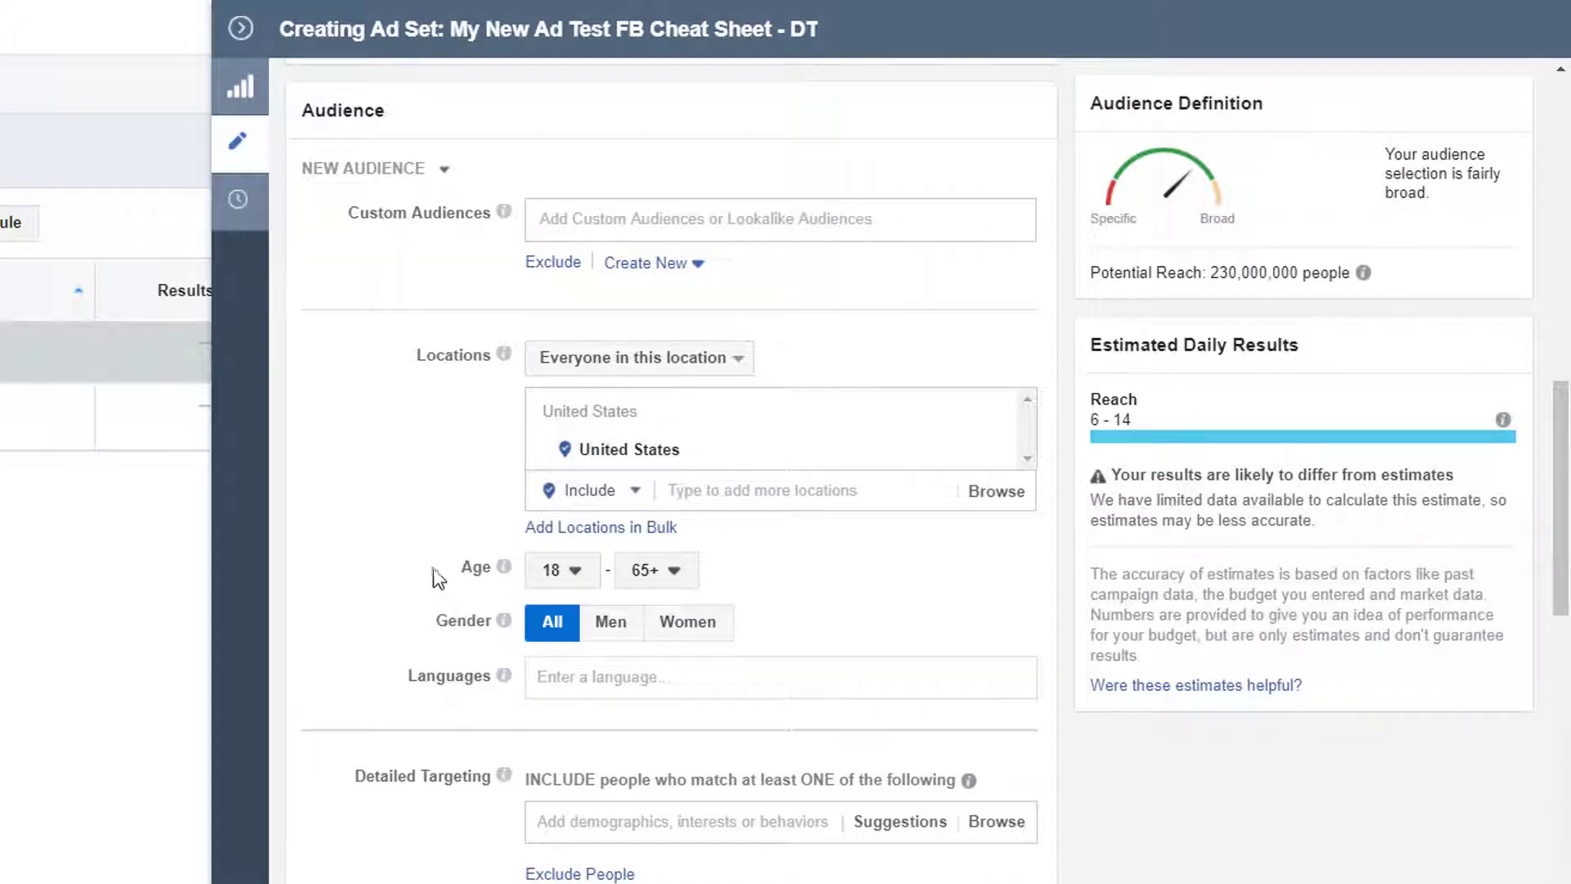
scroll(458, 573, "down", 3)
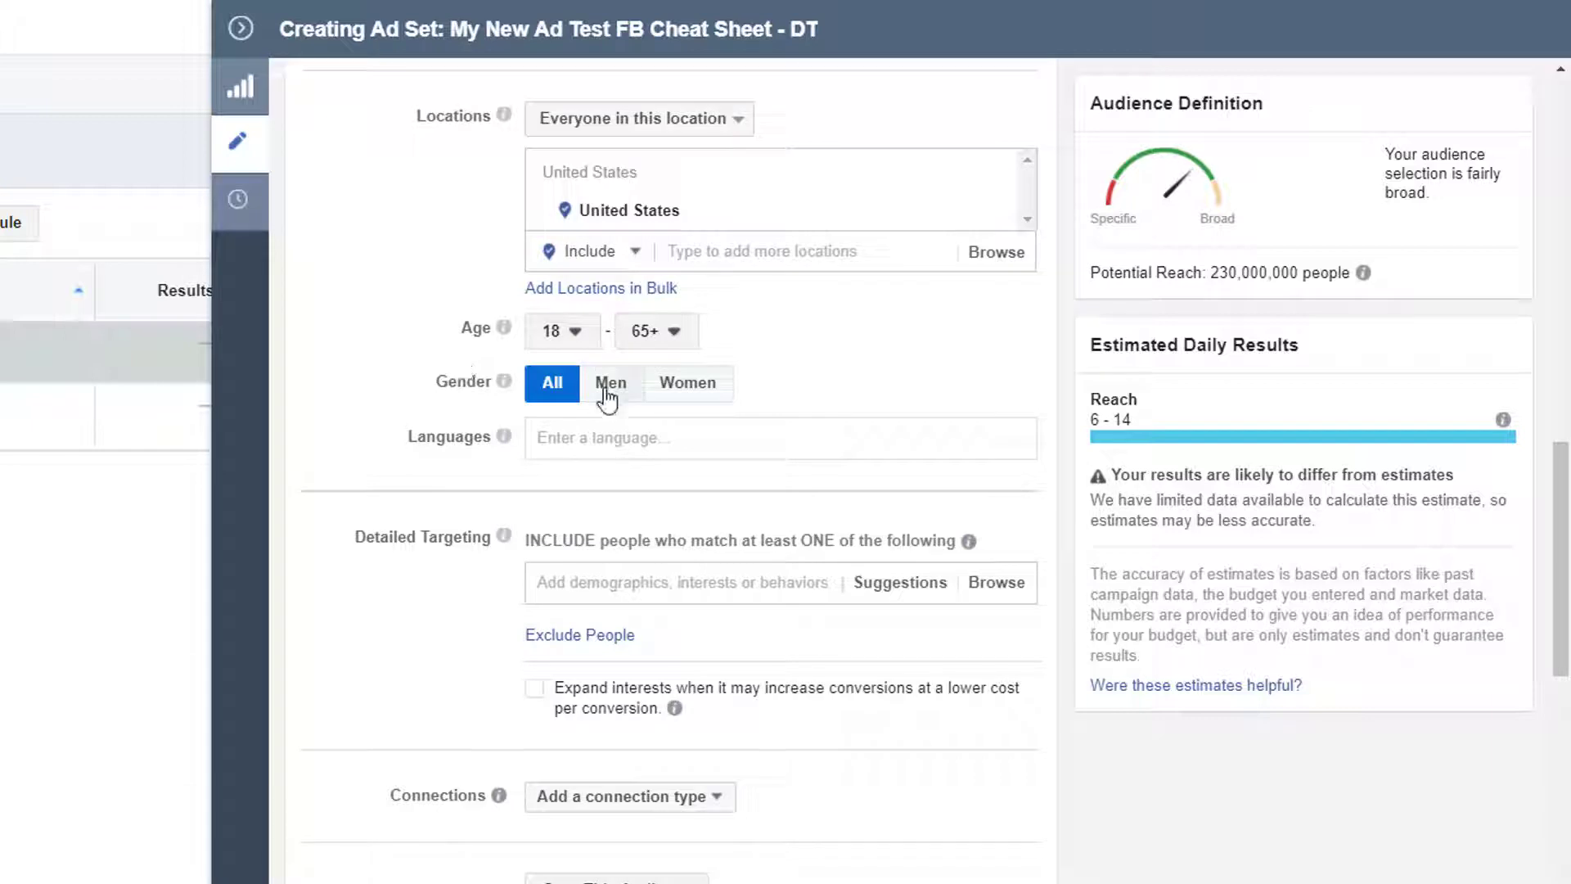
left_click(570, 585)
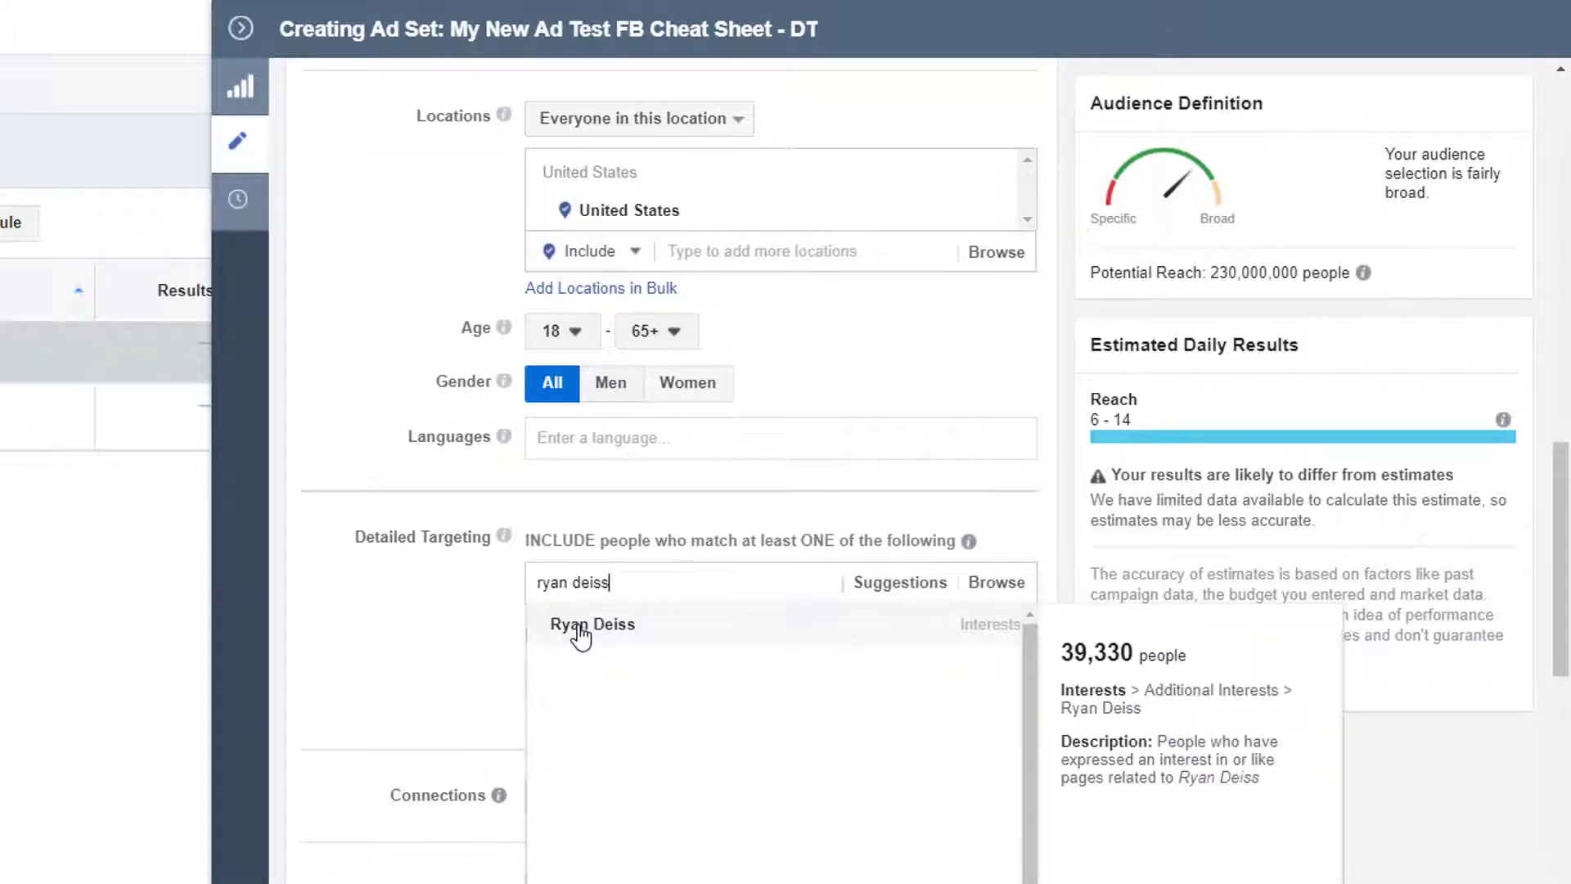
left_click(573, 630)
left_click(353, 633)
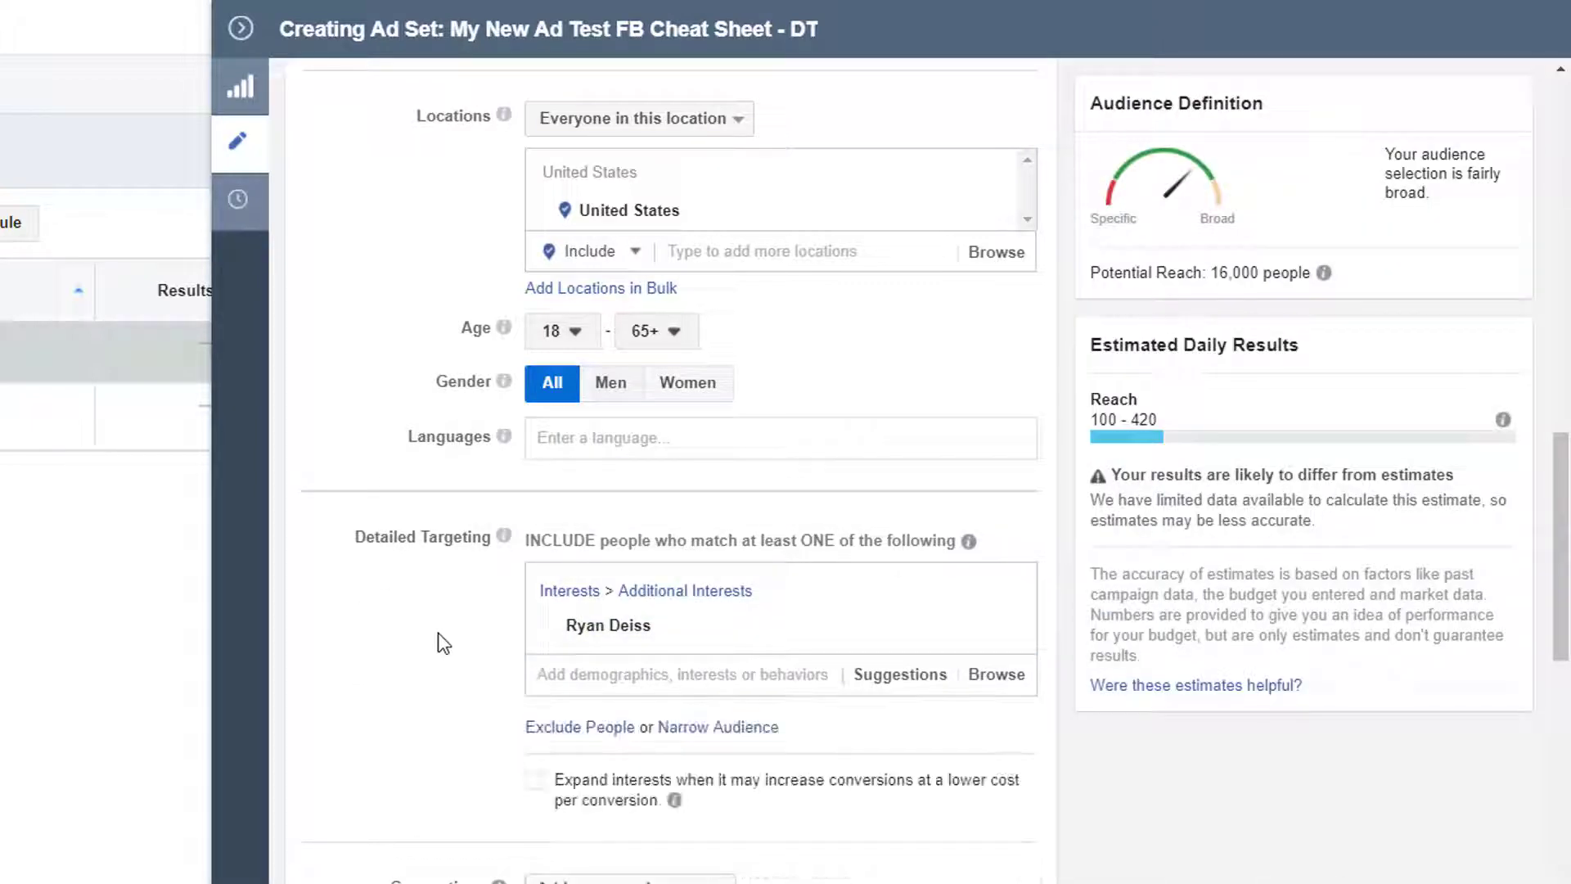
mouse_move(640, 634)
Step: Switch the ad set from automatic to edited placements and limit the device types to Desktop Only
scroll(351, 602, "down", 3)
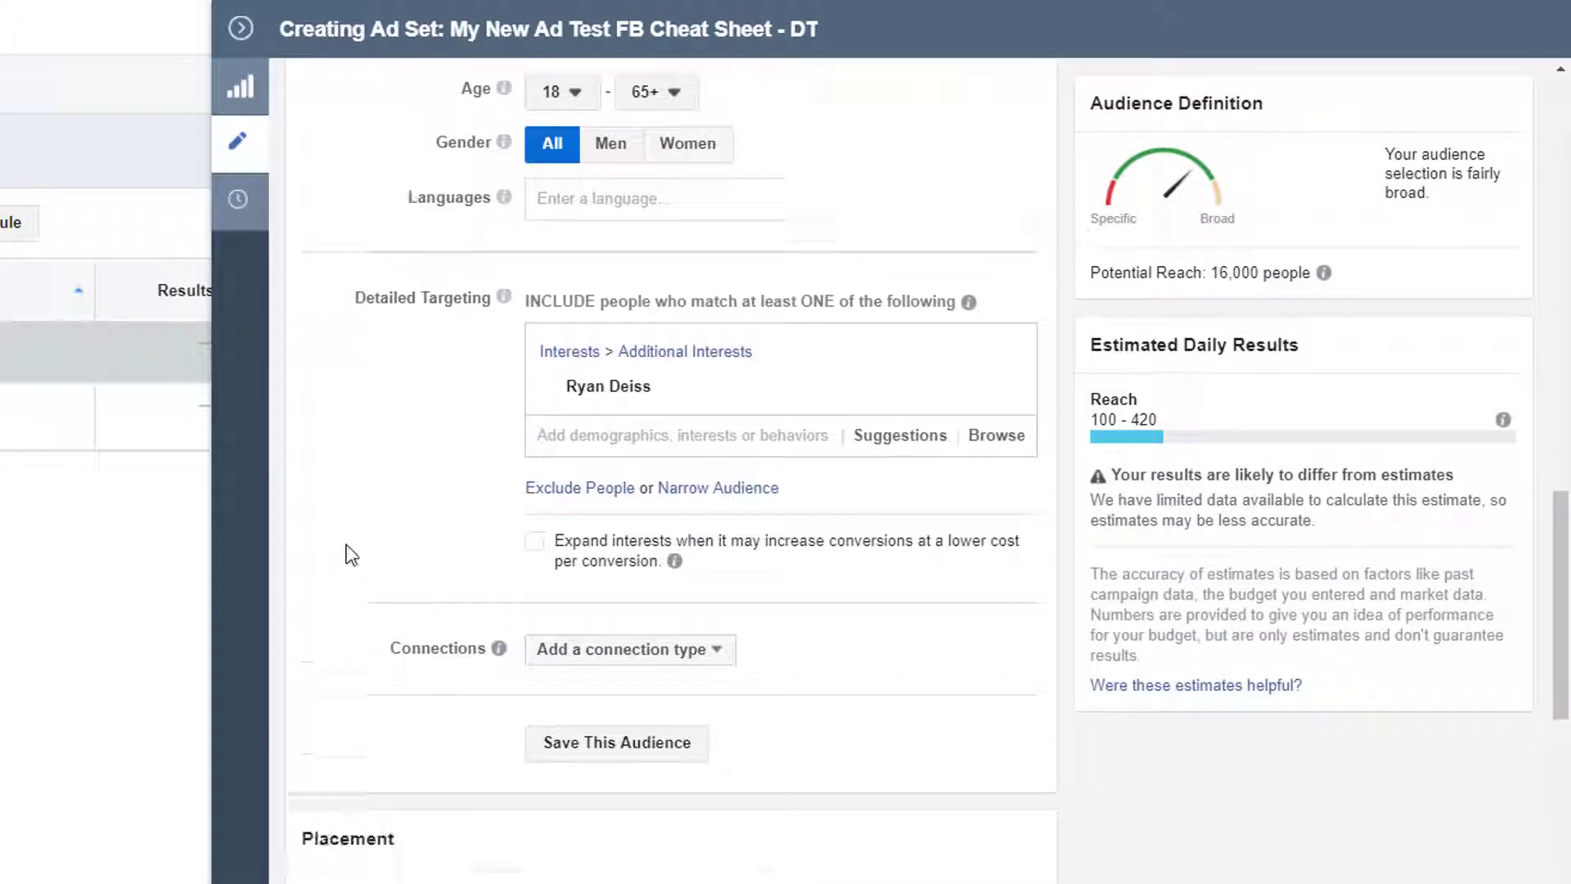
scroll(409, 409, "down", 6)
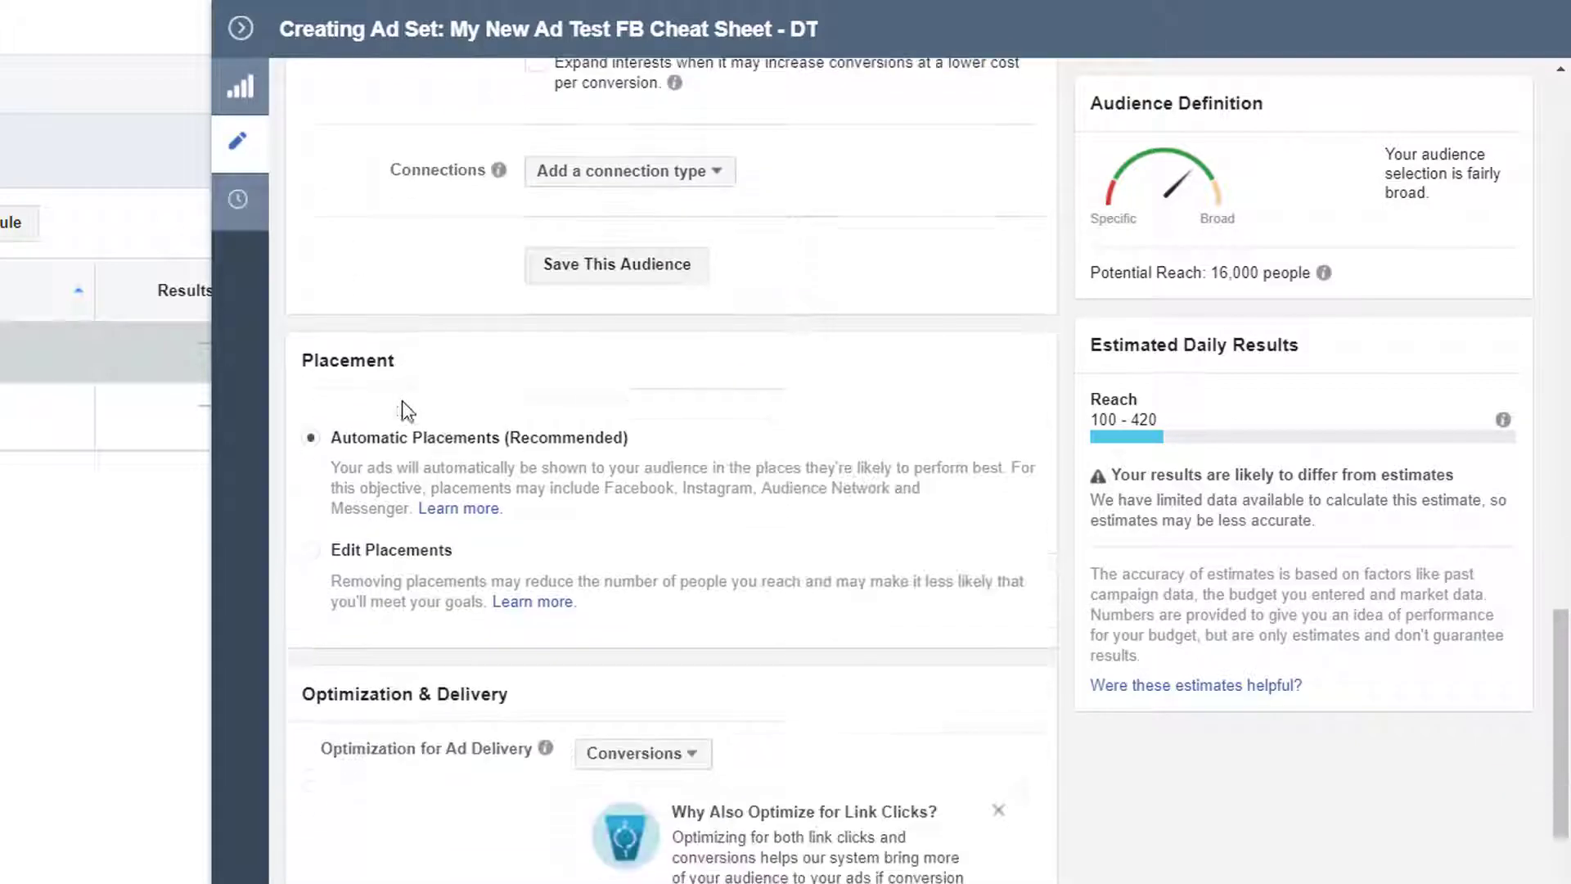
left_click(312, 552)
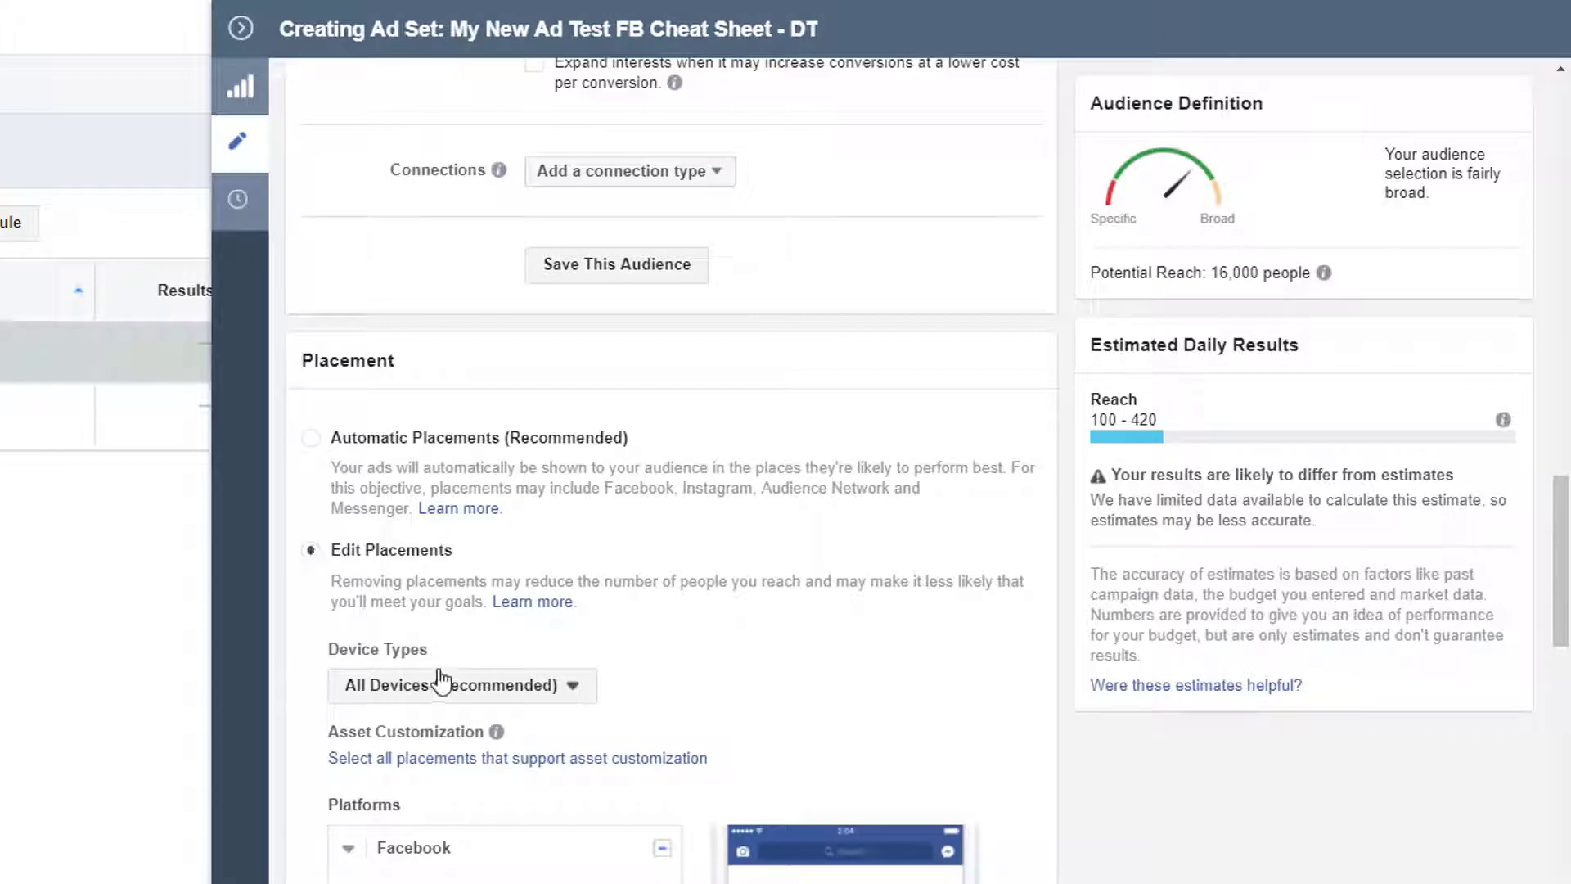
scroll(438, 684, "down", 3)
left_click(575, 447)
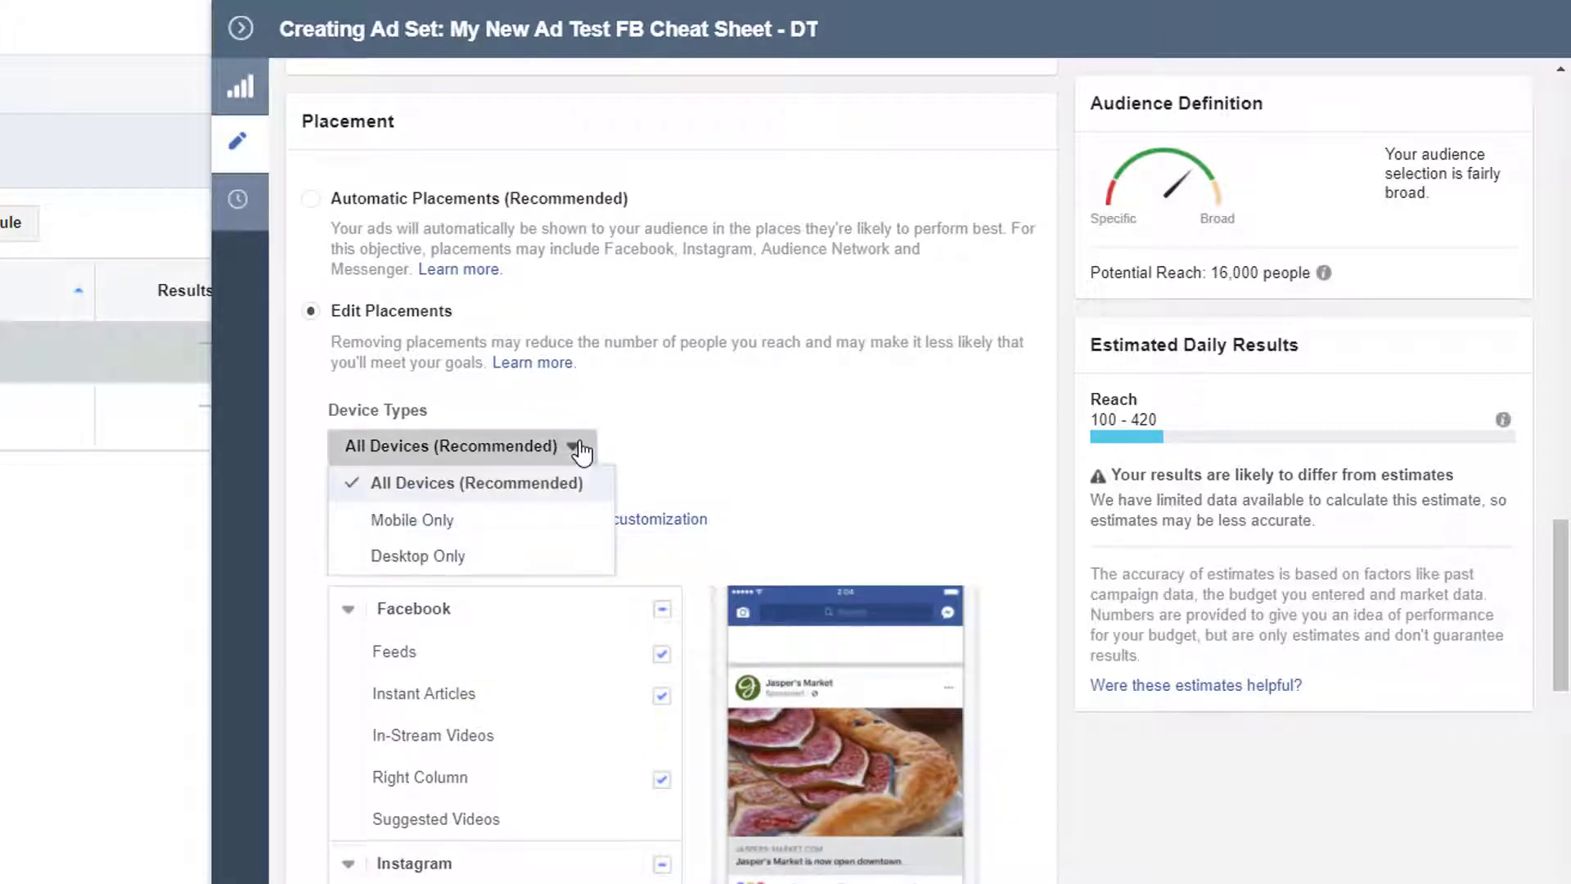
left_click(437, 558)
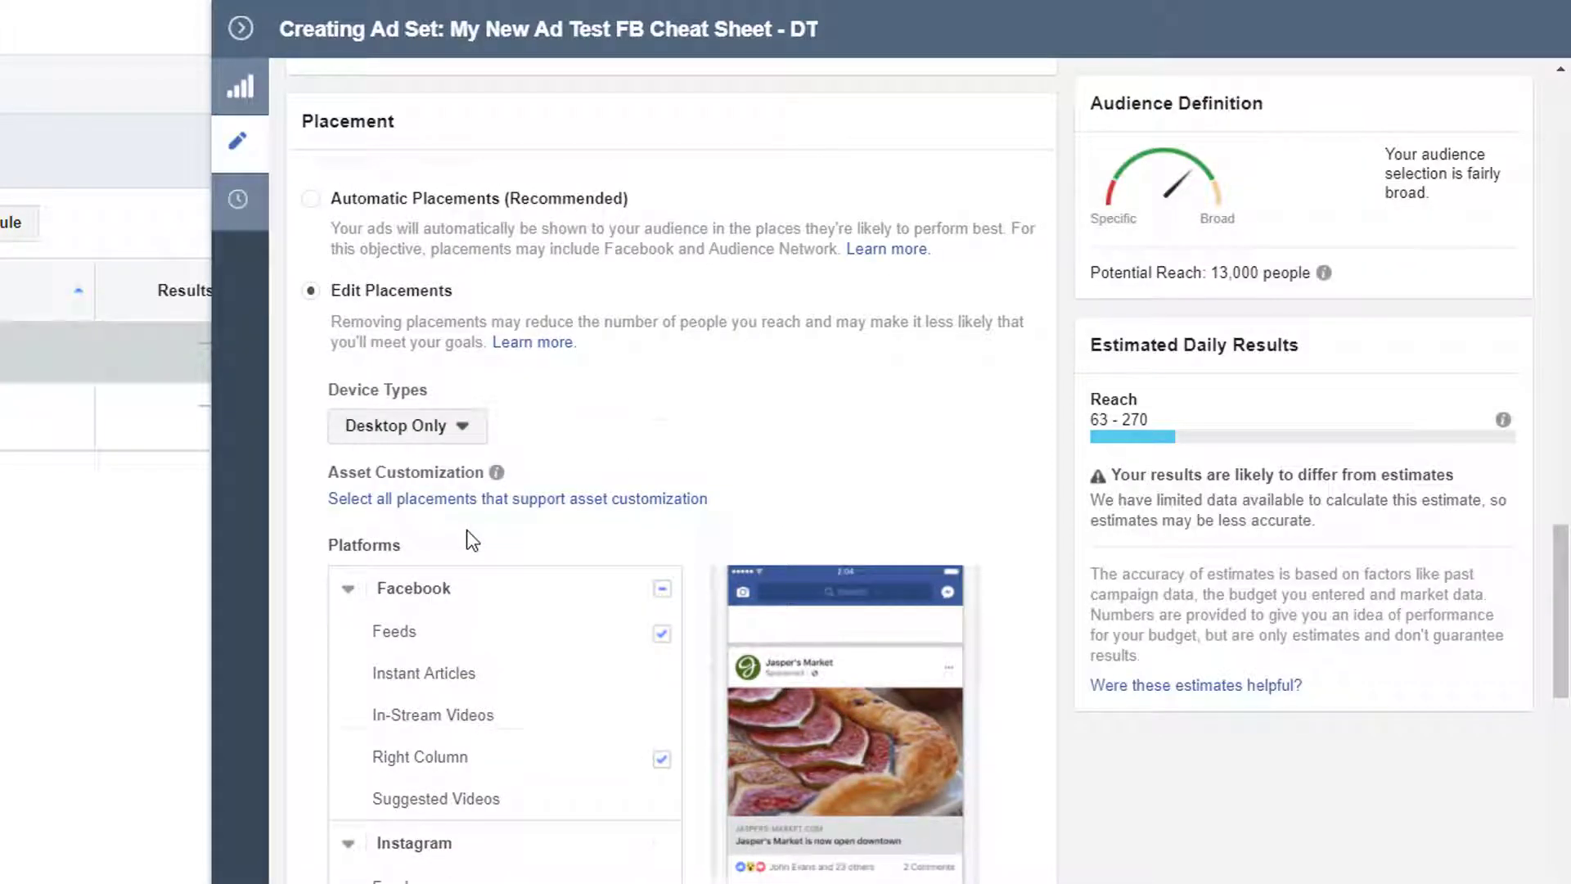
Step: Exclude Facebook's Right Column and the whole Audience Network from the ad set's placements
scroll(467, 532, "down", 3)
left_click(661, 519)
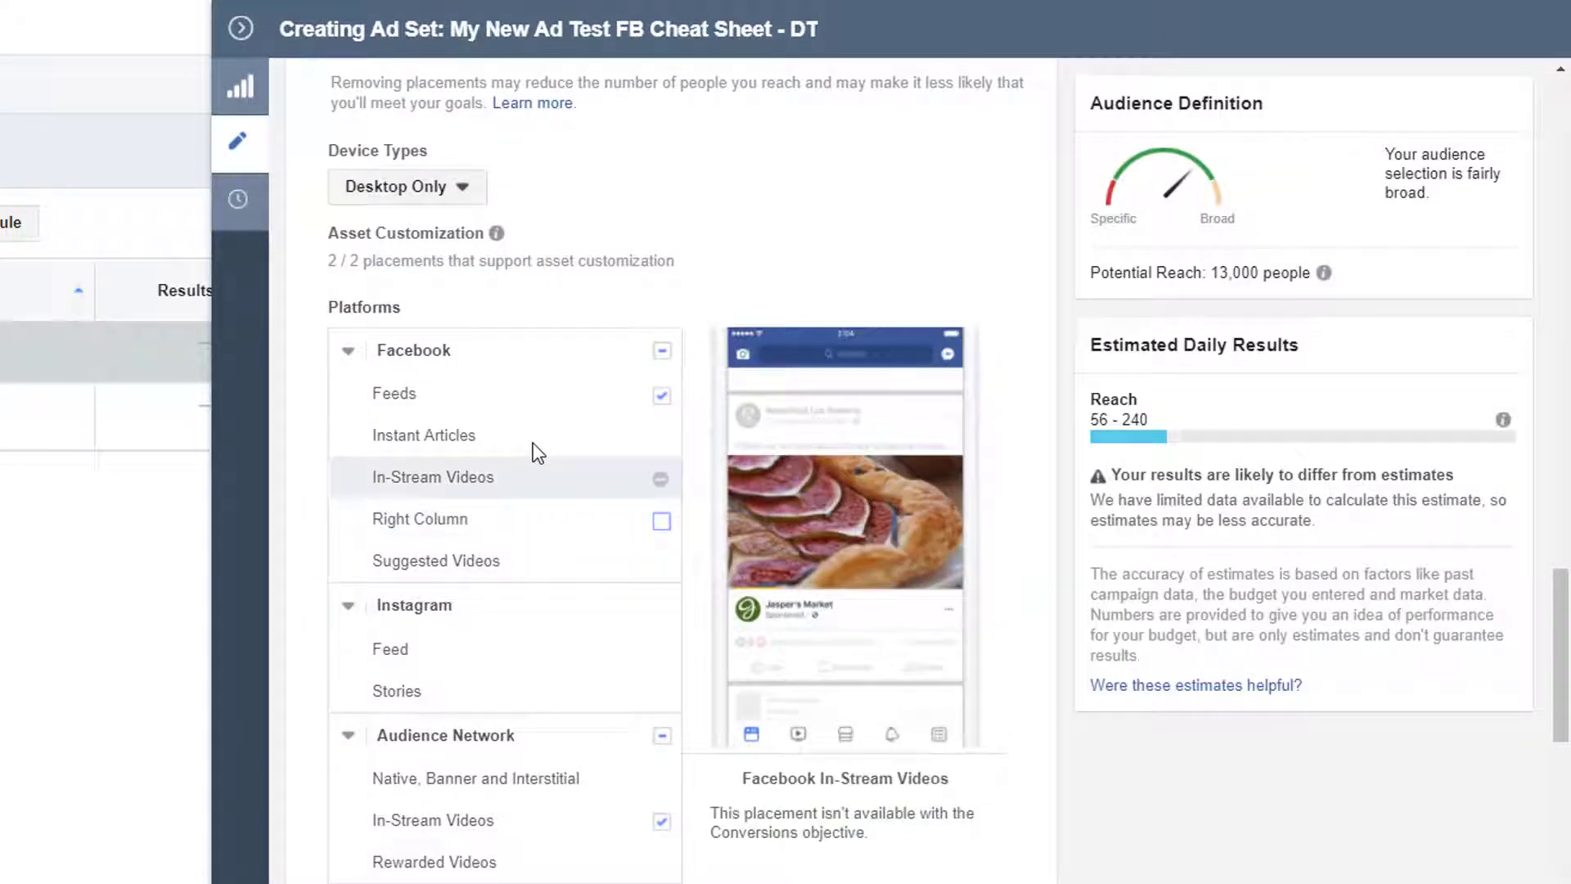
left_click(663, 737)
scroll(532, 792, "down", 3)
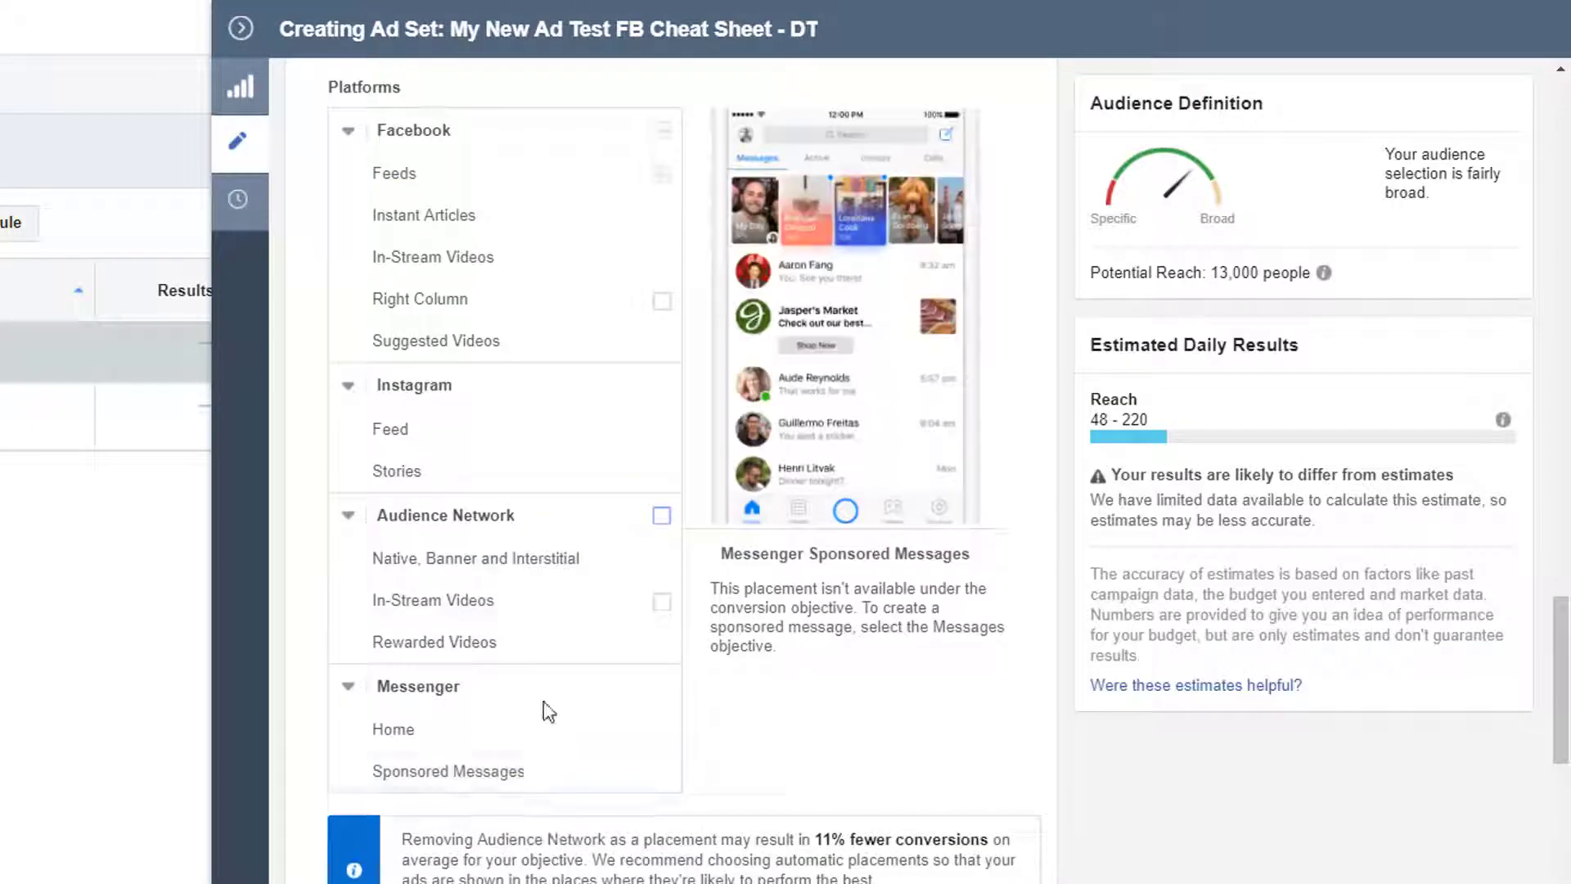
scroll(491, 646, "up", 3)
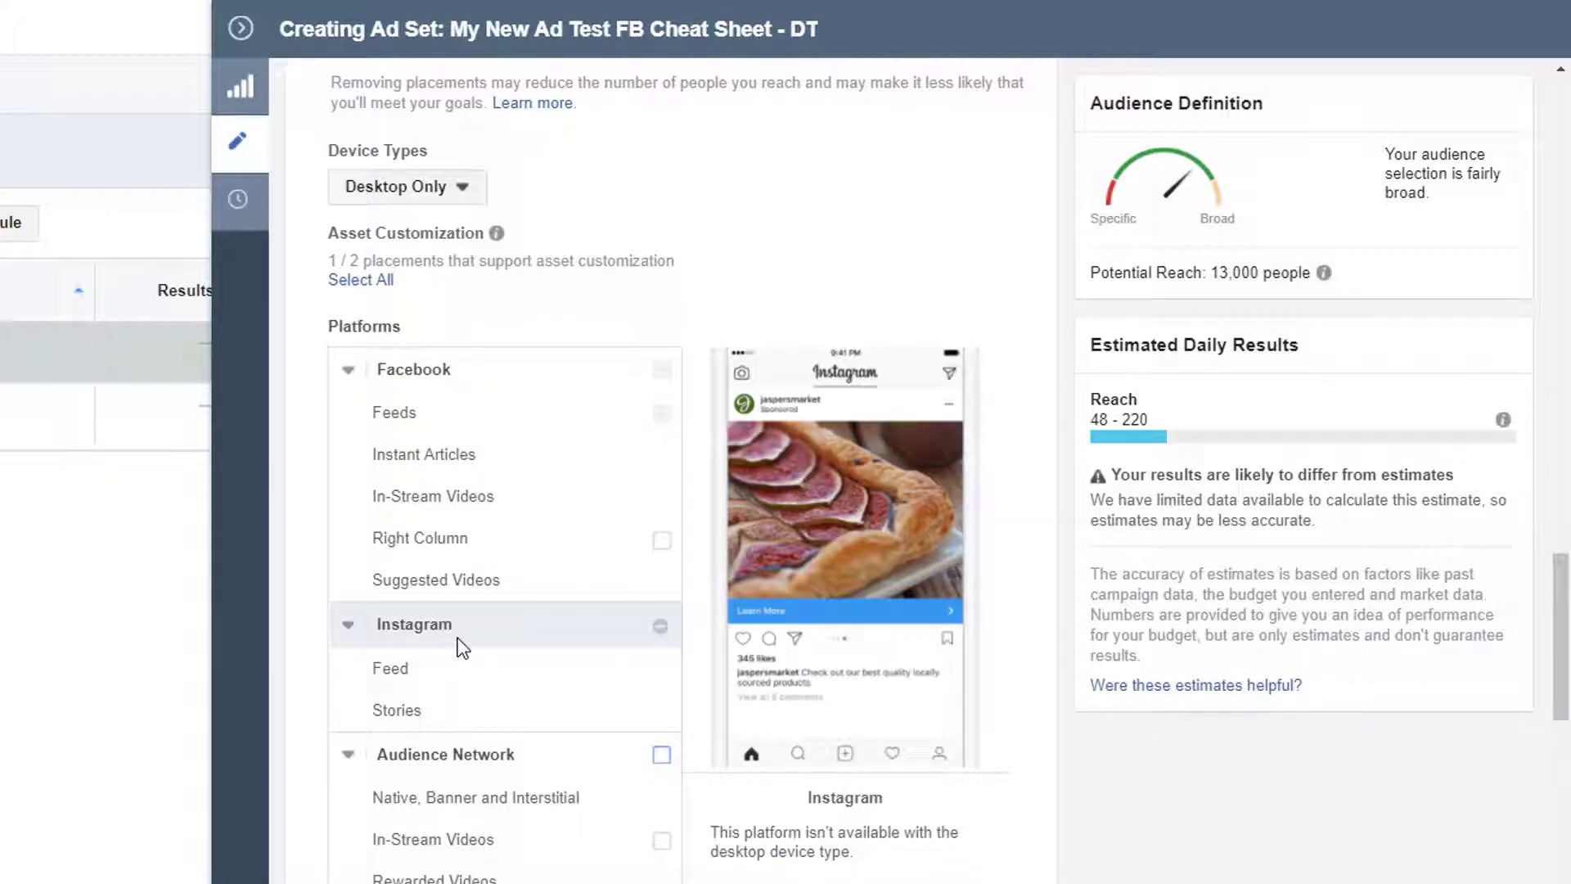
Step: Set the ad set's conversion window to 1 day click under Optimization & Delivery
scroll(462, 647, "down", 9)
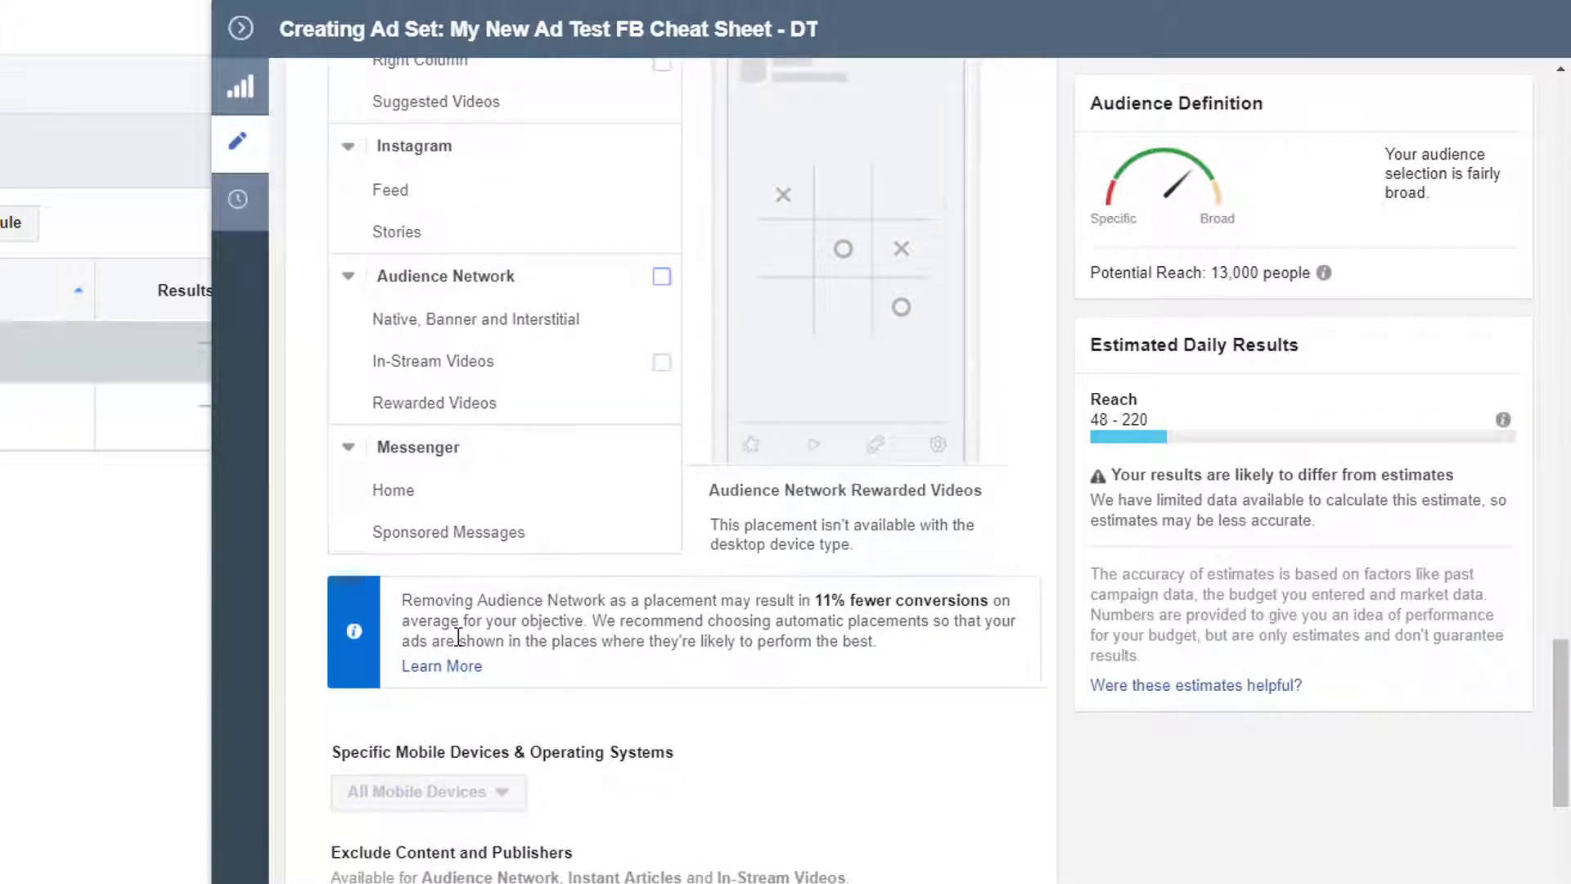
scroll(458, 637, "down", 6)
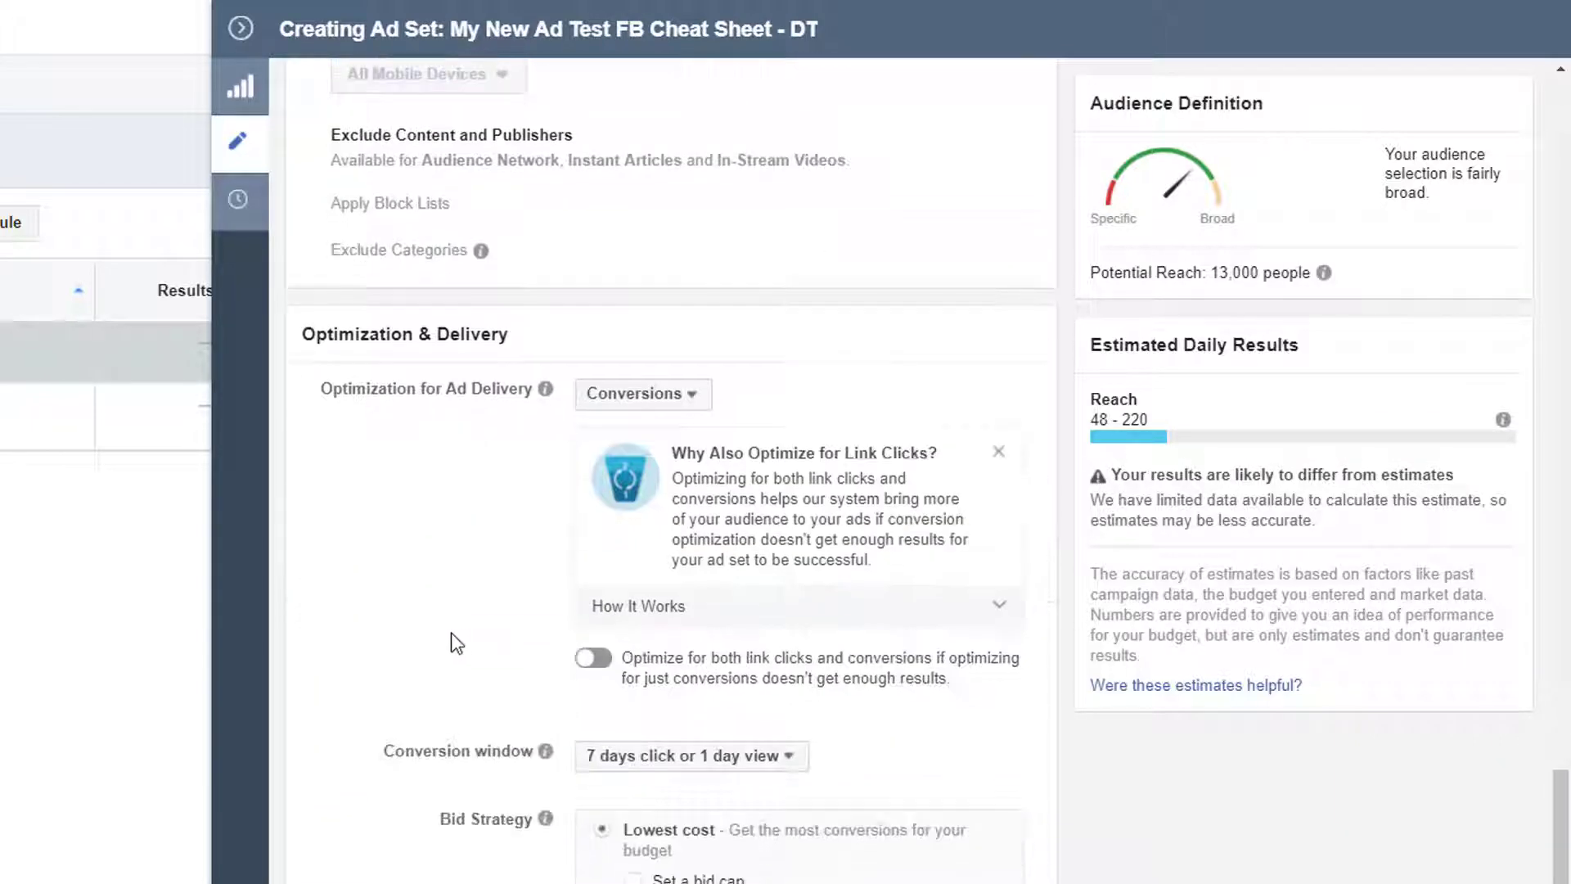
scroll(450, 631, "down", 2)
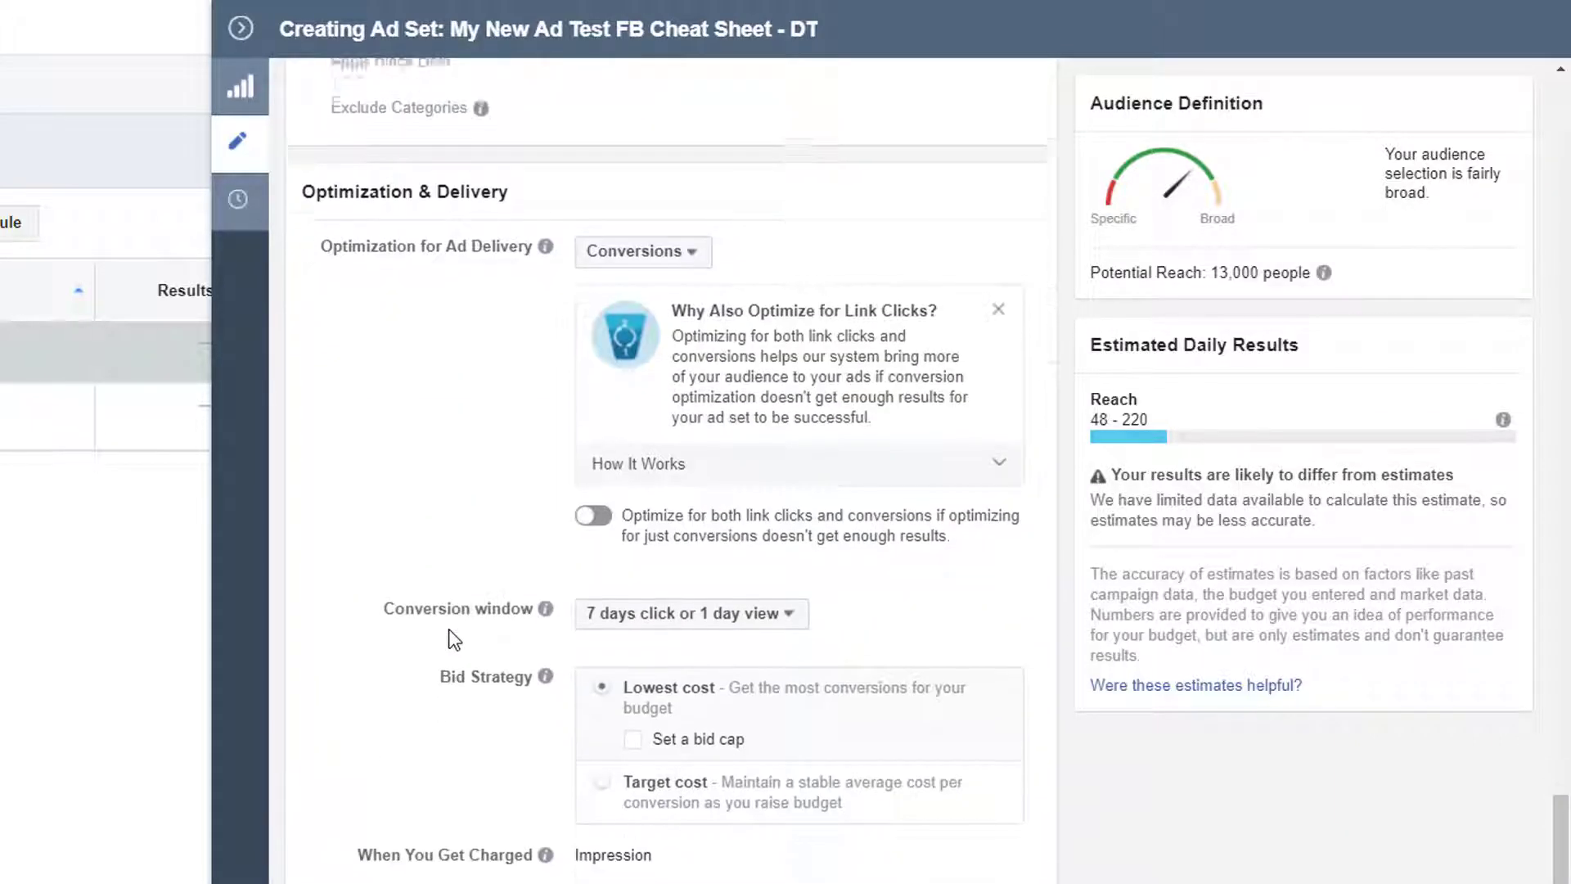
left_click(724, 607)
left_click(663, 673)
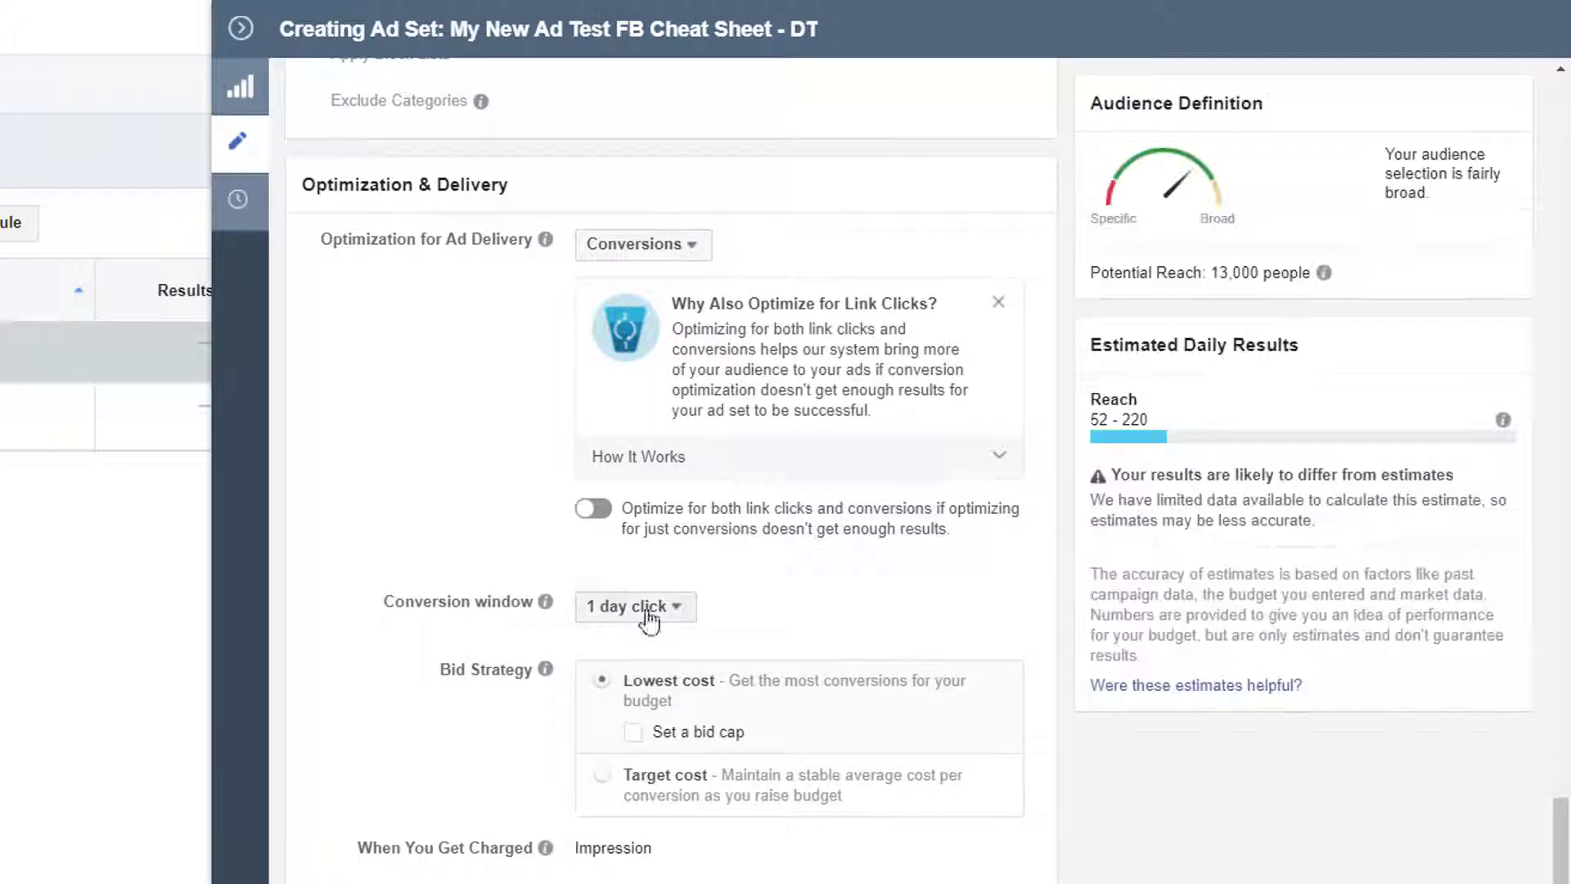
mouse_move(544, 605)
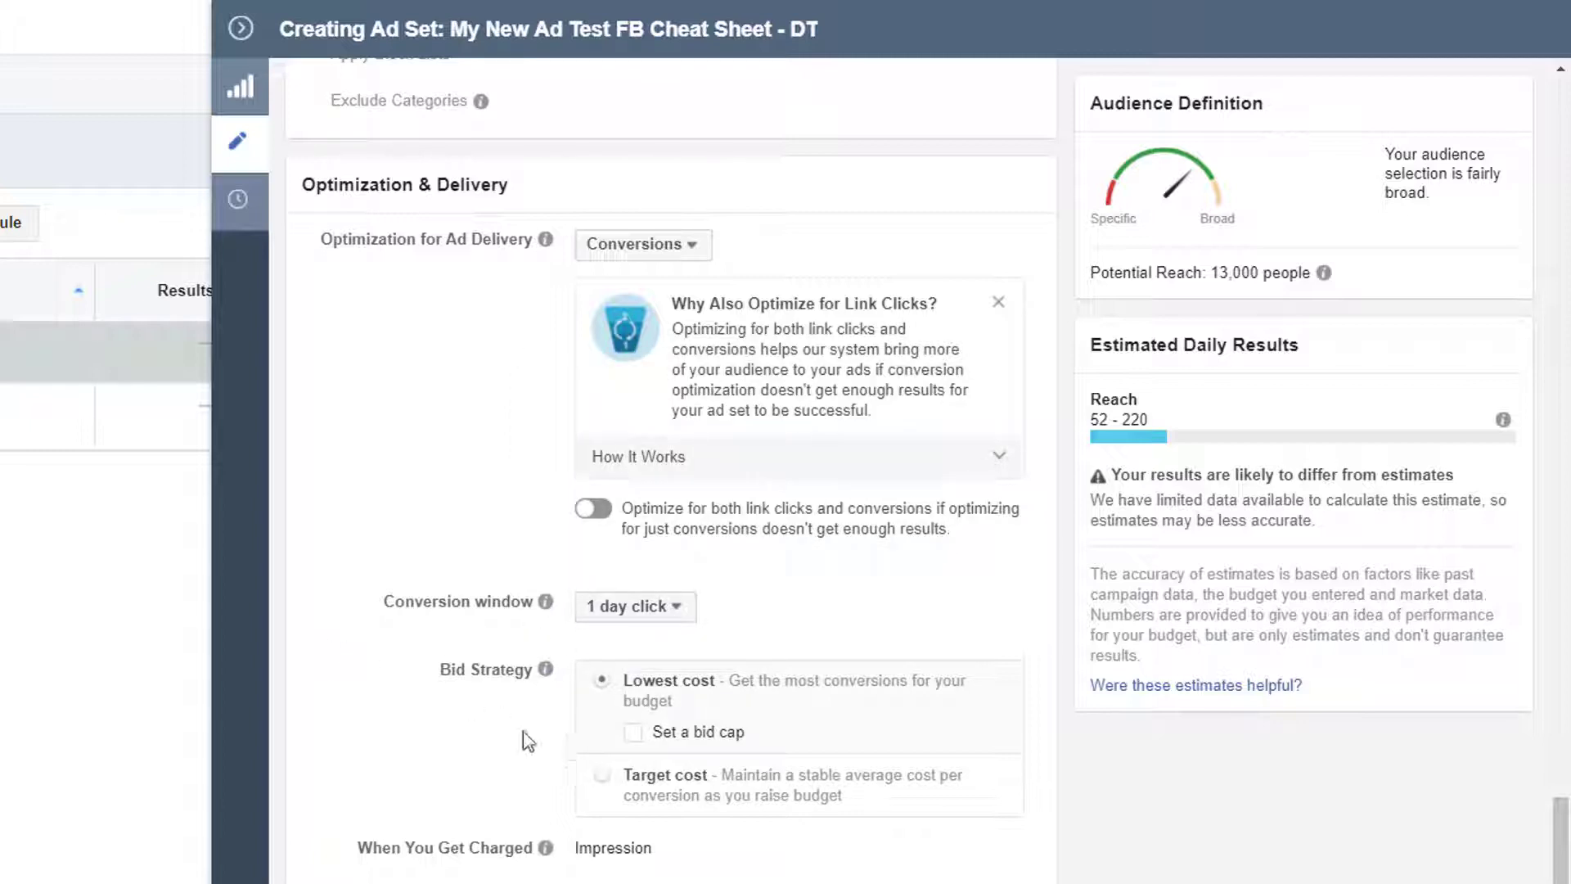
mouse_move(546, 883)
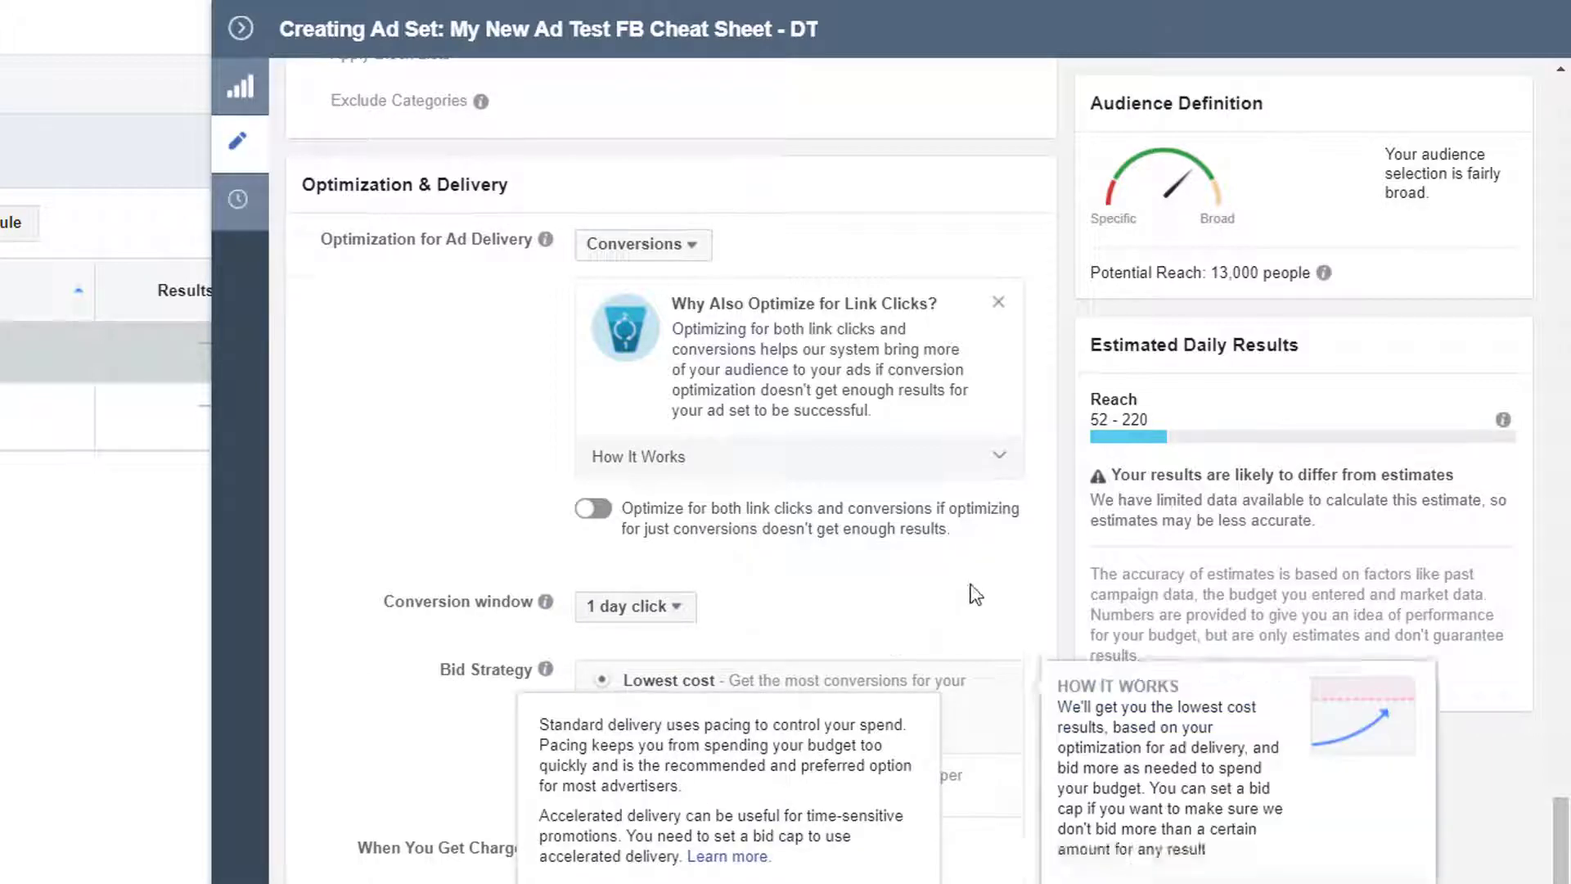
Step: Open the ad belonging to this ad set for editing
scroll(990, 573, "up", 20)
scroll(981, 651, "up", 8)
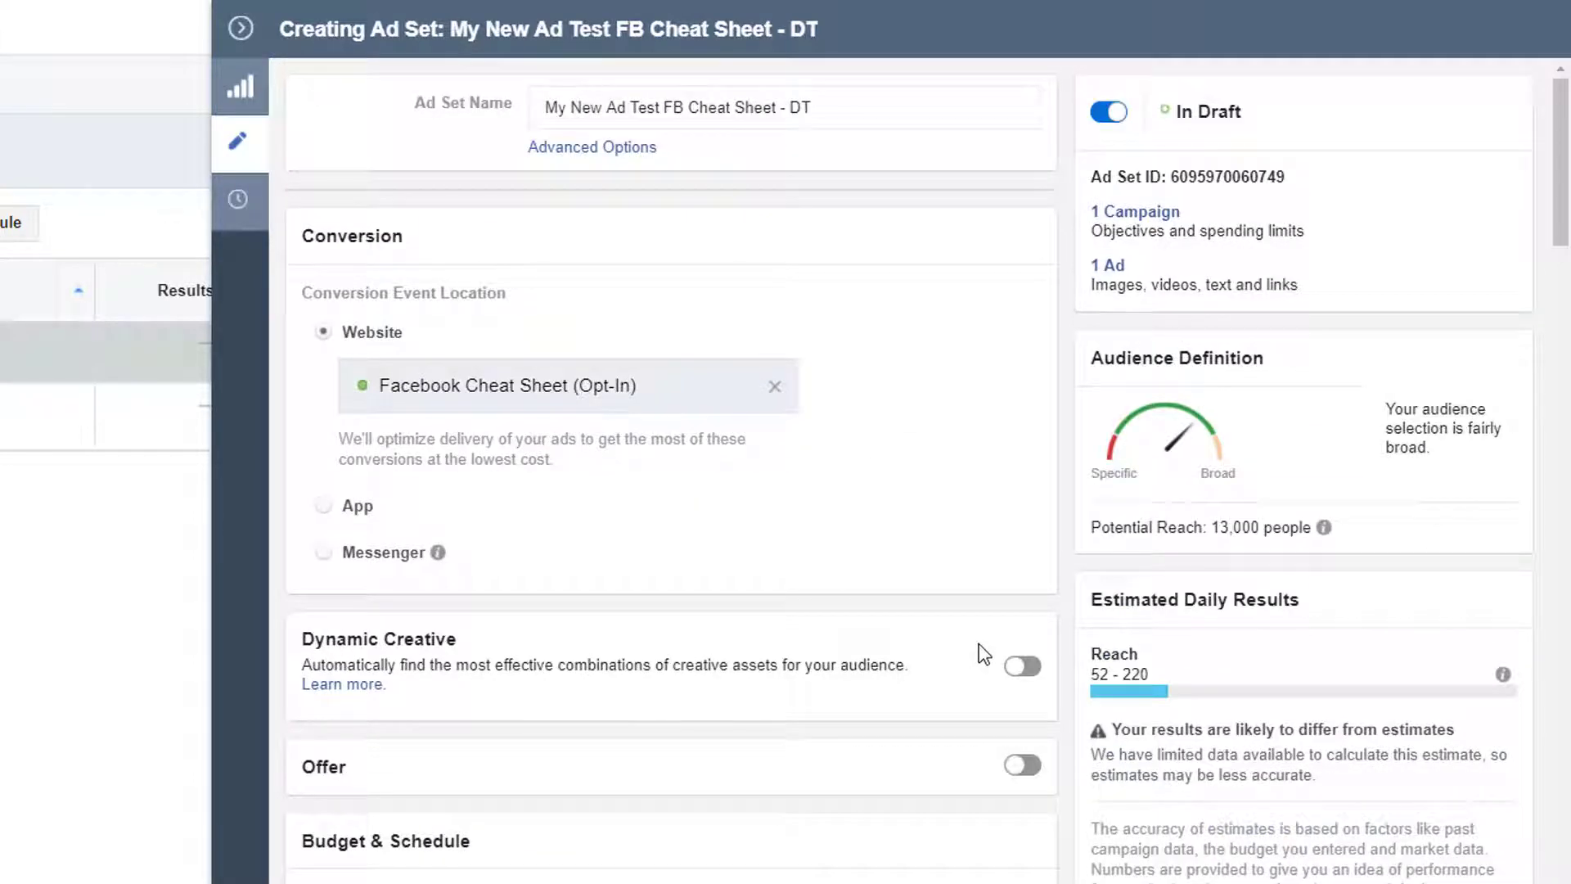
left_click(1113, 268)
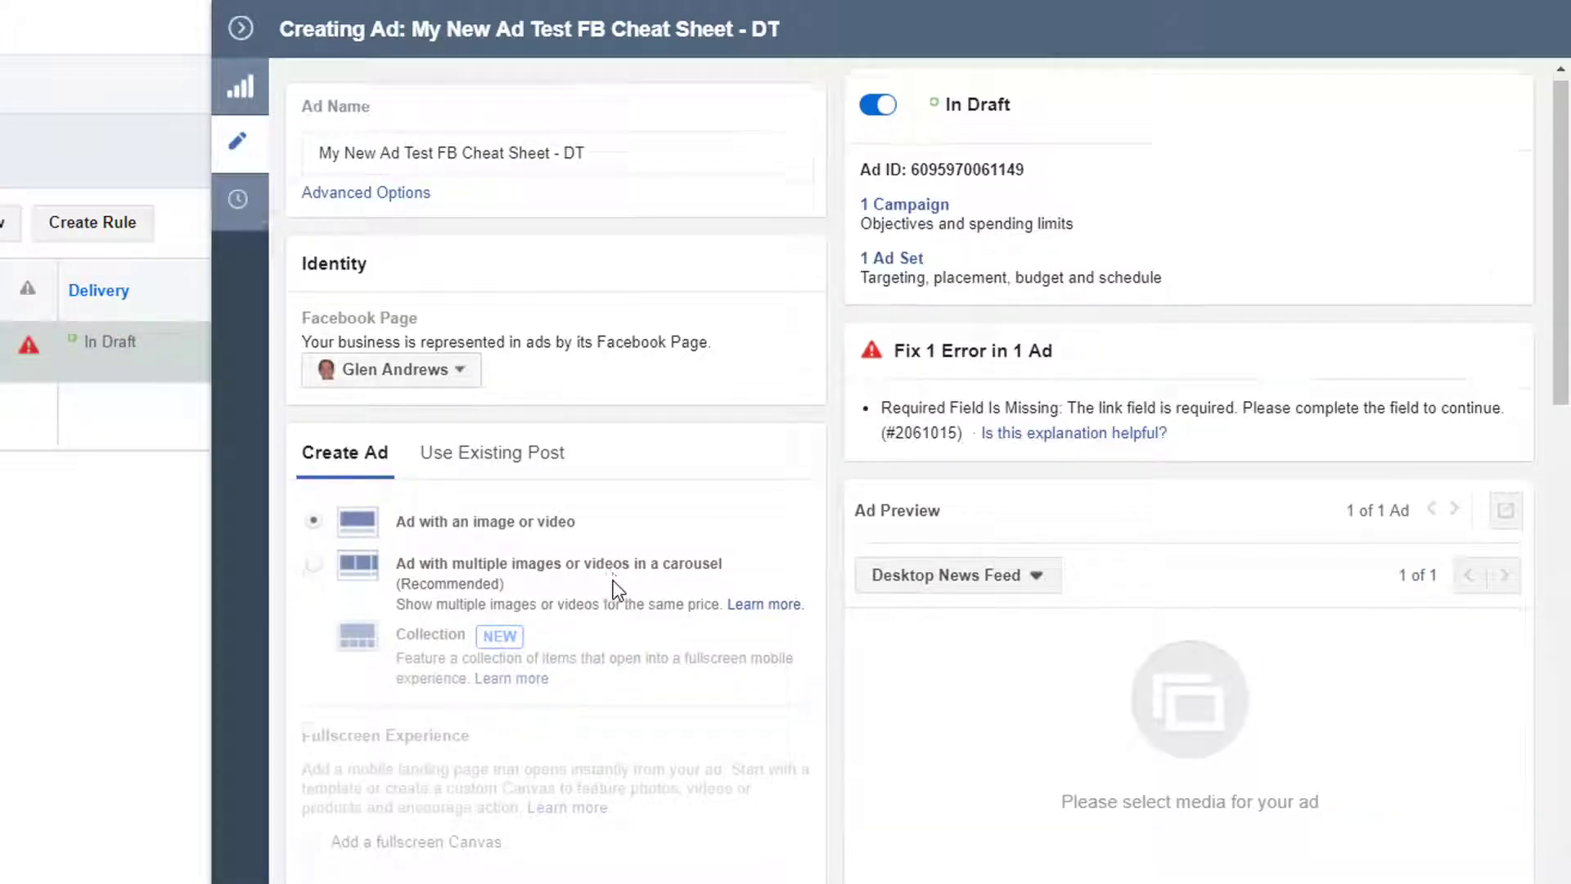
Step: Select Facebook Ad graphic.png from the account images as the ad's image
scroll(616, 587, "down", 5)
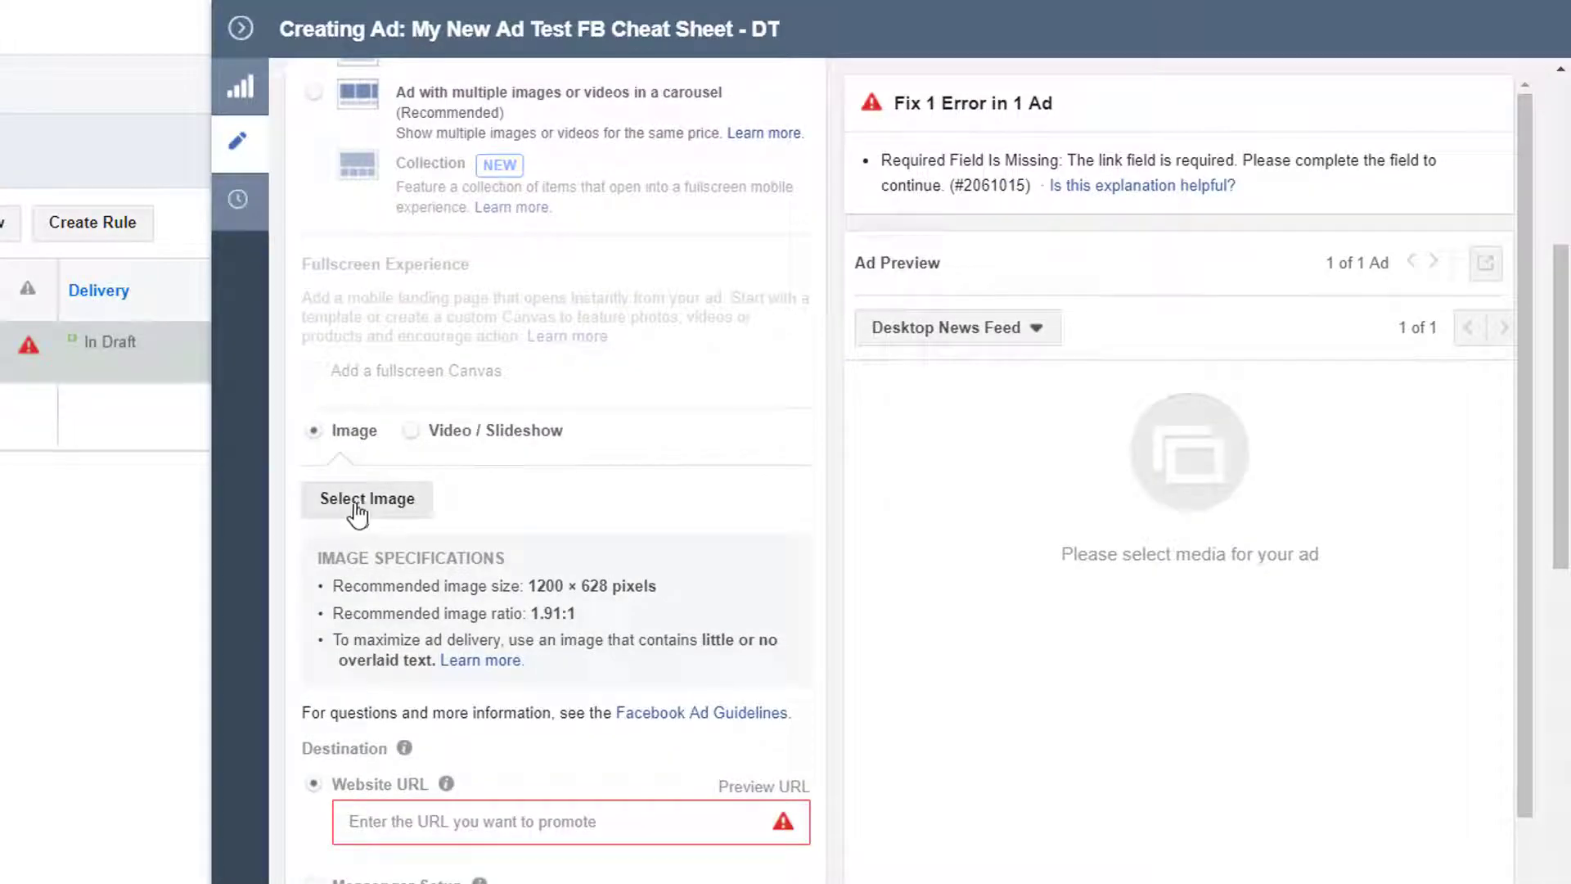
left_click(357, 512)
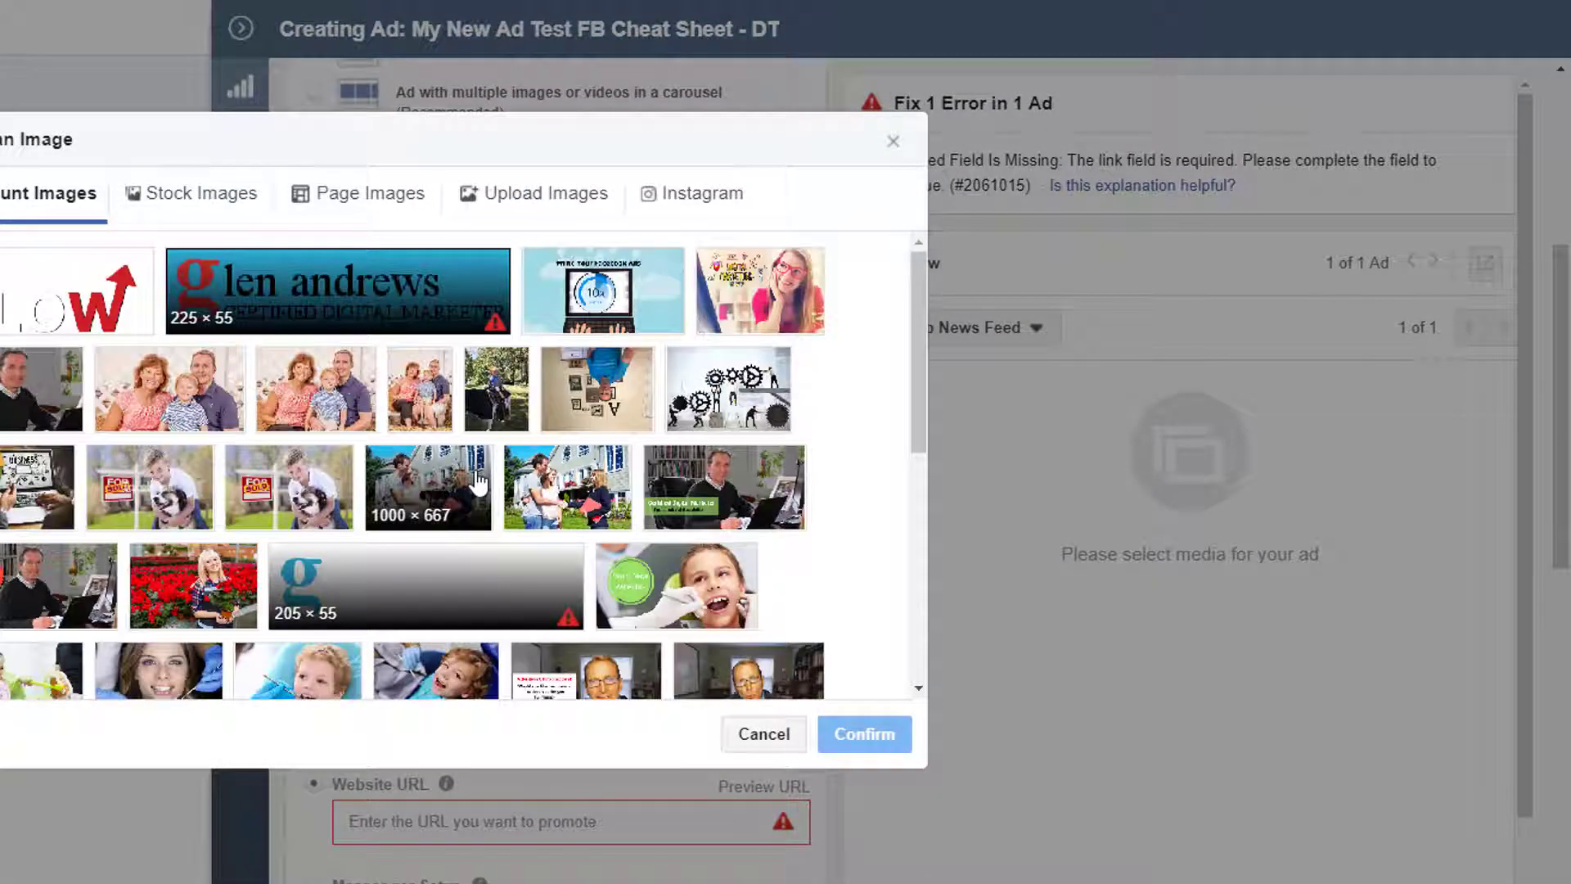
scroll(696, 487, "down", 3)
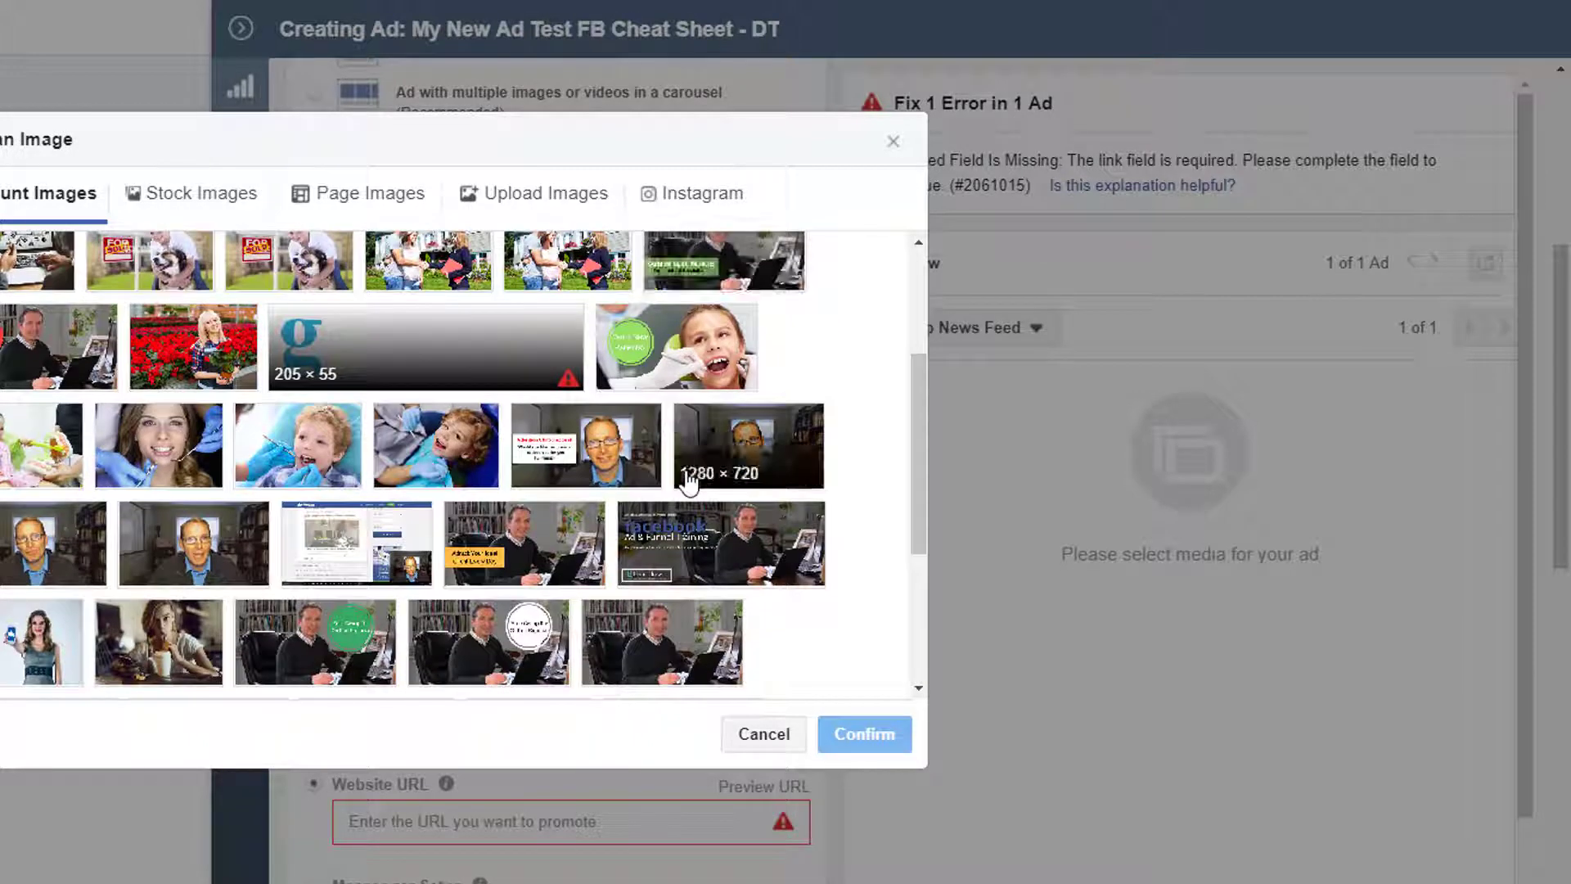
scroll(690, 483, "down", 1)
scroll(690, 483, "down", 1)
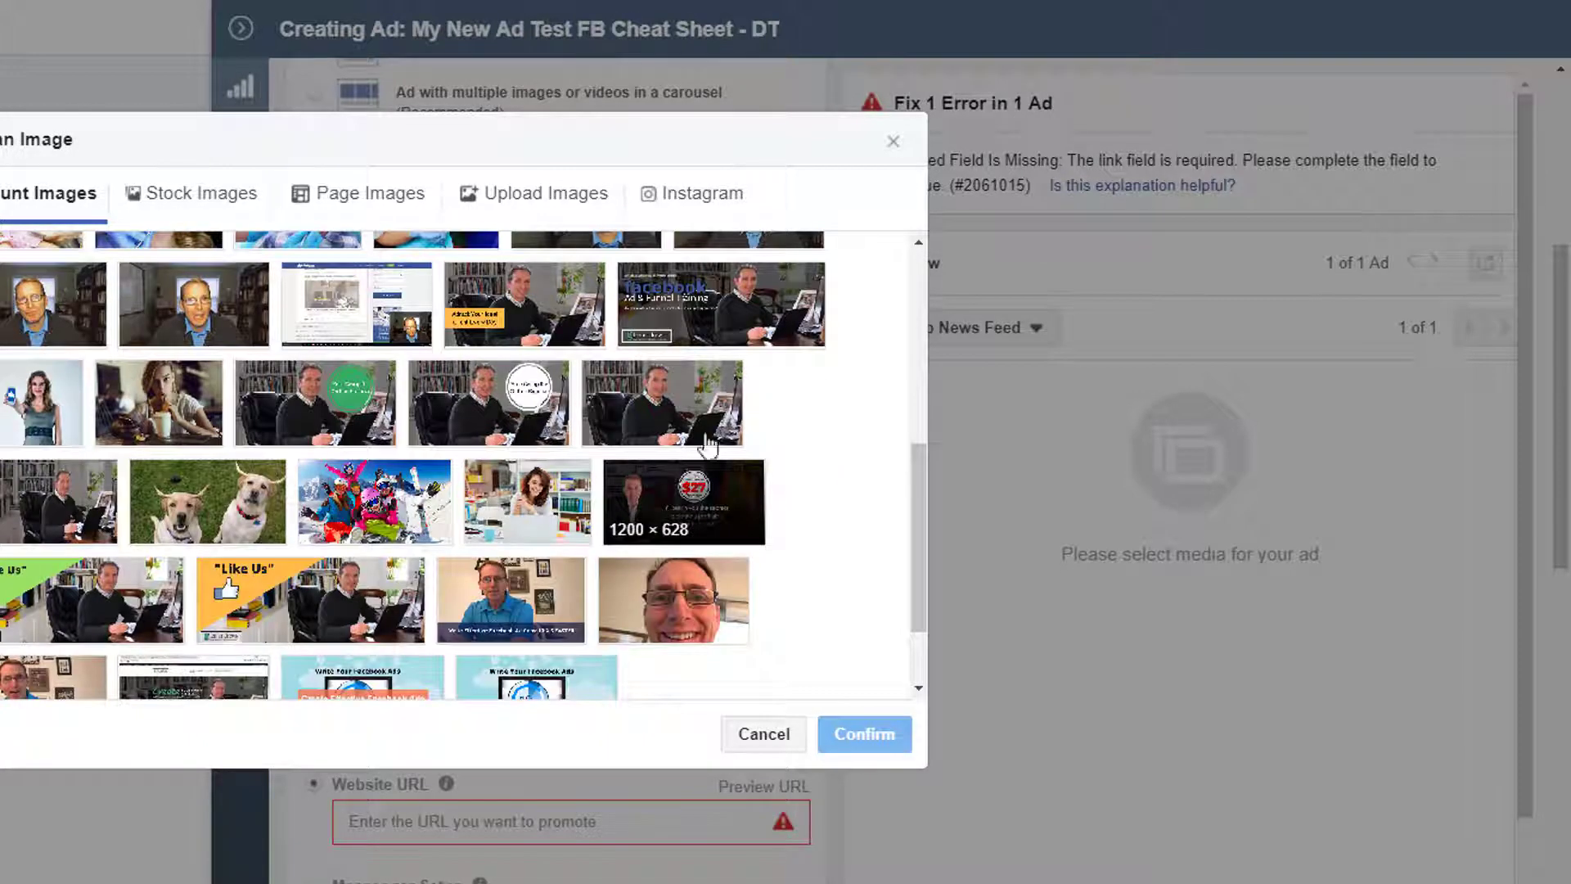
left_click(659, 407)
left_click(872, 740)
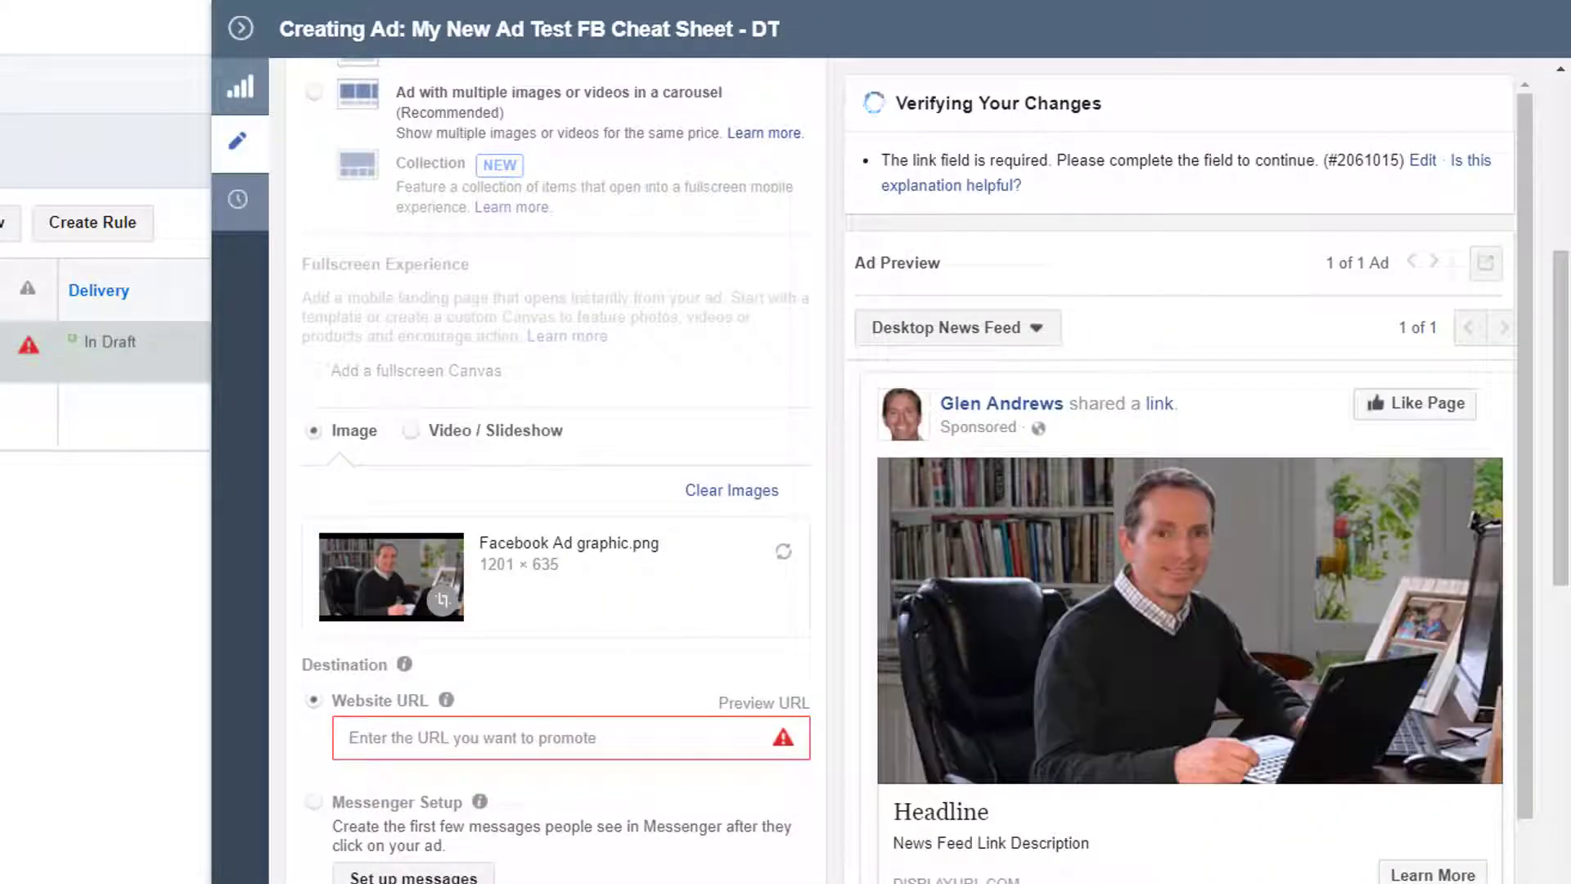
Step: Copy the lp-fb-cheat-sheet landing page URL from the text notes into the ad's Website URL
key("alt+Tab")
left_click_drag(1317, 398, 922, 399)
right_click(920, 401)
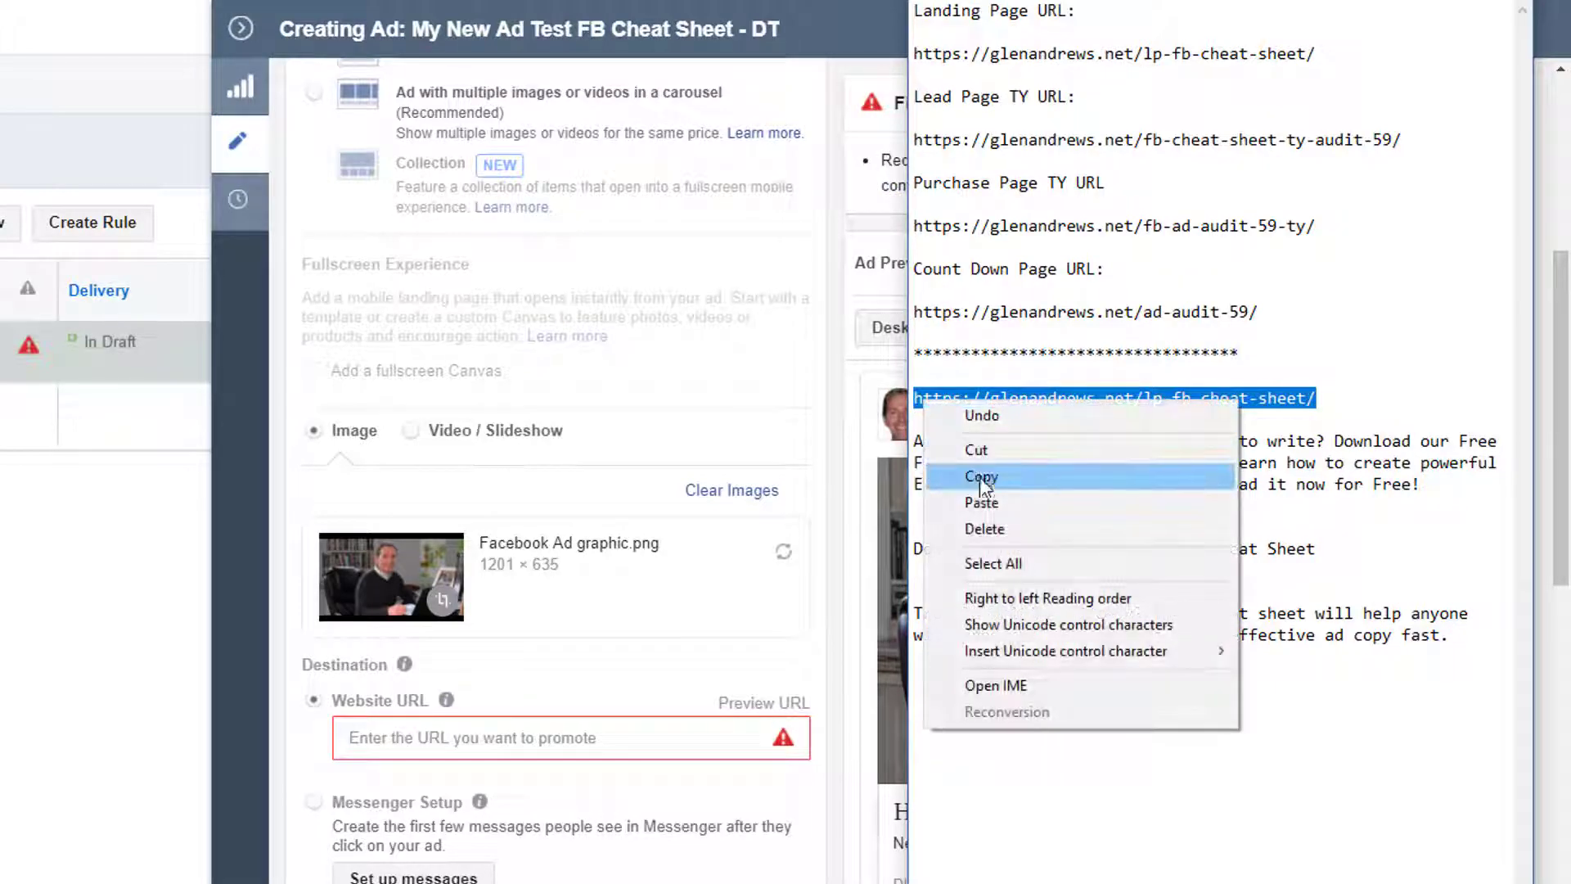
left_click(986, 473)
left_click(361, 738)
right_click(361, 738)
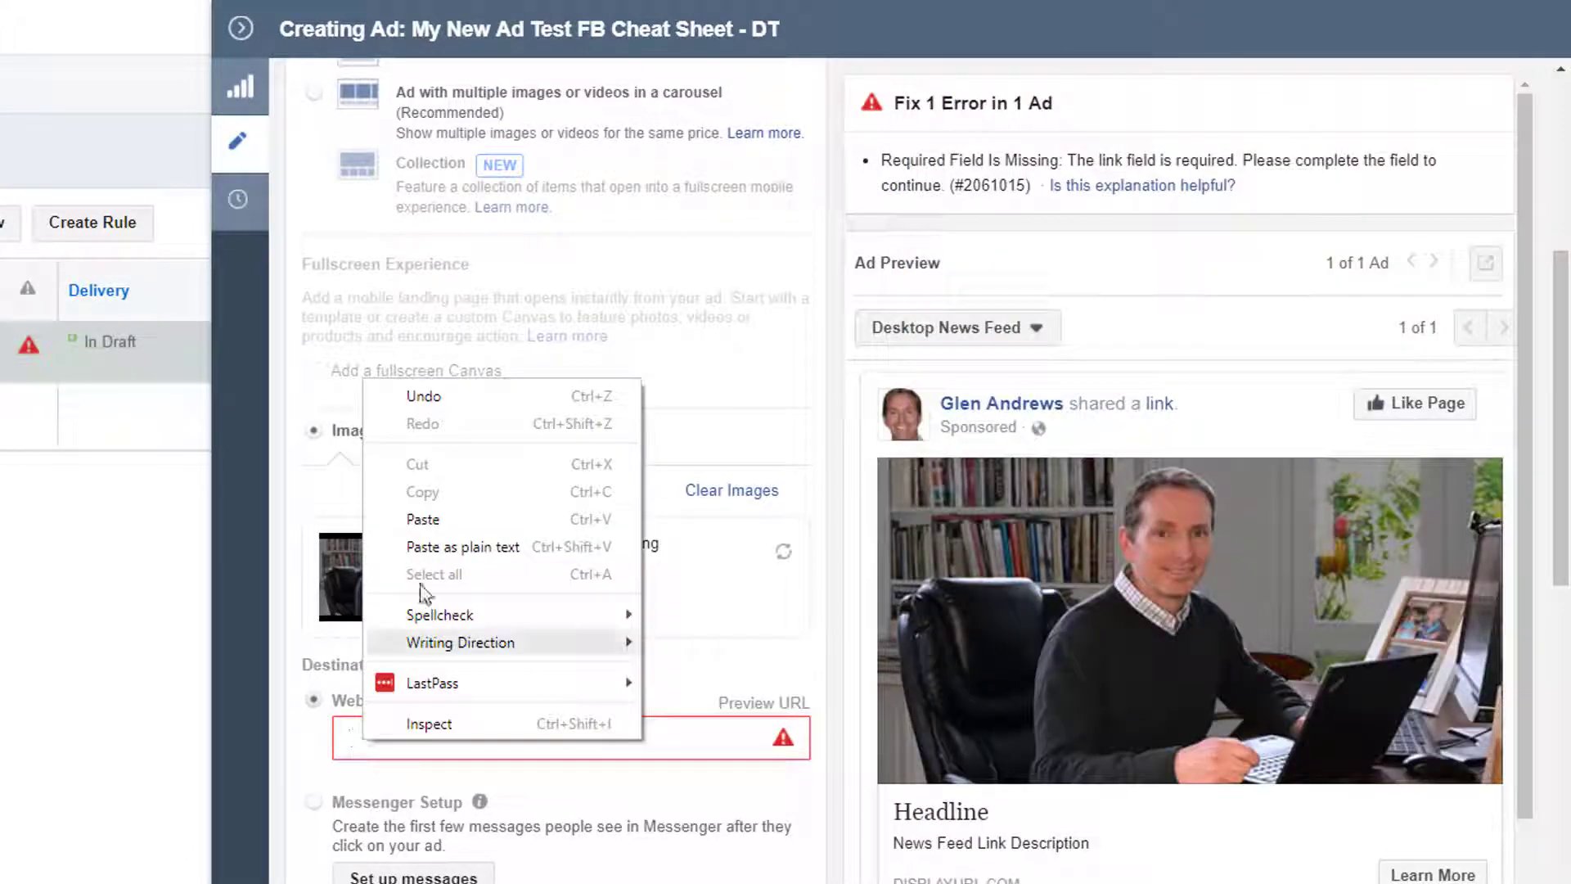
left_click(425, 517)
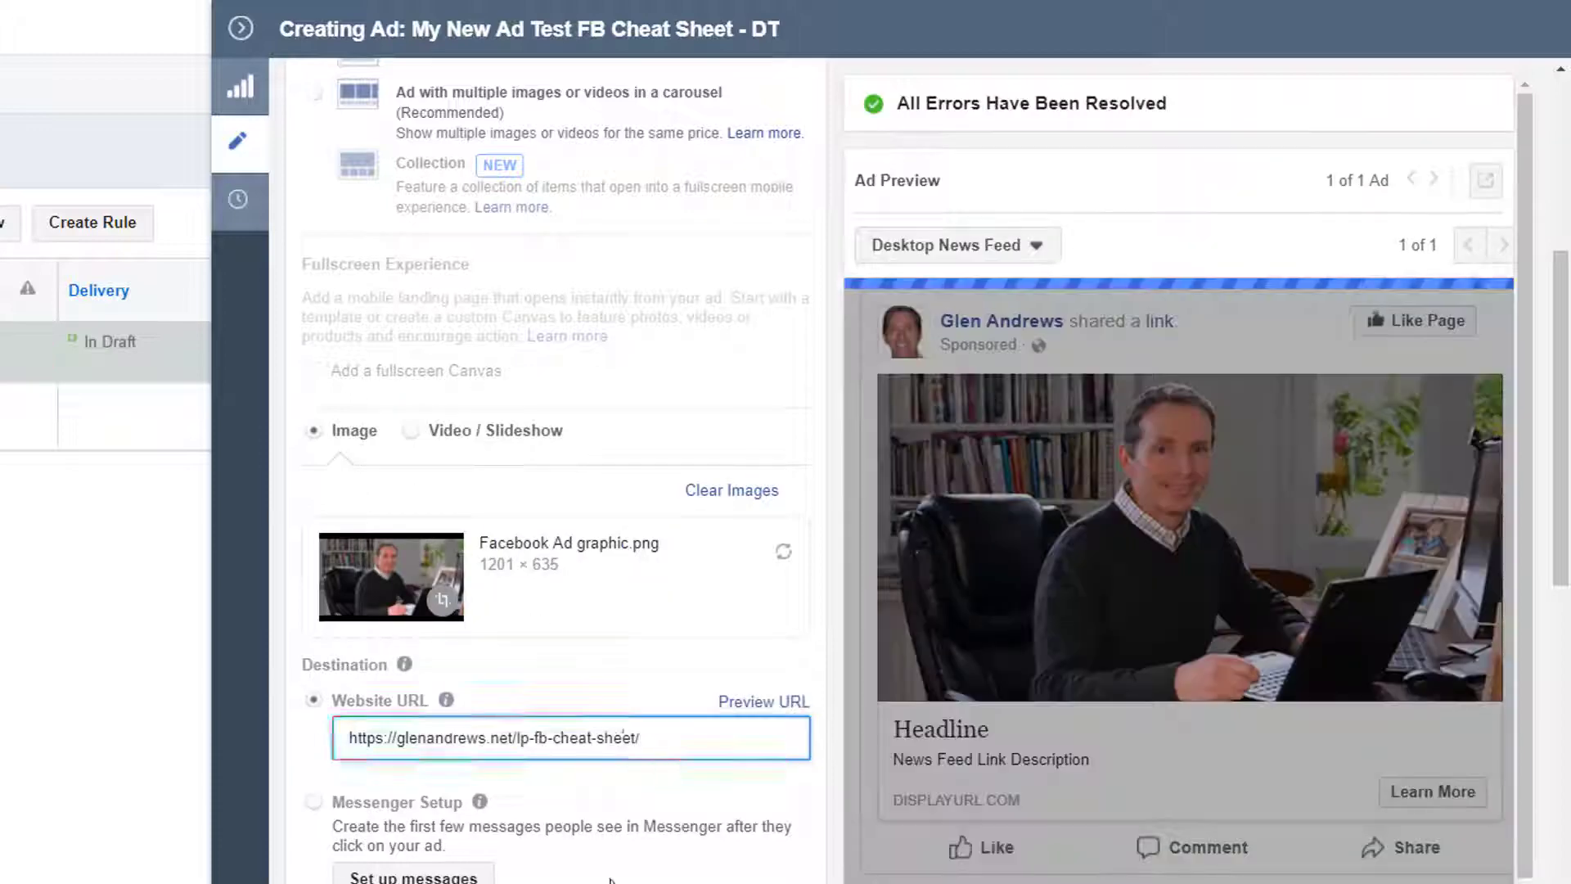
Step: Copy the paragraph starting "Ads not performing? Not sure what to write?" from the notes into the ad's Text
scroll(600, 757, "down", 3)
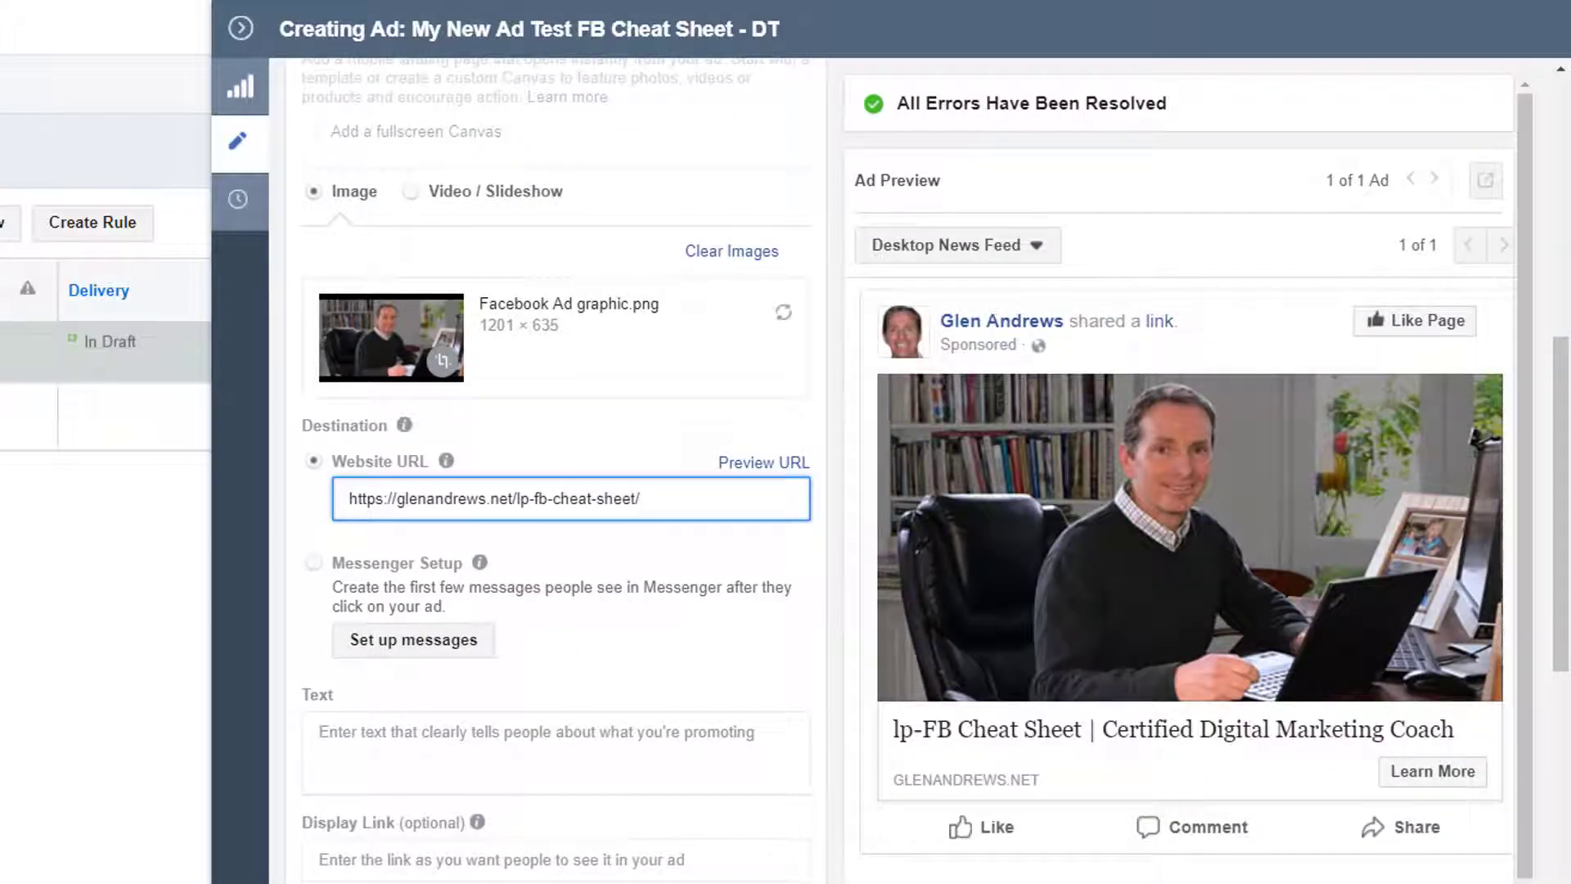
key("alt+Tab")
left_click_drag(1434, 488, 914, 442)
right_click(930, 449)
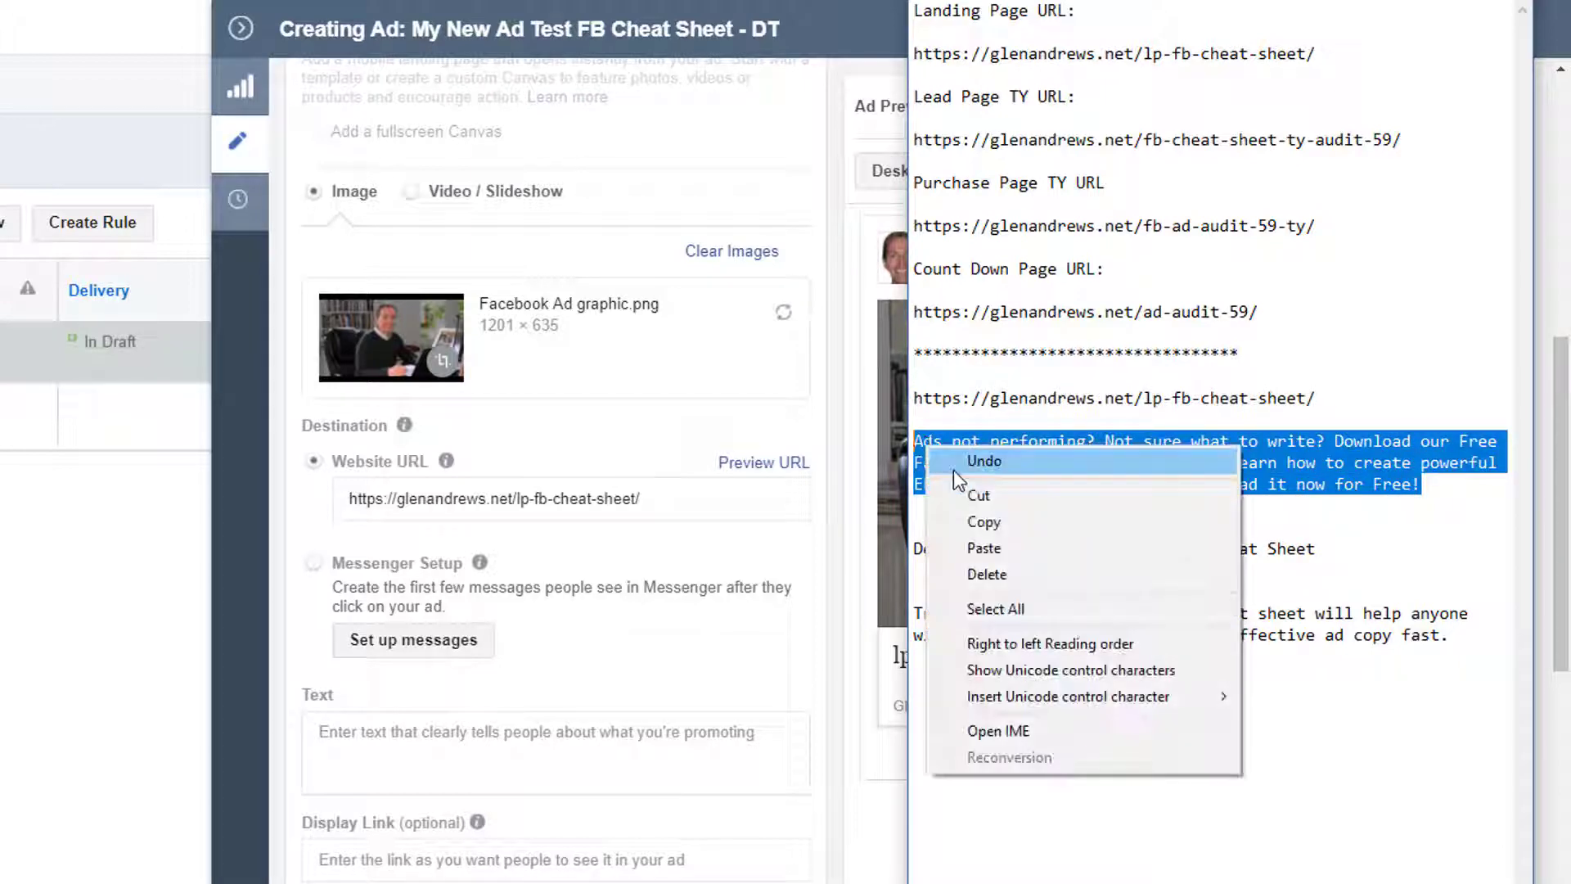
left_click(974, 523)
right_click(328, 738)
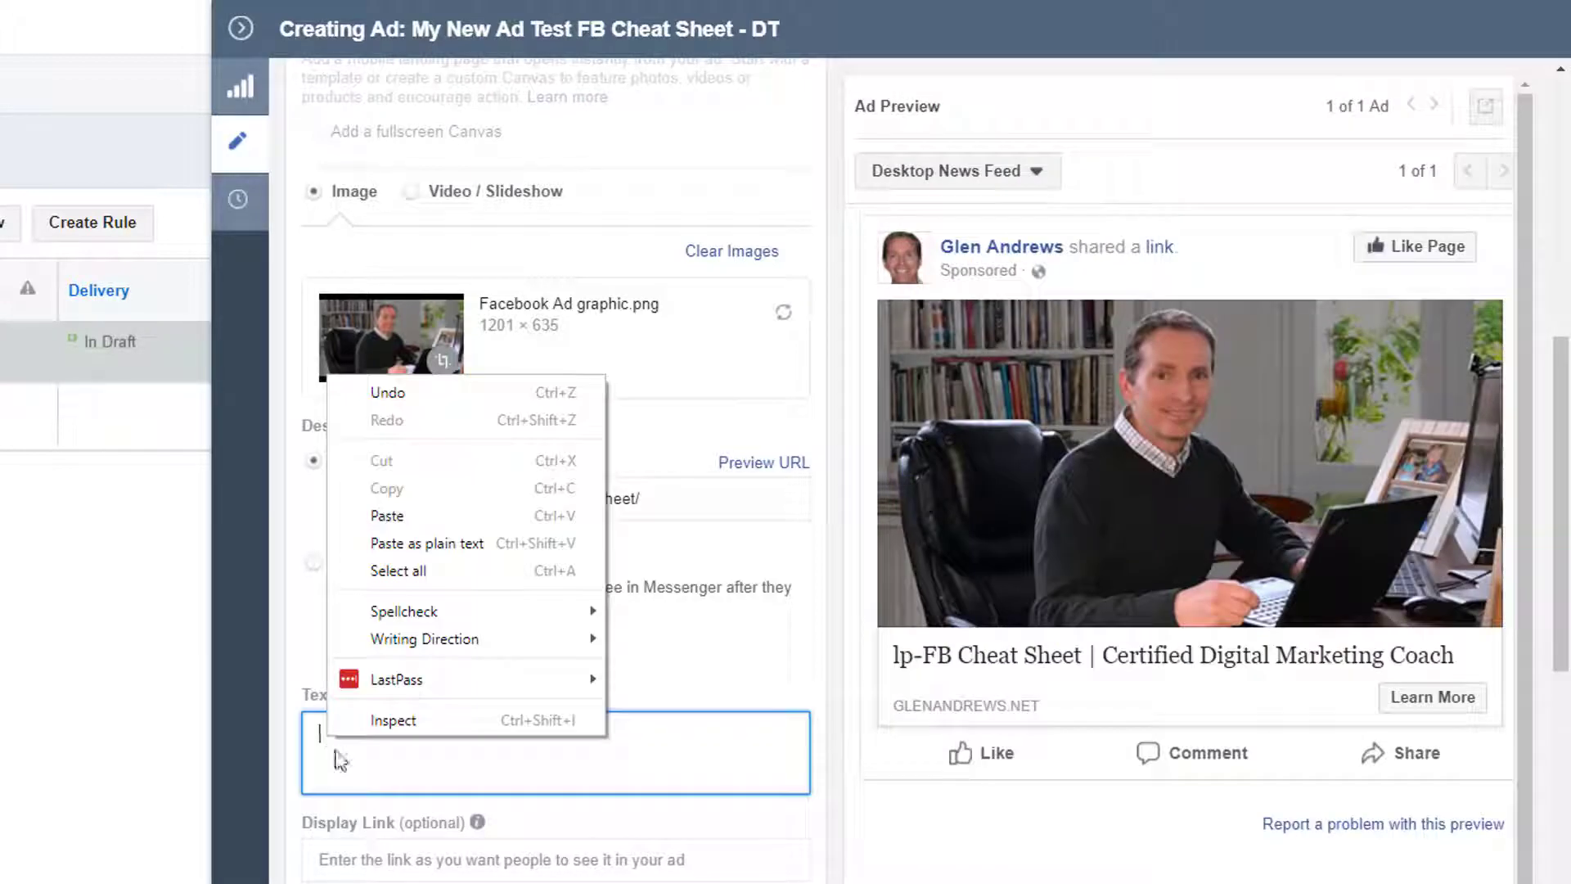
left_click(368, 512)
Step: Copy the line "Download Free Facebook Ad Copy Cheat Sheet" from the text notes into the ad's Headline
scroll(481, 846, "down", 2)
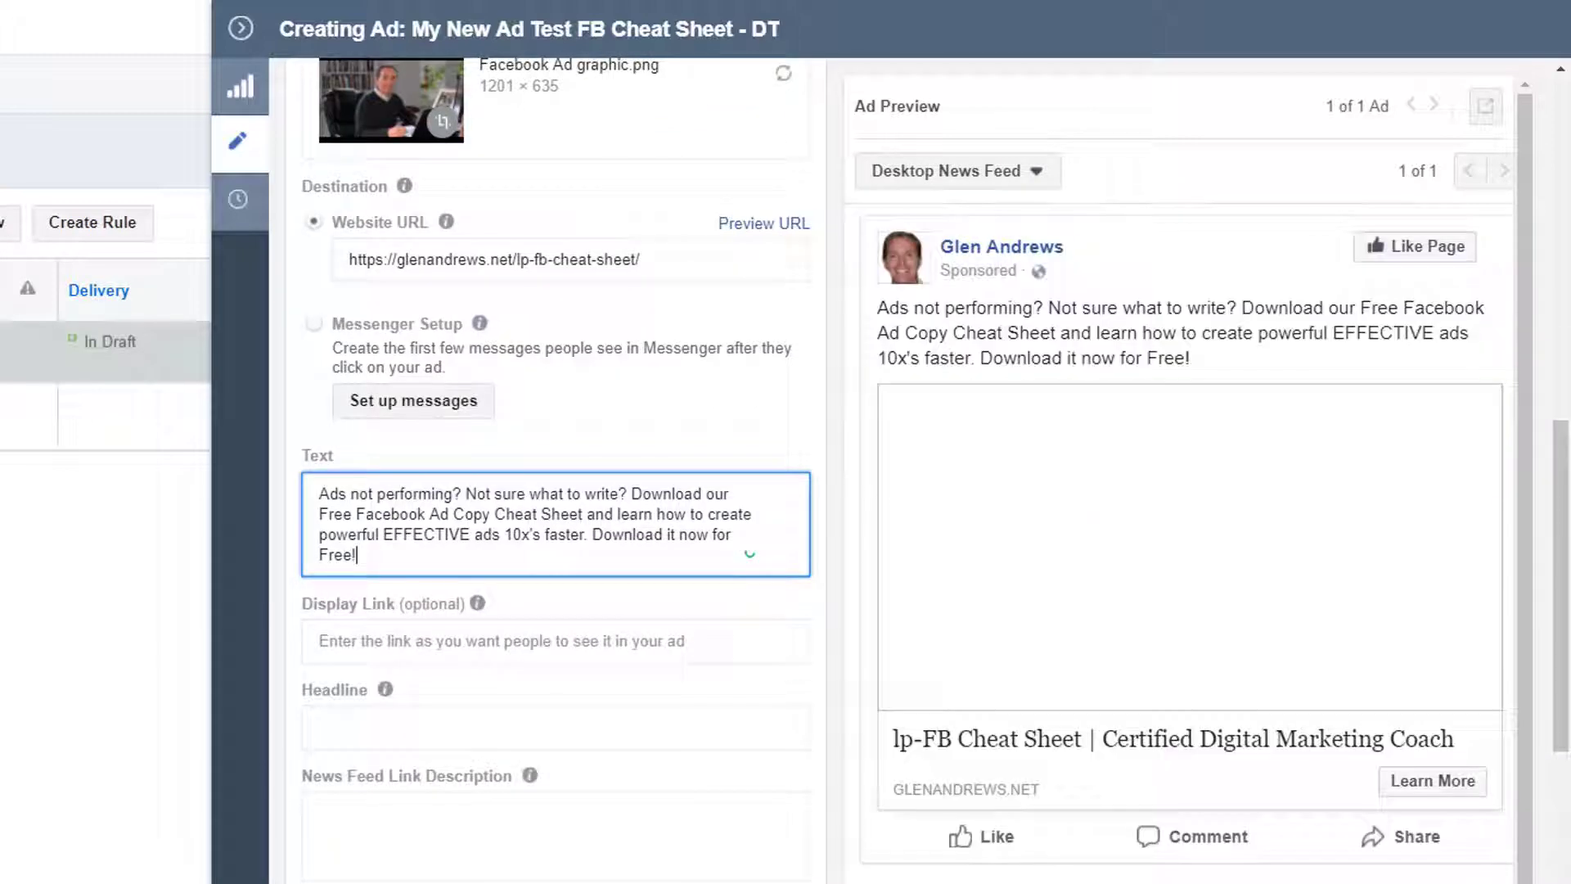
key("alt+Tab")
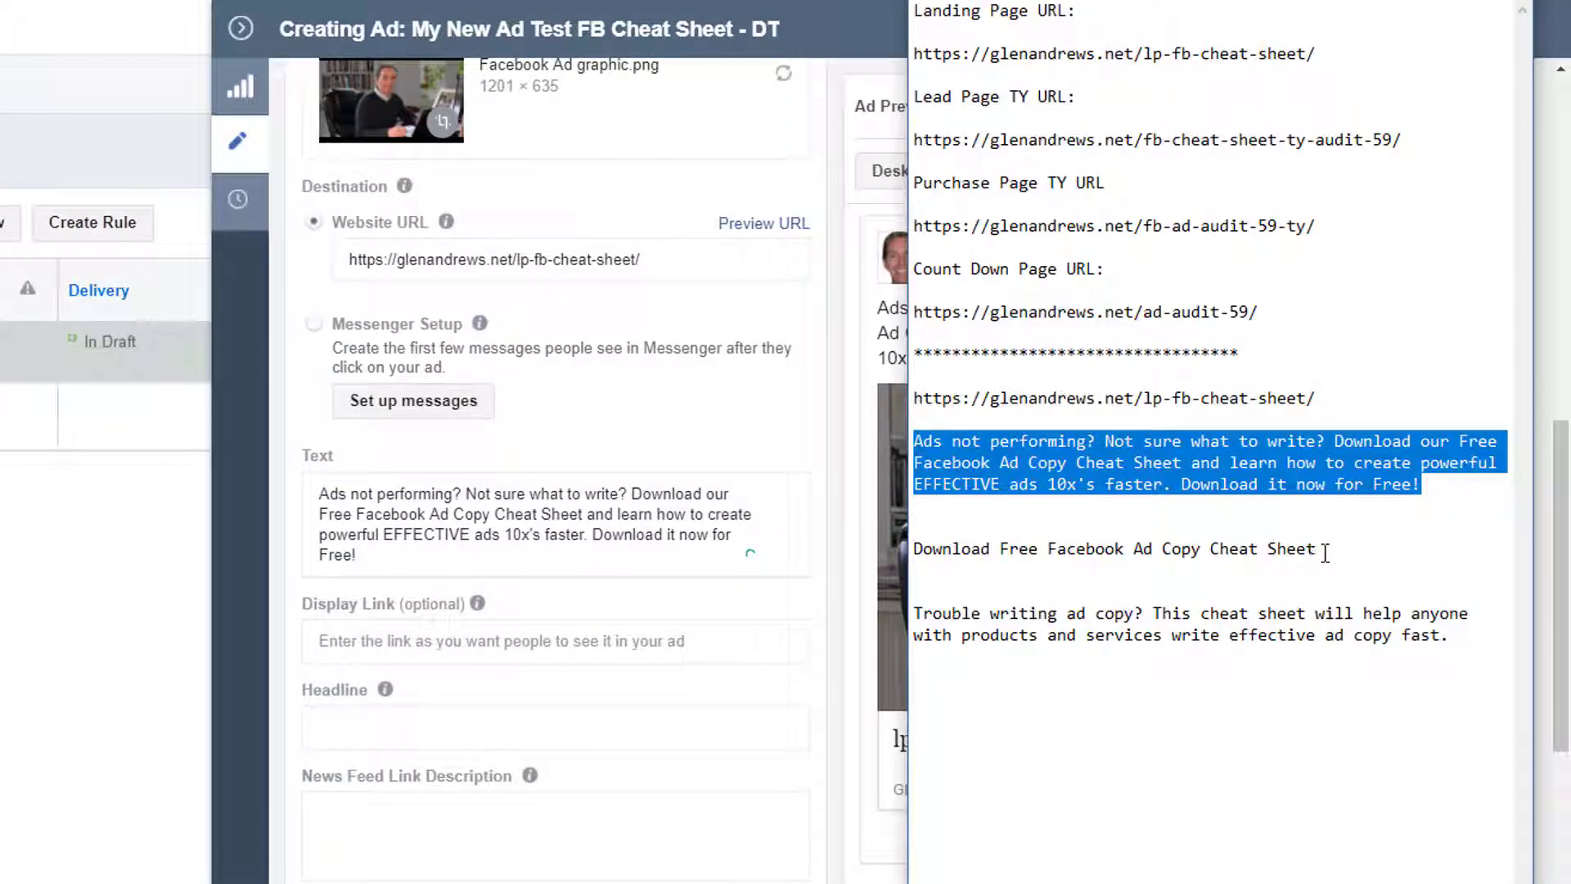
left_click_drag(1319, 550, 919, 560)
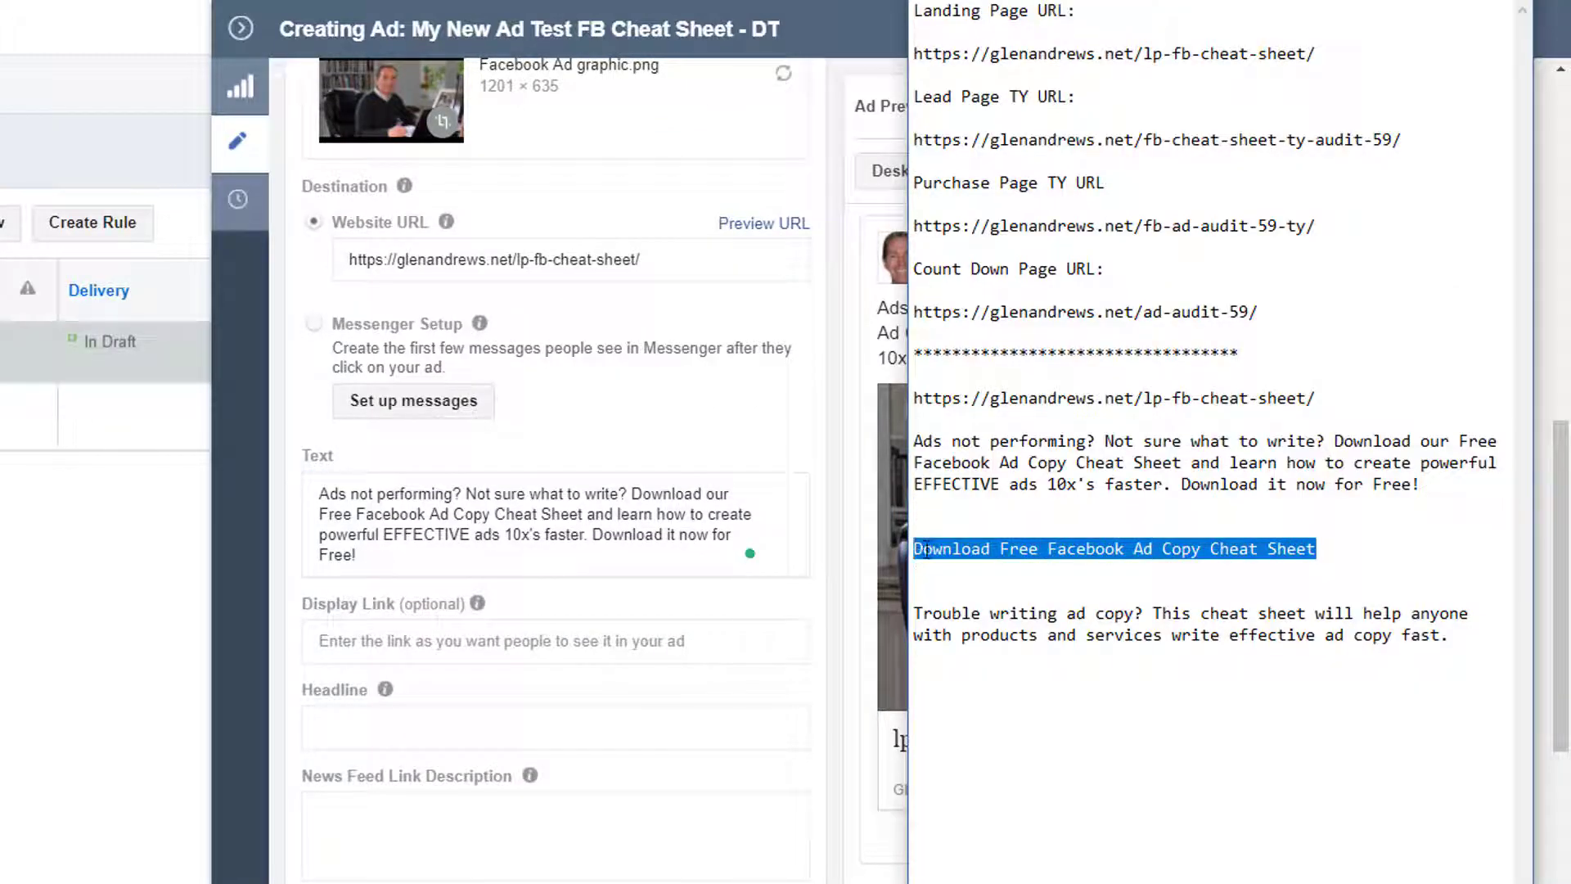
right_click(925, 550)
left_click(974, 624)
left_click(326, 727)
right_click(327, 728)
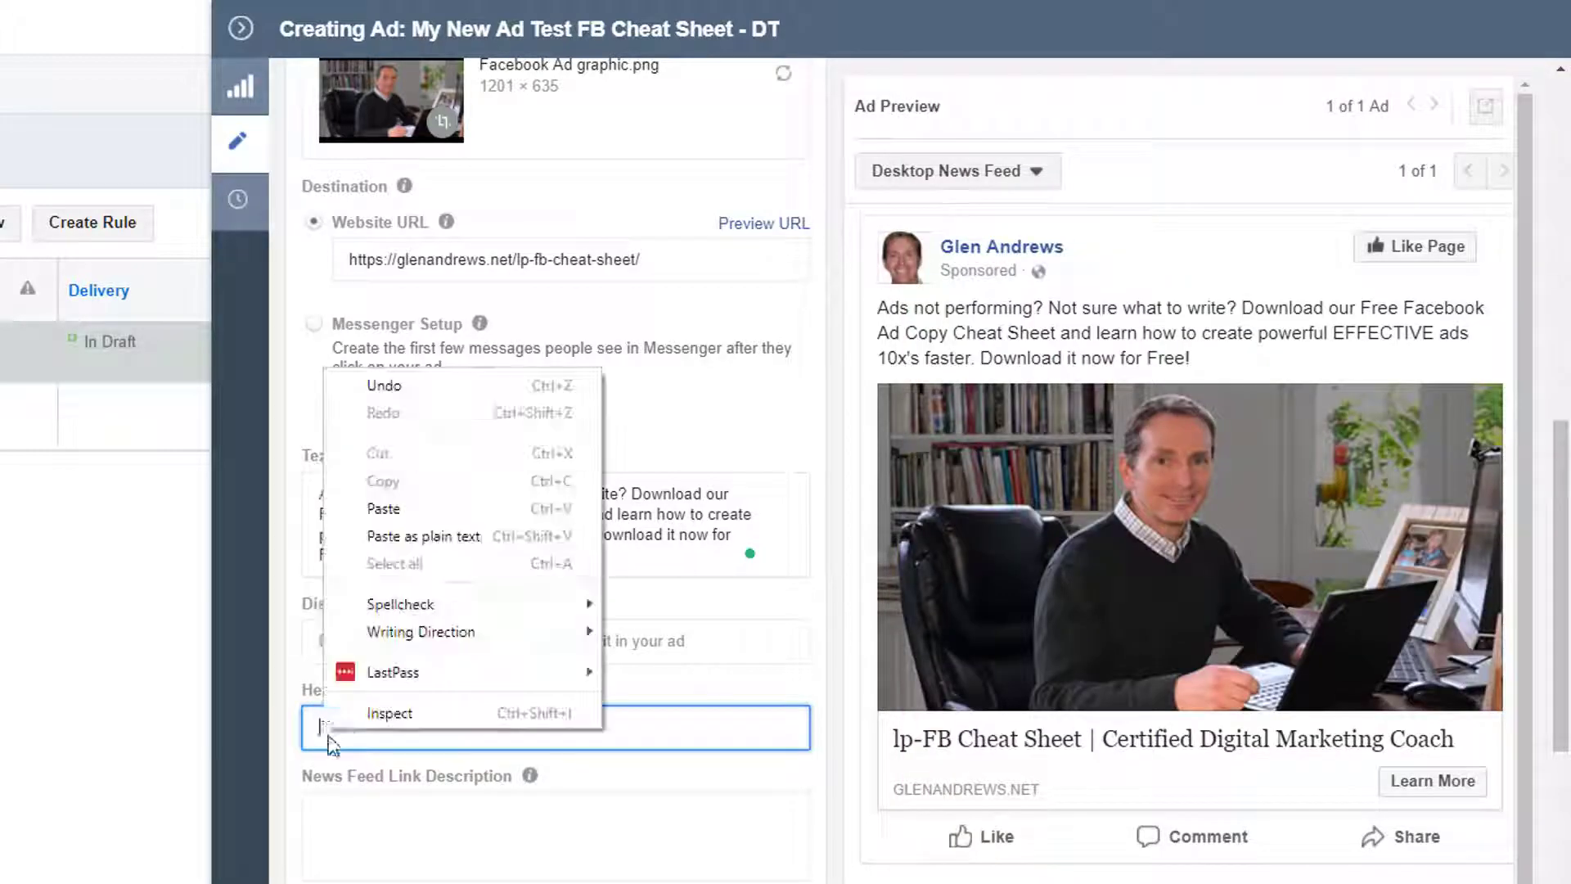
left_click(389, 509)
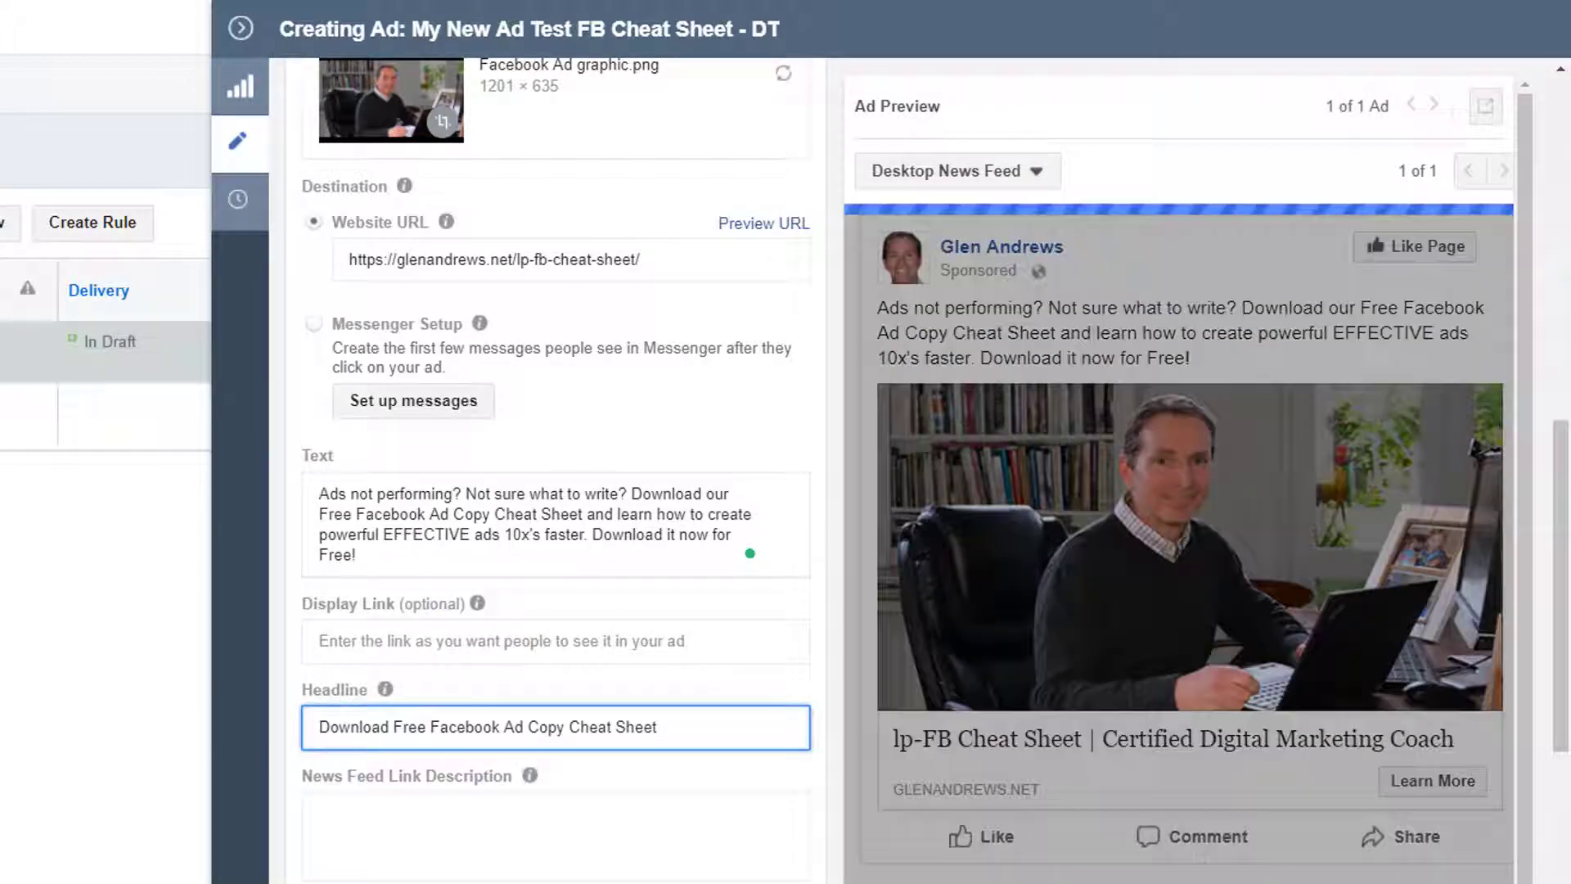
Step: Copy the paragraph starting "Trouble writing ad copy?" from the text notes into the ad's News Feed Link Description
key("alt+Tab")
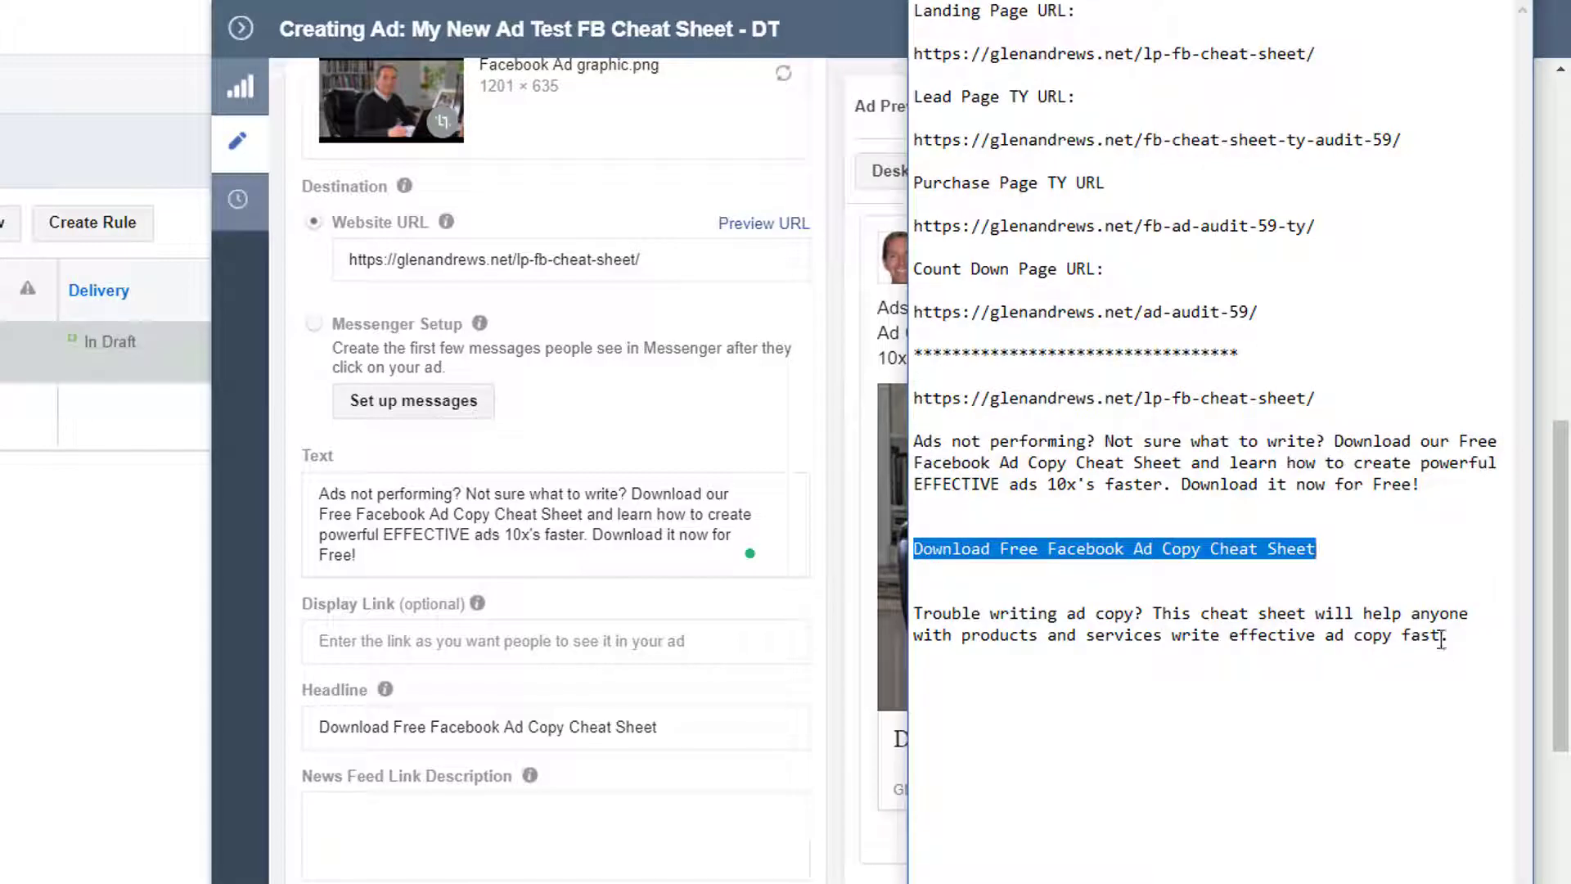
left_click_drag(1445, 637, 917, 615)
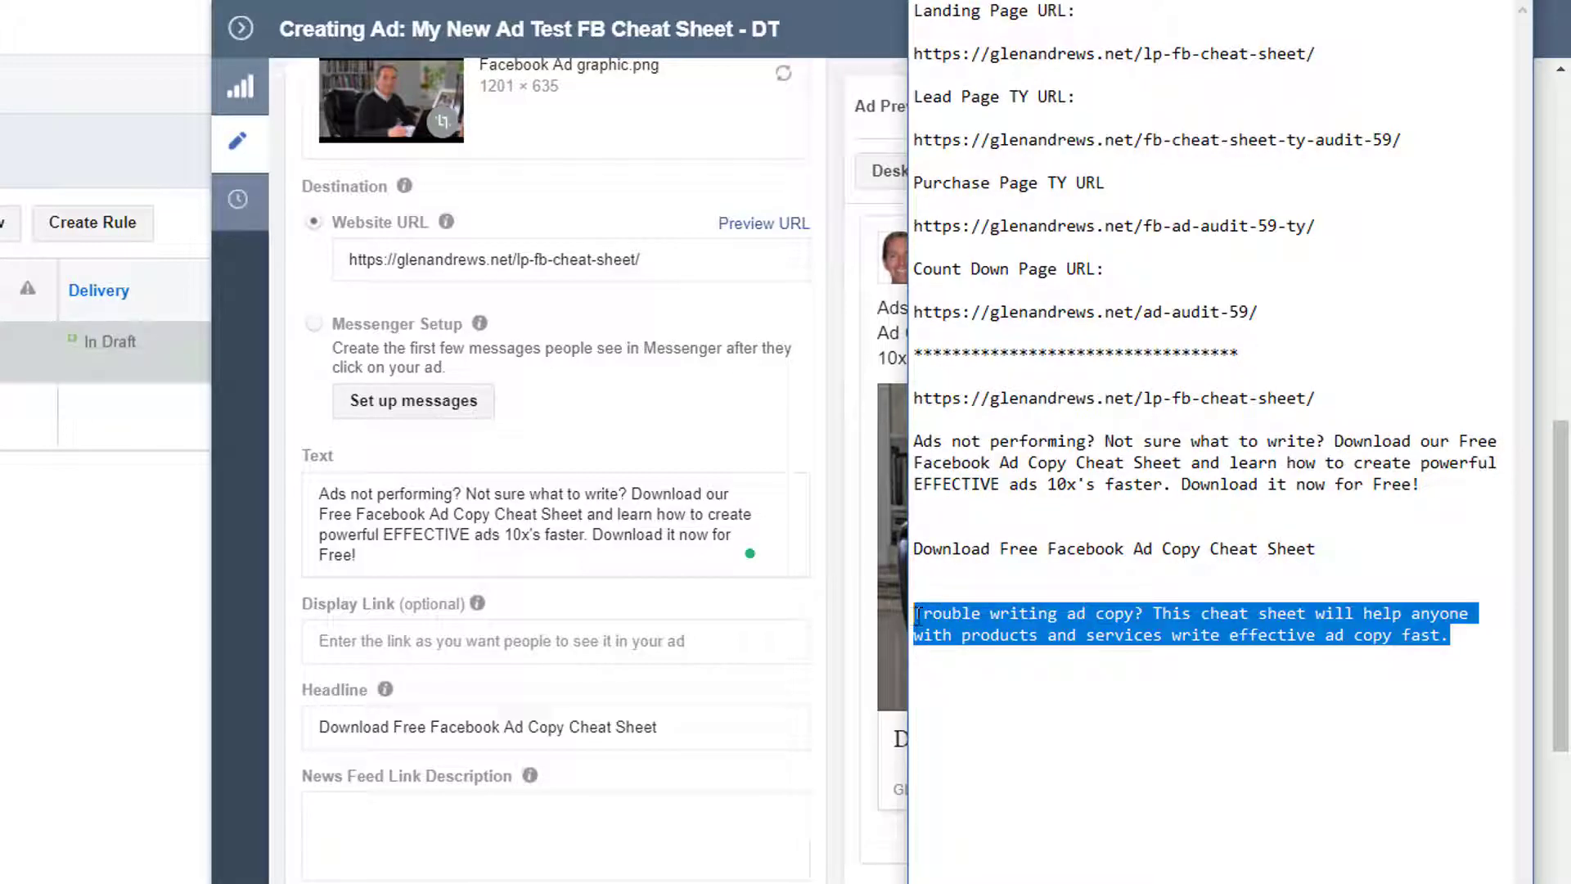
right_click(930, 607)
left_click(953, 692)
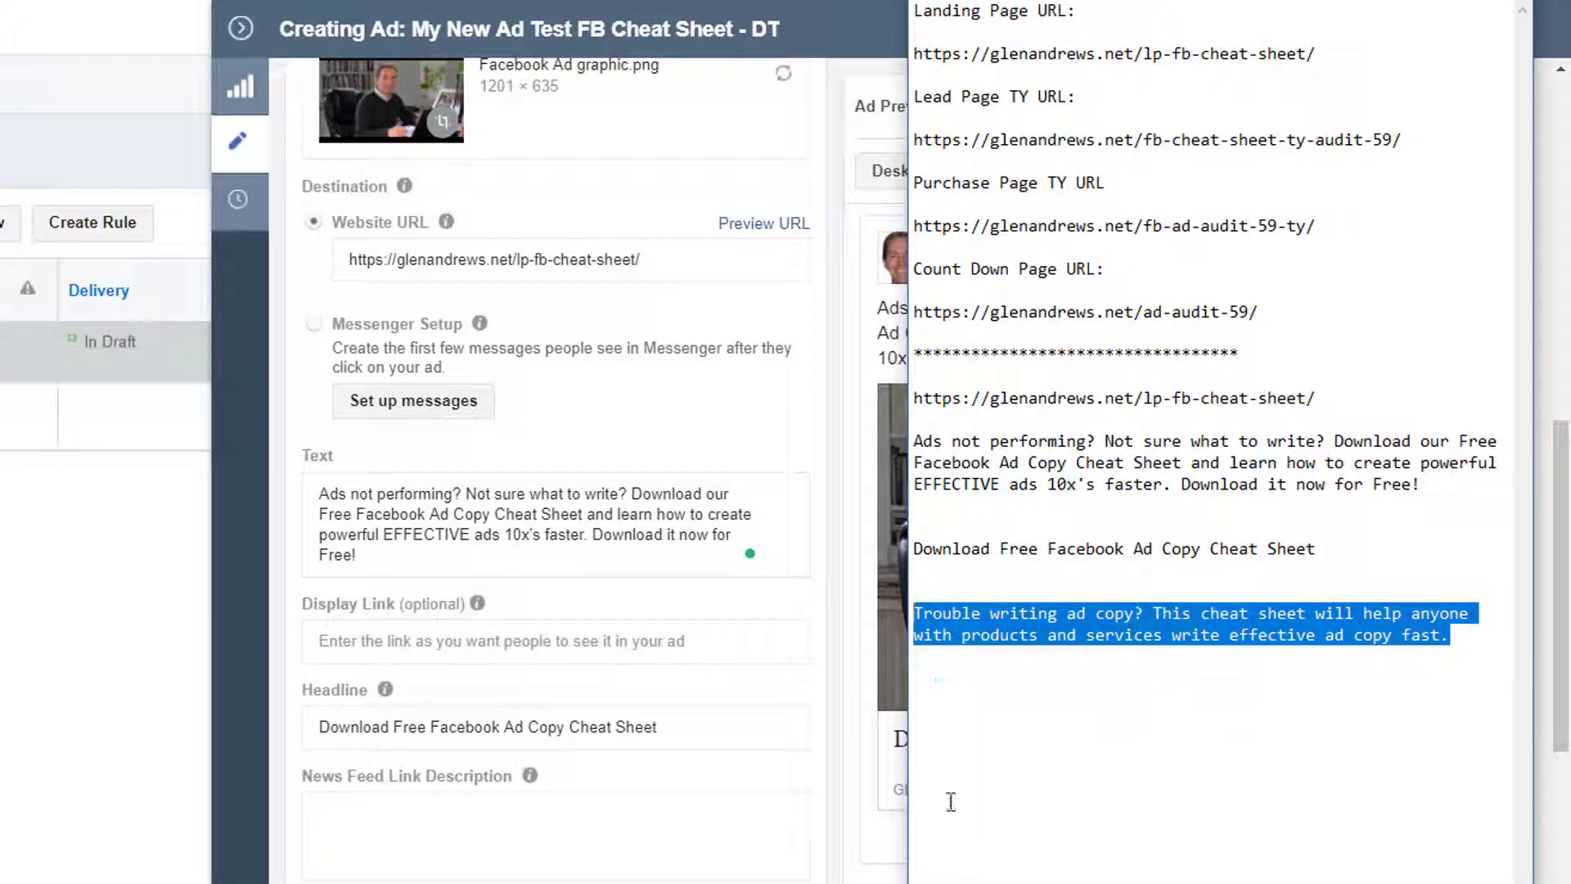
left_click(322, 824)
right_click(323, 823)
left_click(378, 587)
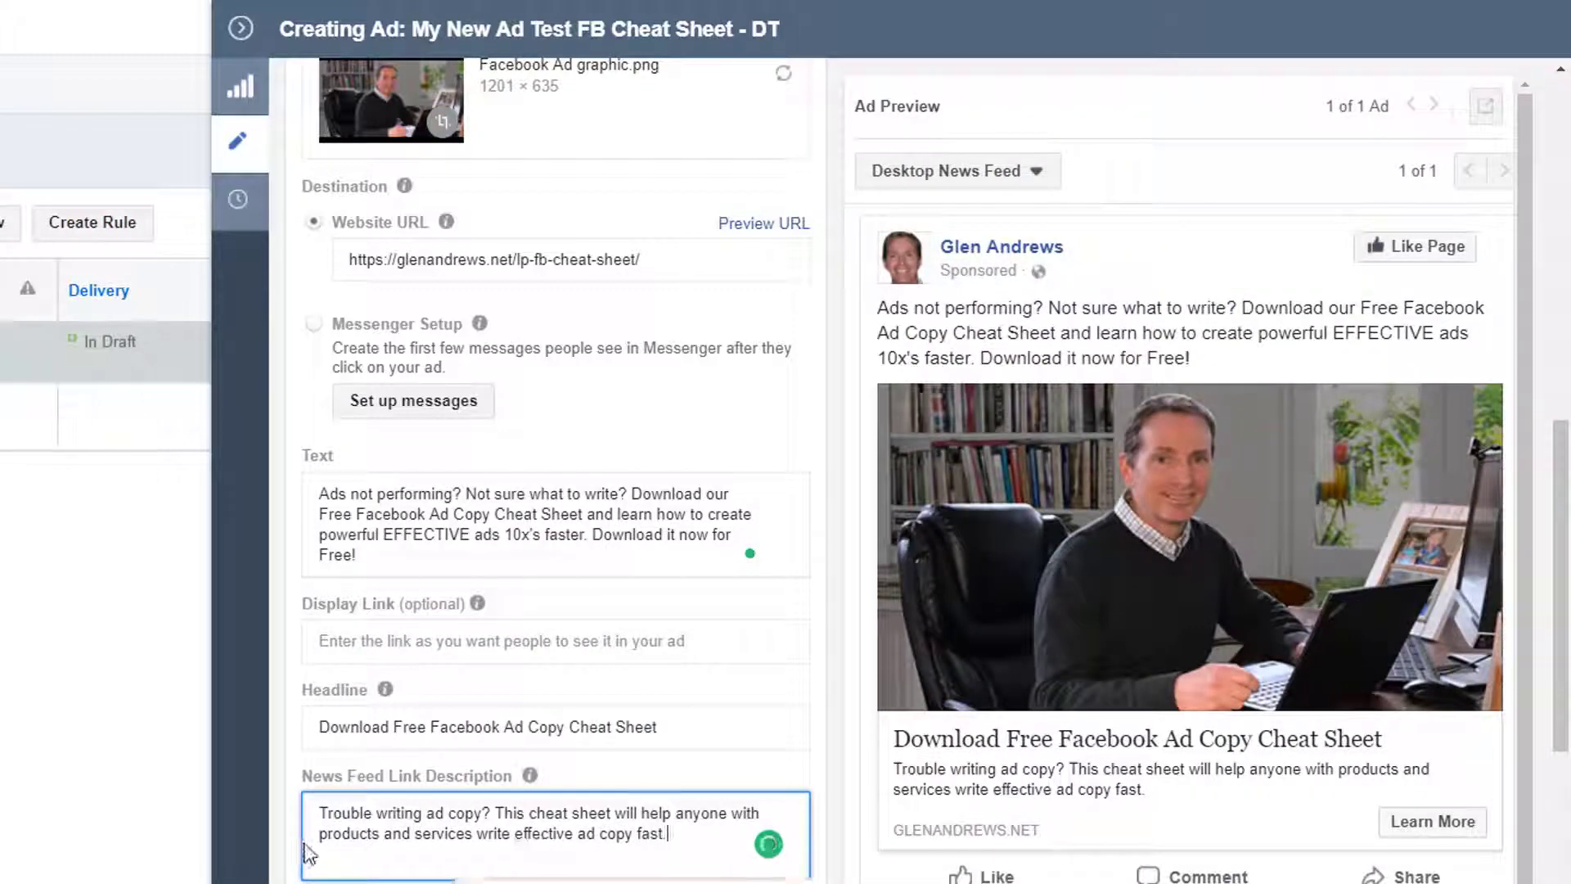
Step: Set the ad's Call To Action to Download
scroll(591, 640, "down", 3)
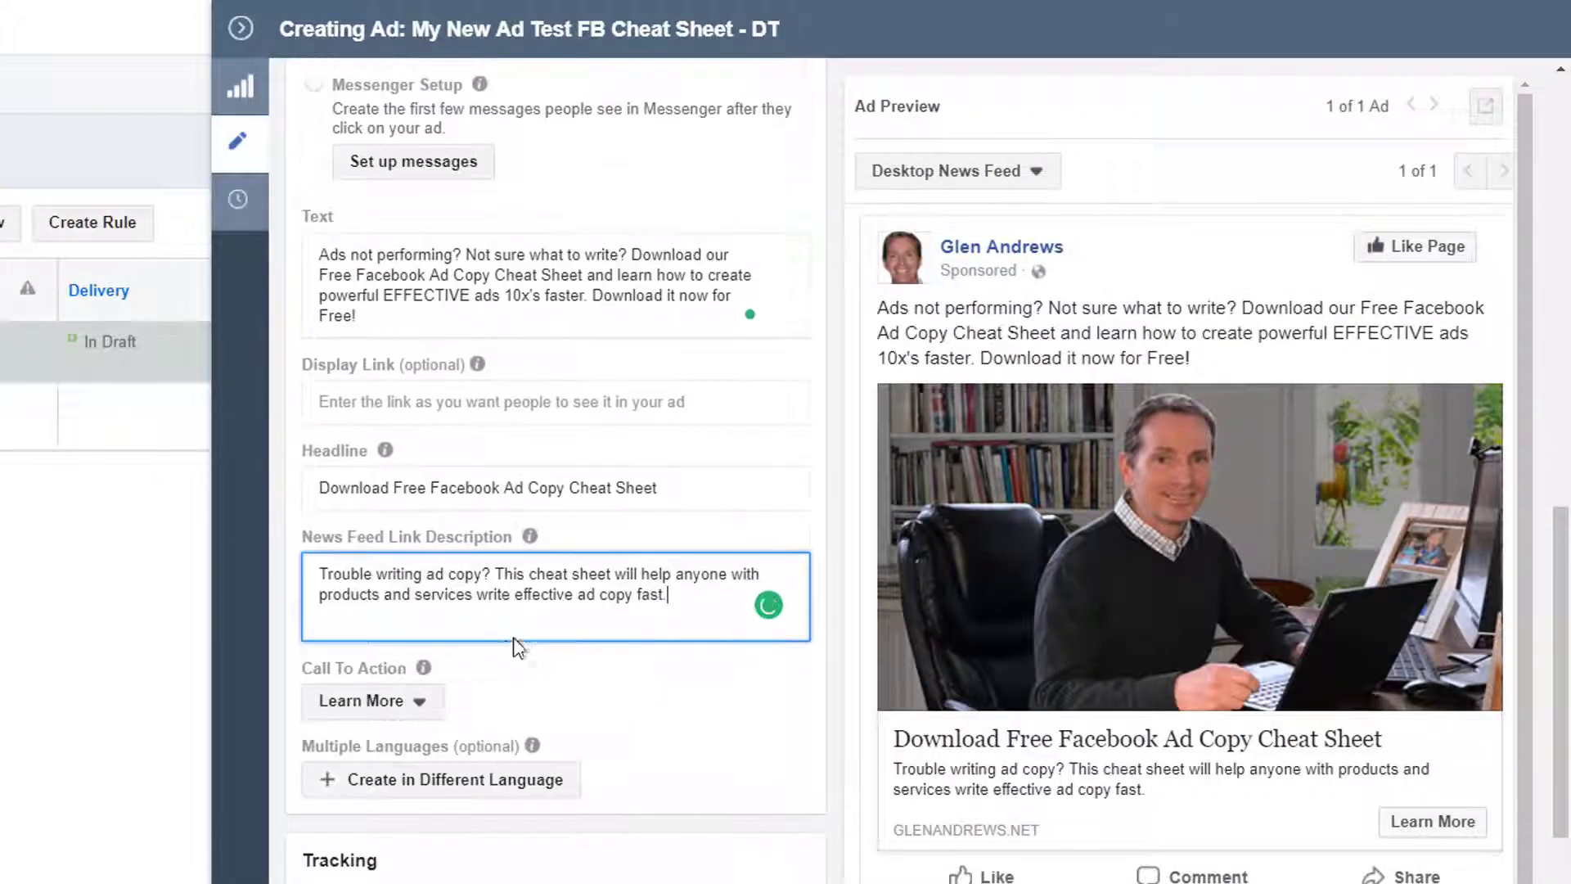
left_click(417, 709)
scroll(419, 712, "down", 4)
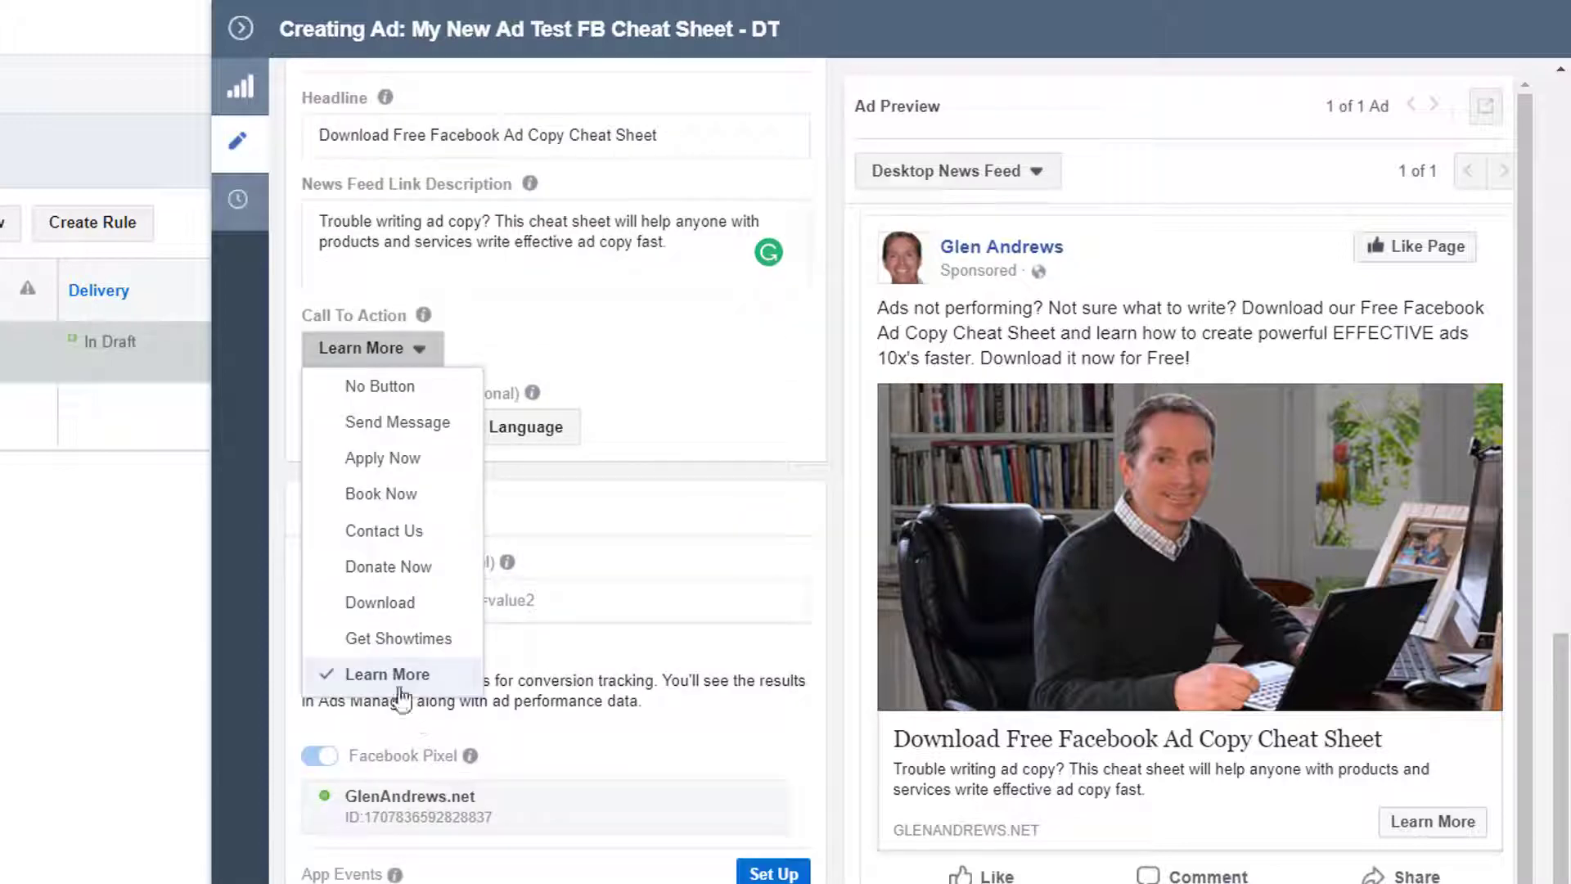
left_click(377, 605)
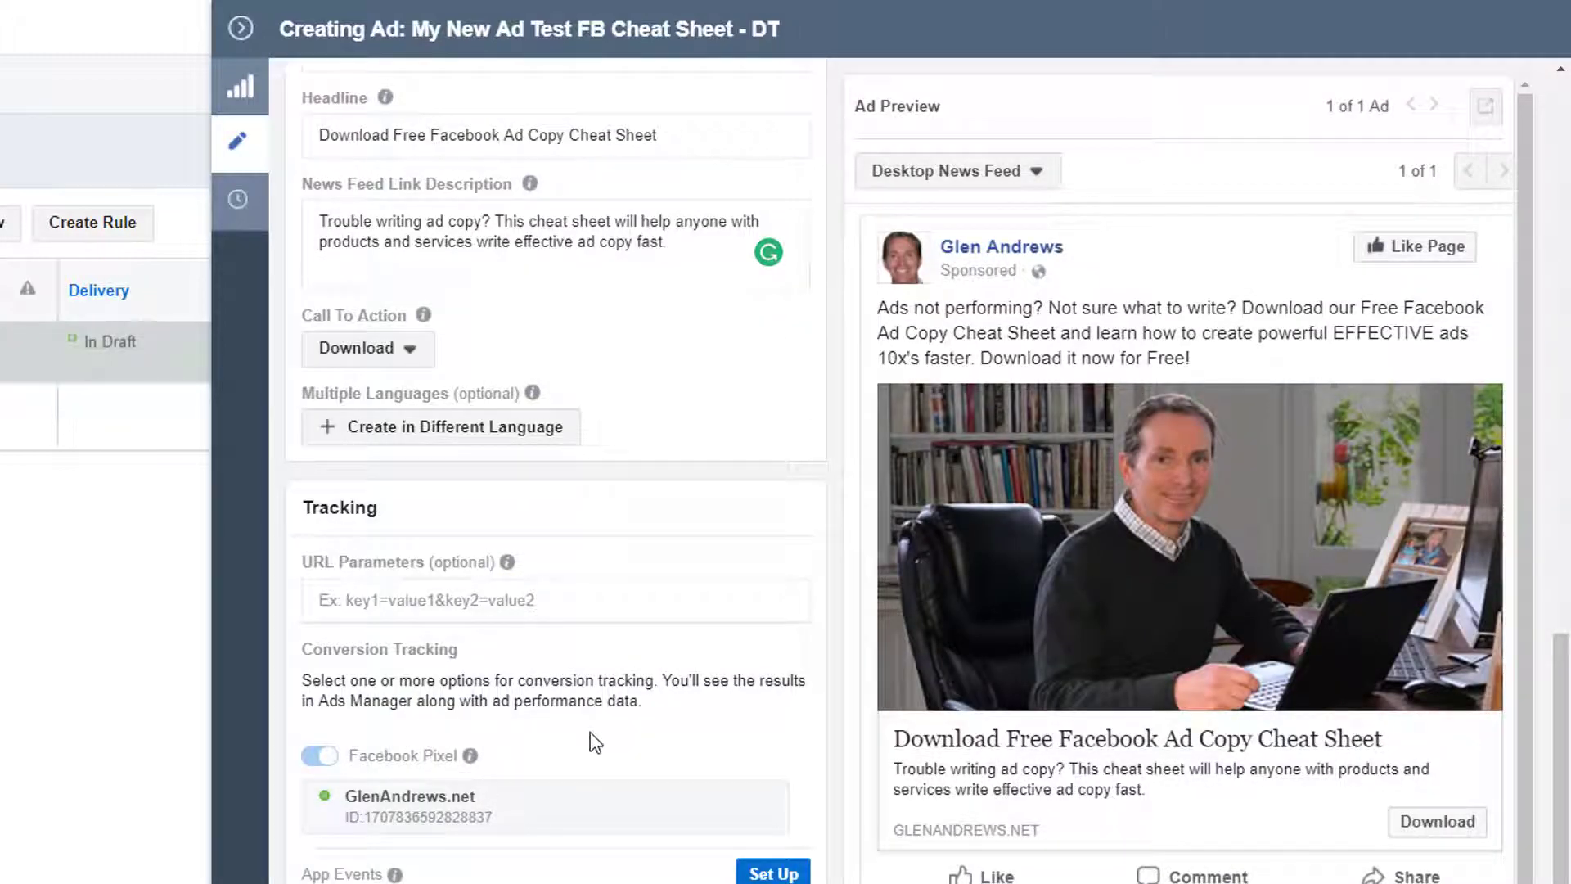
Step: Review the ad's settings and preview, and publish the ad
scroll(589, 738, "up", 9)
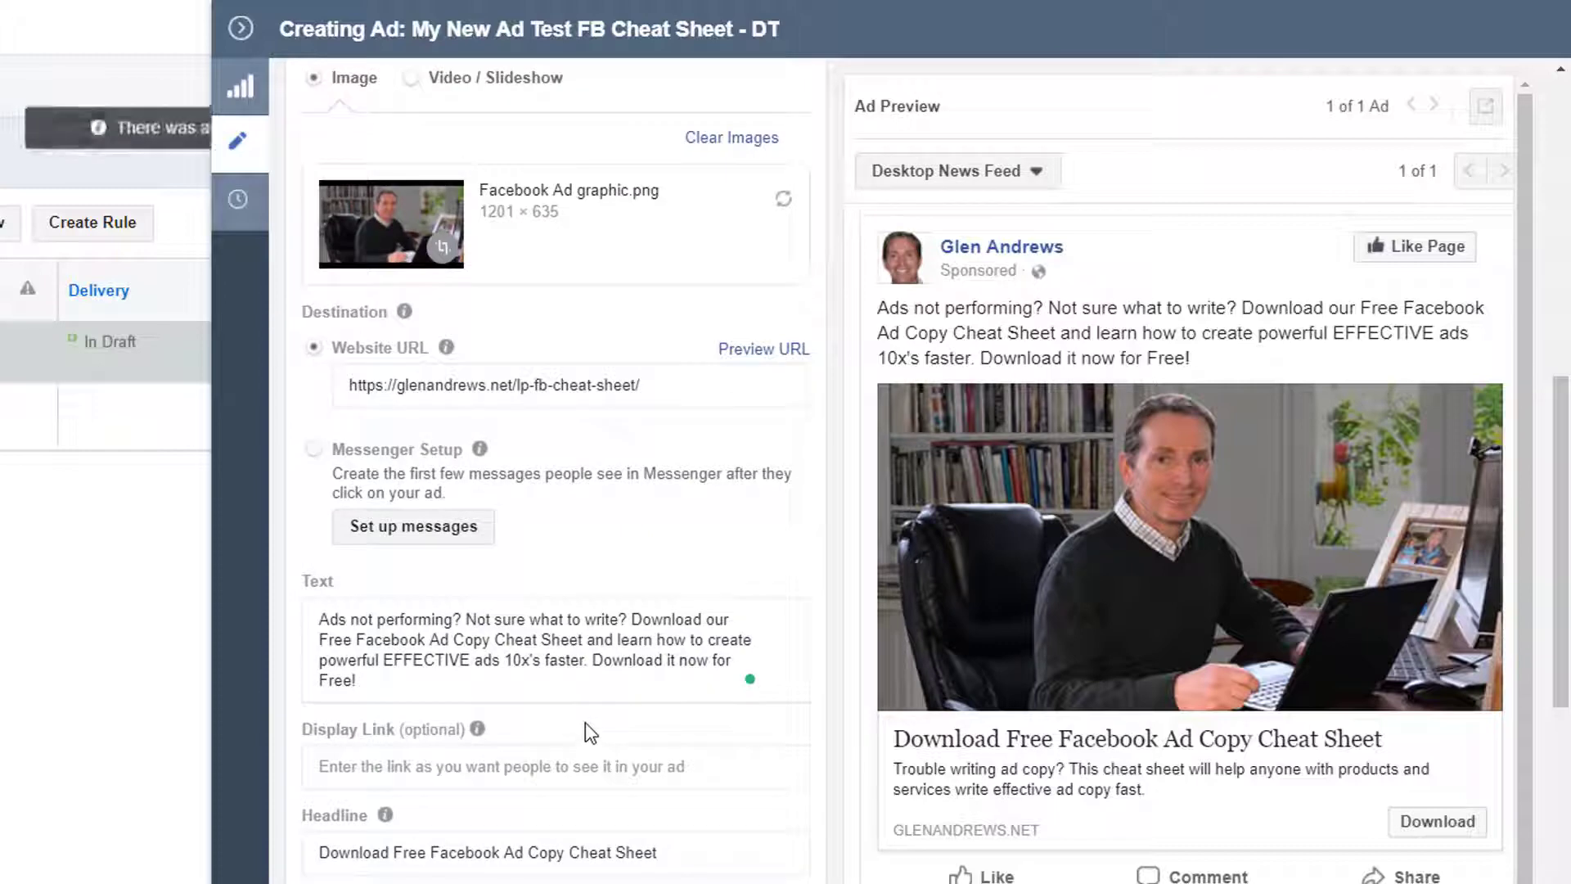
scroll(469, 503, "up", 3)
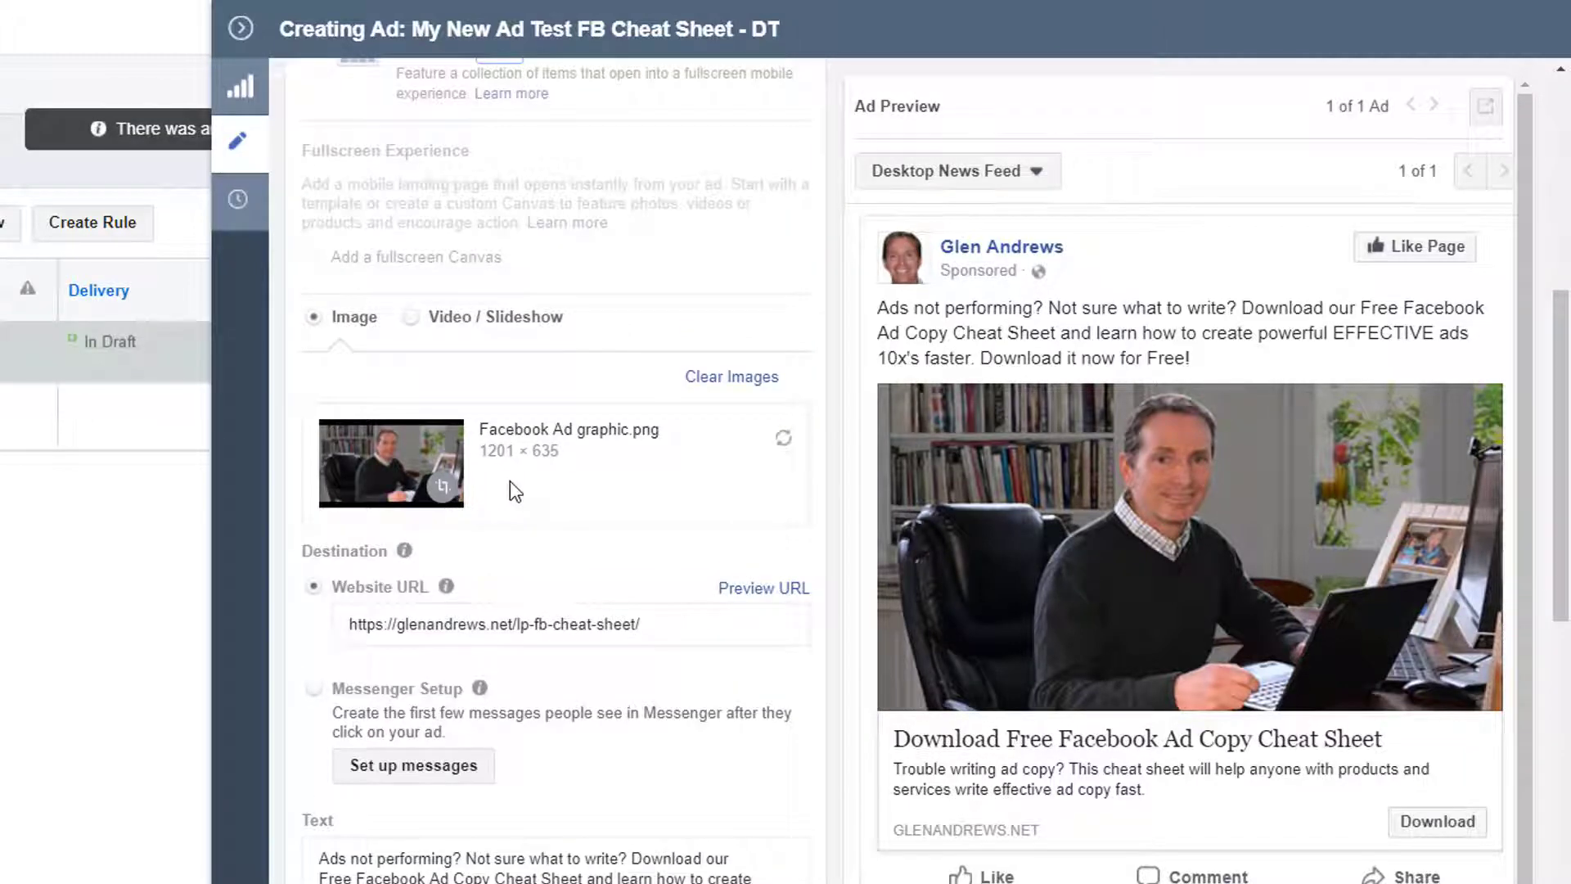
scroll(516, 491, "up", 6)
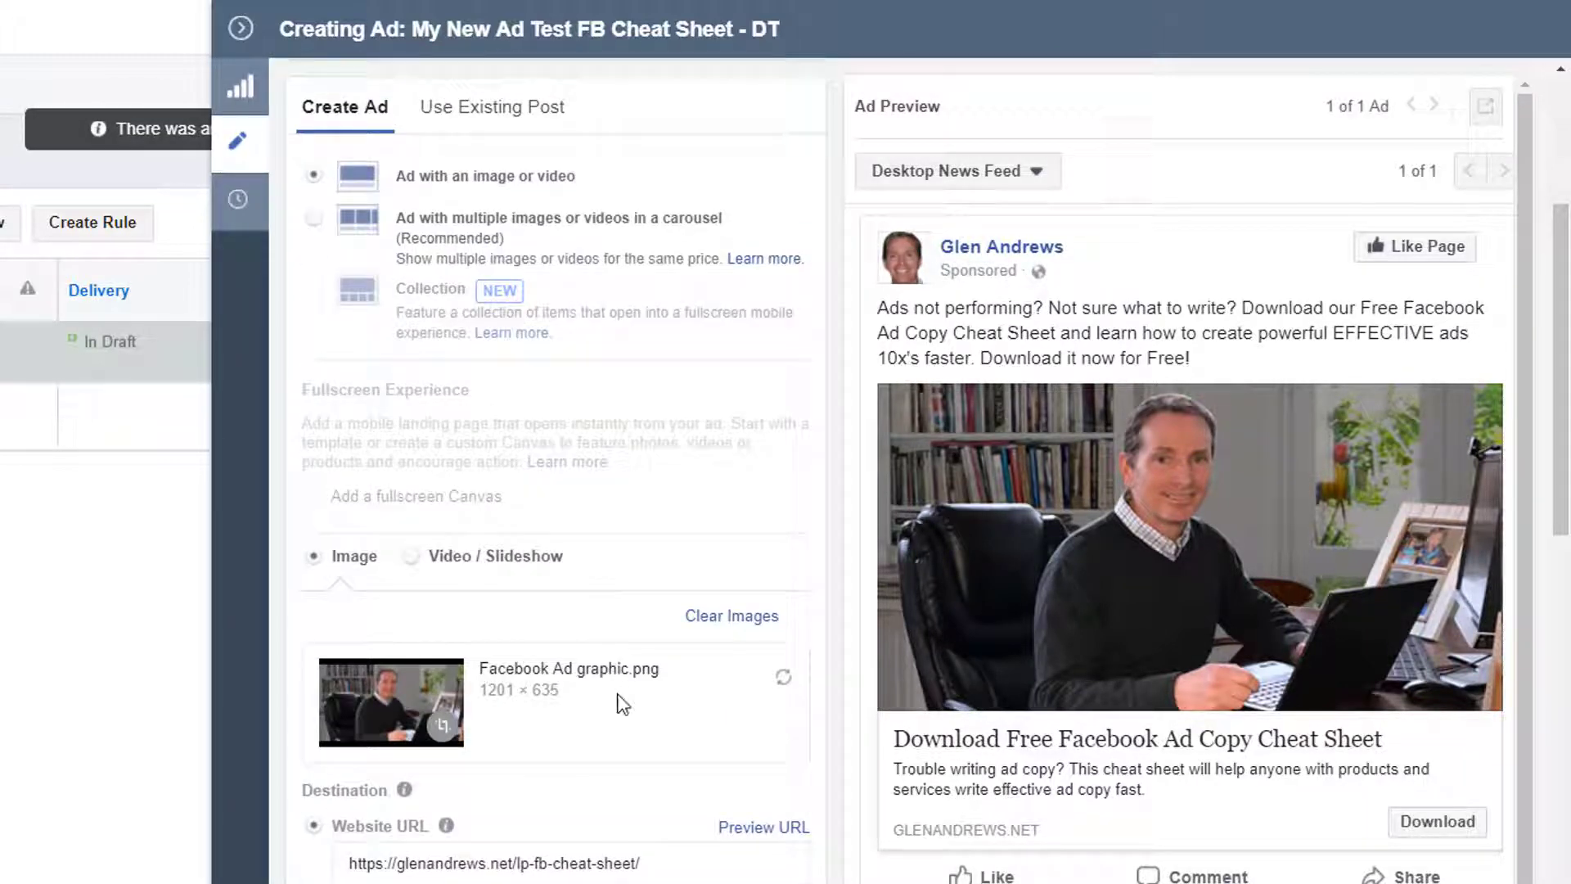
scroll(622, 699, "up", 1)
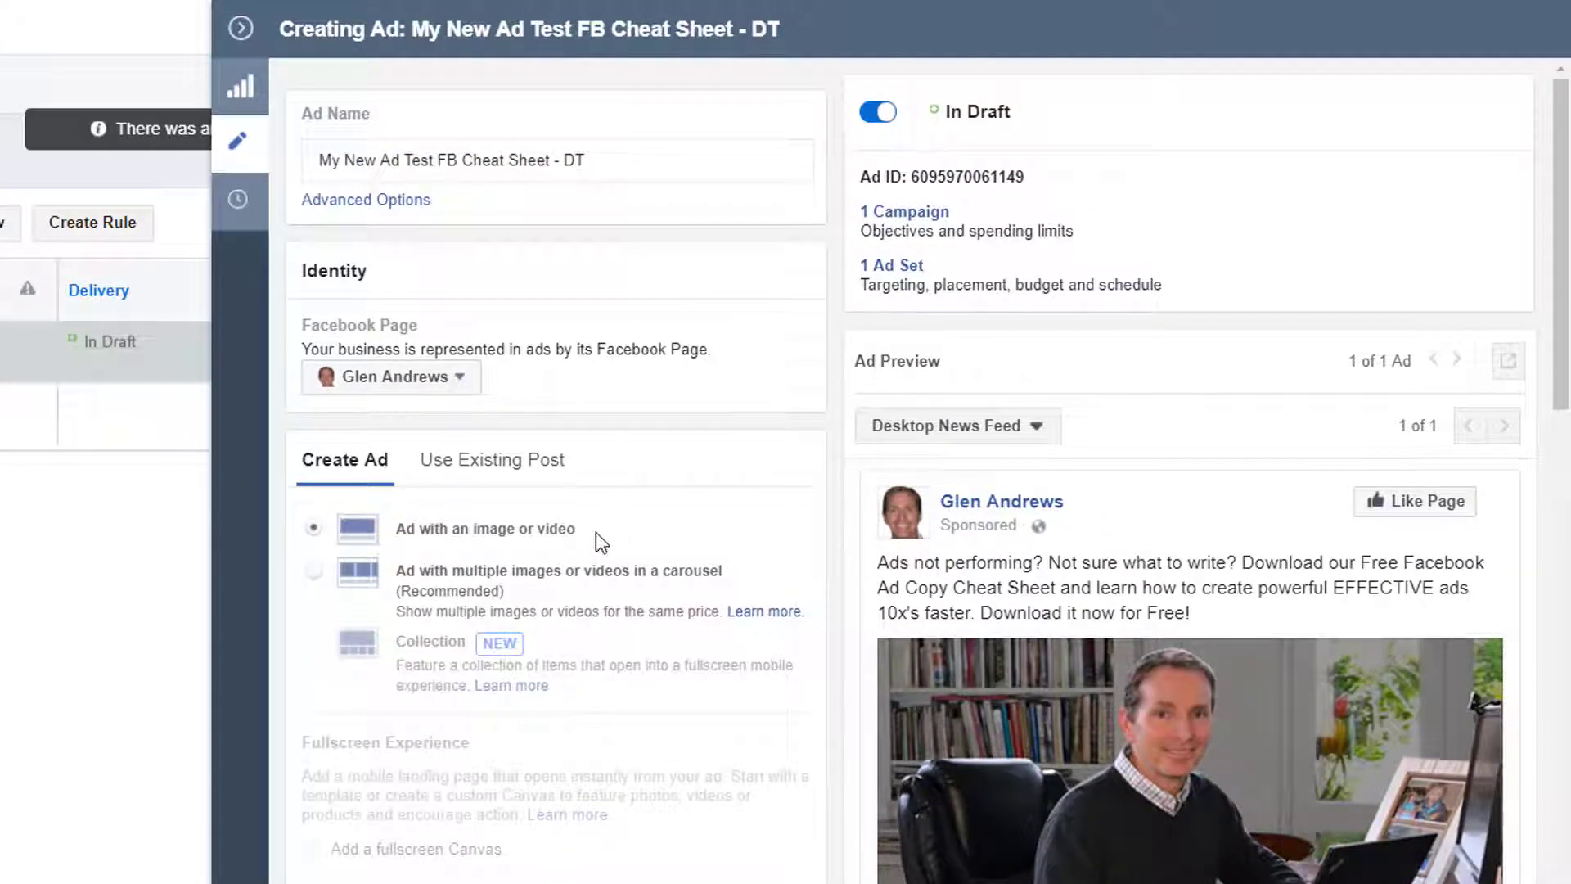
scroll(573, 458, "down", 6)
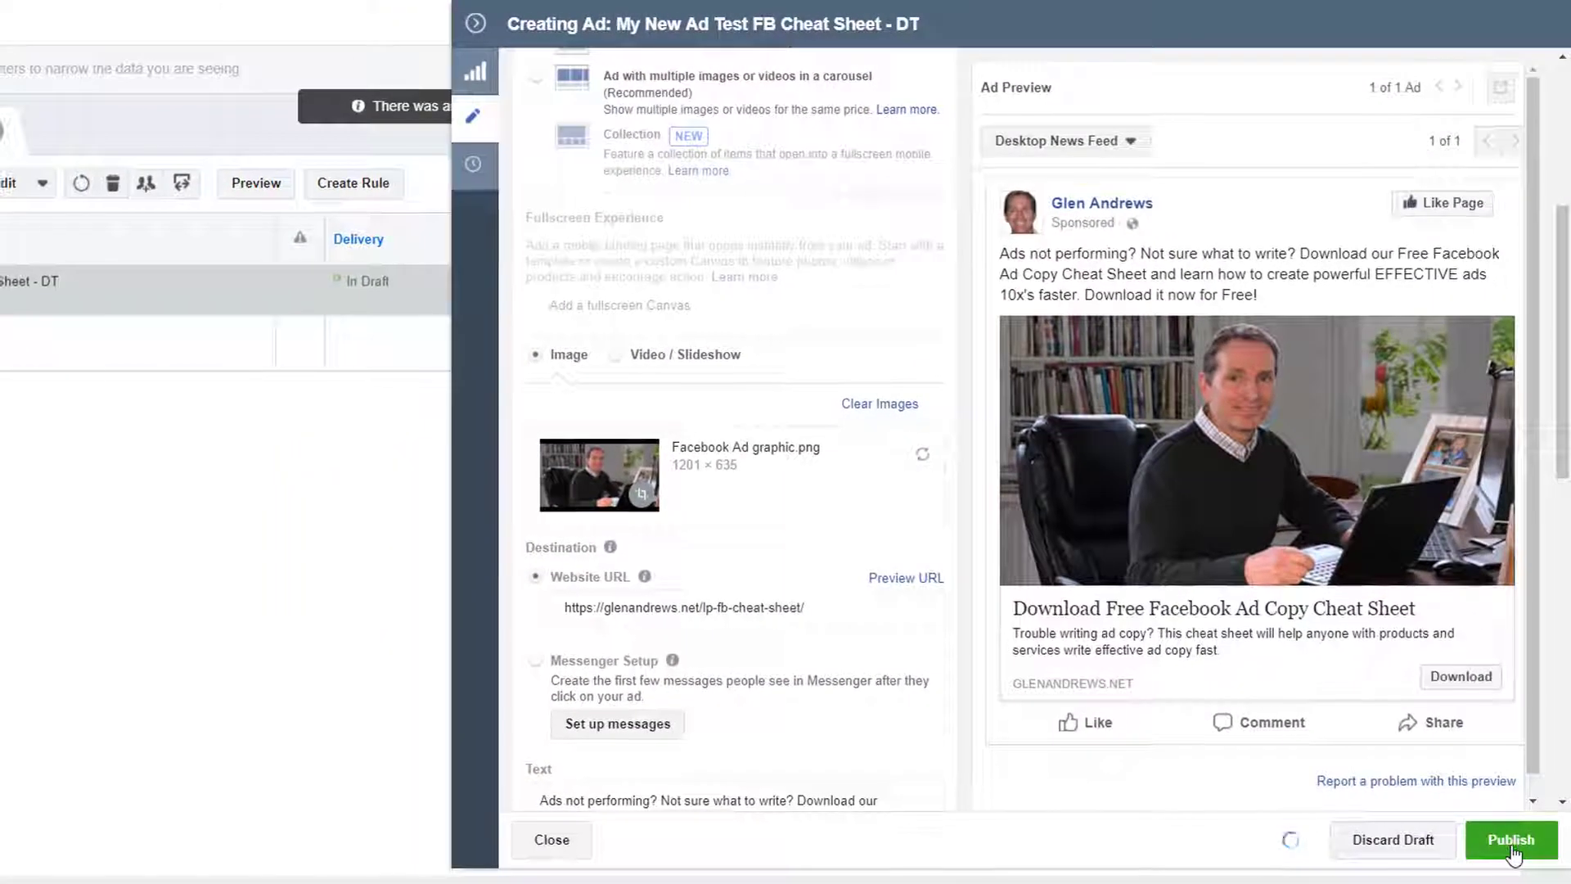
left_click(1513, 848)
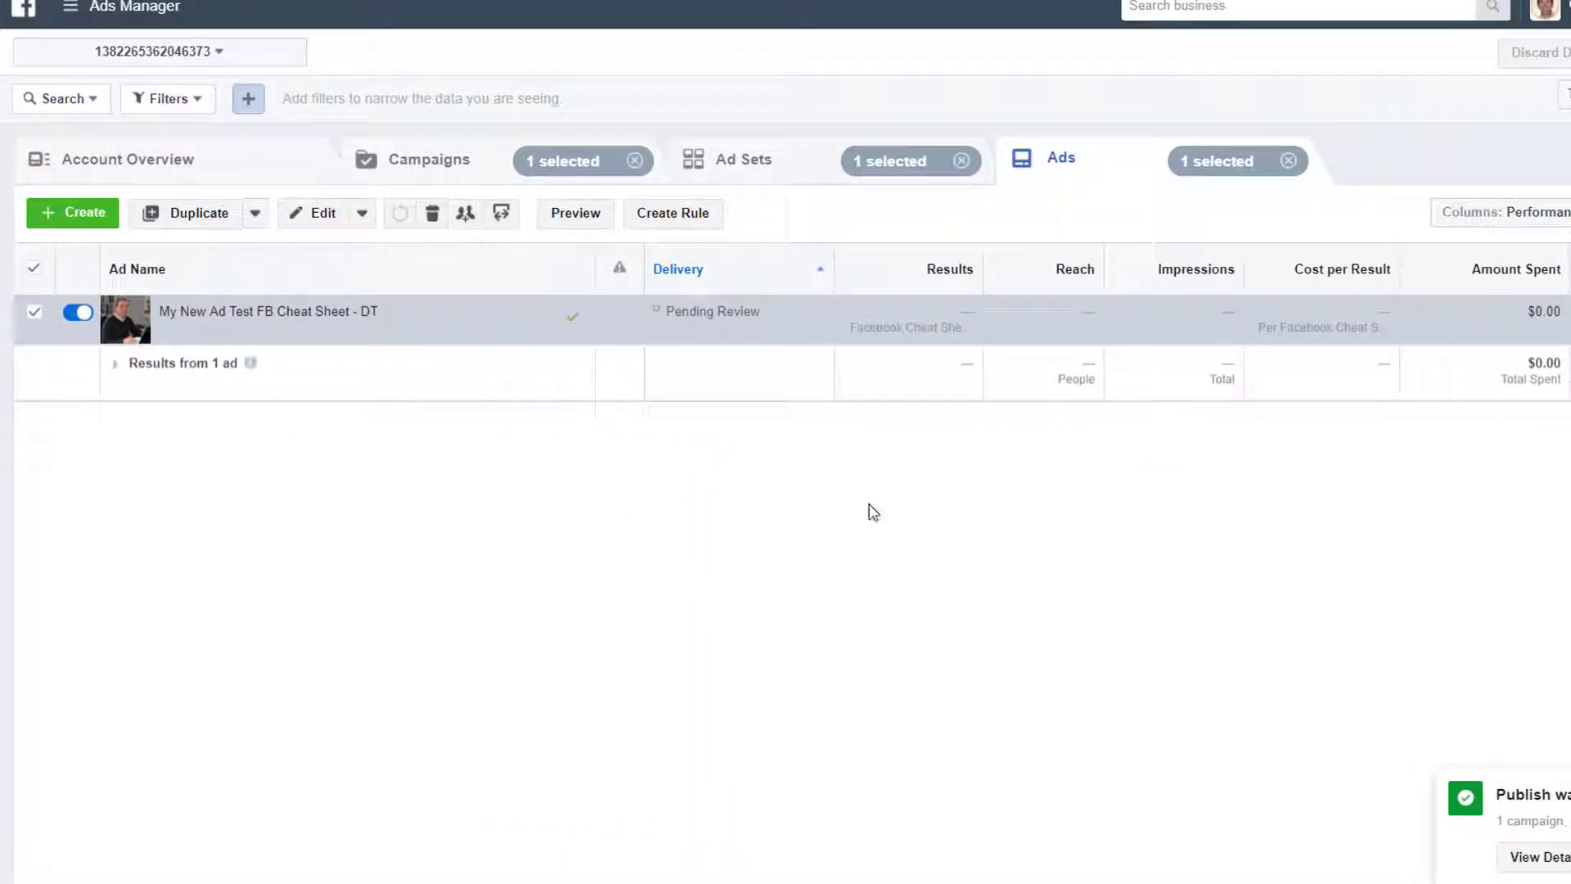
Step: Rename the new campaign's ad set as "My New Ad Test FB Cheat Sheet - DT -Ryan Deiss", publish the change and close the editor
left_click(412, 164)
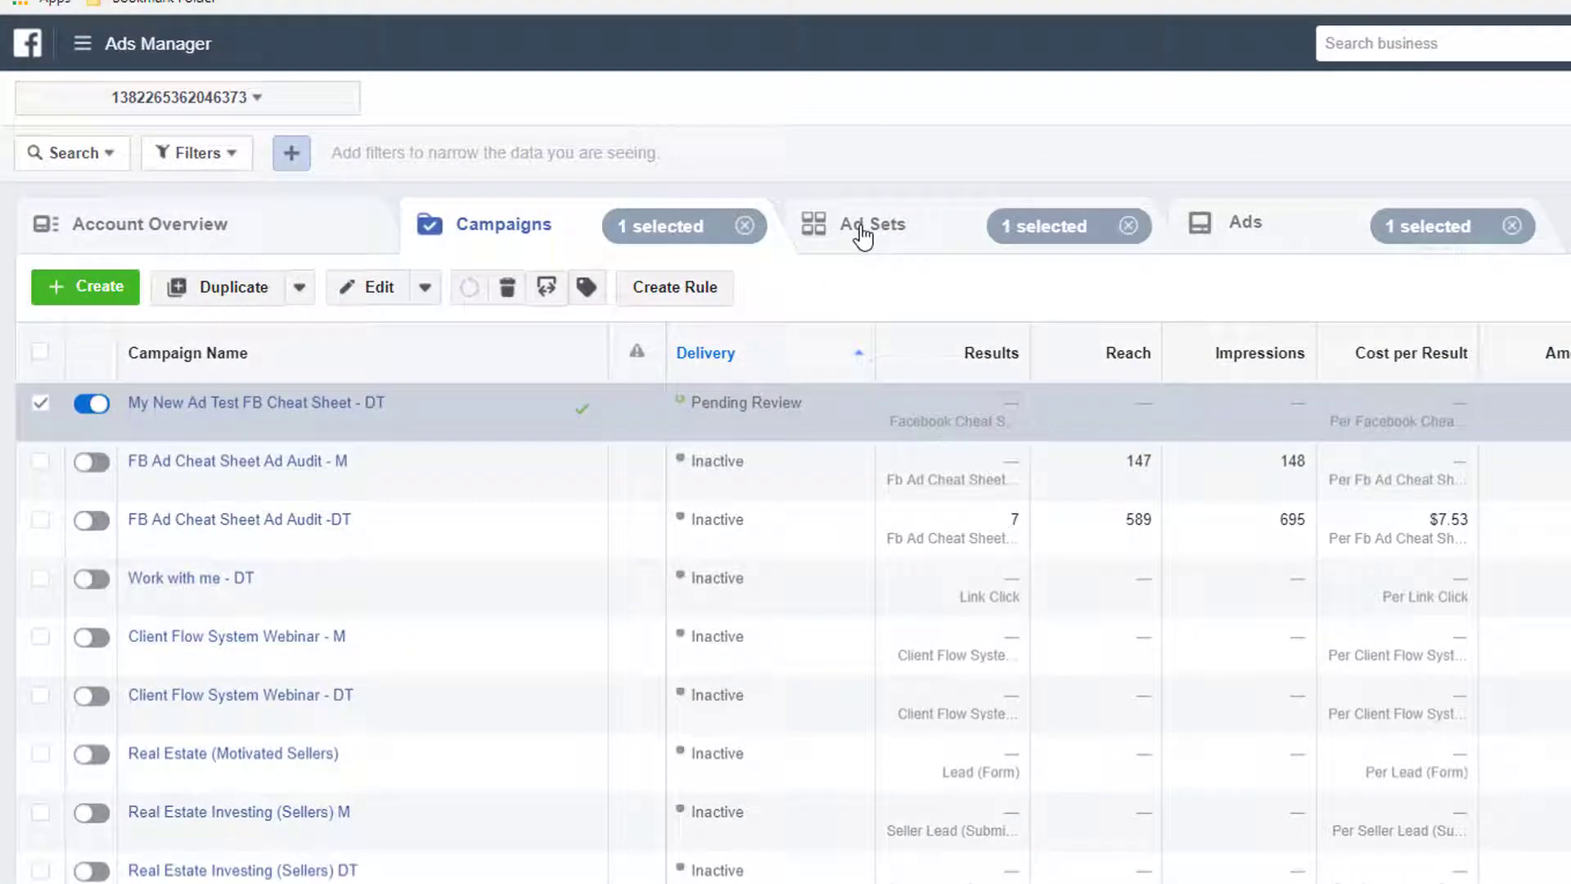
left_click(863, 237)
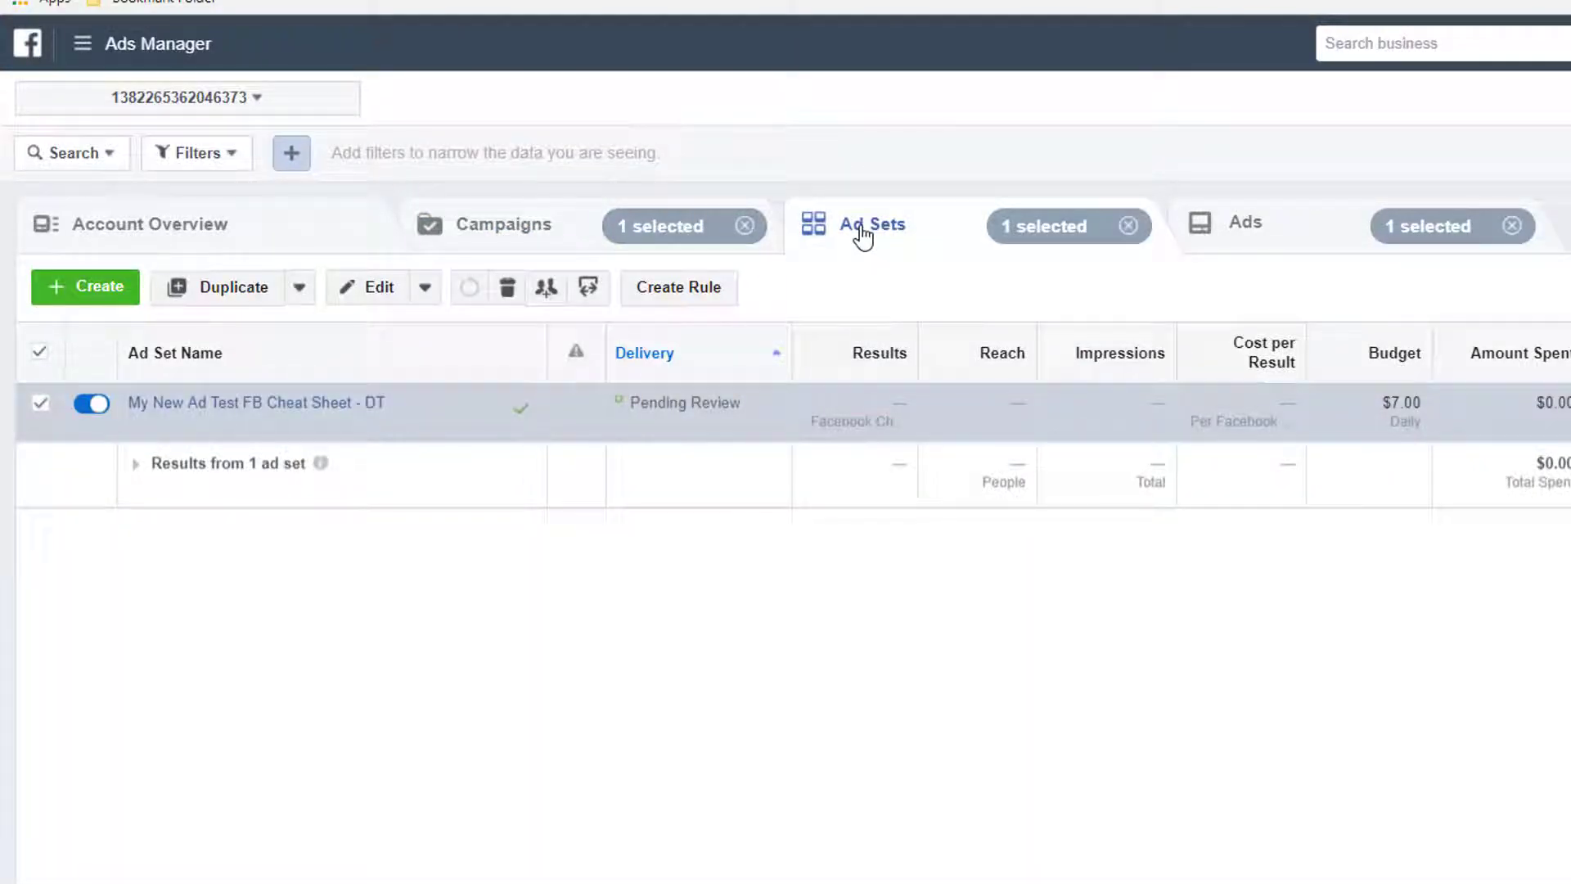
mouse_move(309, 443)
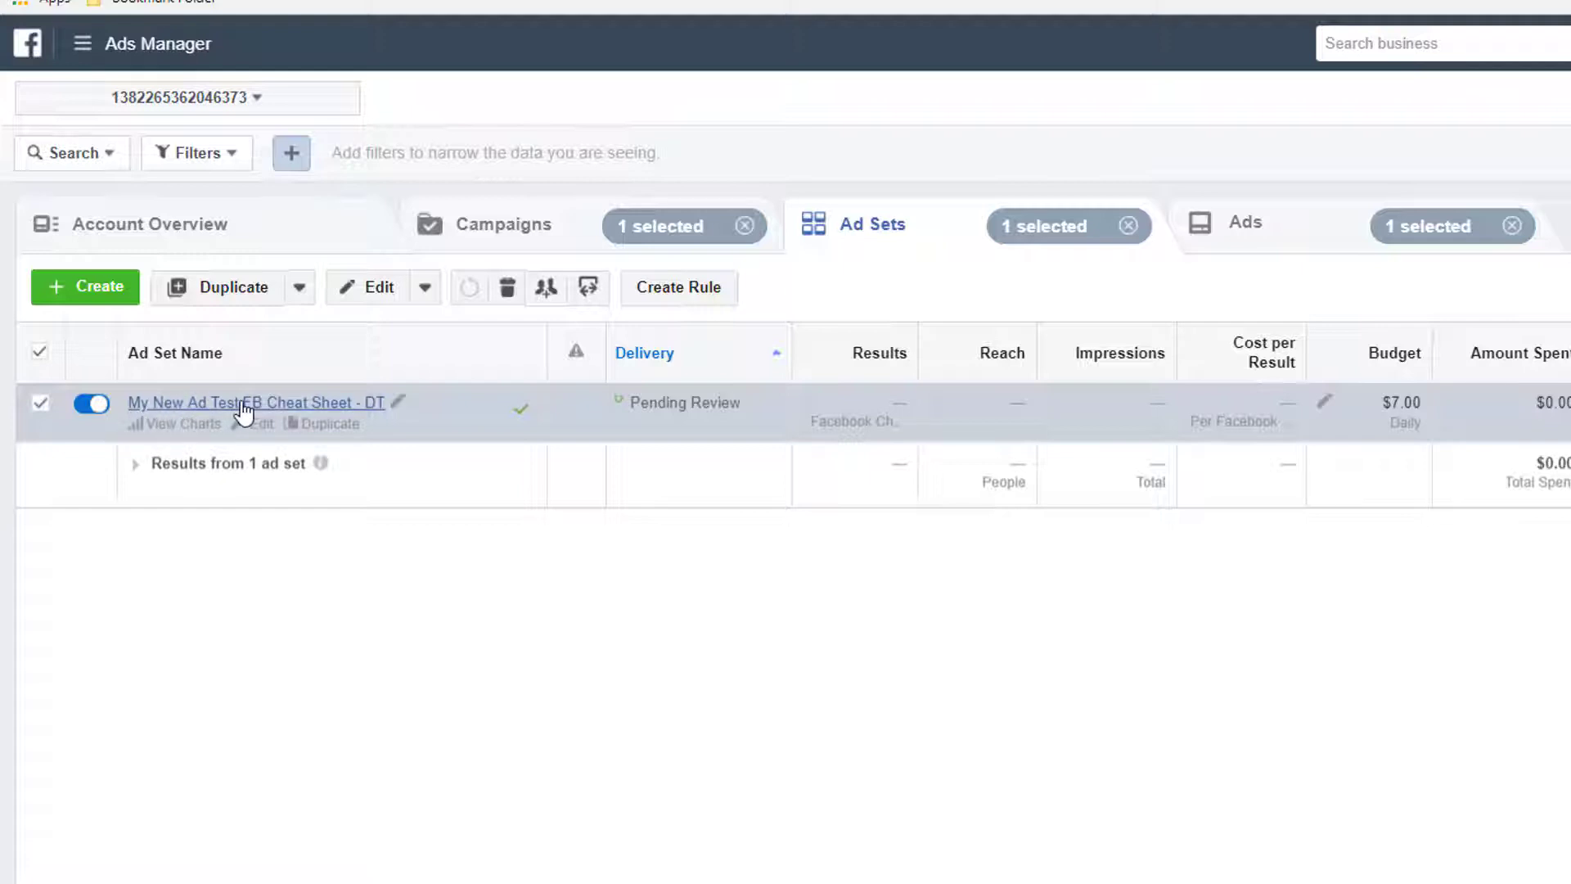
left_click(375, 293)
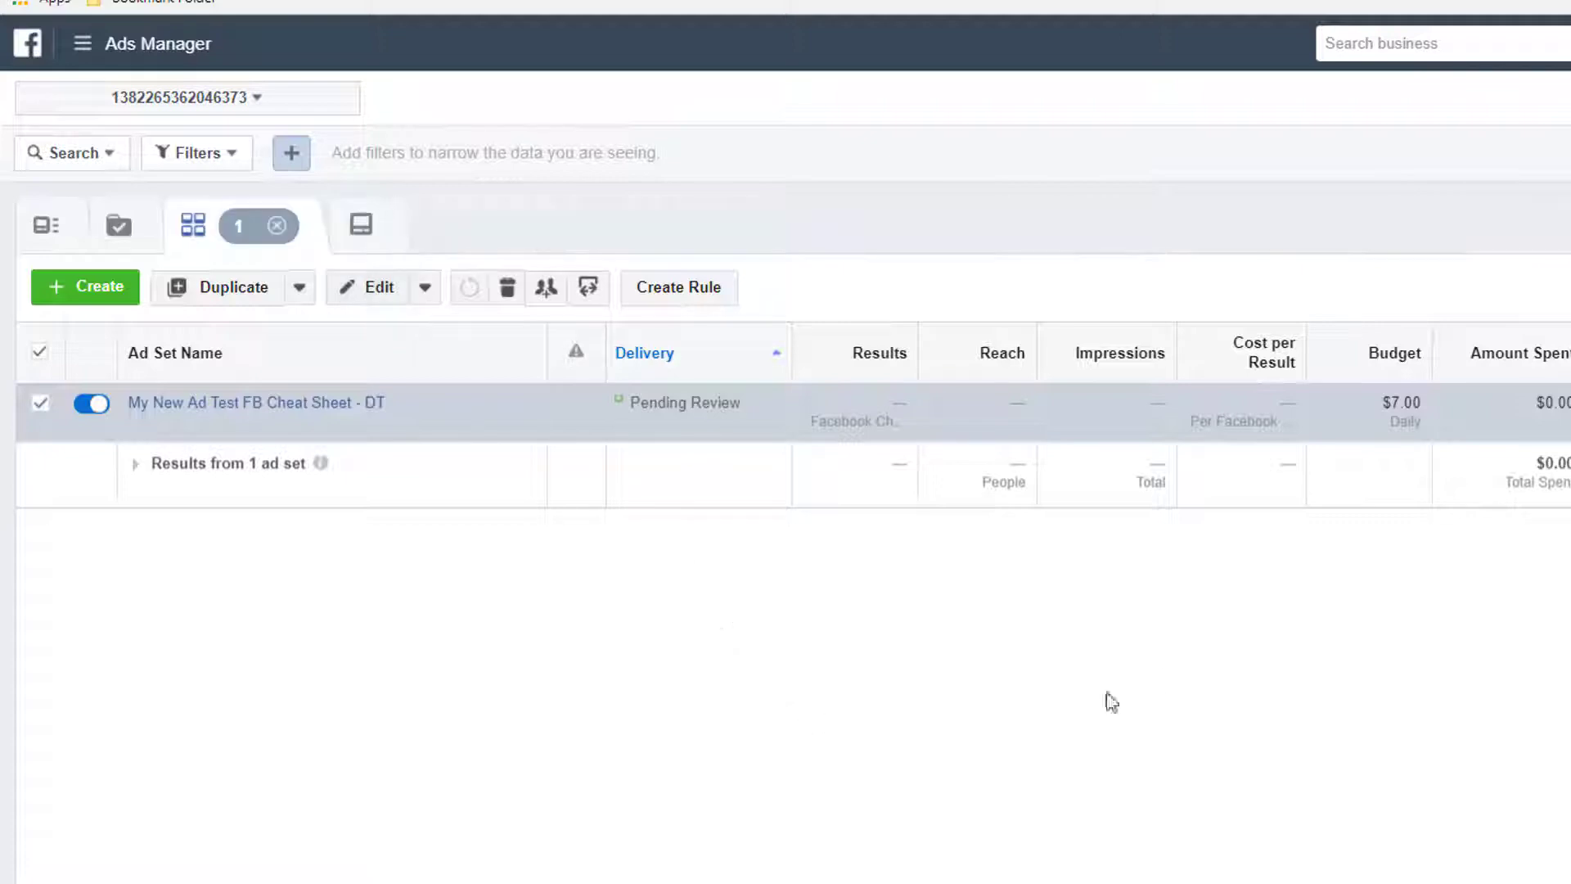
scroll(1538, 597, "down", 10)
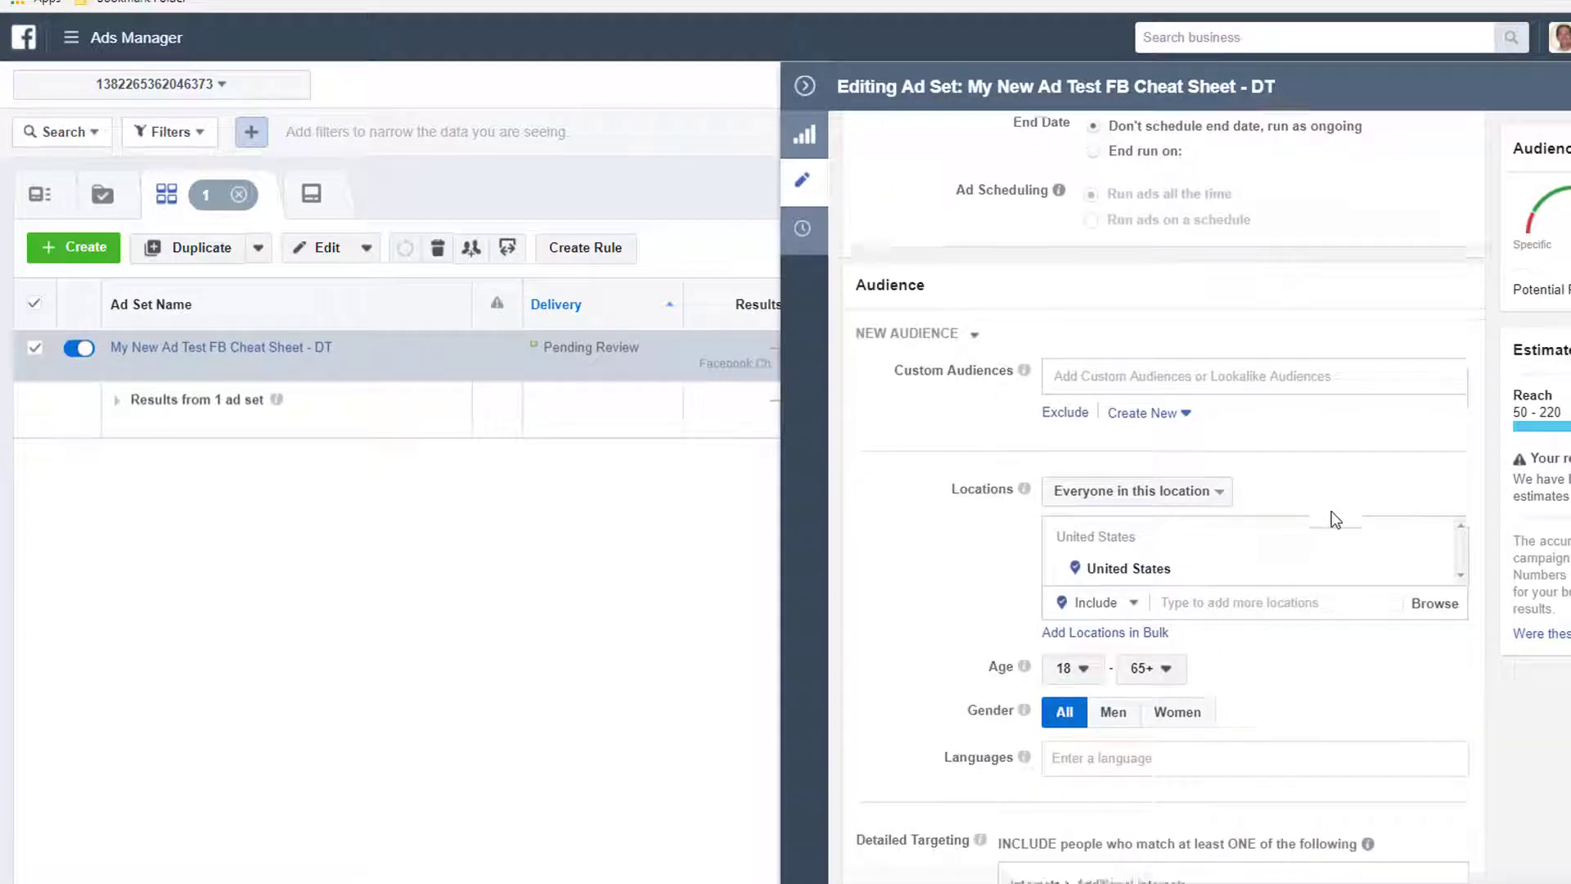
scroll(1201, 570, "up", 12)
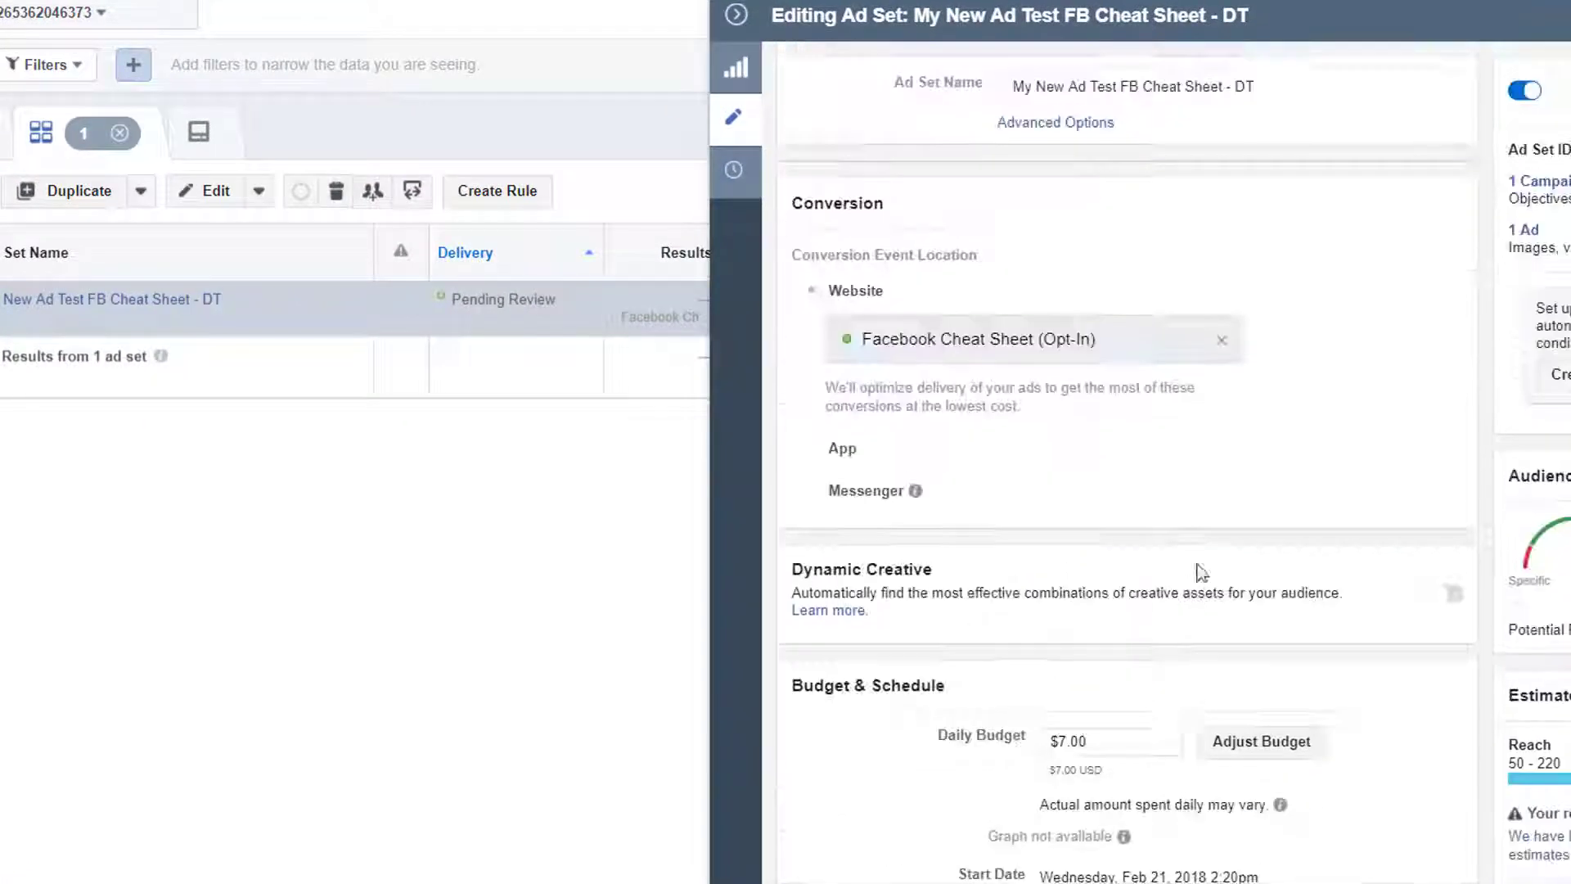
left_click(1264, 87)
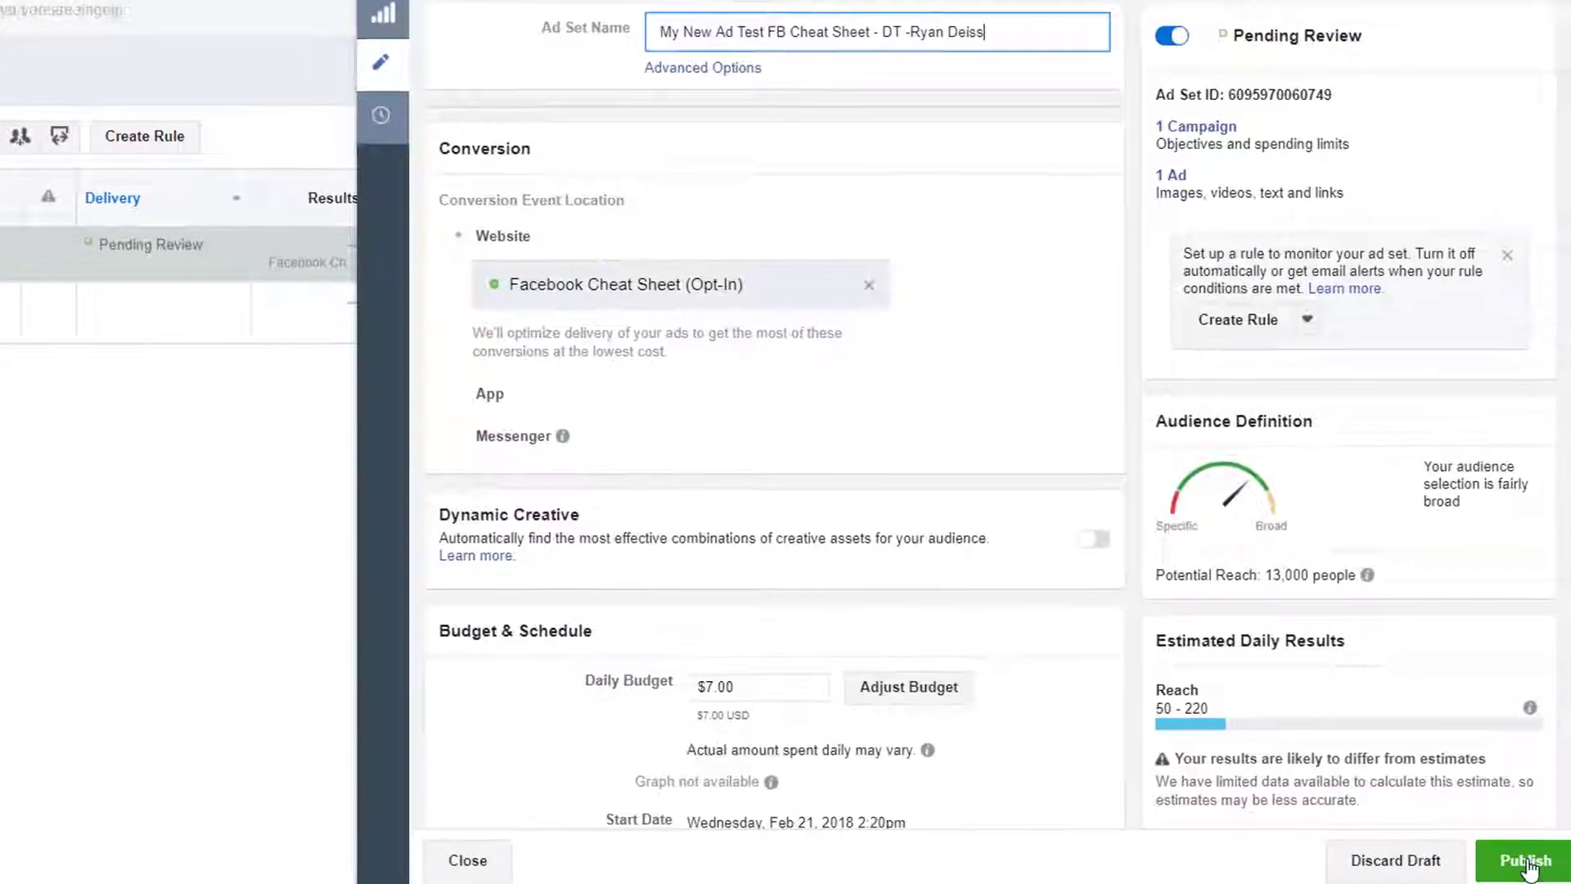
left_click(1508, 863)
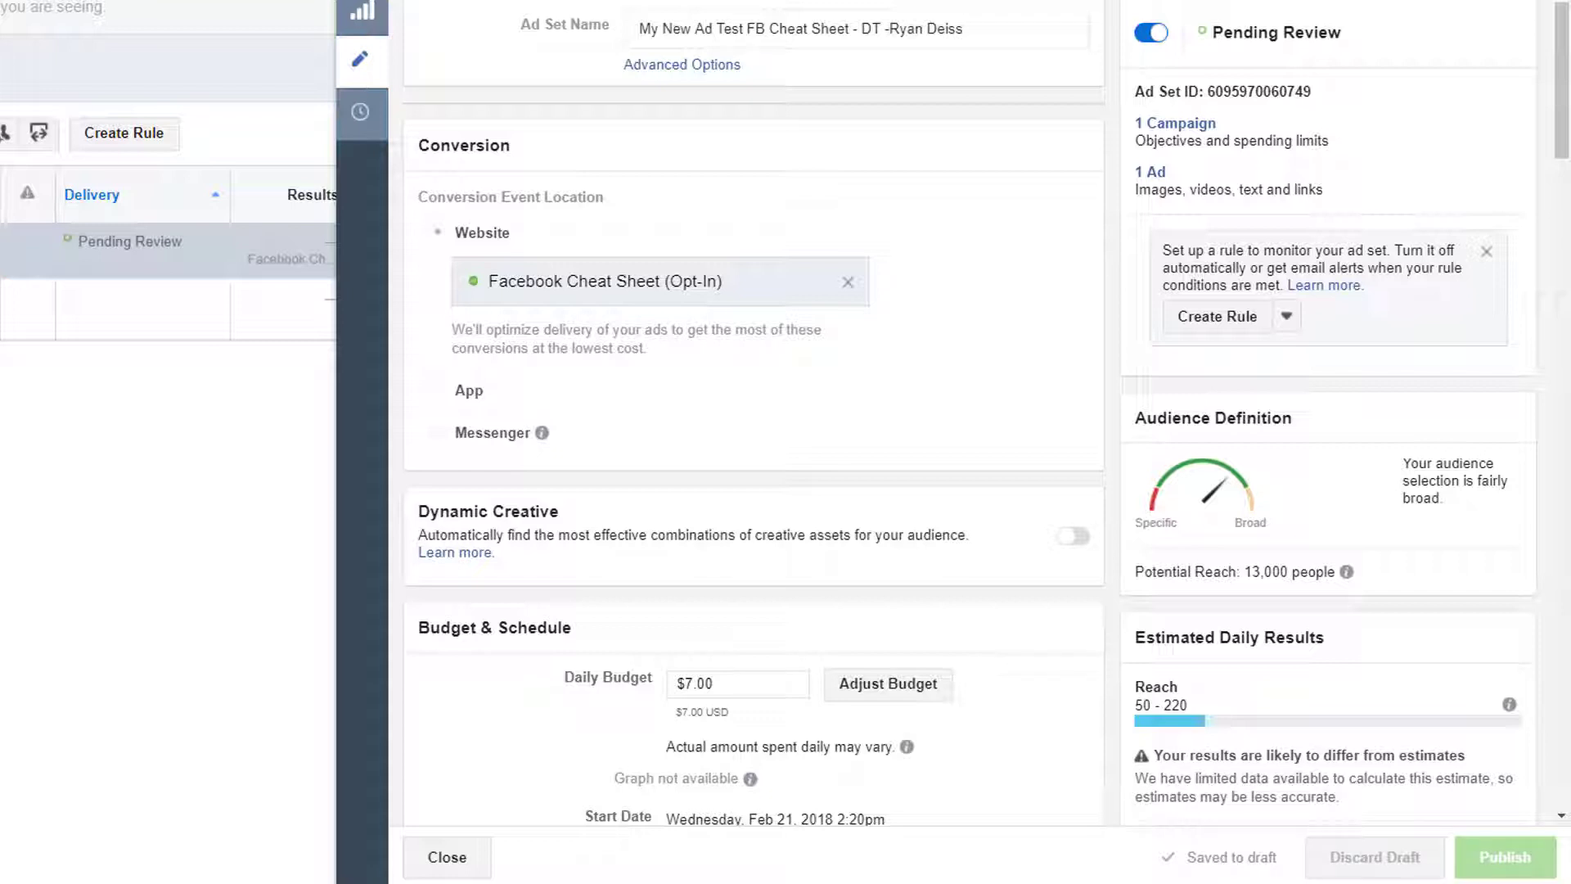
left_click(362, 1)
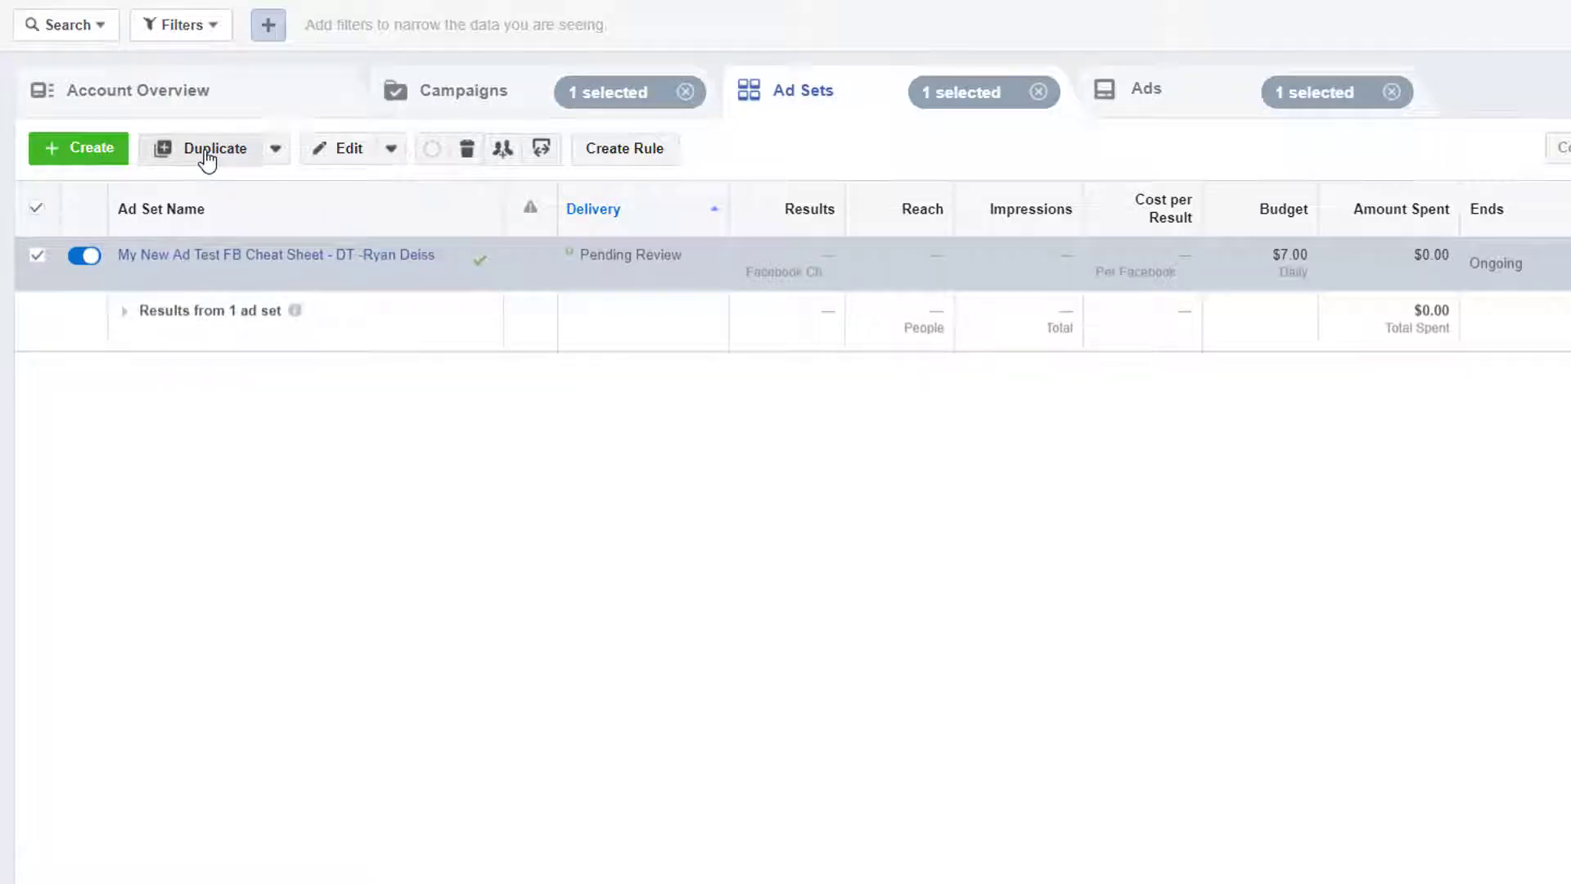
Step: Duplicate the ad set into its original campaign with 5 copies and publish the draft copies
left_click(205, 154)
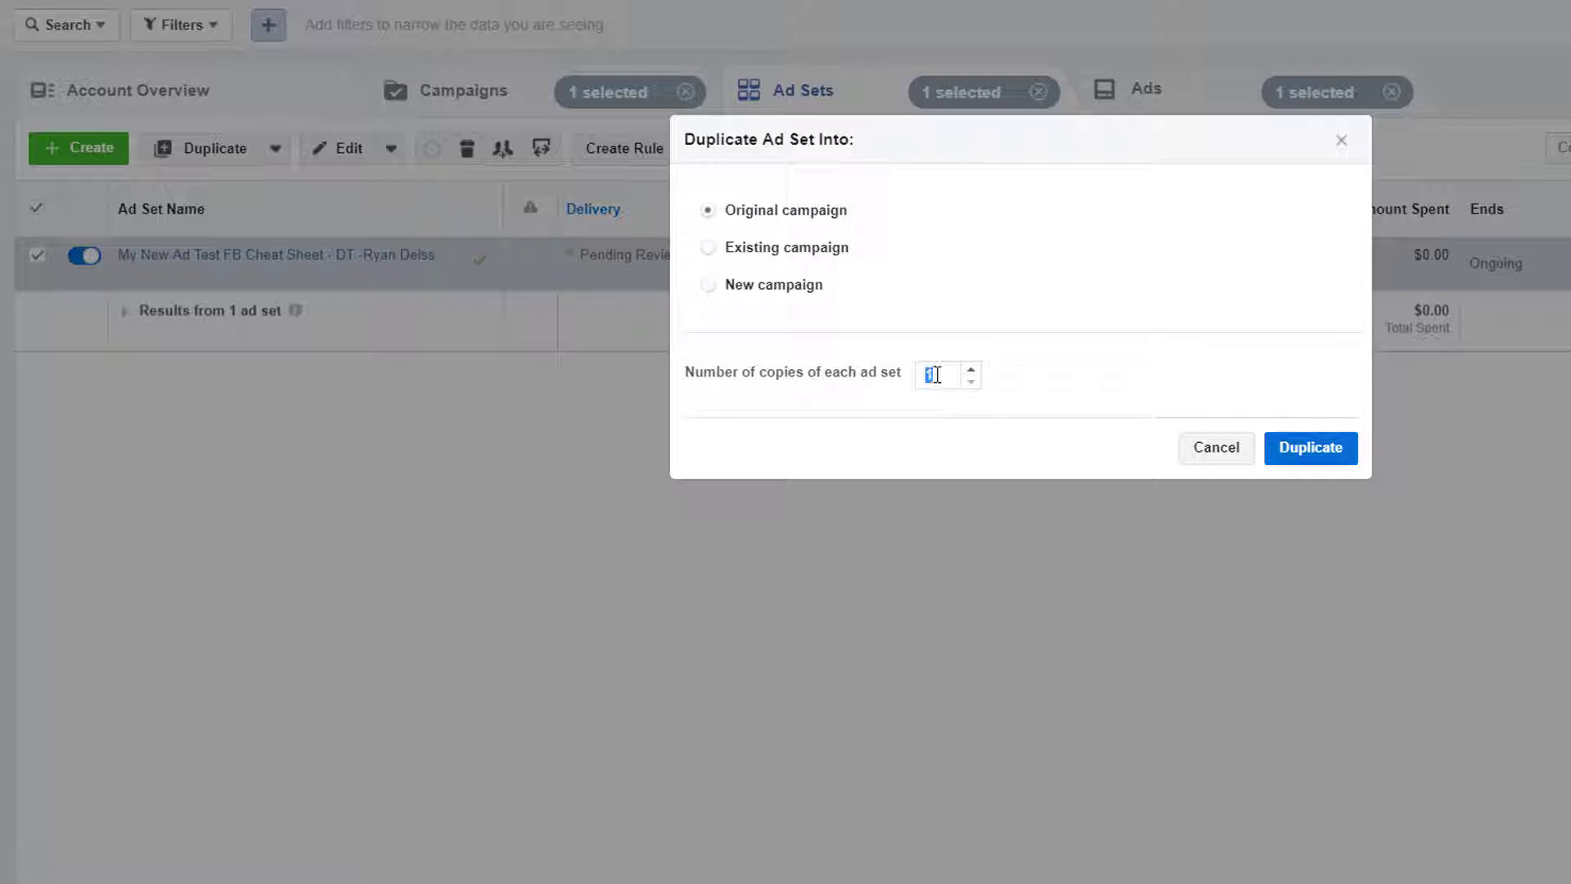
type("5")
left_click(1303, 449)
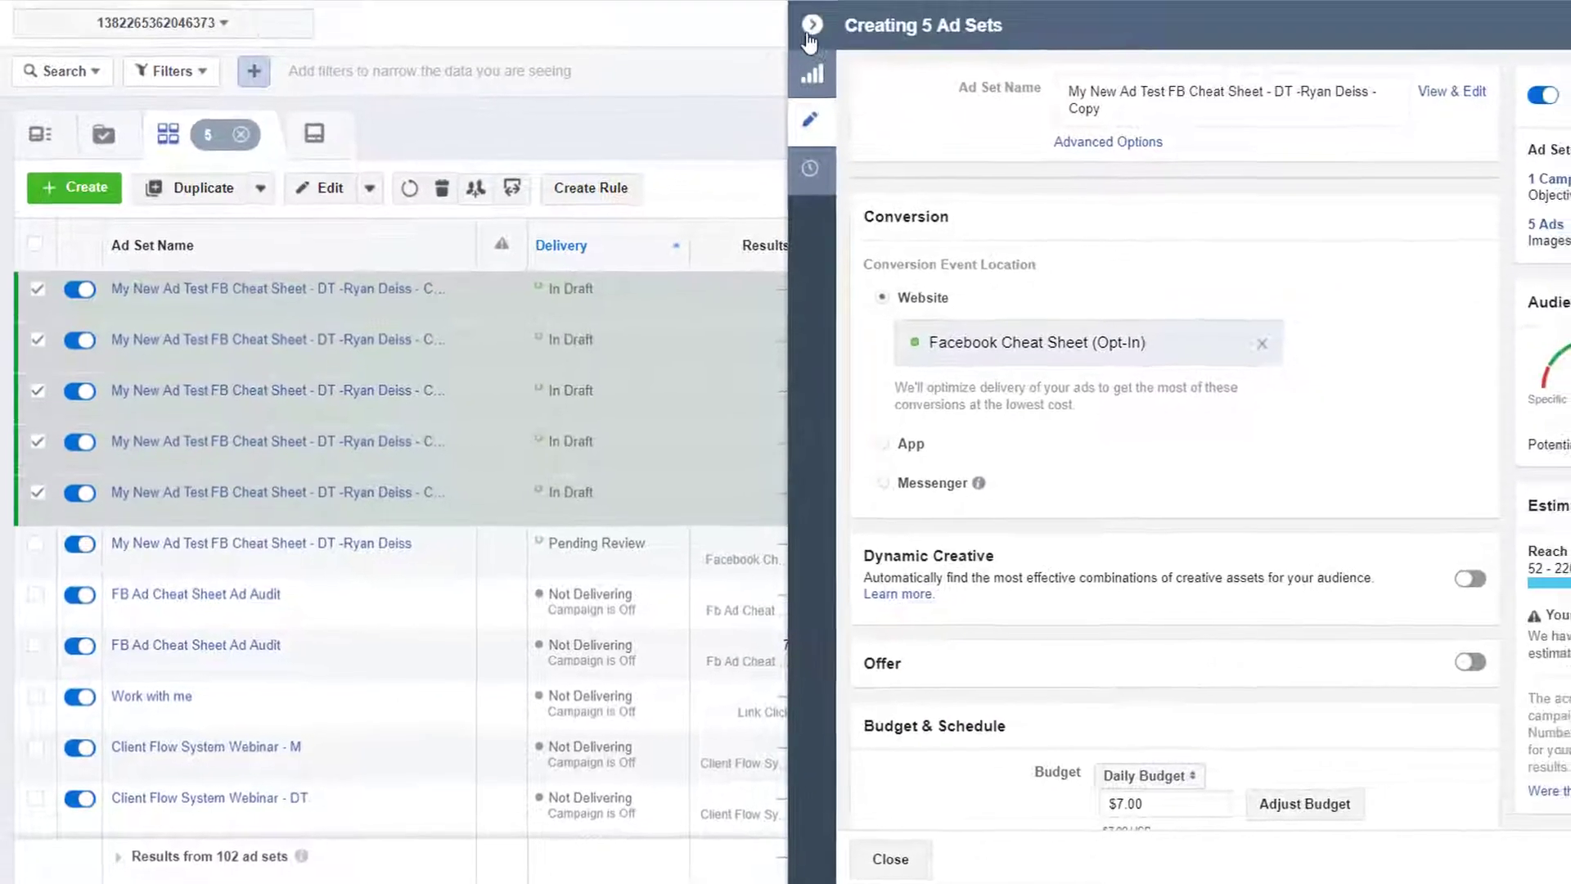
left_click(804, 36)
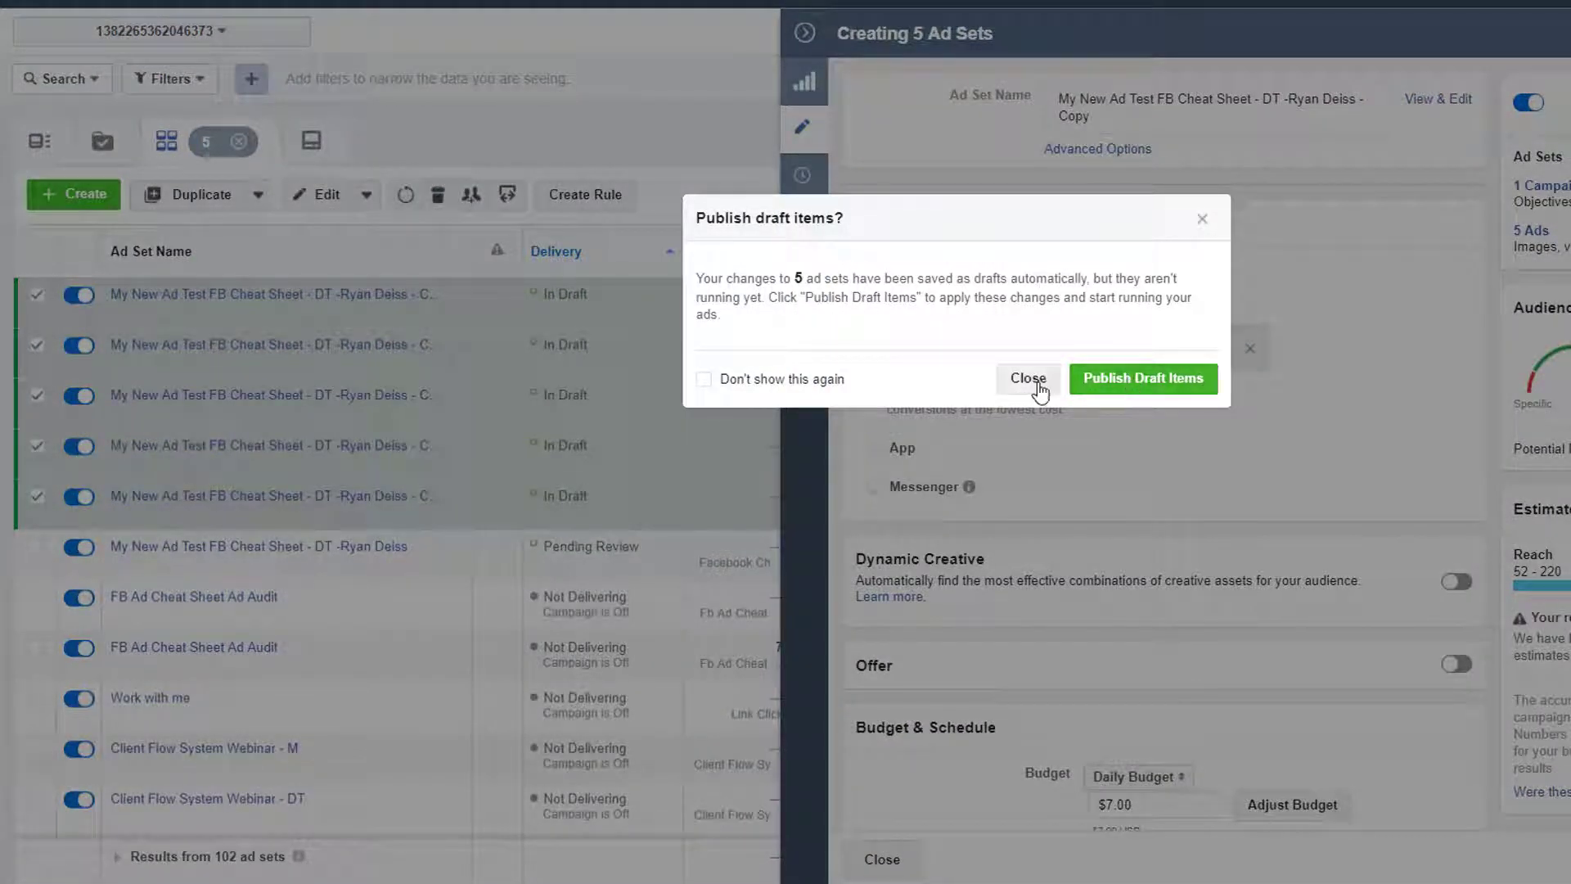
left_click(1146, 378)
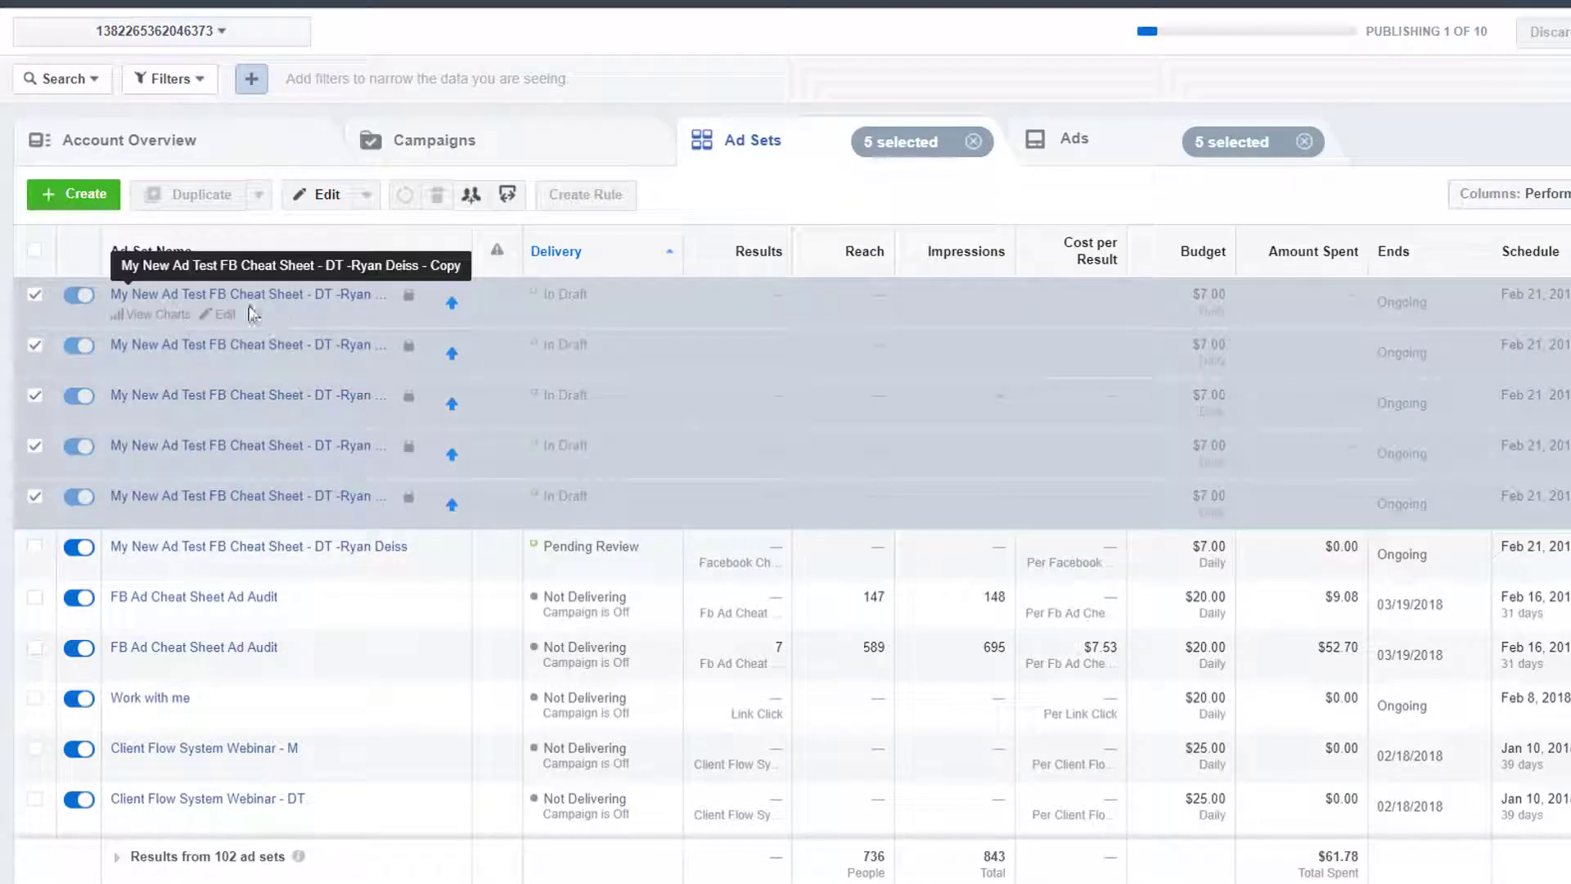
Step: List only the ad sets belonging to the "My New Ad Test FB Cheat Sheet - DT" campaign
left_click(481, 158)
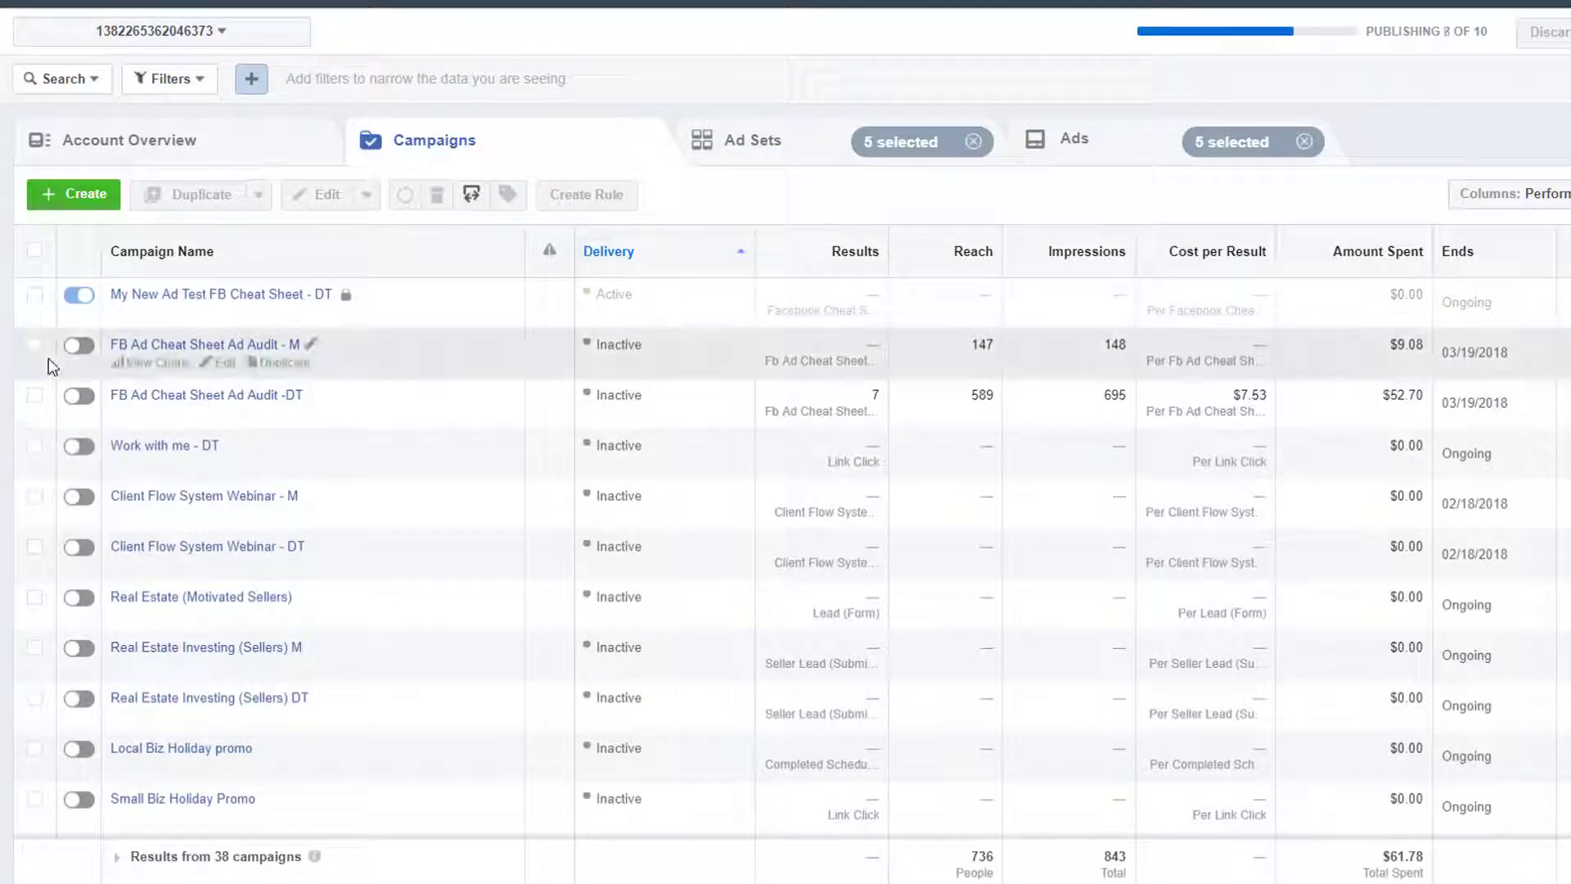
left_click(34, 300)
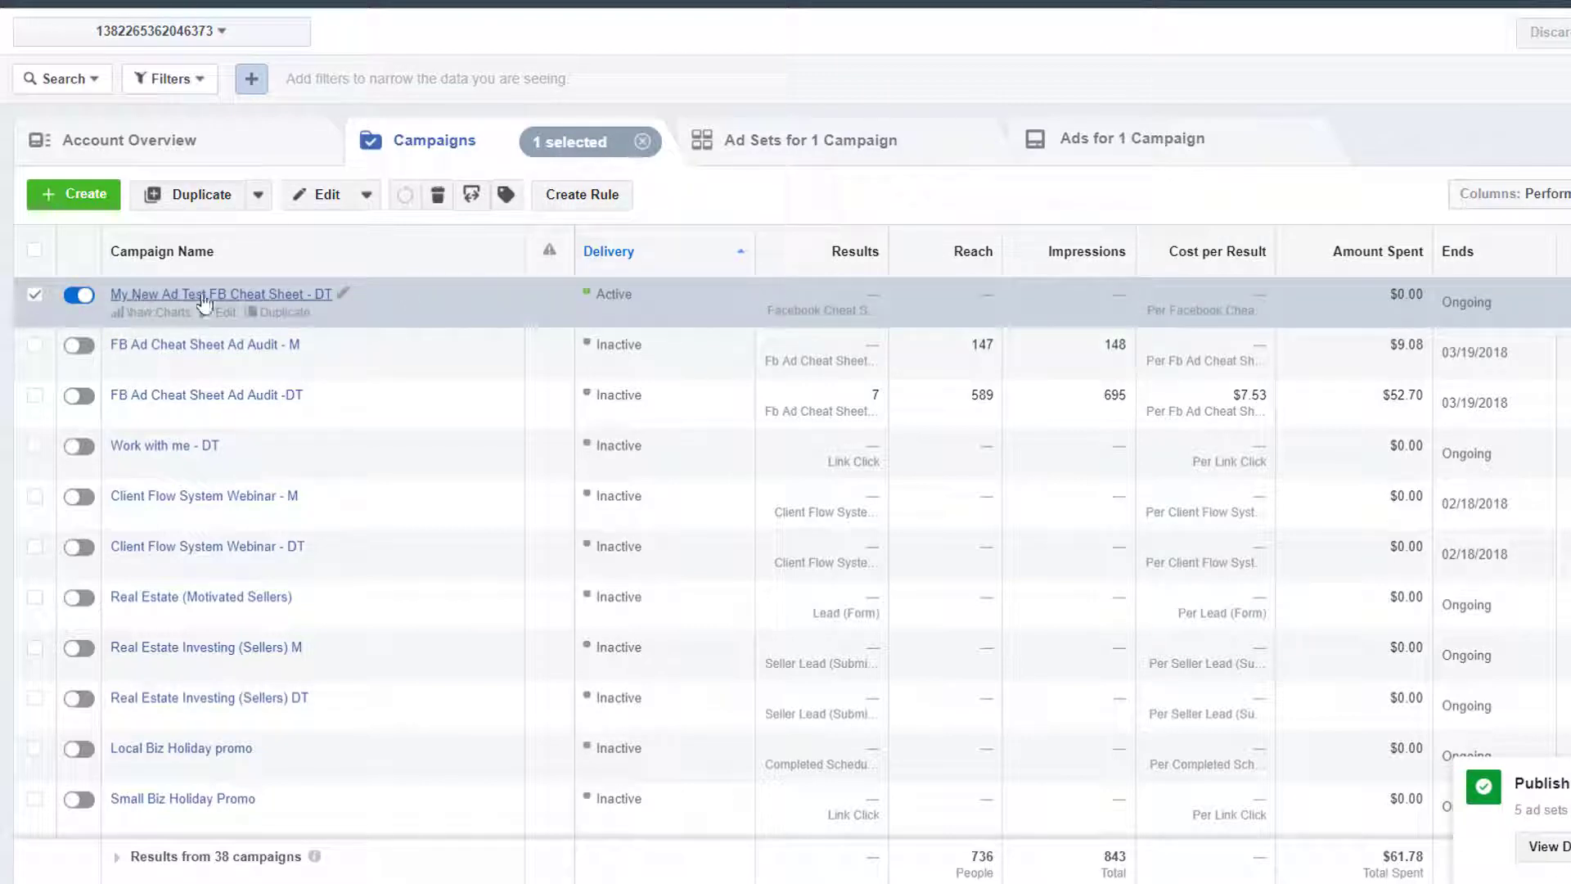
left_click(765, 147)
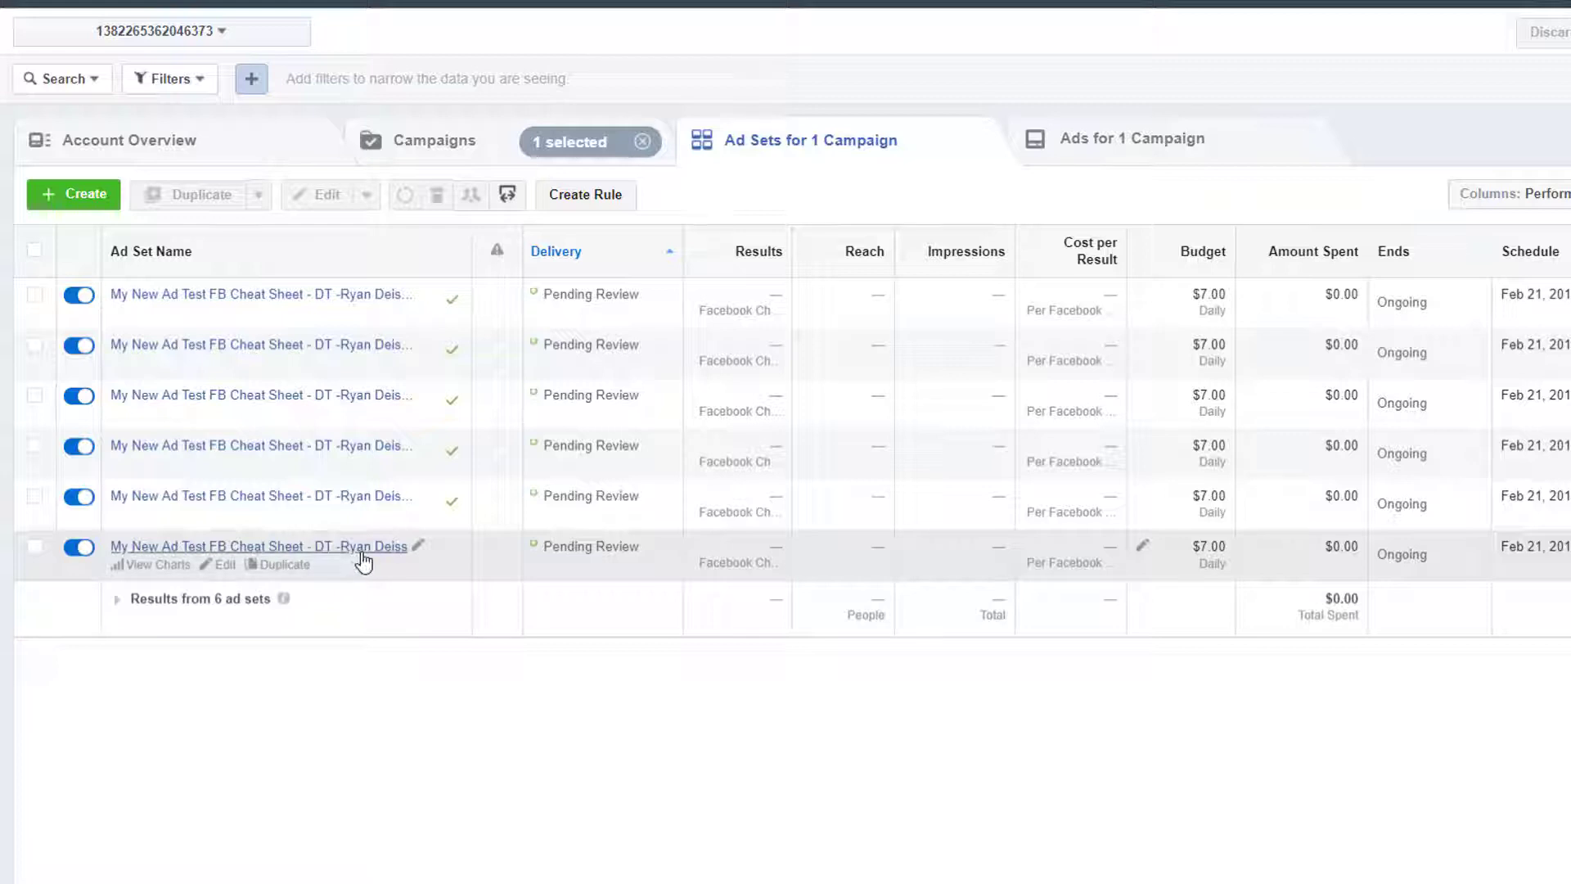
Step: Replace the Ryan Deiss interest with Kim Garst in the first ad set copy's detailed targeting and publish the change
left_click(34, 296)
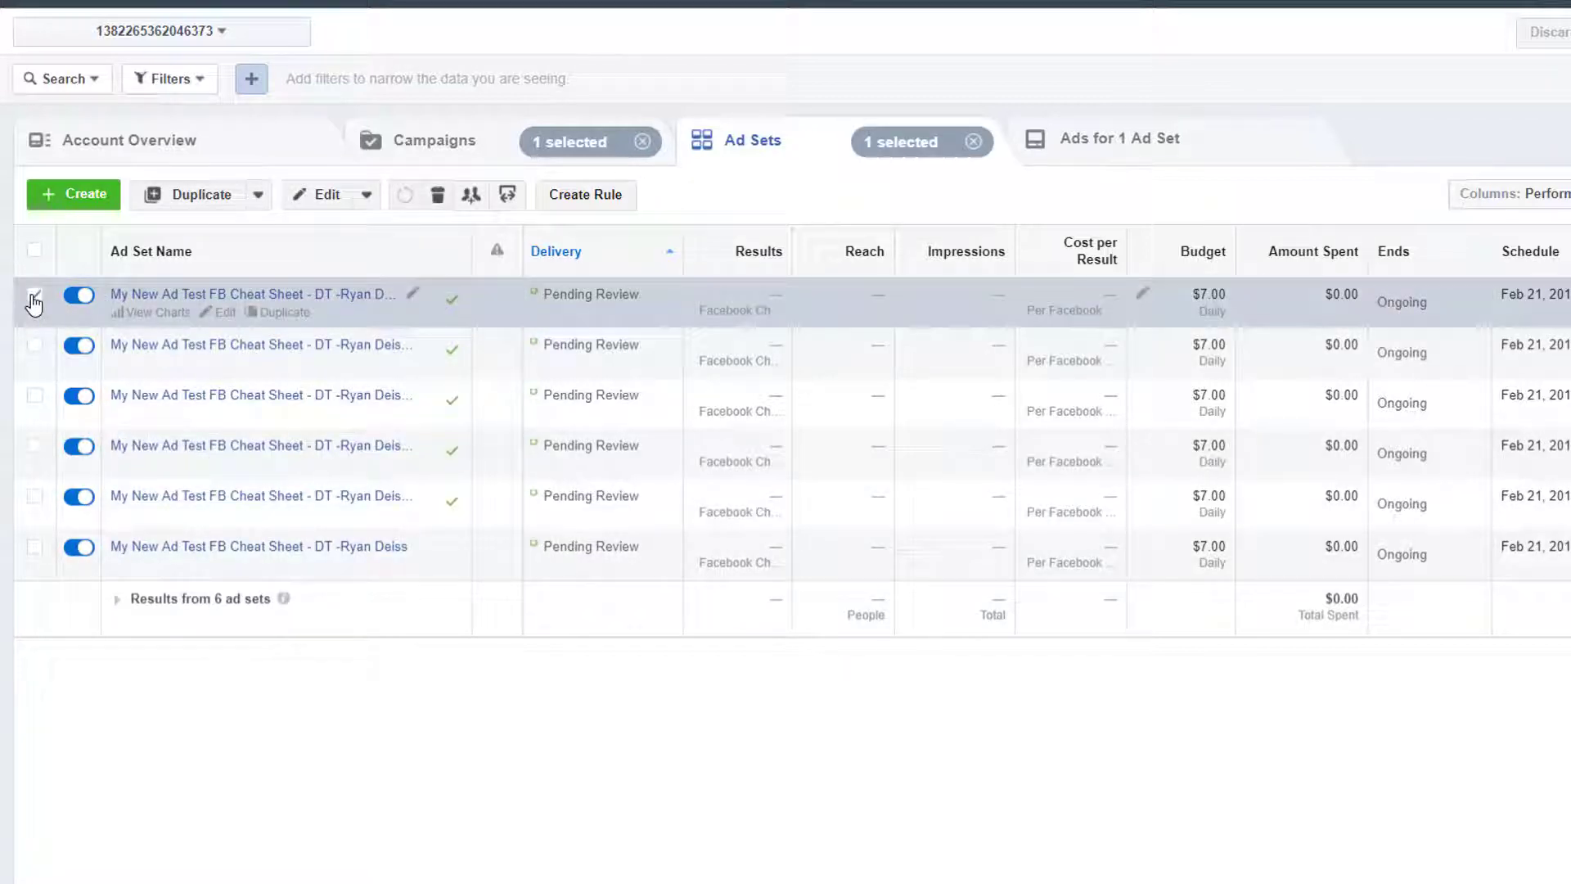
left_click(326, 198)
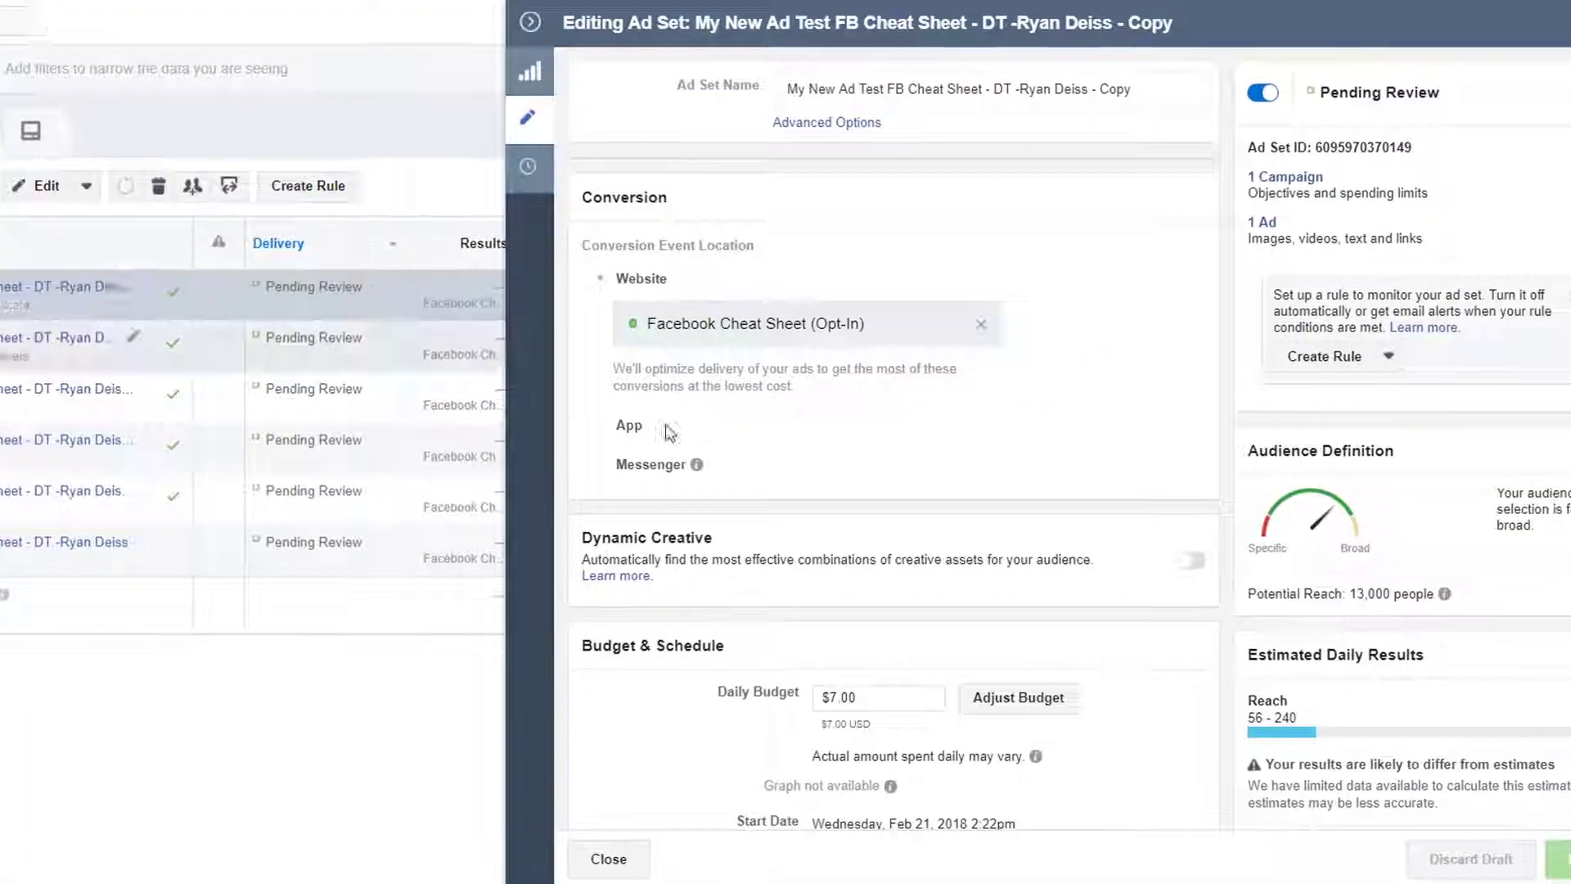
scroll(1023, 411, "down", 10)
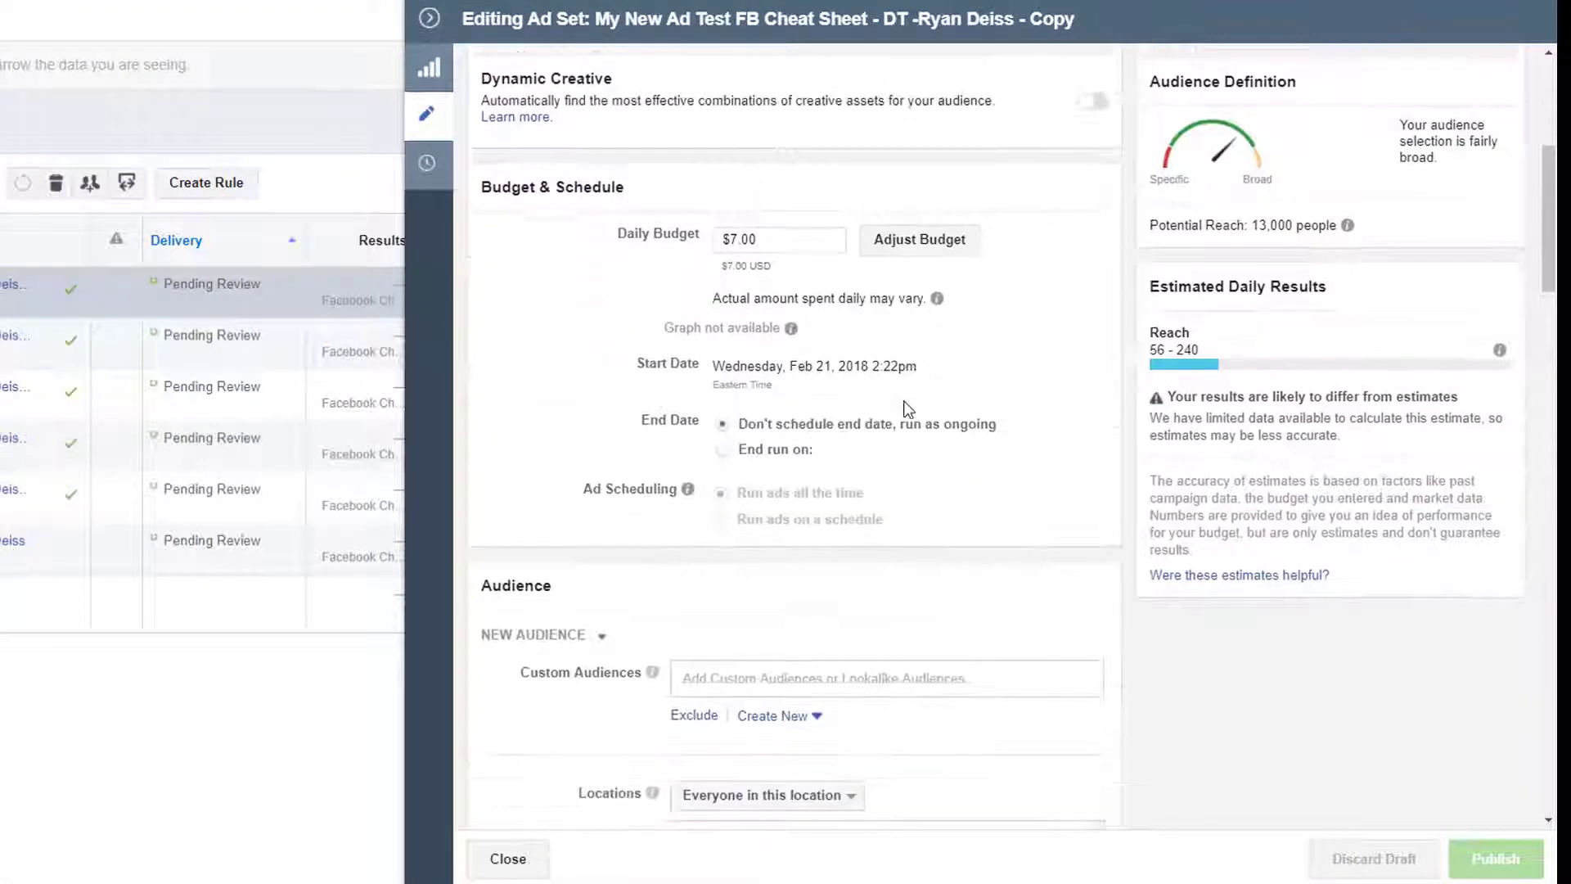
scroll(909, 410, "down", 5)
mouse_move(744, 481)
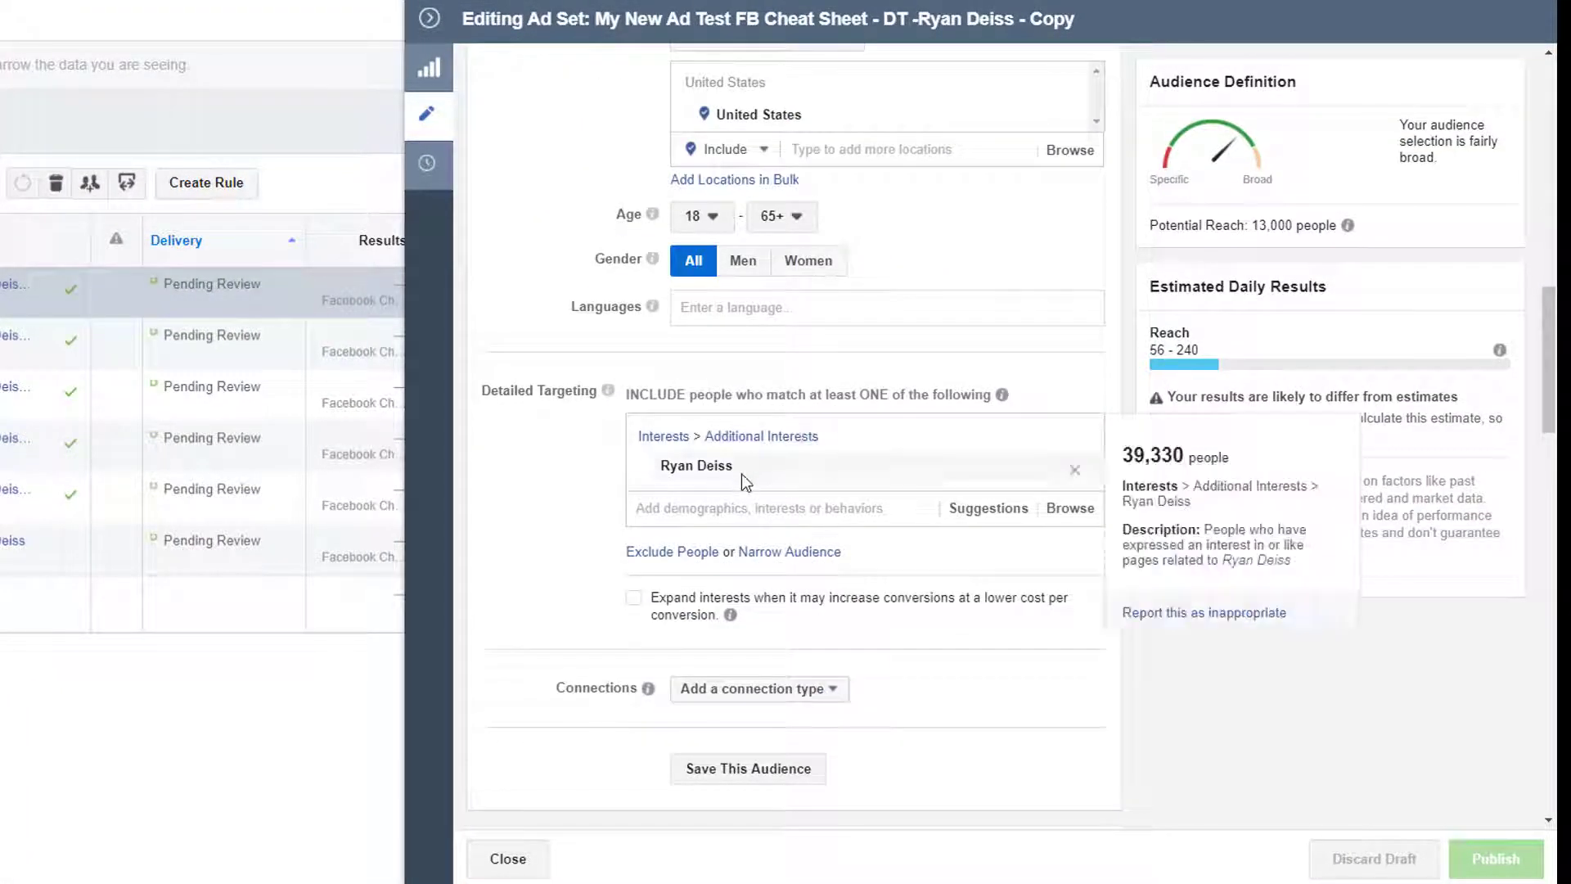
left_click(1075, 470)
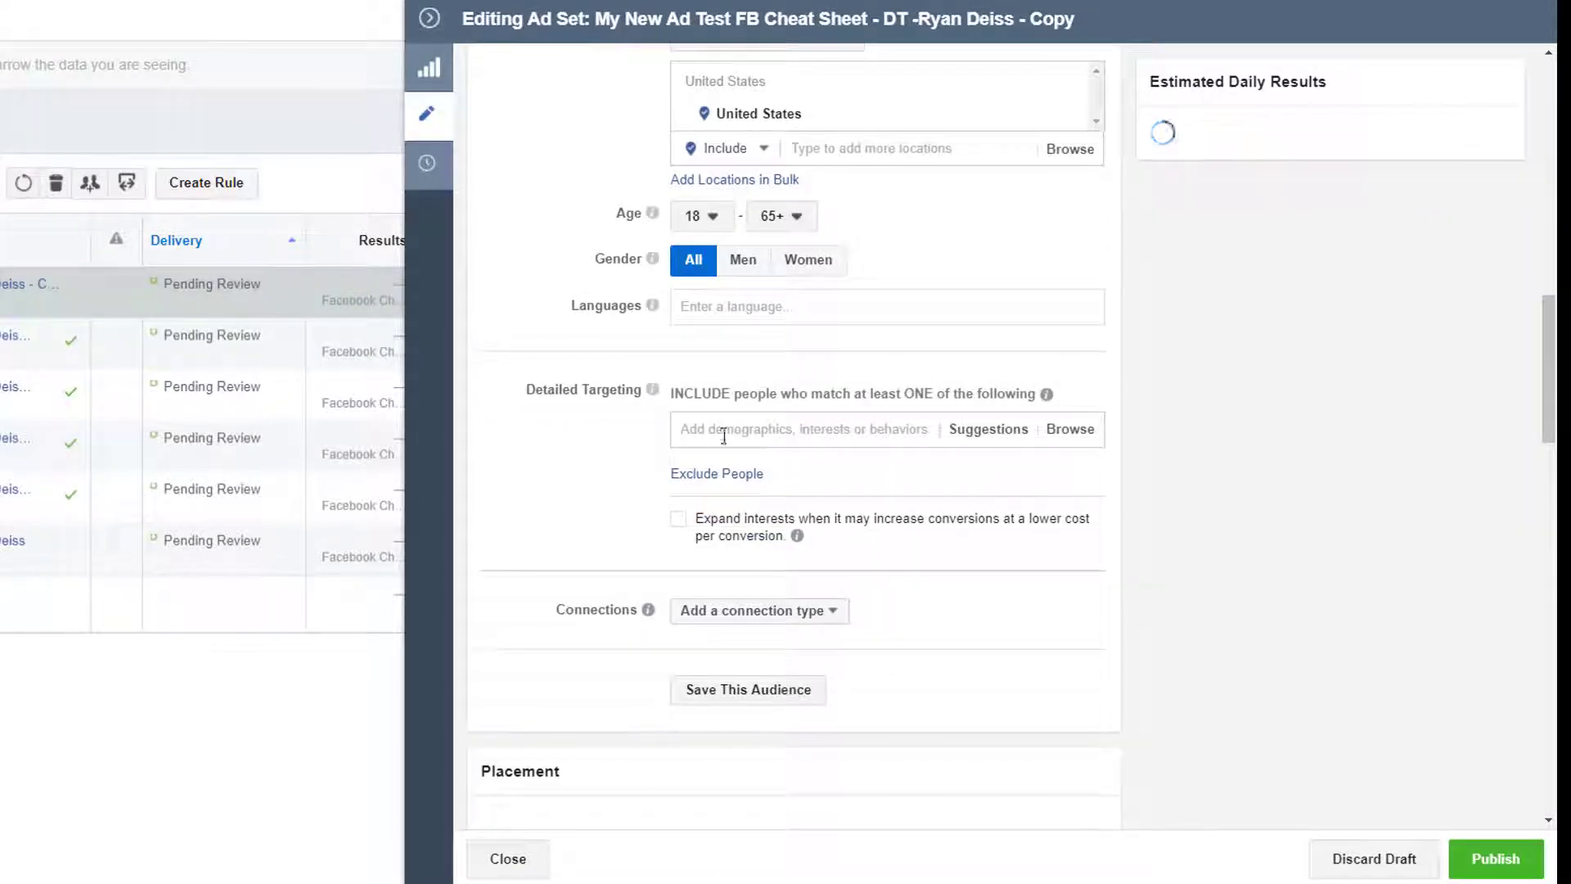
left_click(693, 435)
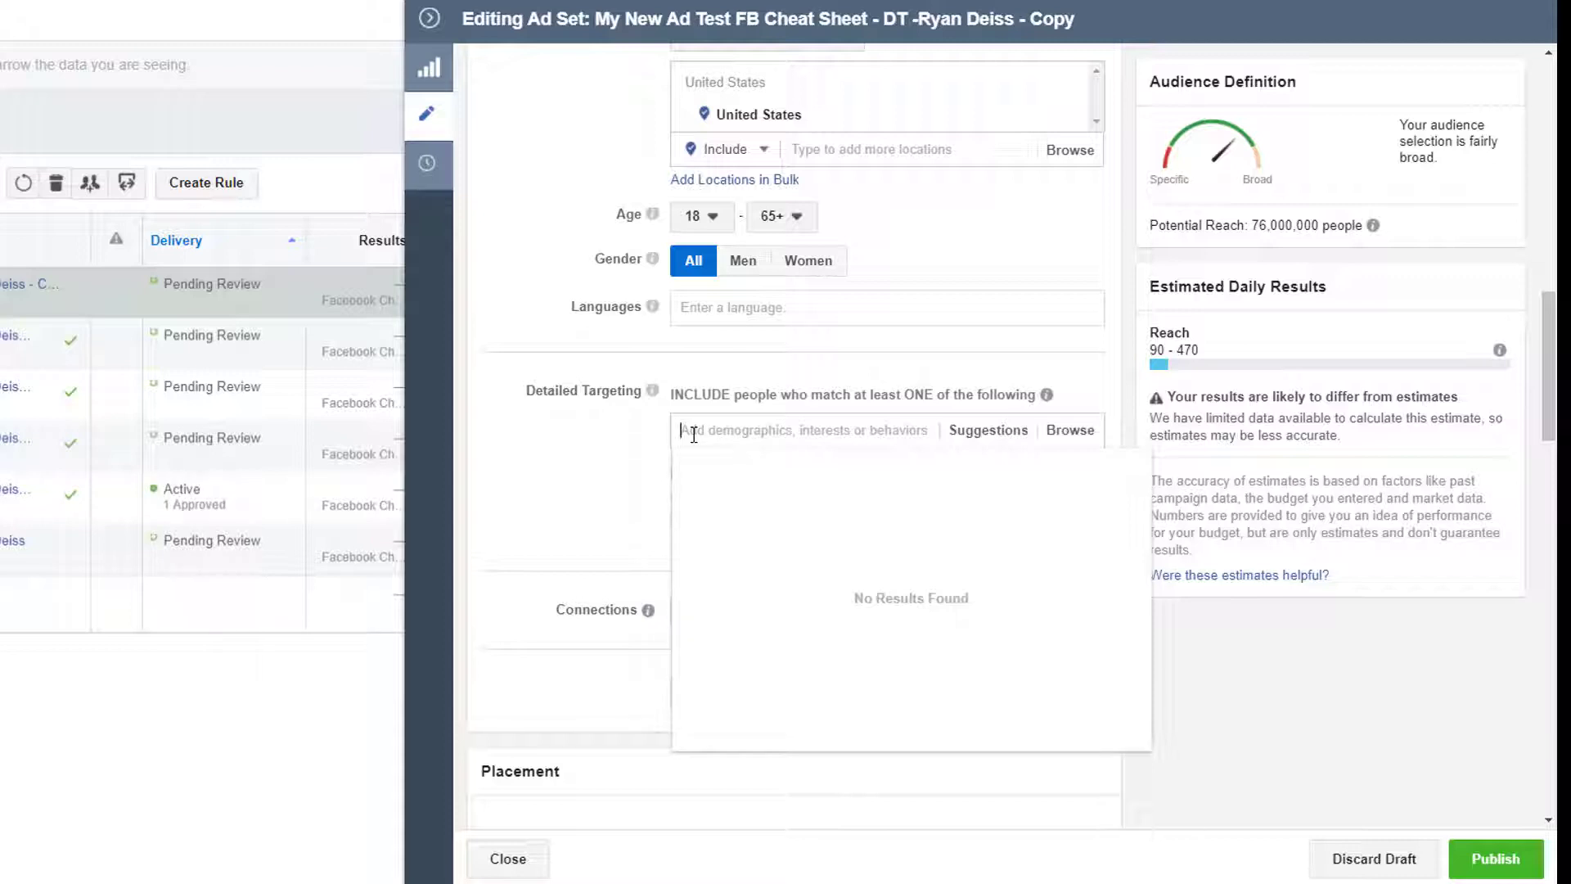
type("kim garst")
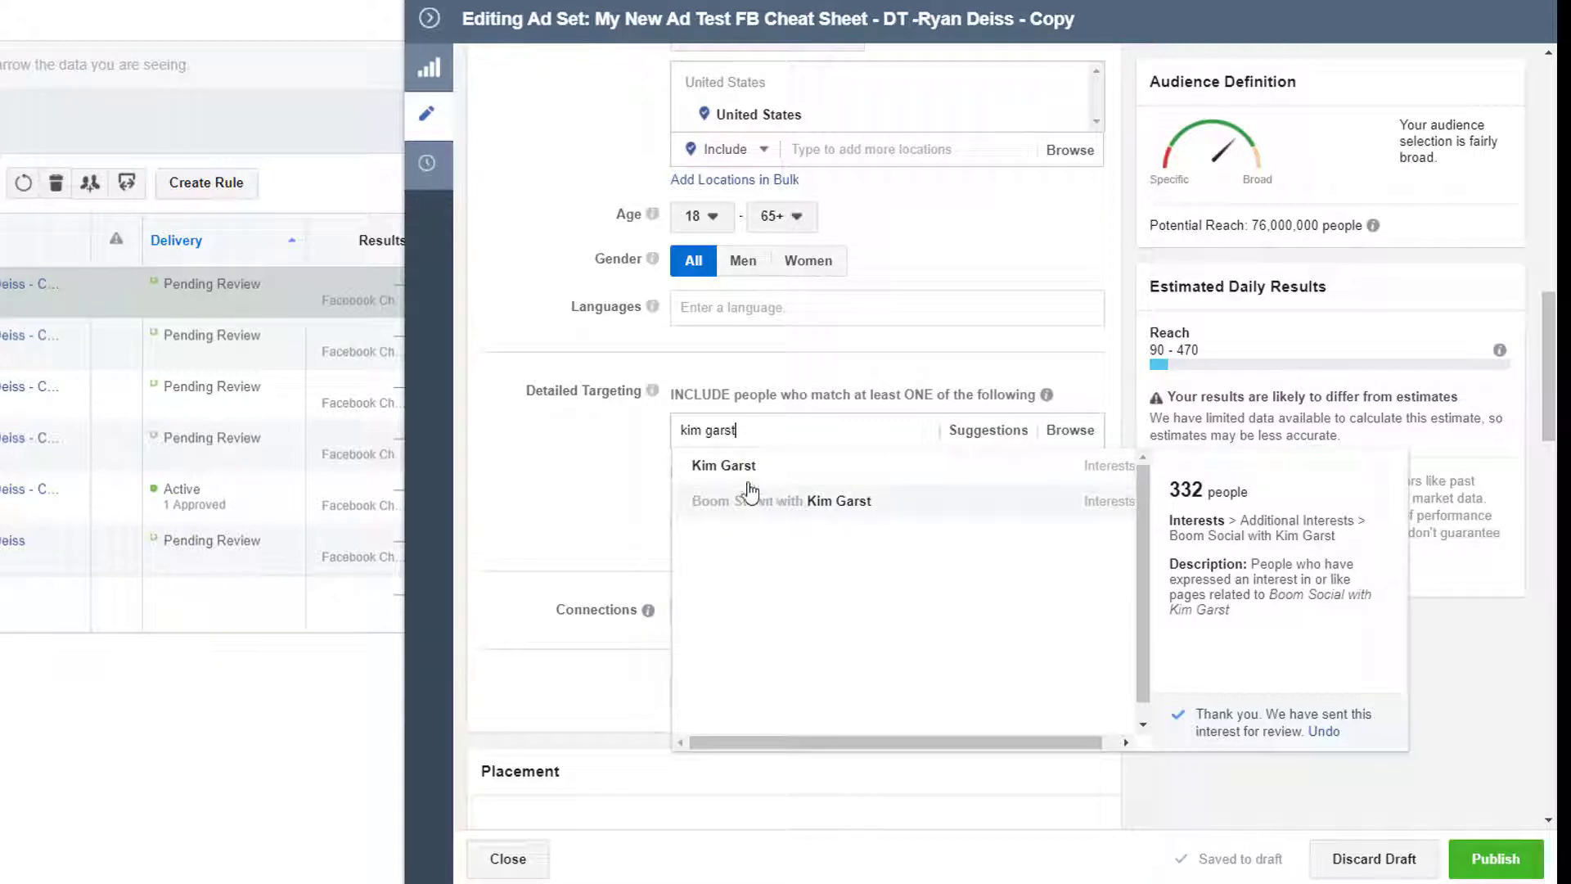
left_click(732, 465)
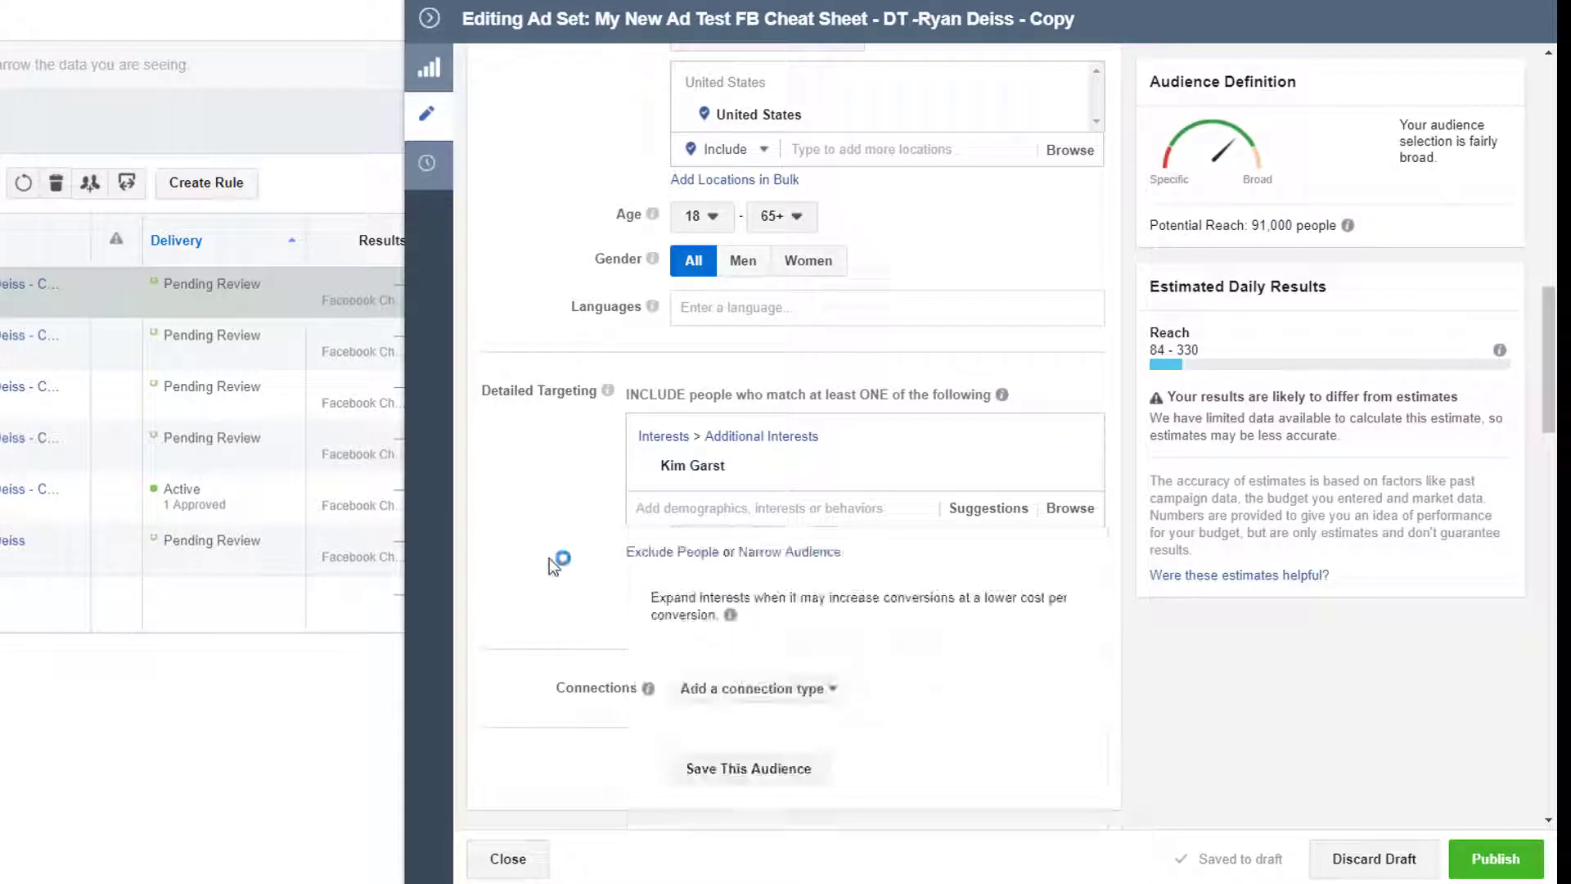
scroll(601, 566, "down", 10)
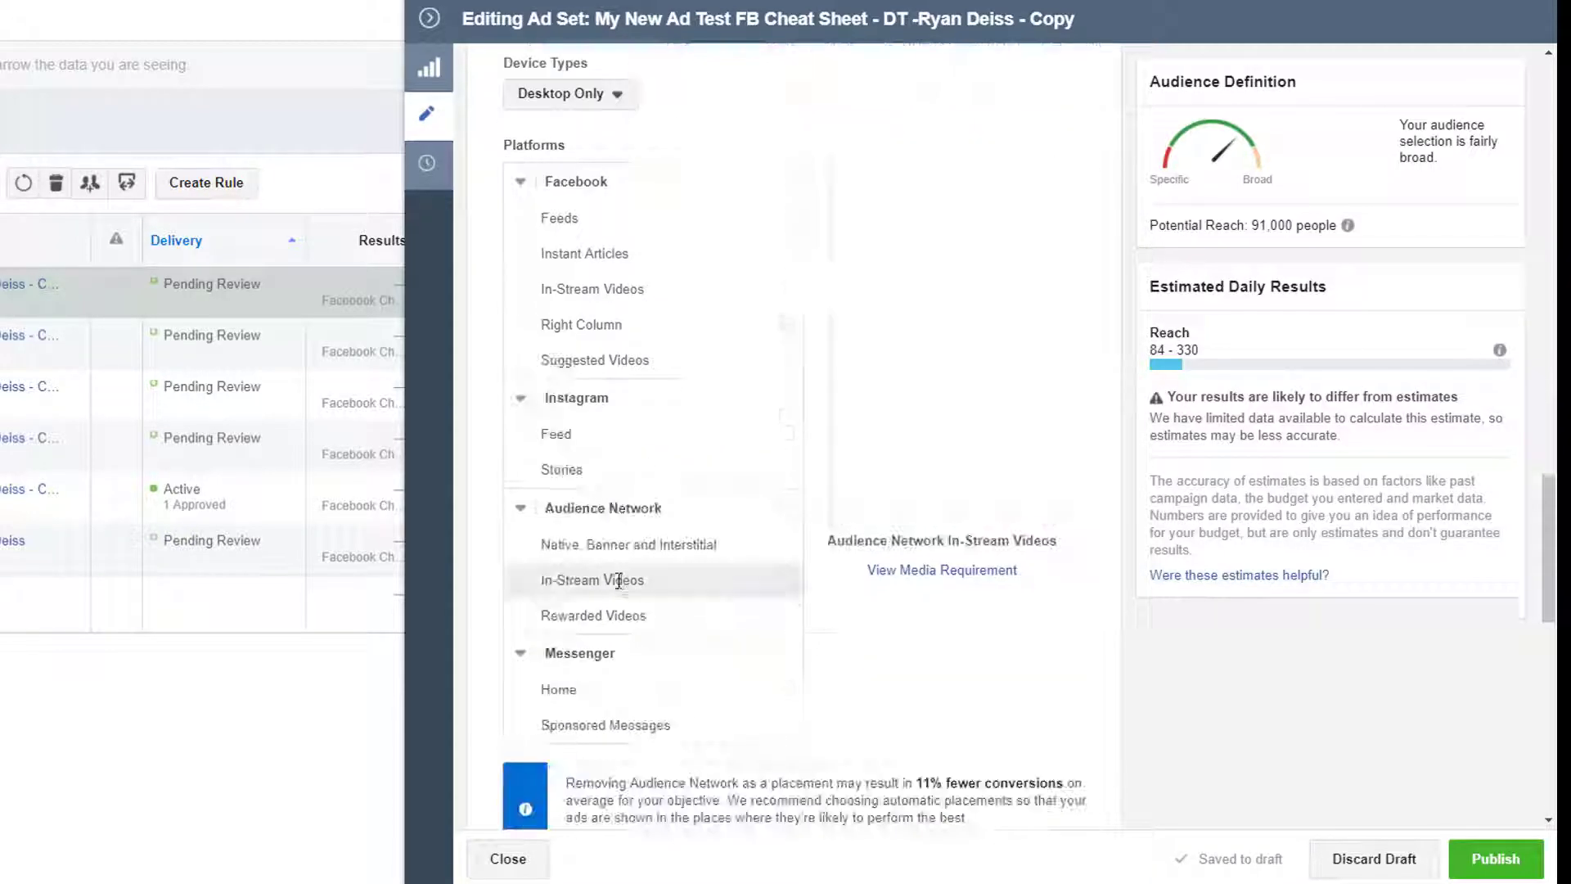
scroll(619, 580, "down", 3)
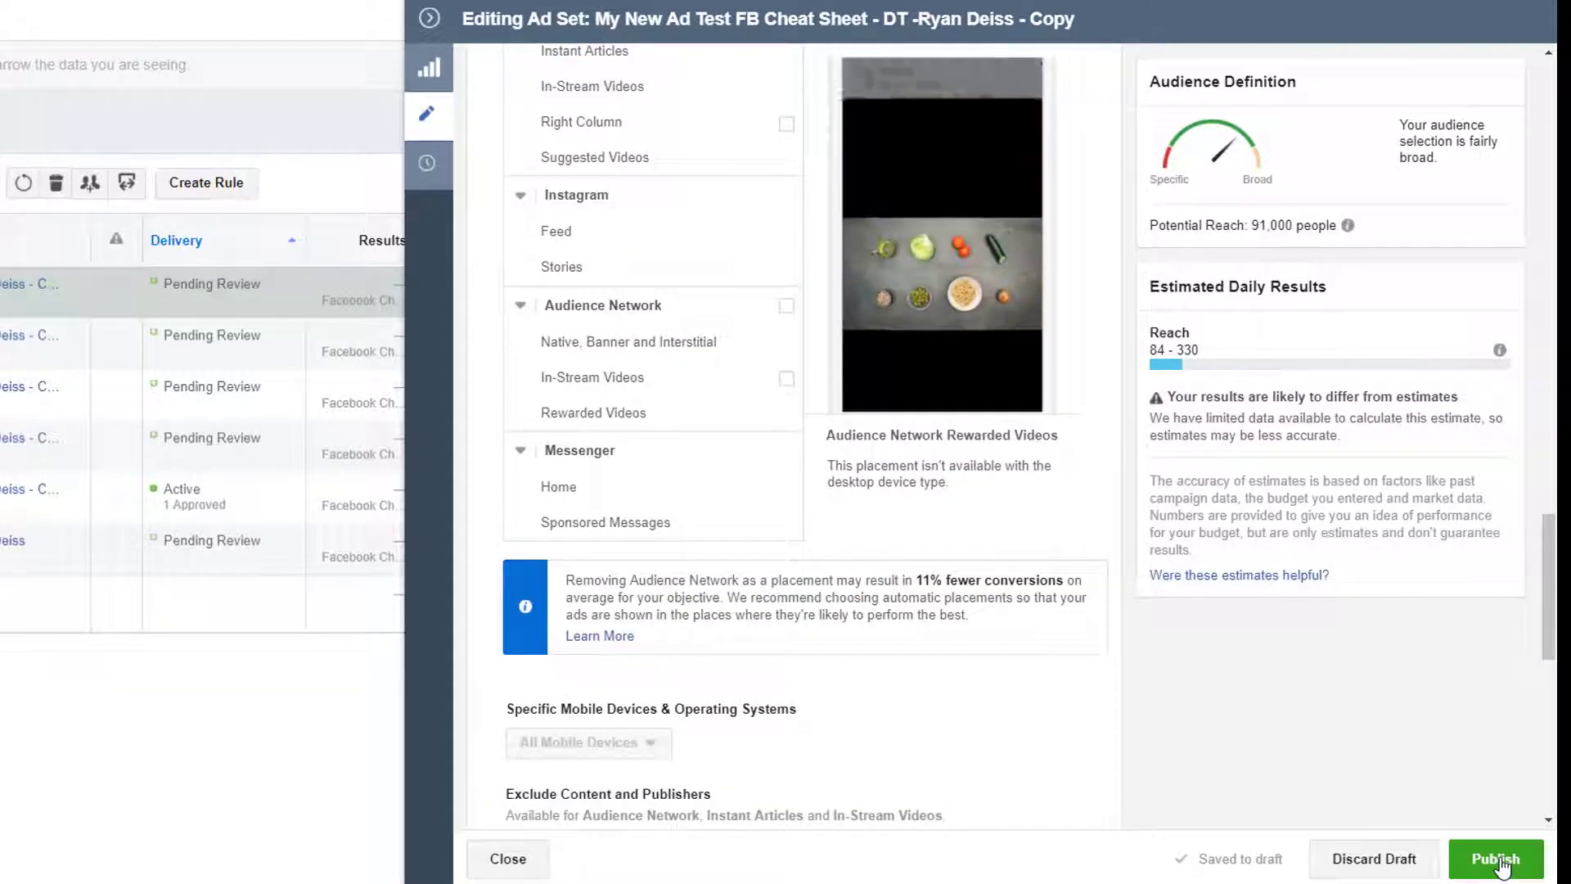
left_click(1500, 860)
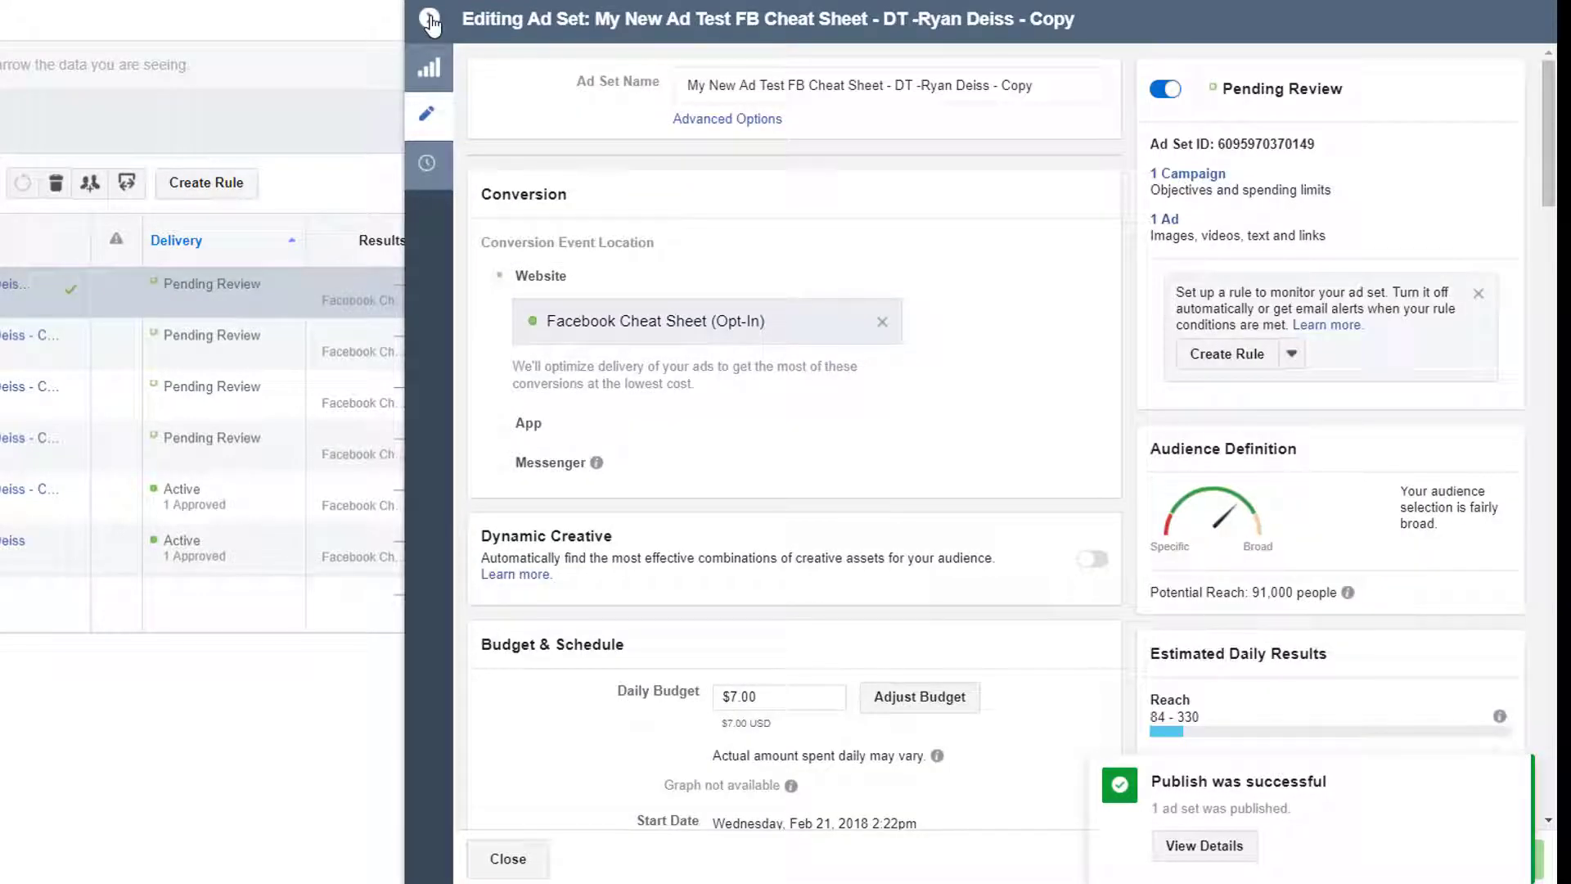
Step: Rename this ad set as "My New Ad Test FB Cheat Sheet - DT - Kim Garst", publish it and close the editor
left_click_drag(1038, 85, 919, 87)
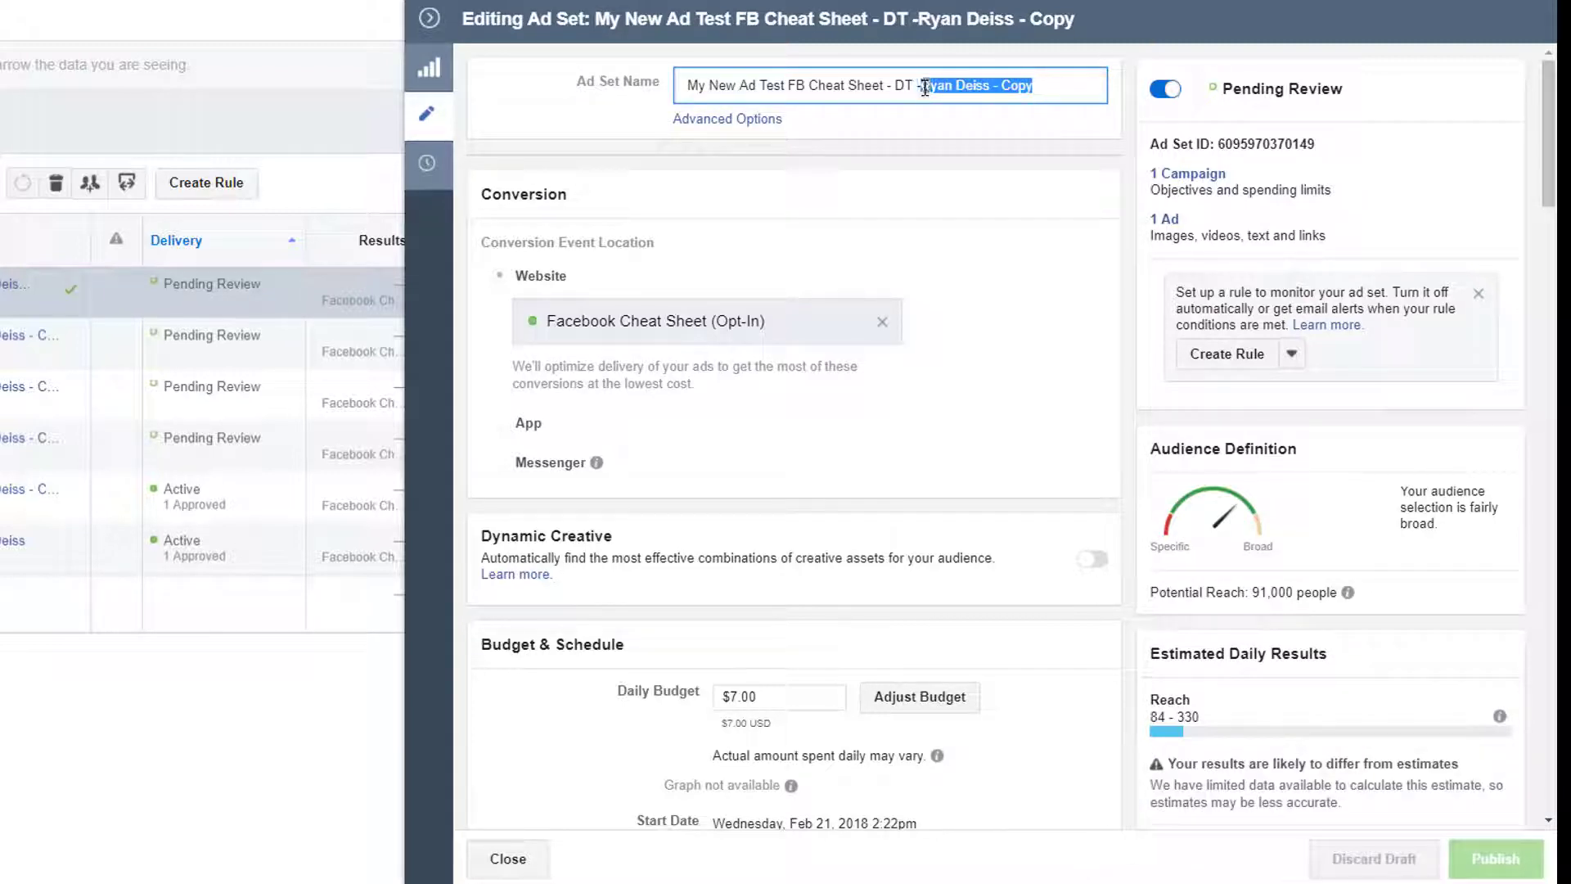
key("BackSpace")
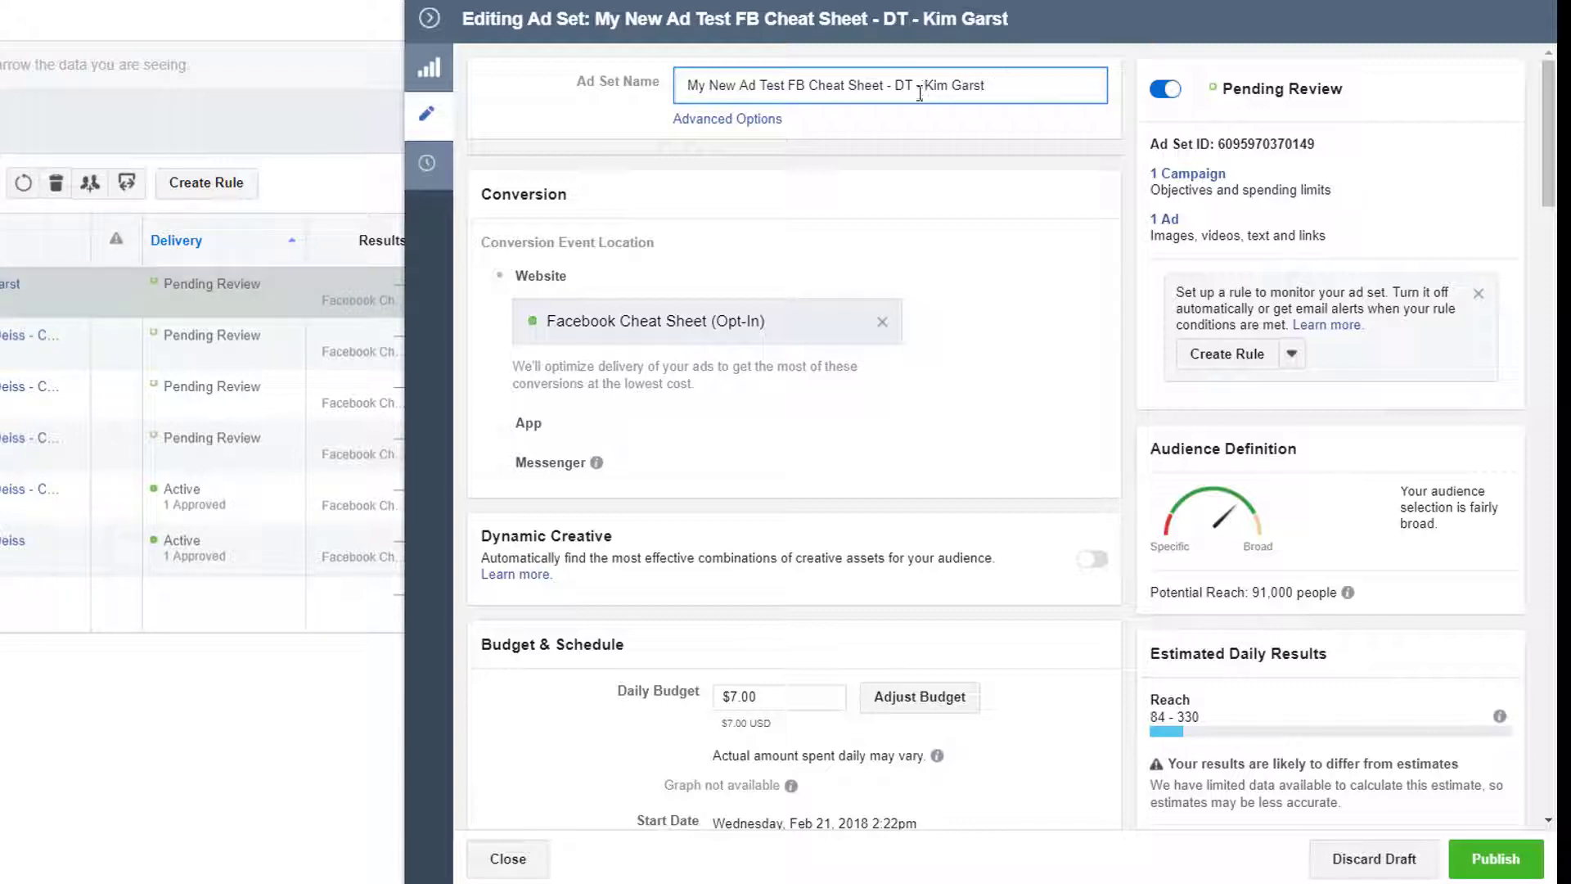
left_click(1498, 856)
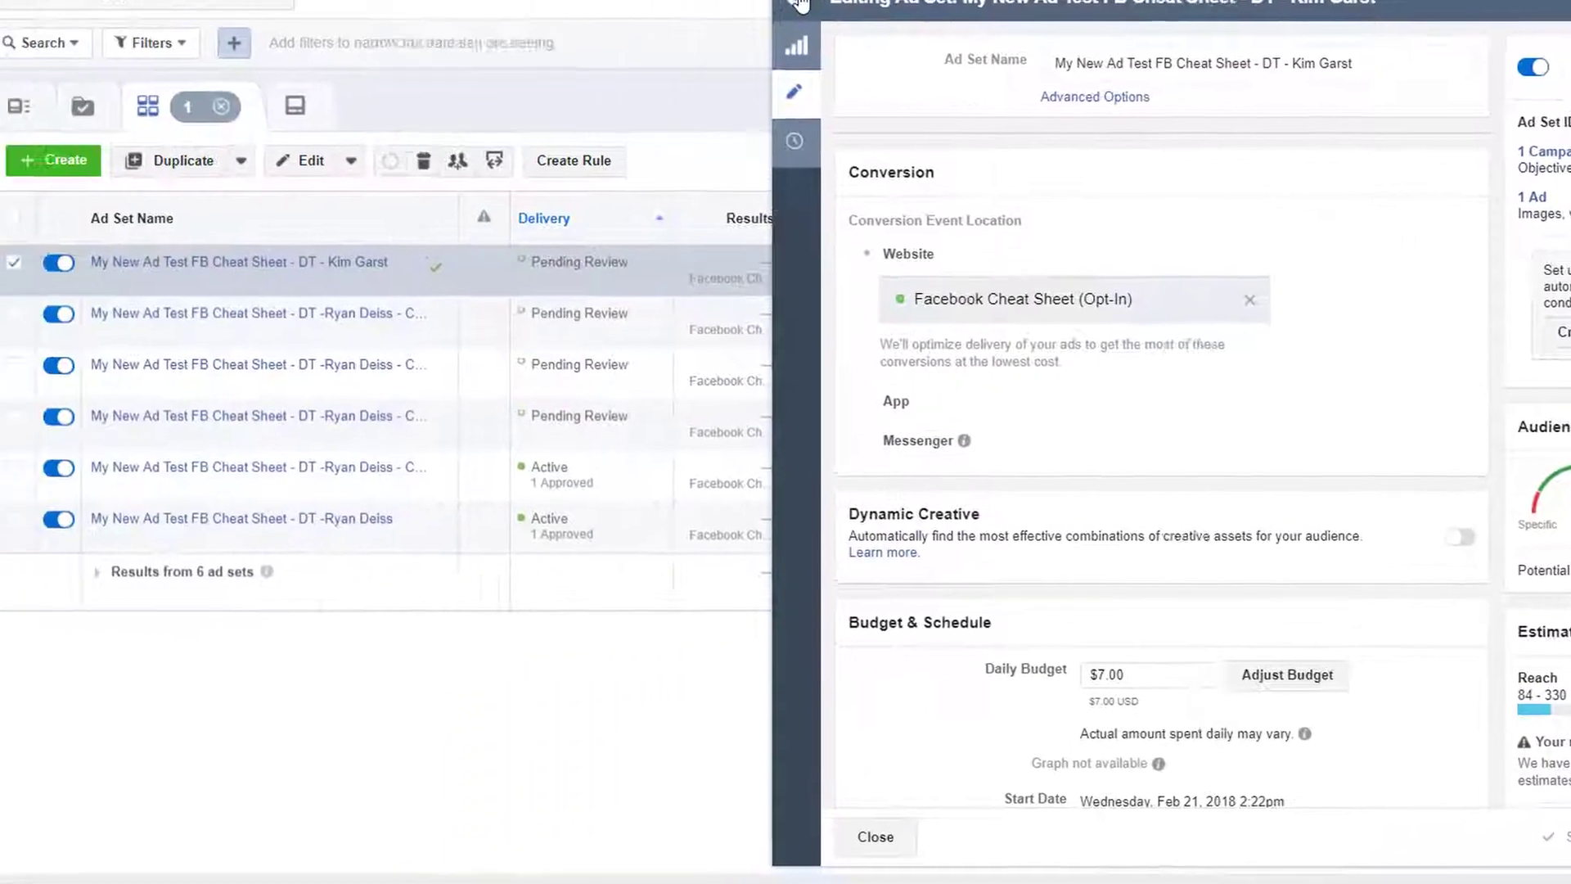
left_click(800, 4)
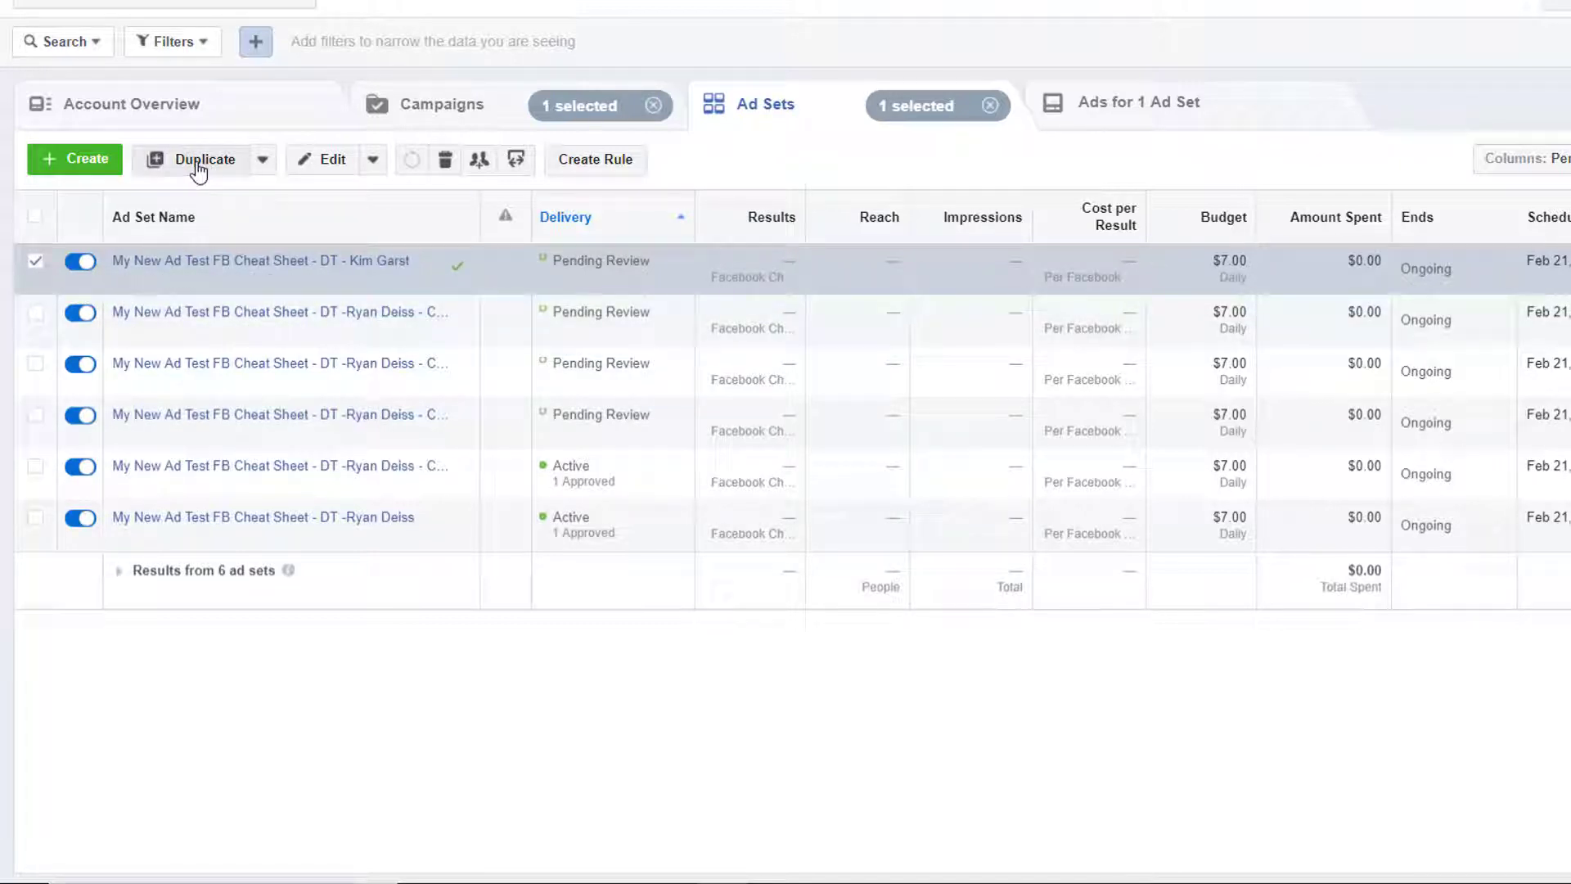
Step: Rename the second ad set, the copy below the Kim Garst one, as "My New Ad Test FB Cheat Sheet - DT - Brian Tracy"
left_click(35, 262)
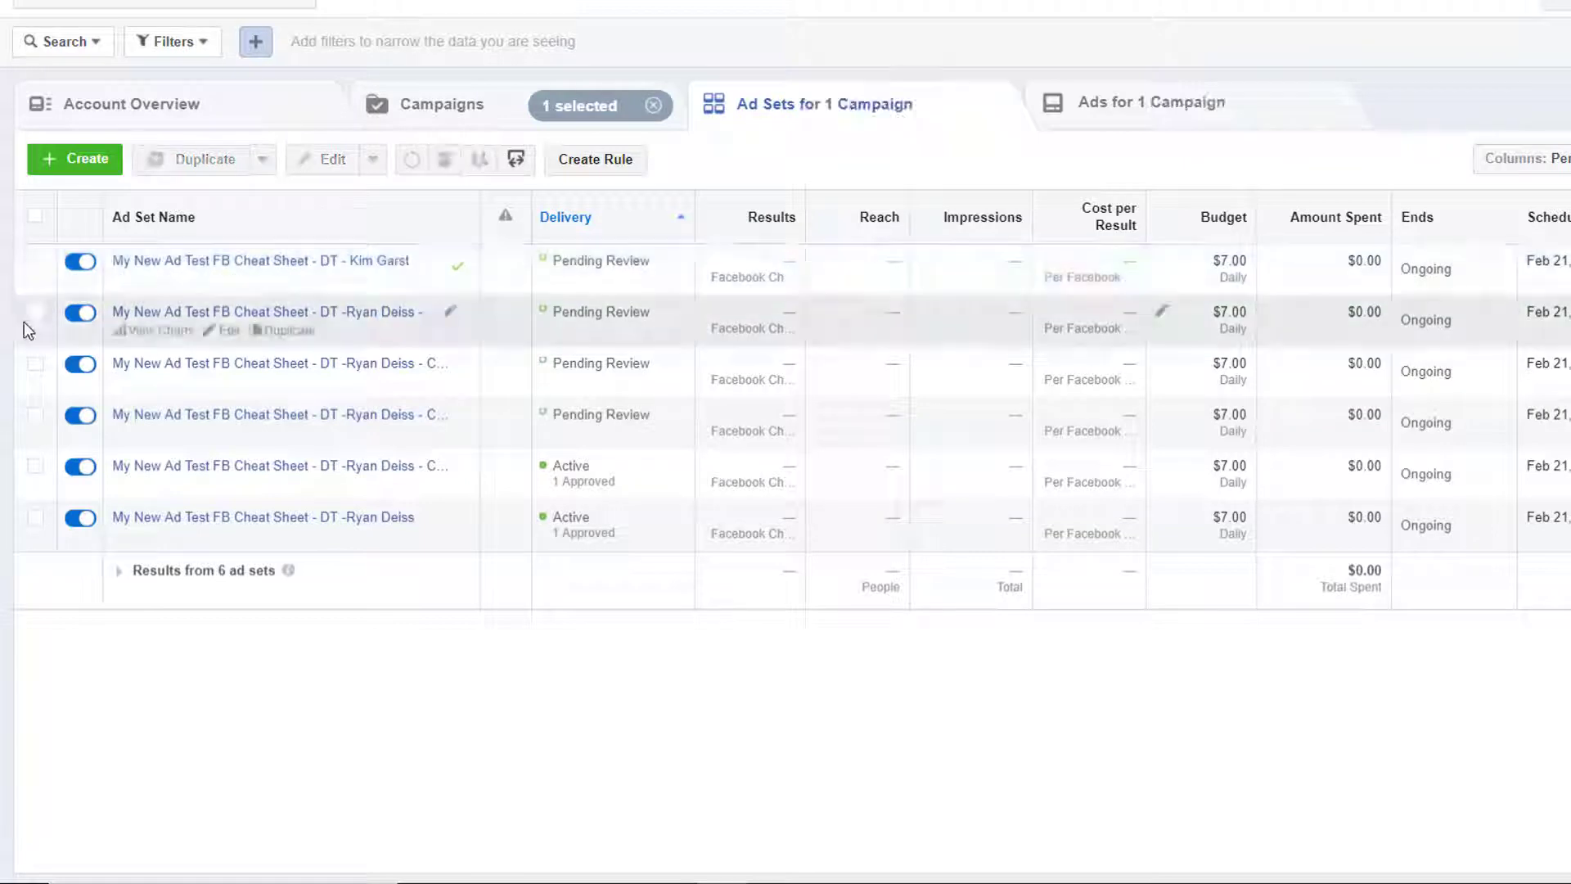
left_click(36, 318)
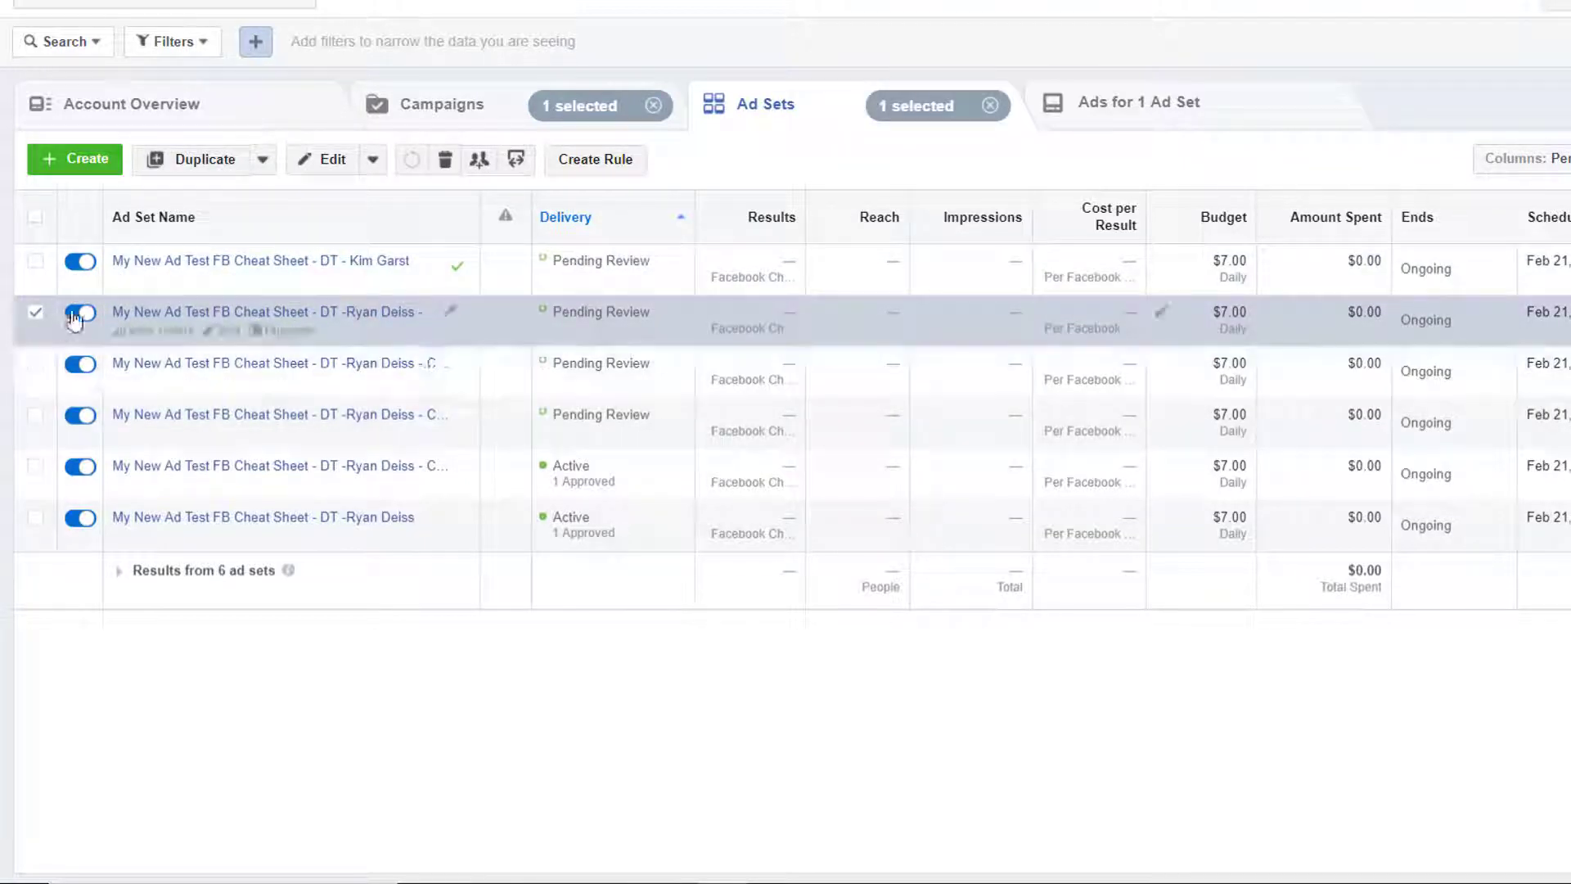
left_click(326, 164)
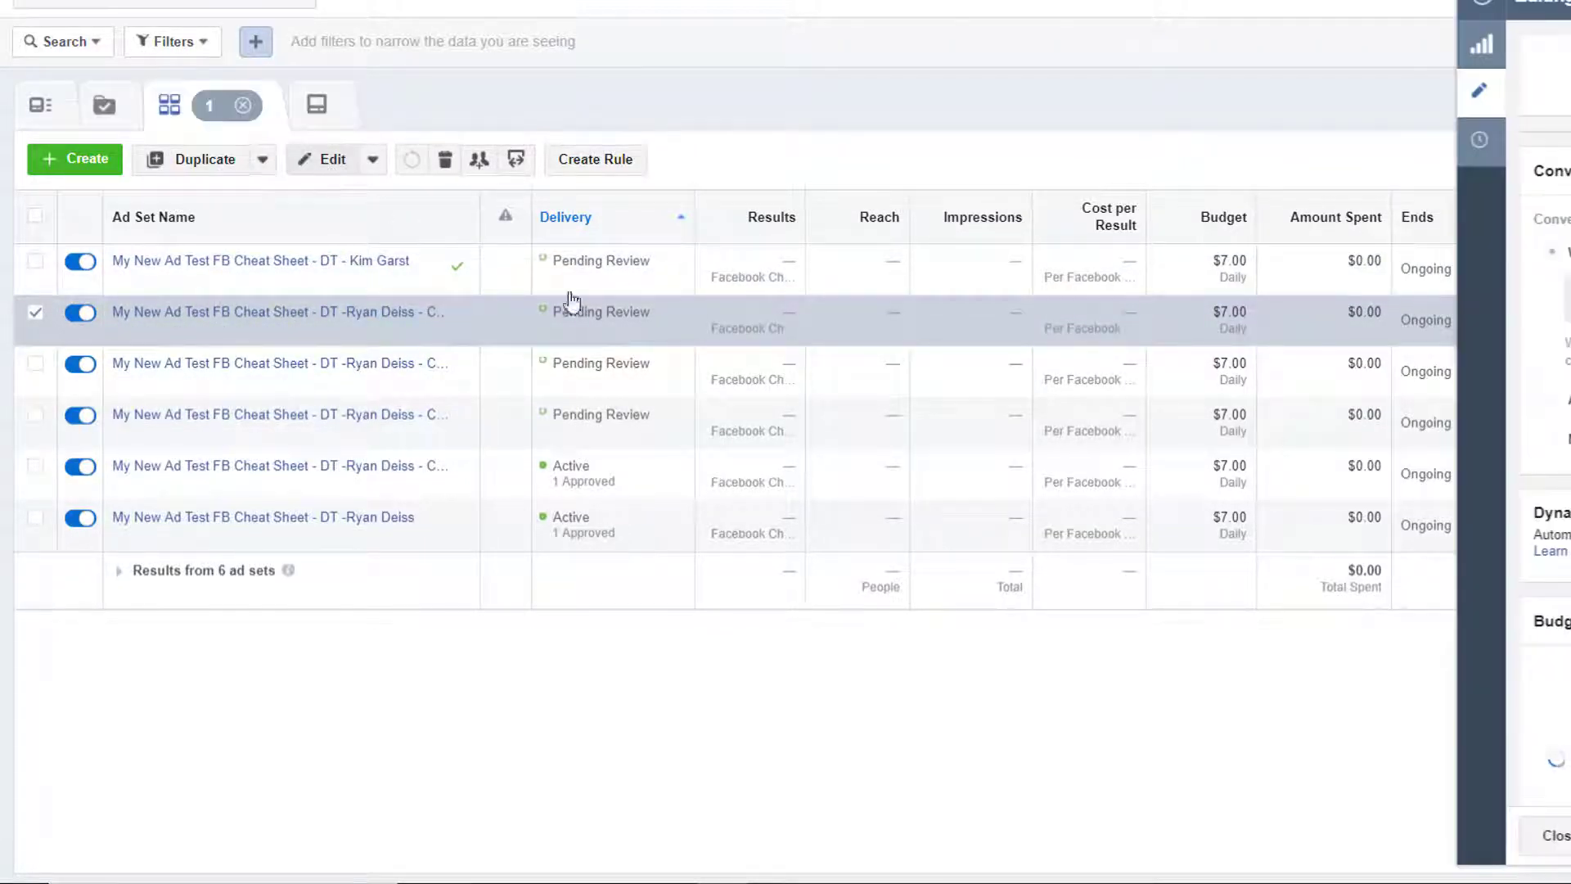
scroll(737, 524, "down", 5)
scroll(746, 503, "up", 5)
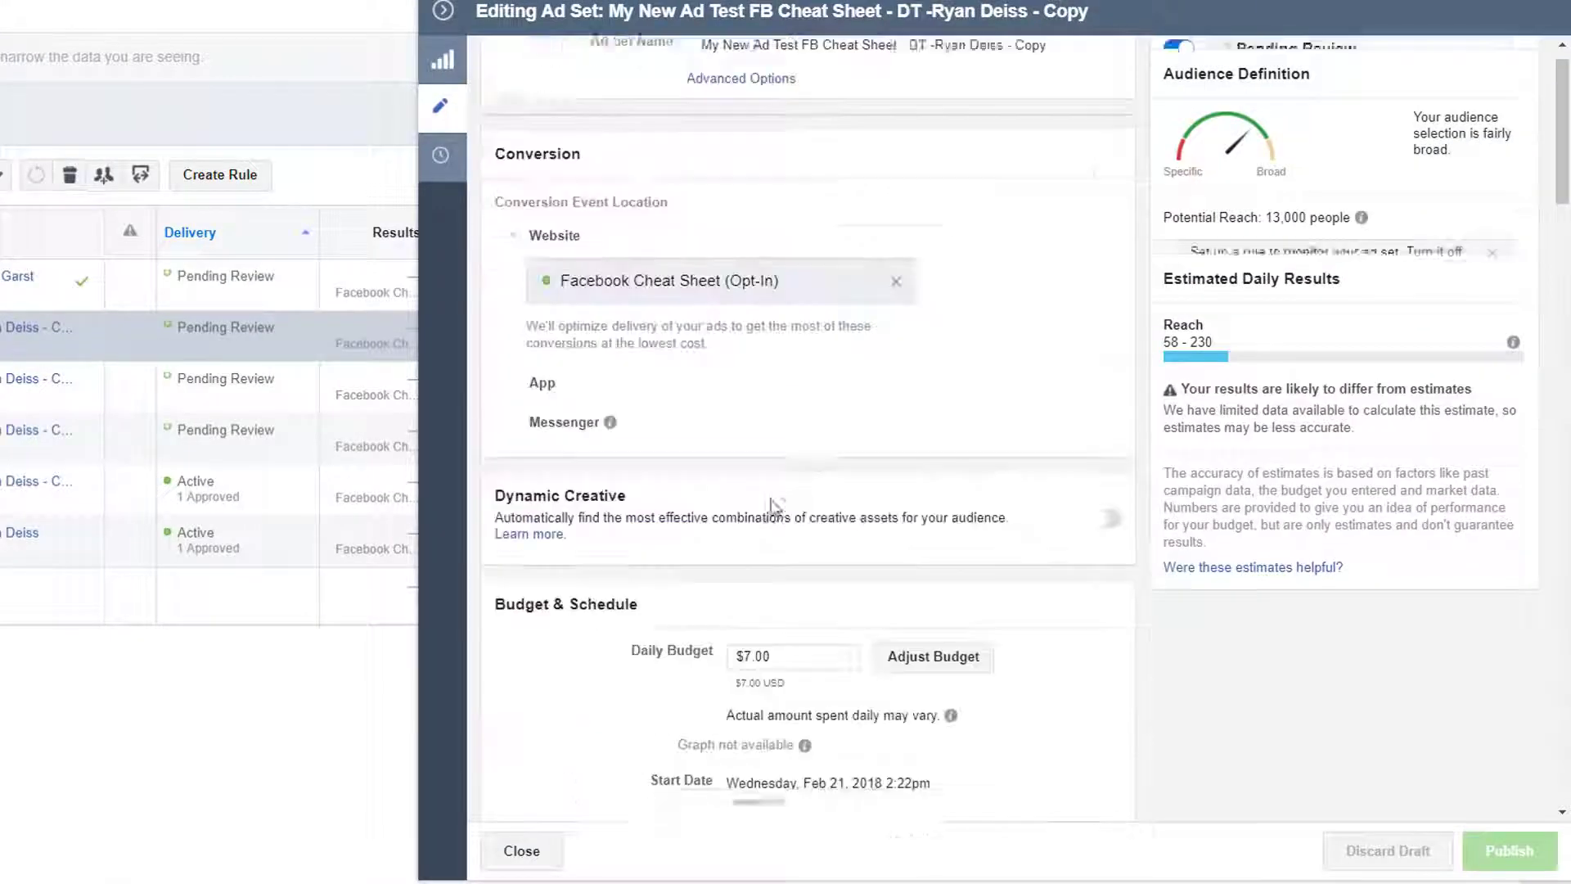
left_click_drag(1053, 79, 941, 80)
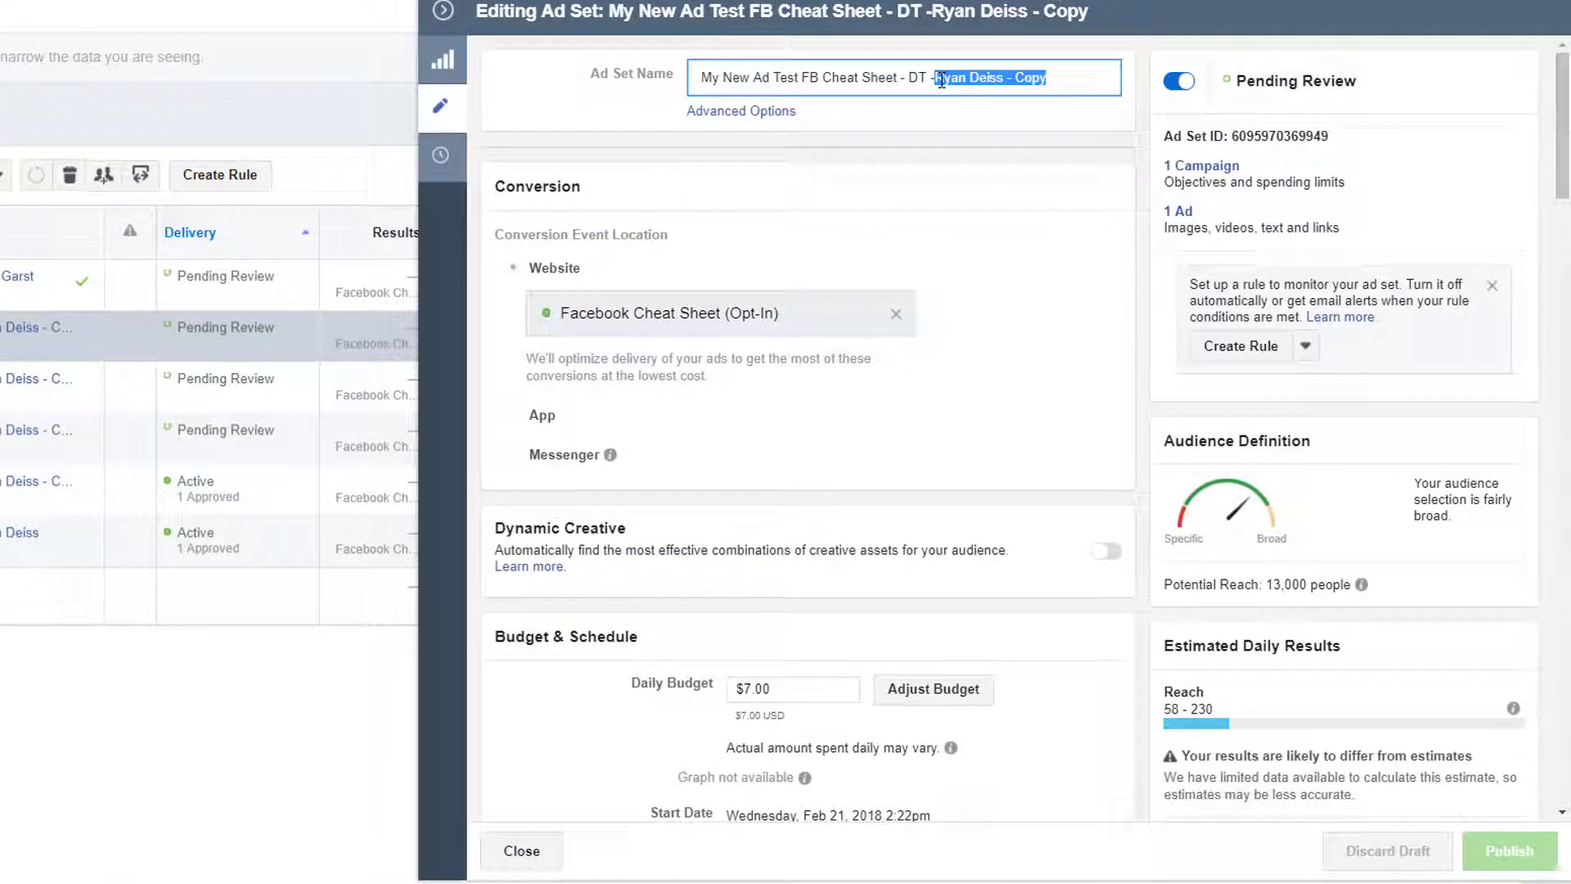
key("BackSpace")
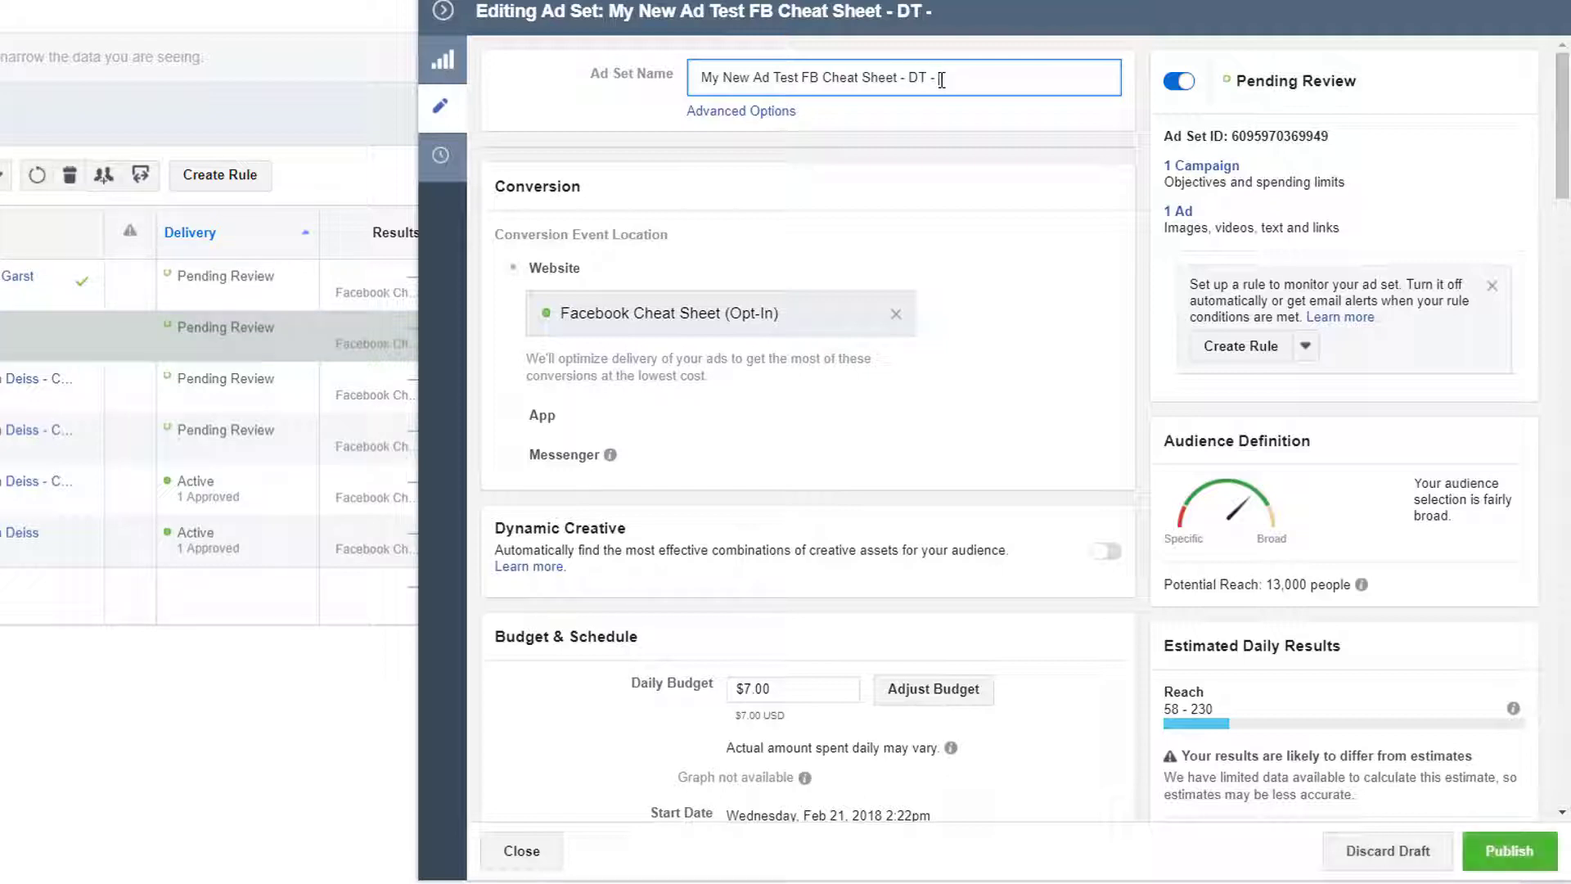
type("Brian Tracy")
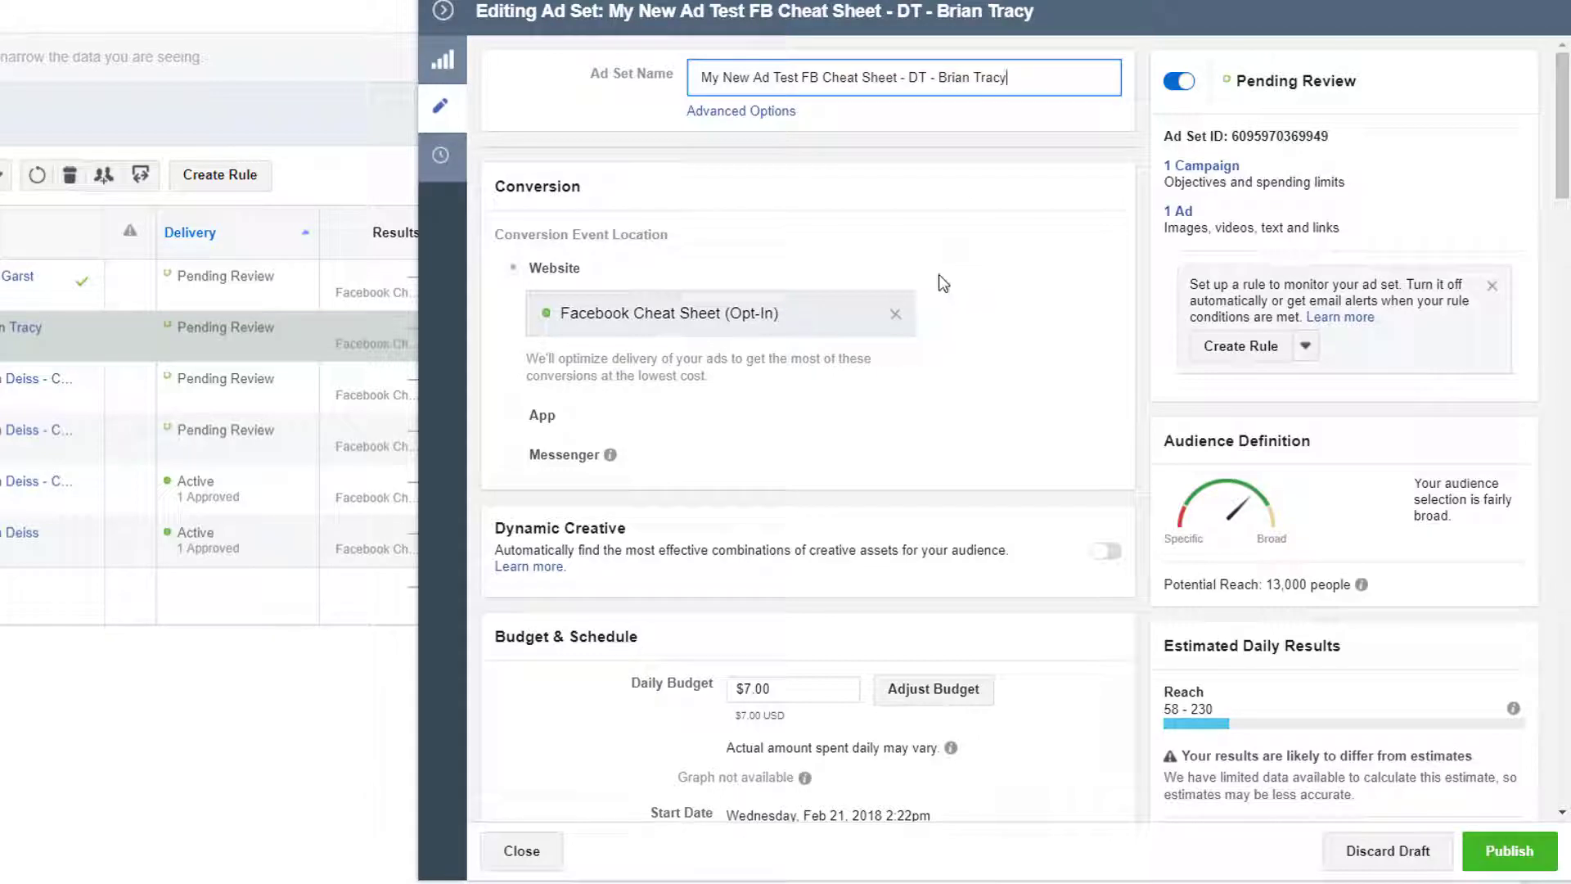
Step: Replace the Ryan Deiss interest with Brian Tracy in this ad set's detailed targeting, publish the changes and close the editor
scroll(939, 273, "down", 15)
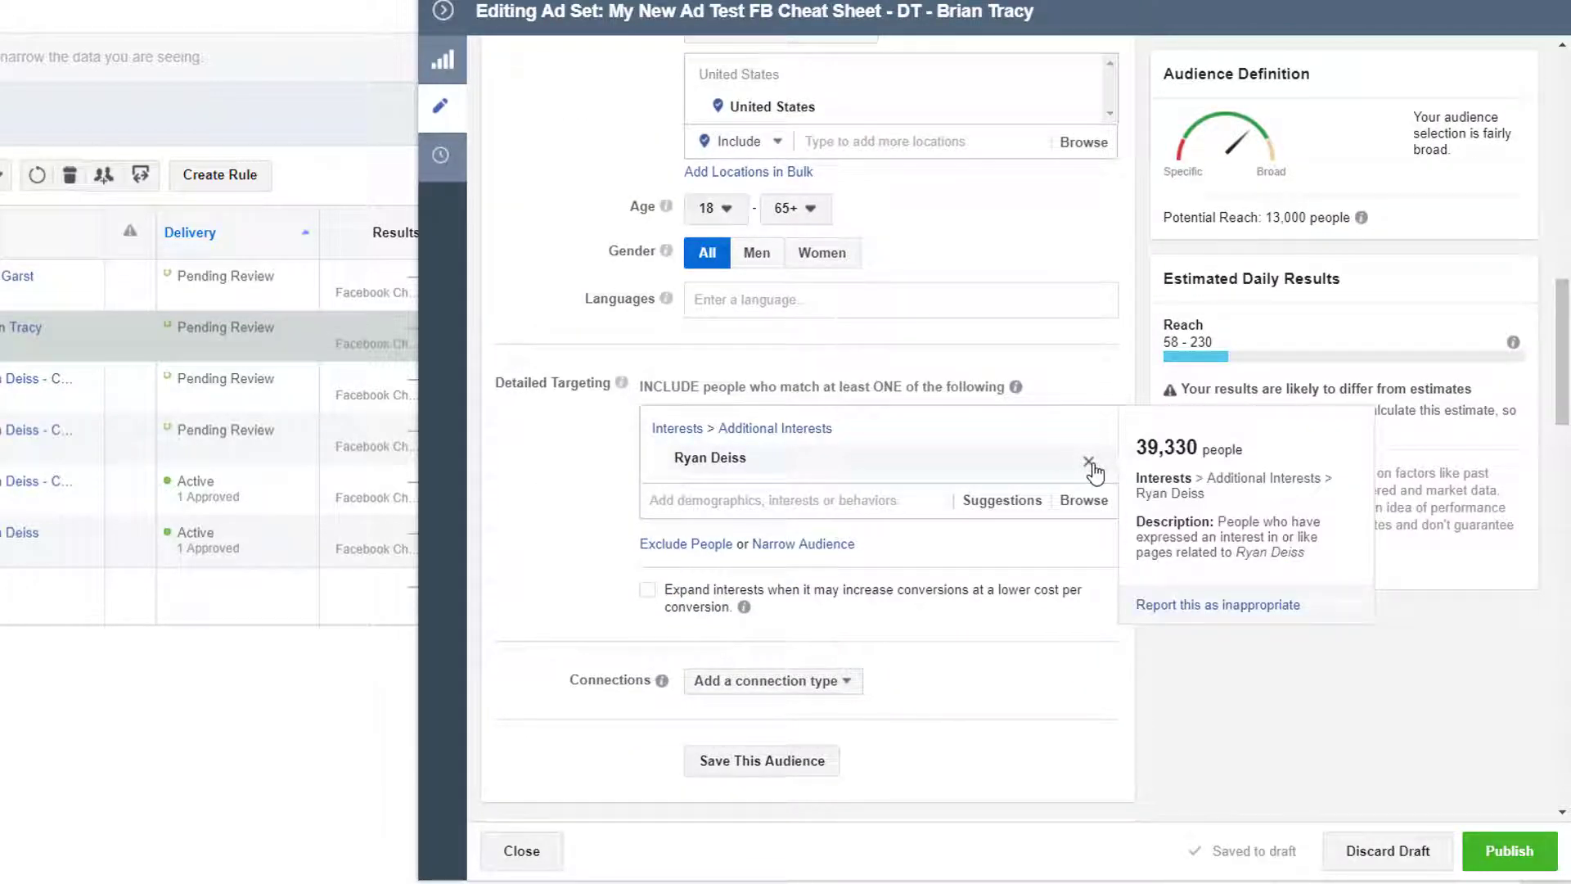
left_click(1089, 463)
left_click(735, 422)
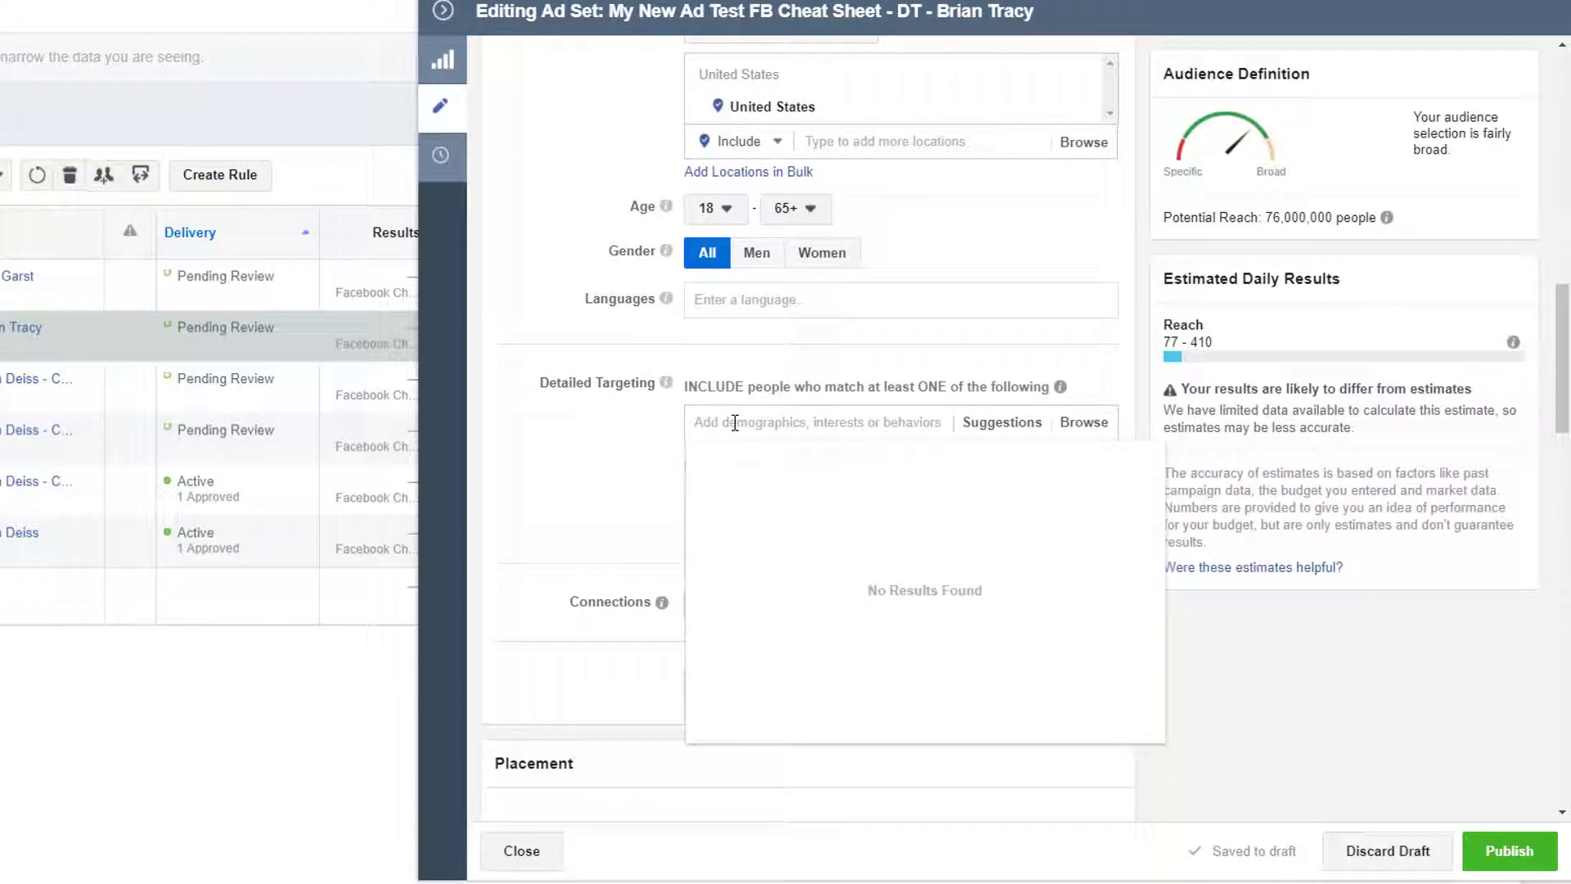
type("Brian T")
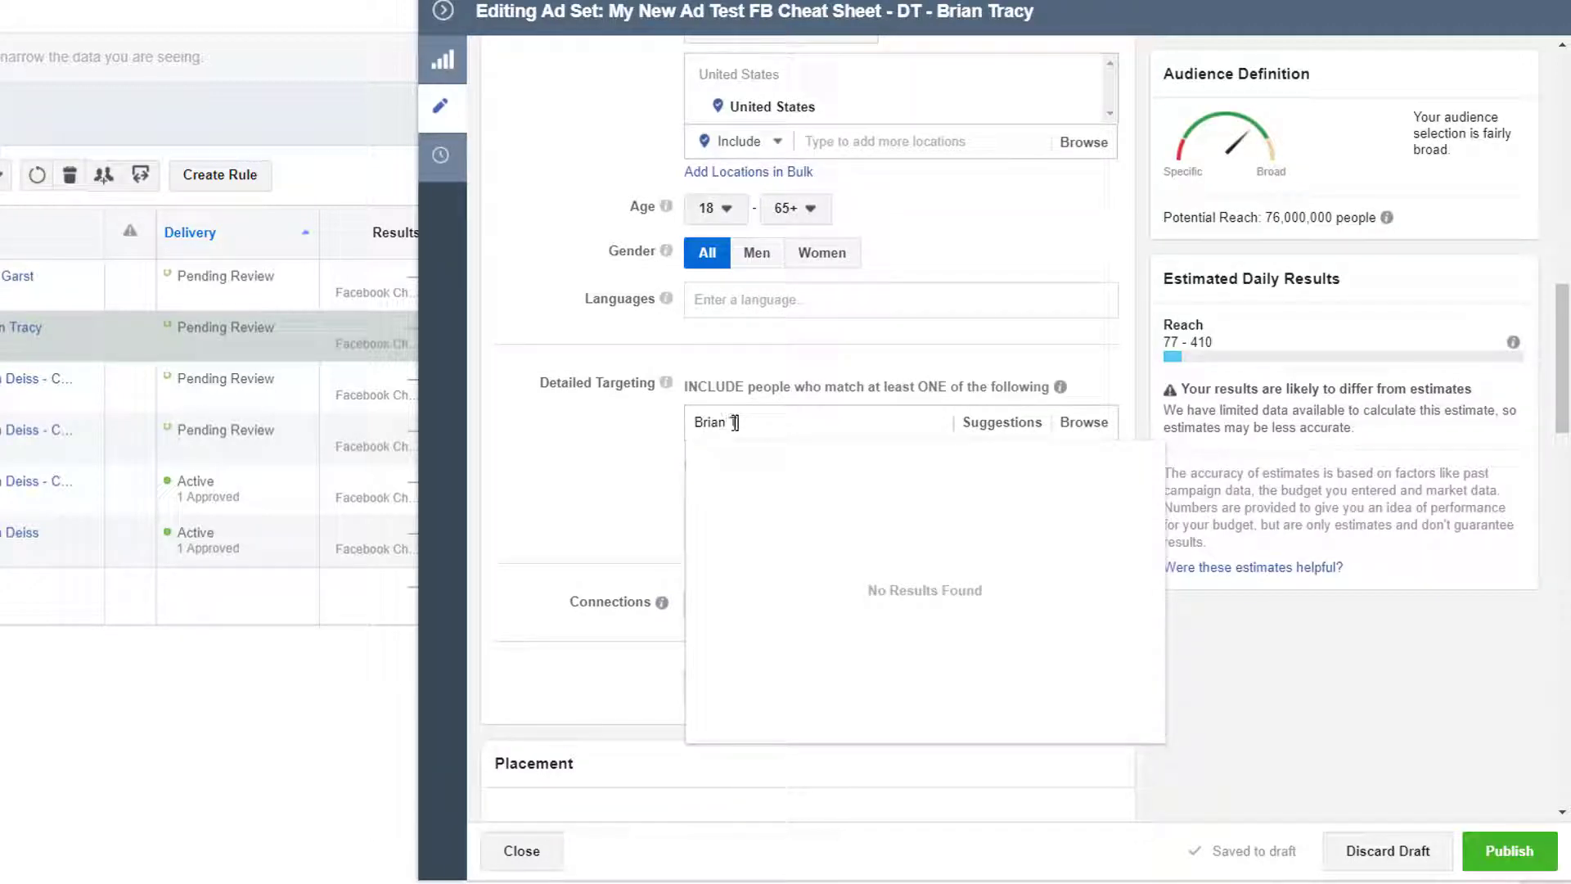
type("racy")
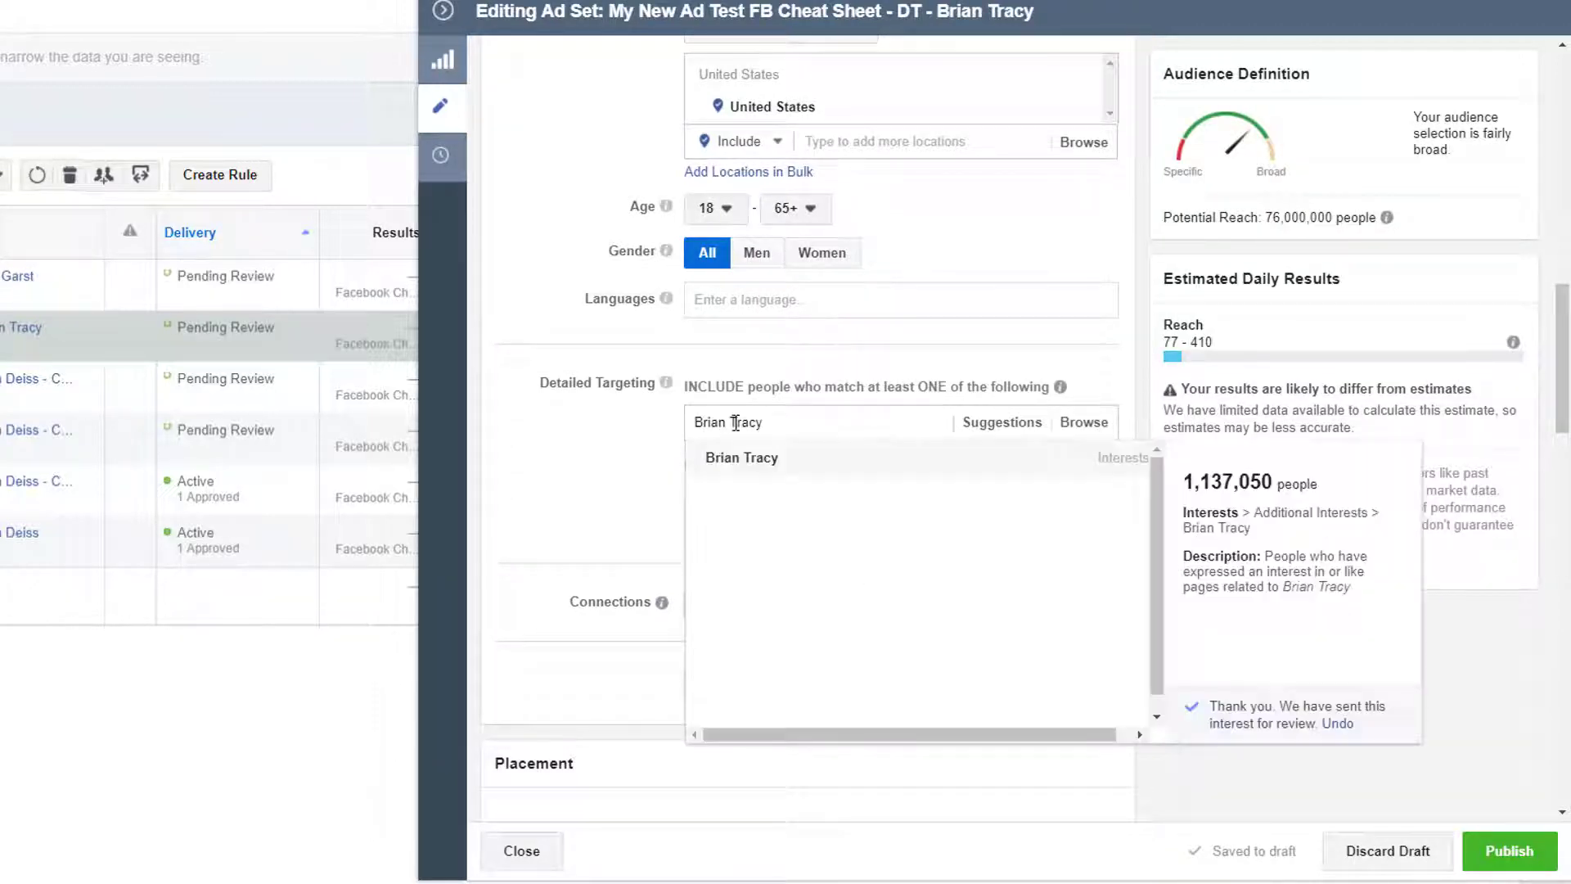
left_click(720, 460)
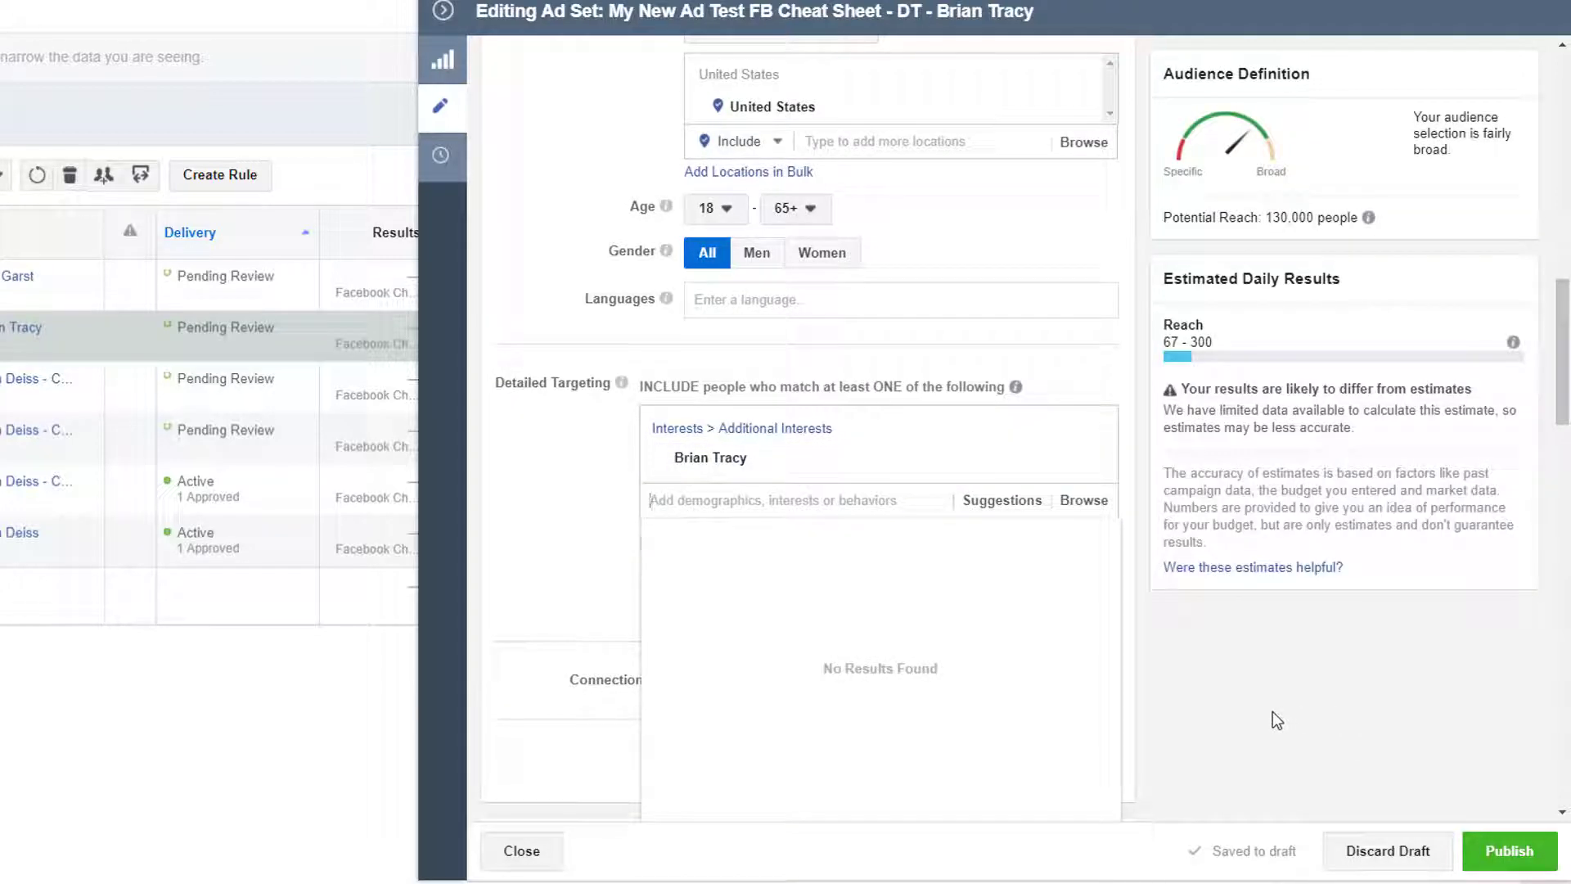
left_click(1277, 721)
left_click(1479, 858)
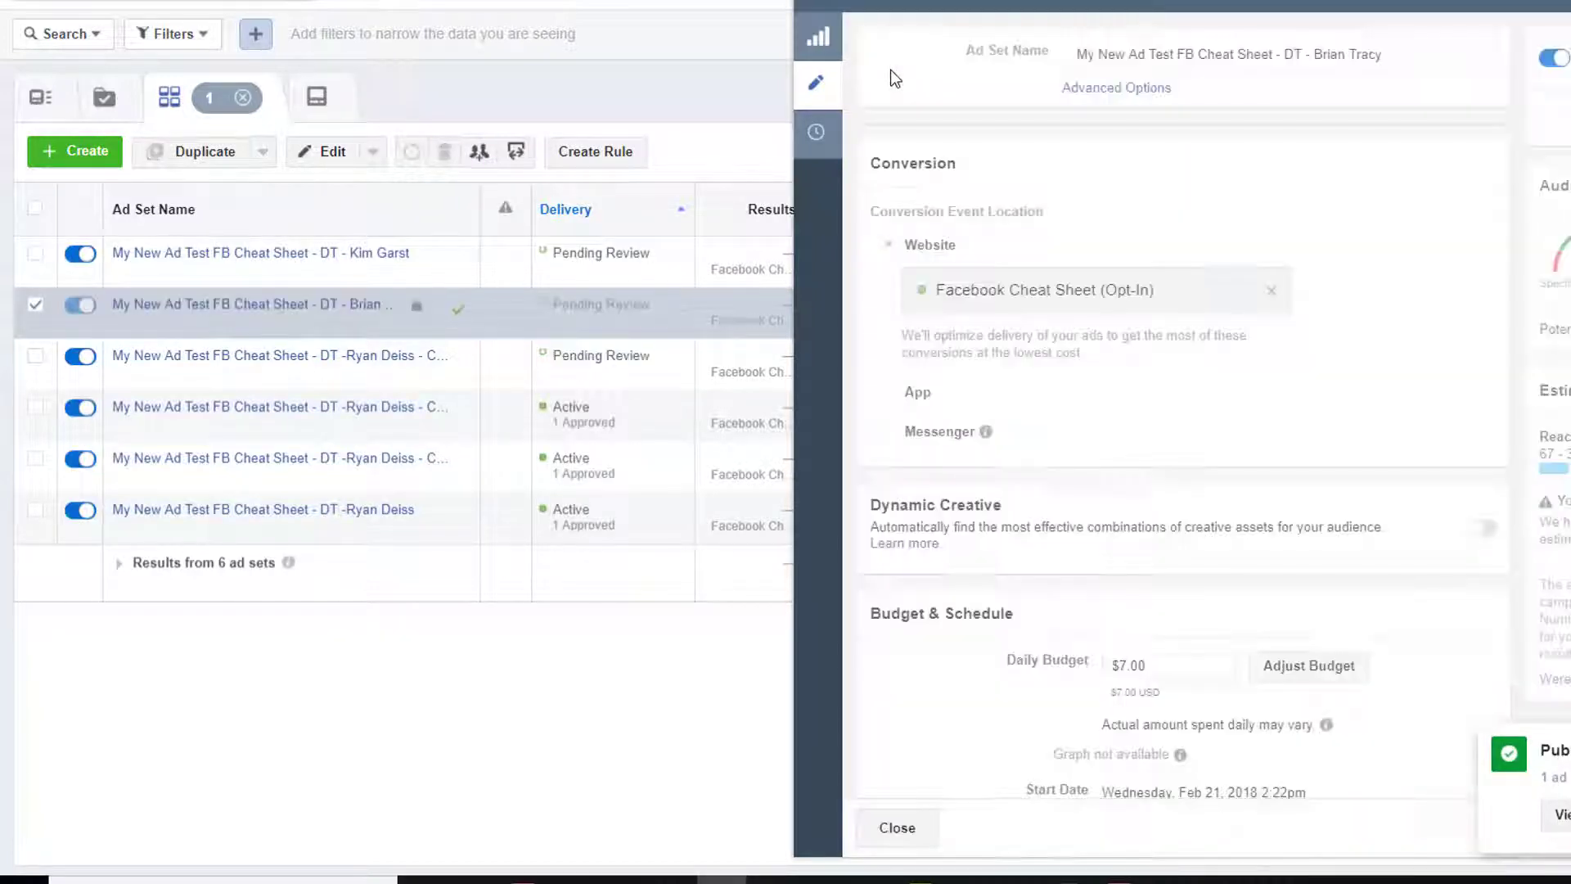
left_click(821, 3)
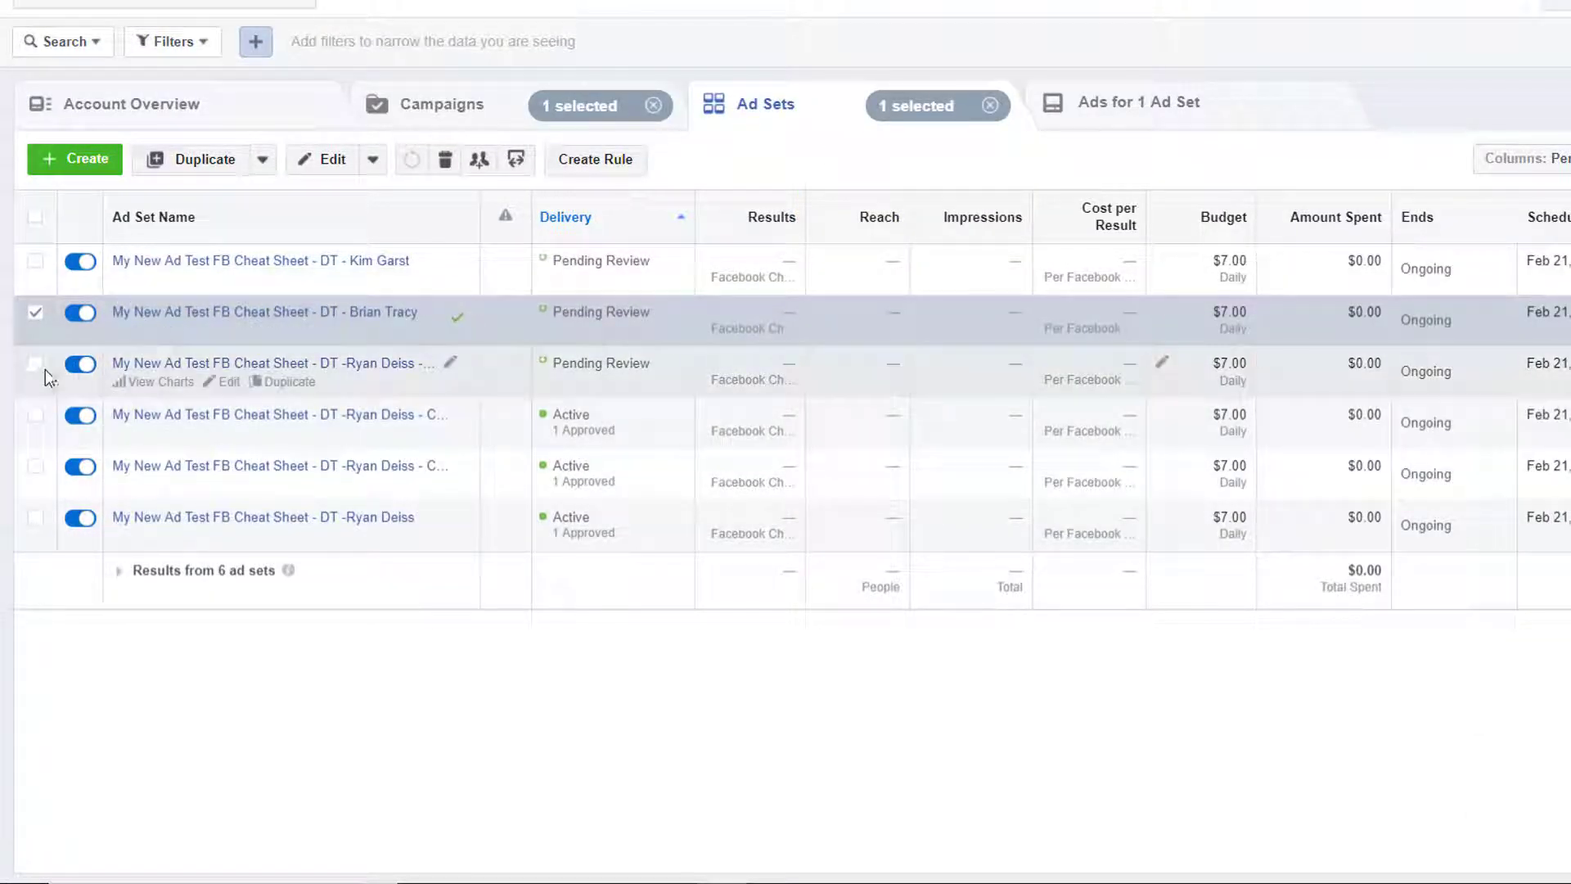
Step: Rename the third ad set, the copy below the Brian Tracy one, as "My New Ad Test FB Cheat Sheet - DT - Russell Brunson"
left_click(35, 313)
left_click(36, 365)
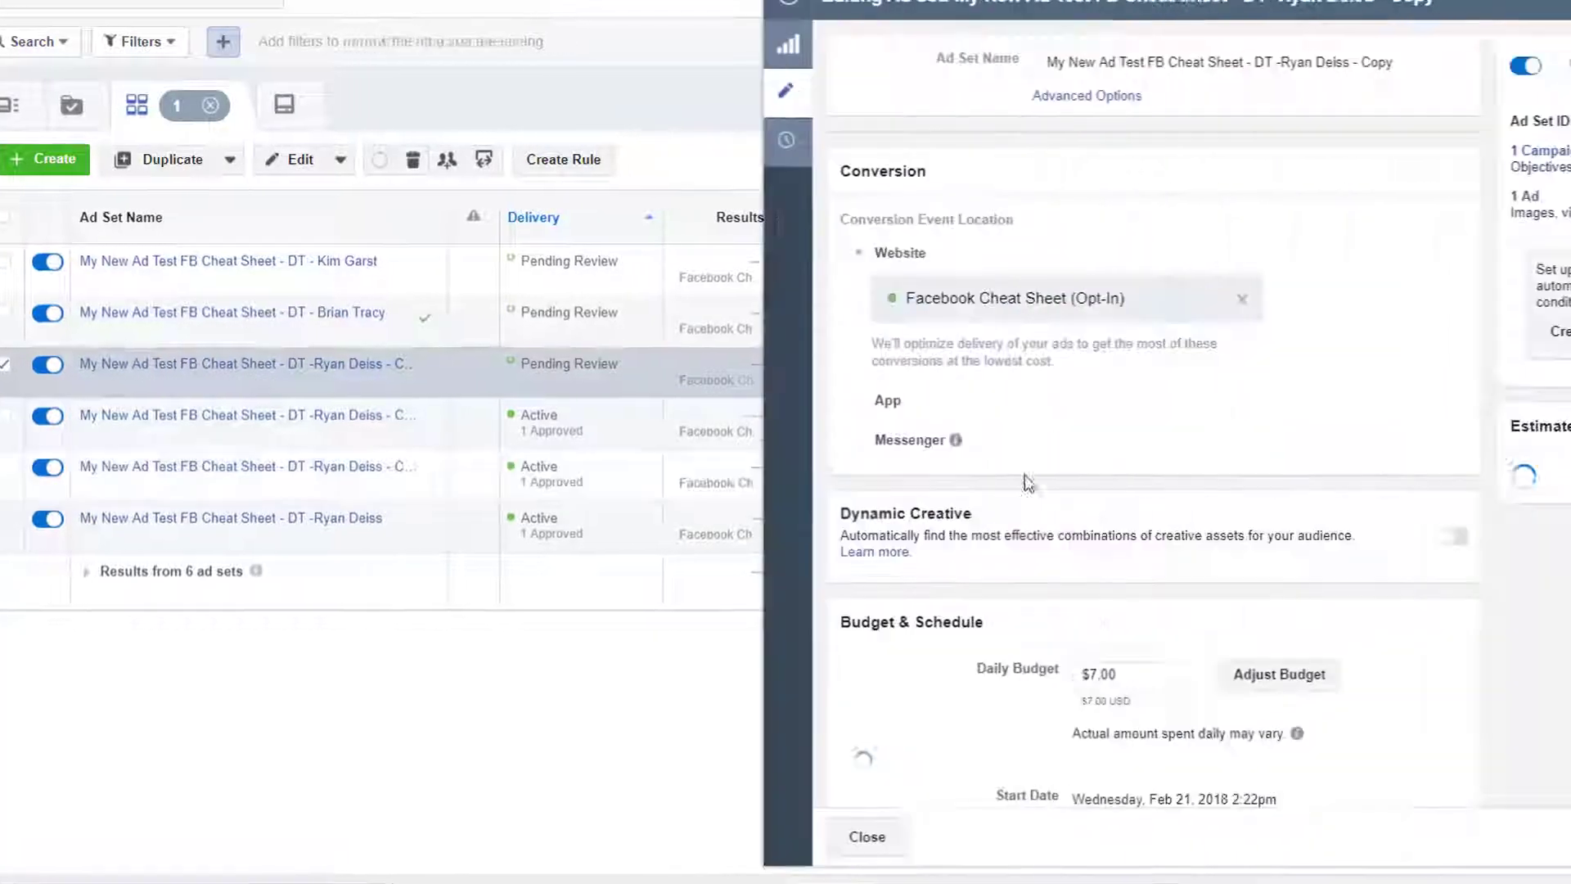
scroll(1227, 484, "down", 4)
scroll(838, 492, "up", 5)
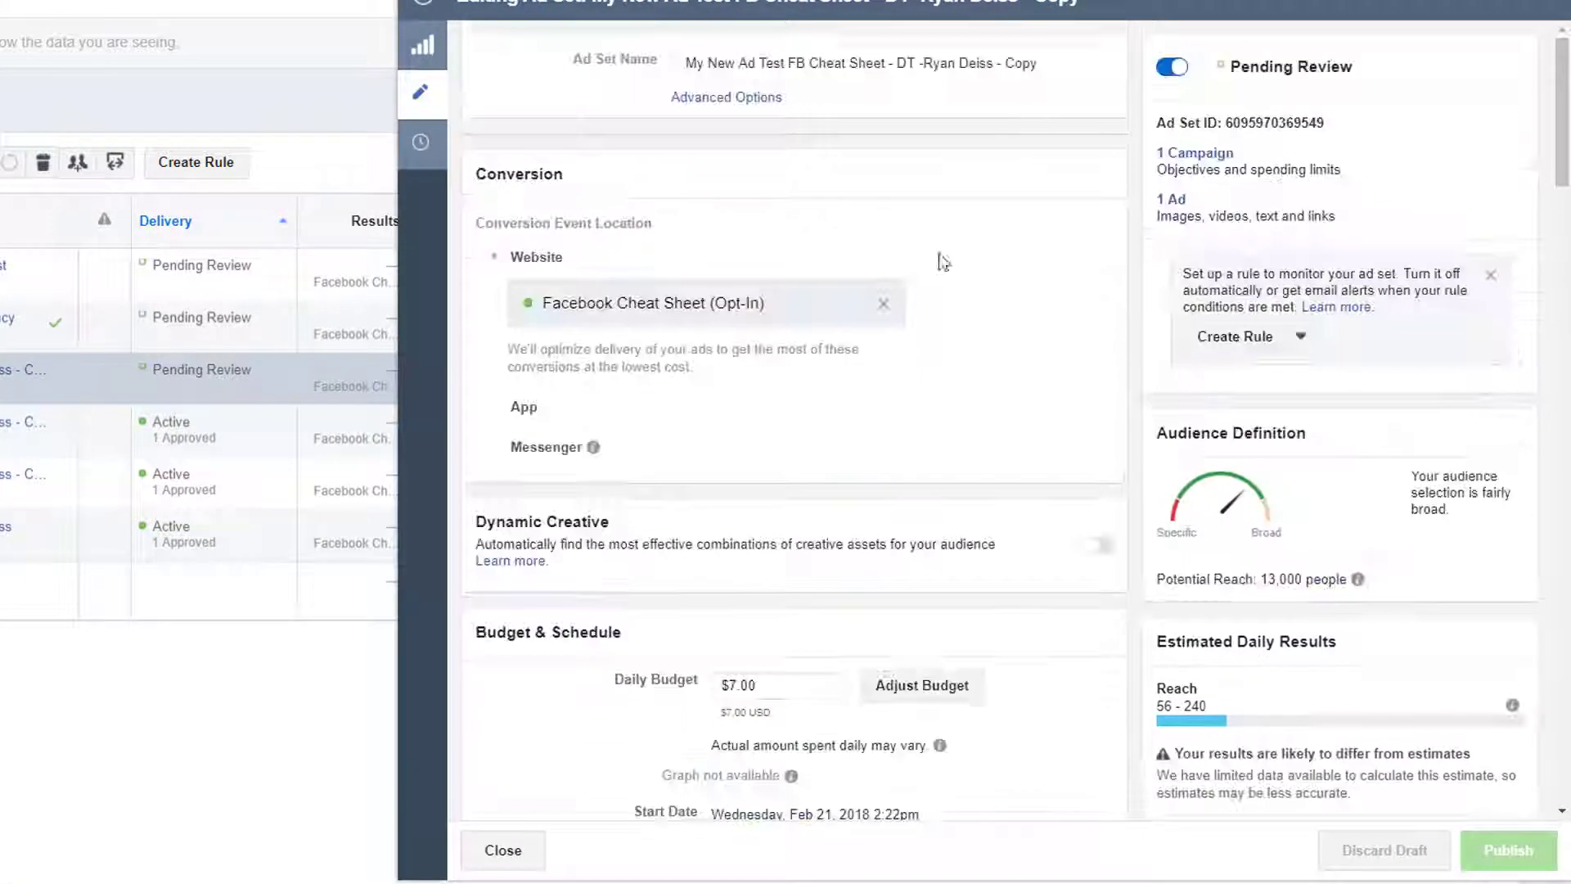
left_click_drag(1038, 63, 927, 63)
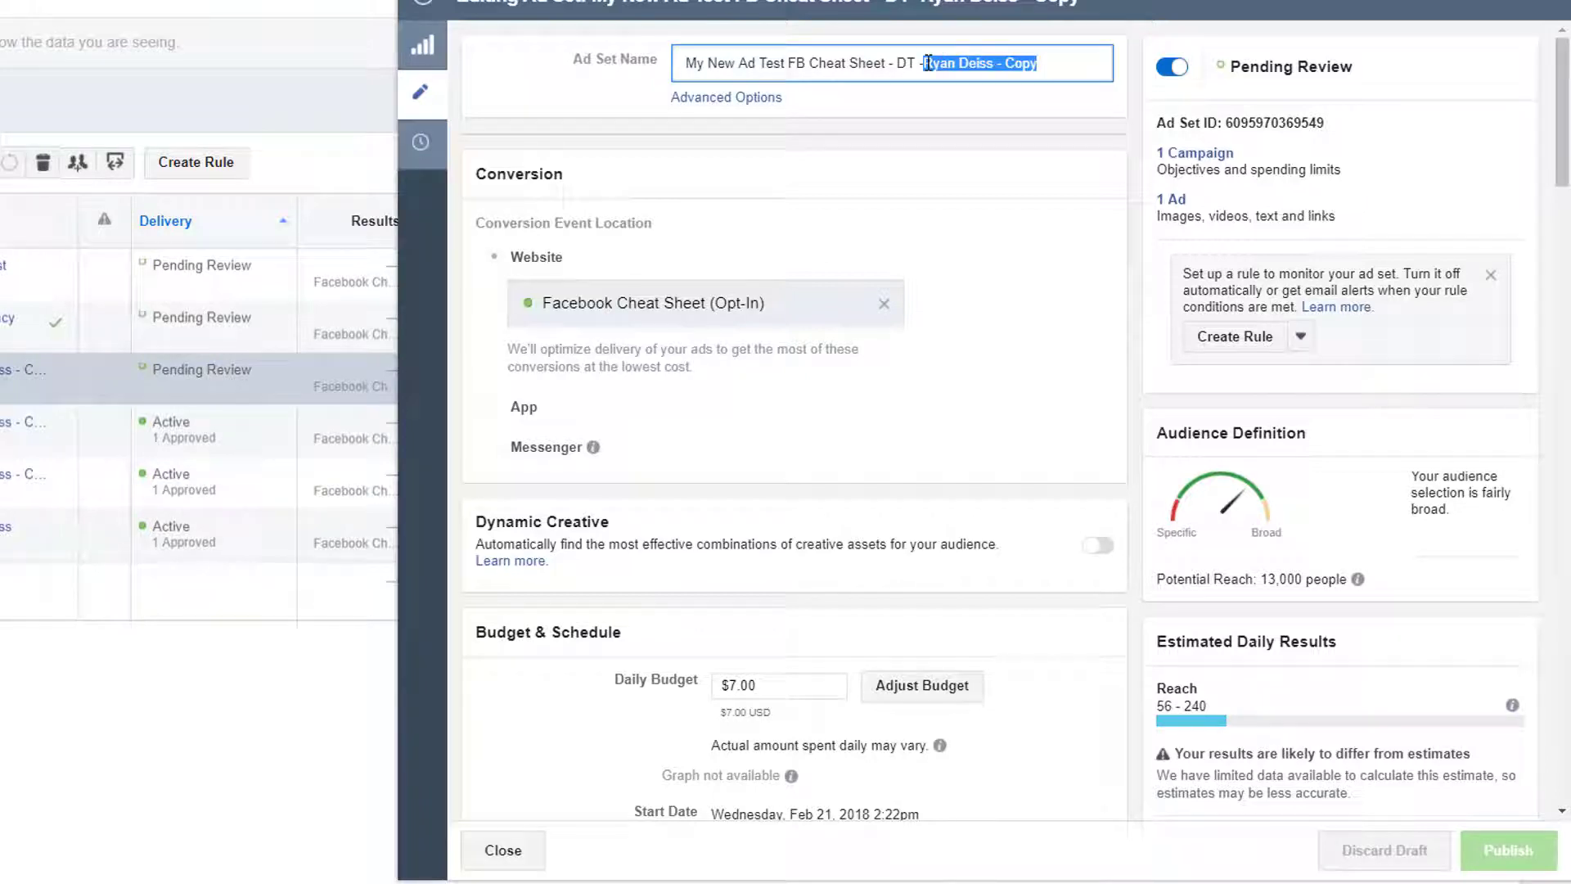
key("BackSpace")
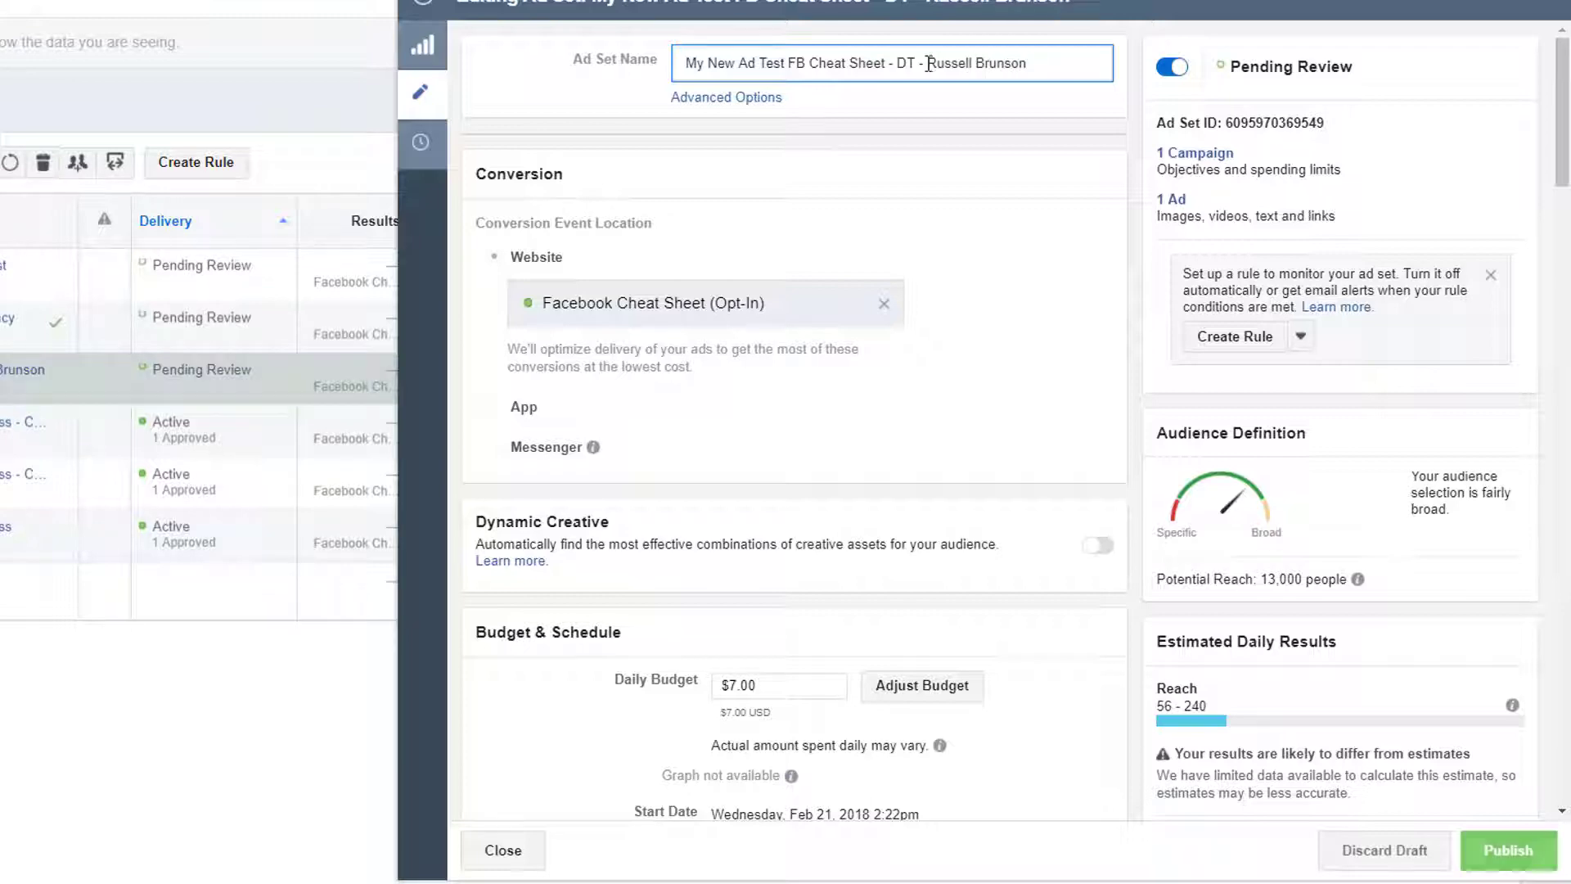
Step: Replace the Ryan Deiss interest with Russell Brunson in this ad set's detailed targeting and publish the changes
scroll(946, 320, "down", 5)
scroll(724, 617, "down", 5)
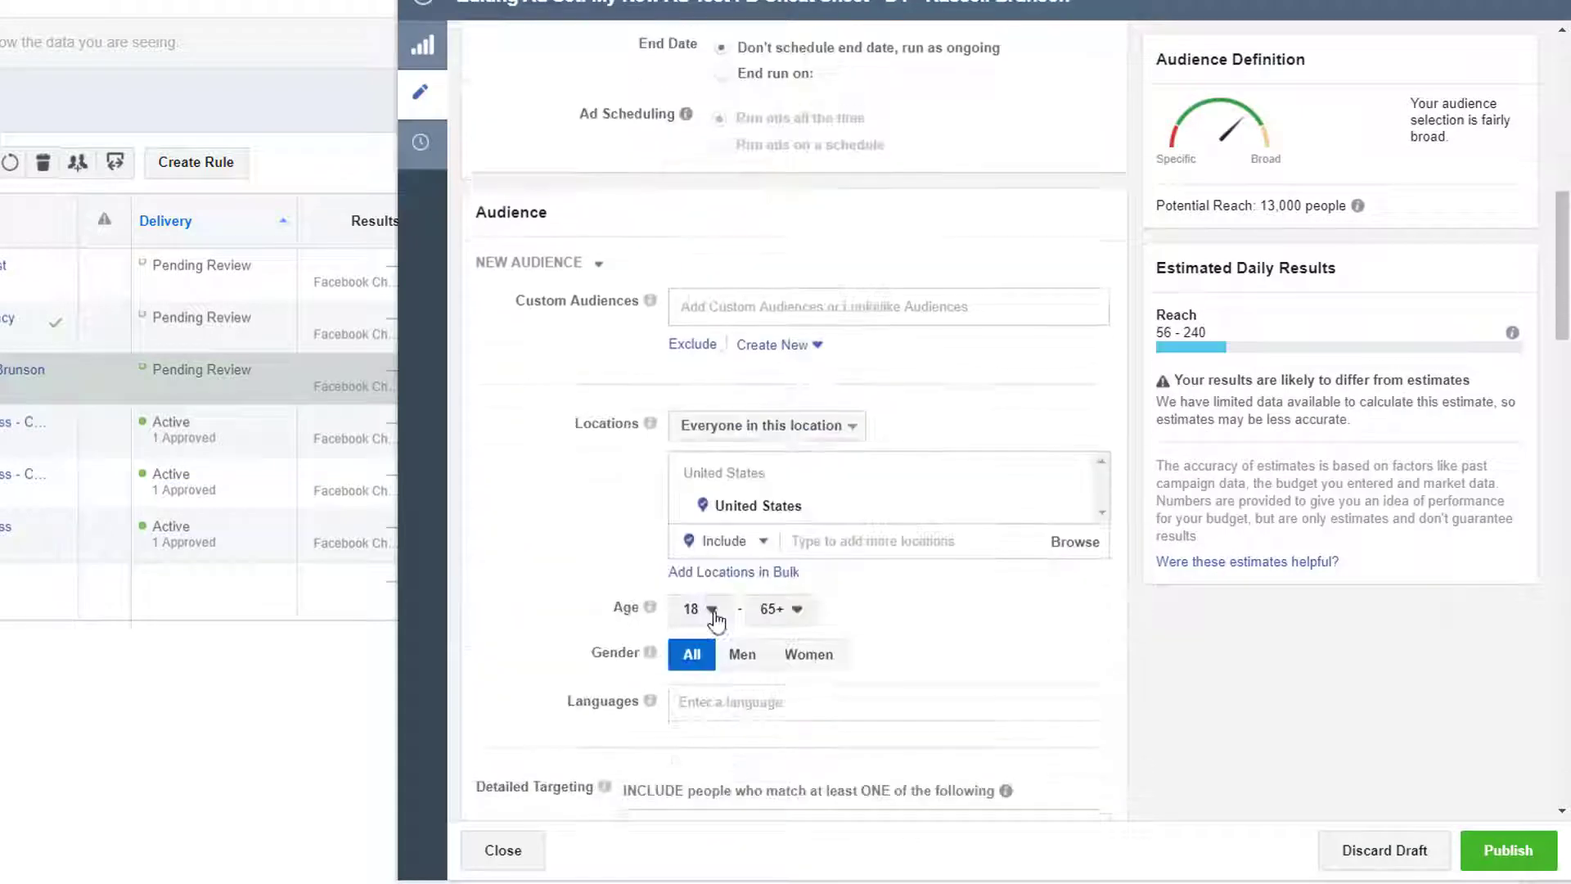
scroll(736, 655, "down", 3)
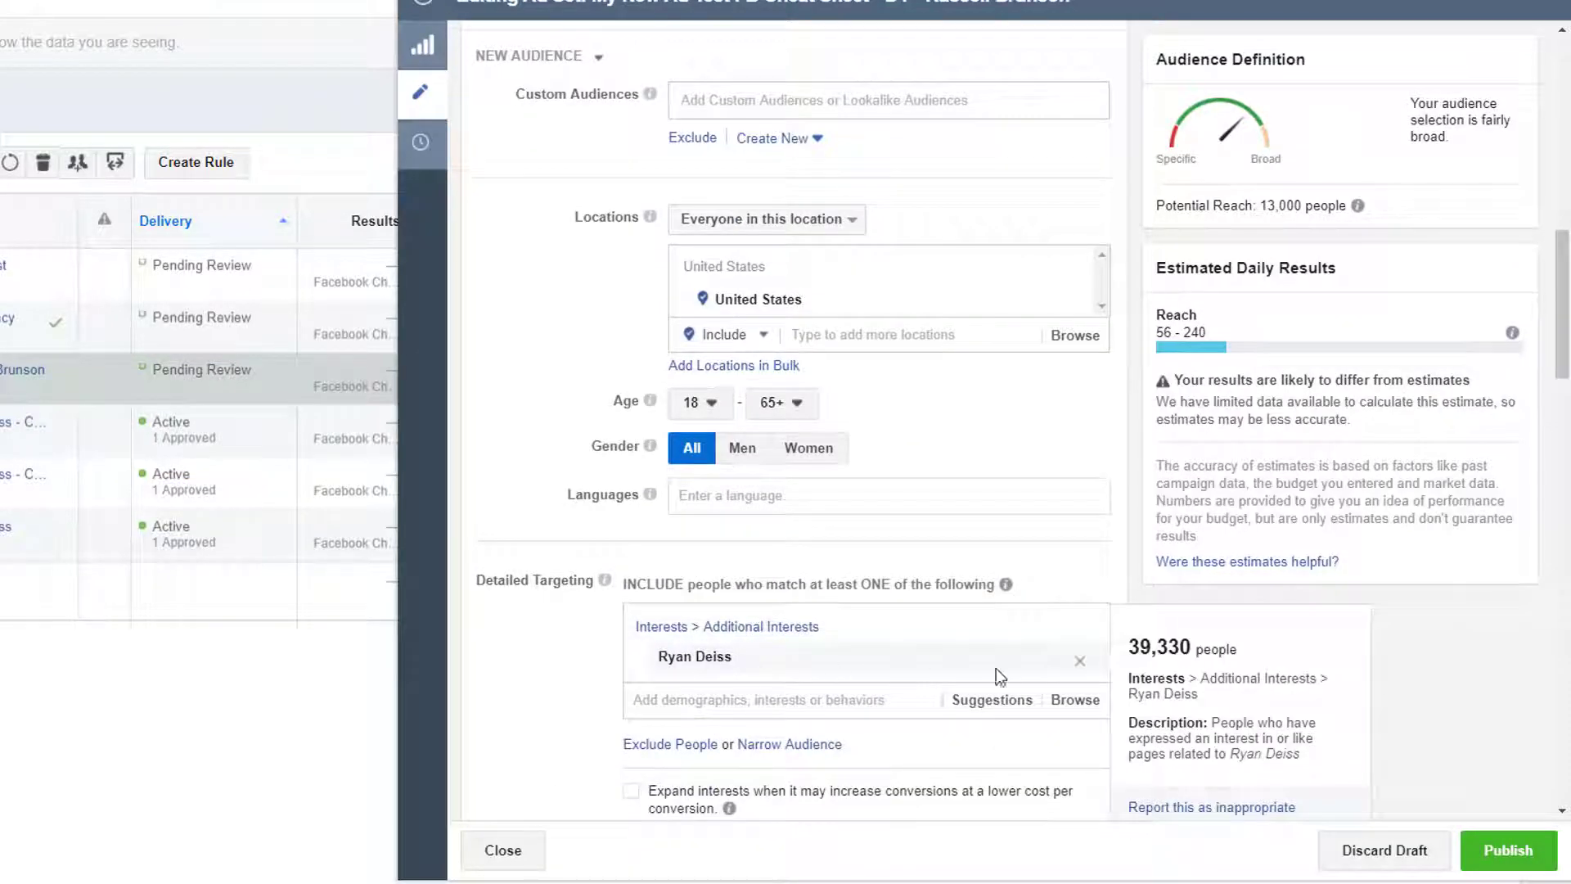
left_click(1079, 661)
left_click(704, 620)
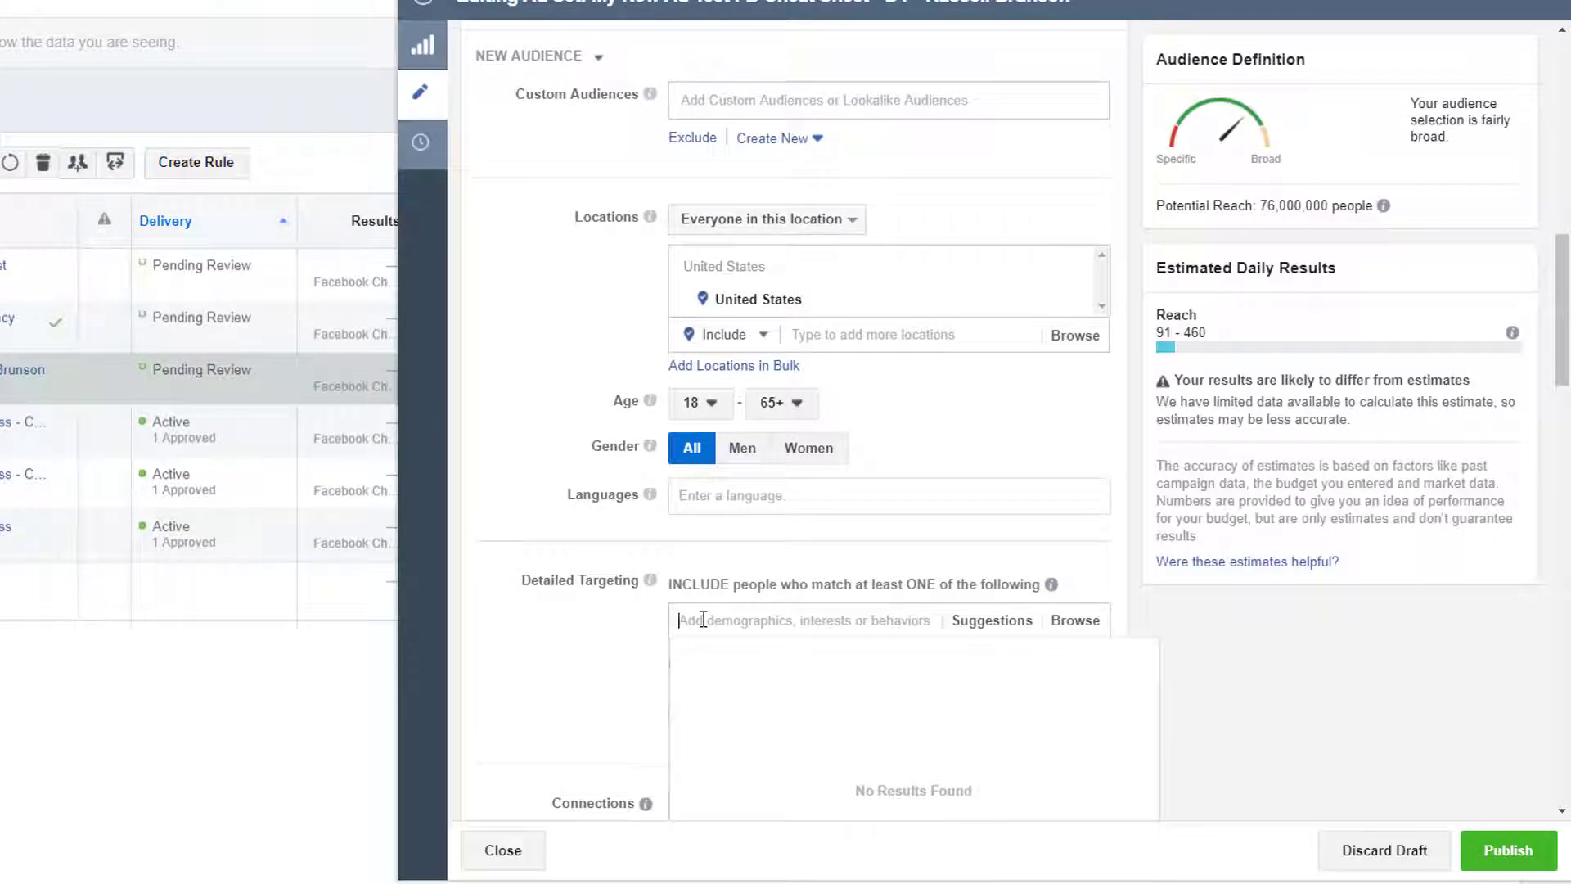
type("Russell Bru")
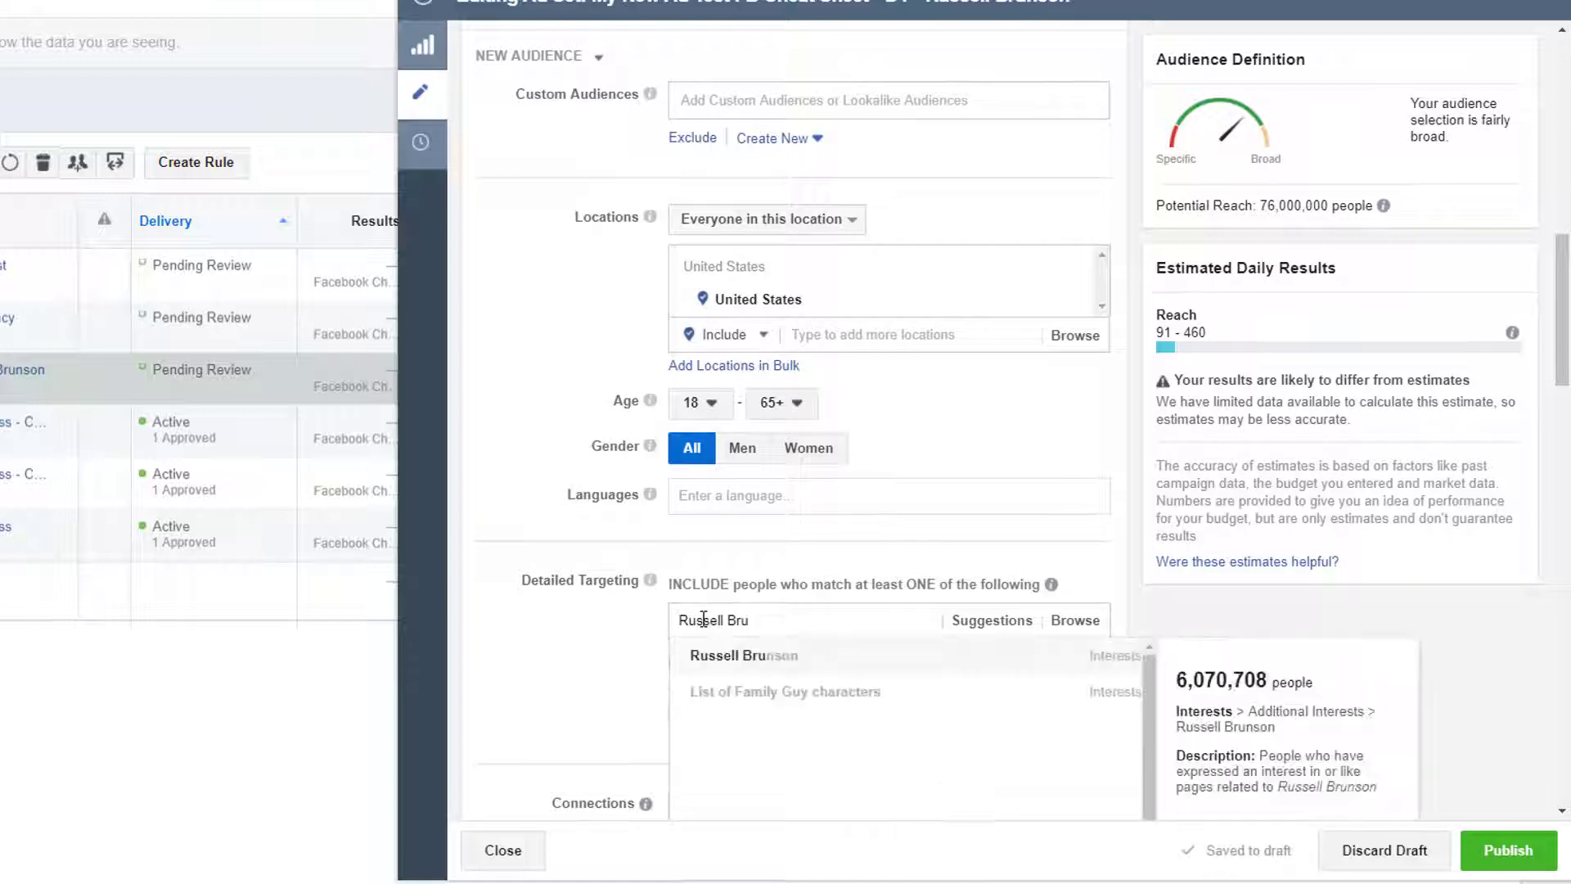
left_click(735, 655)
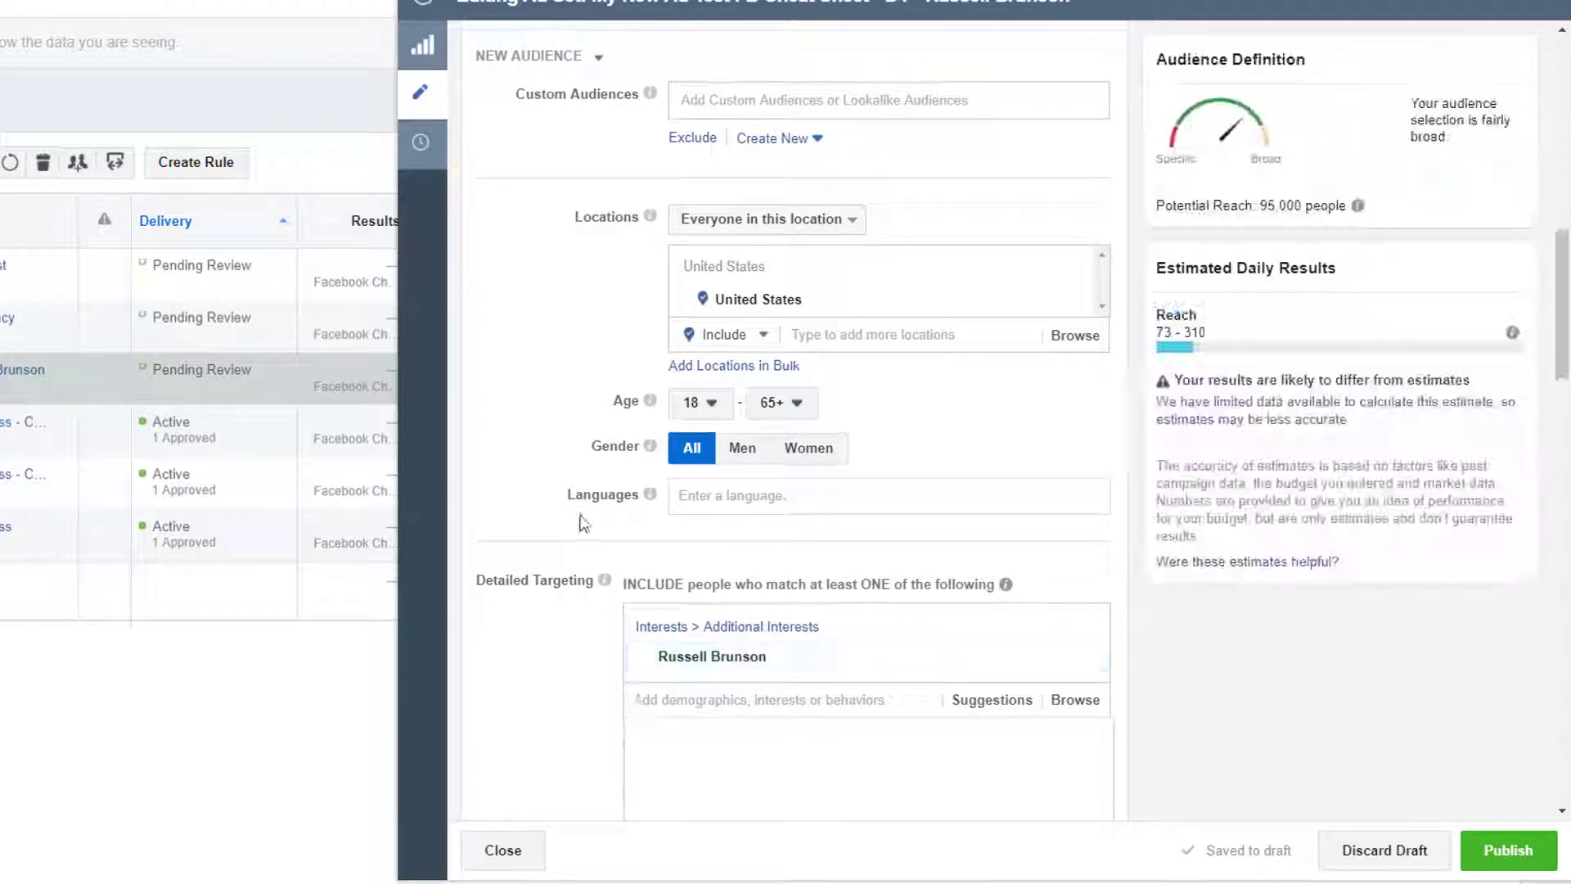
left_click(1508, 850)
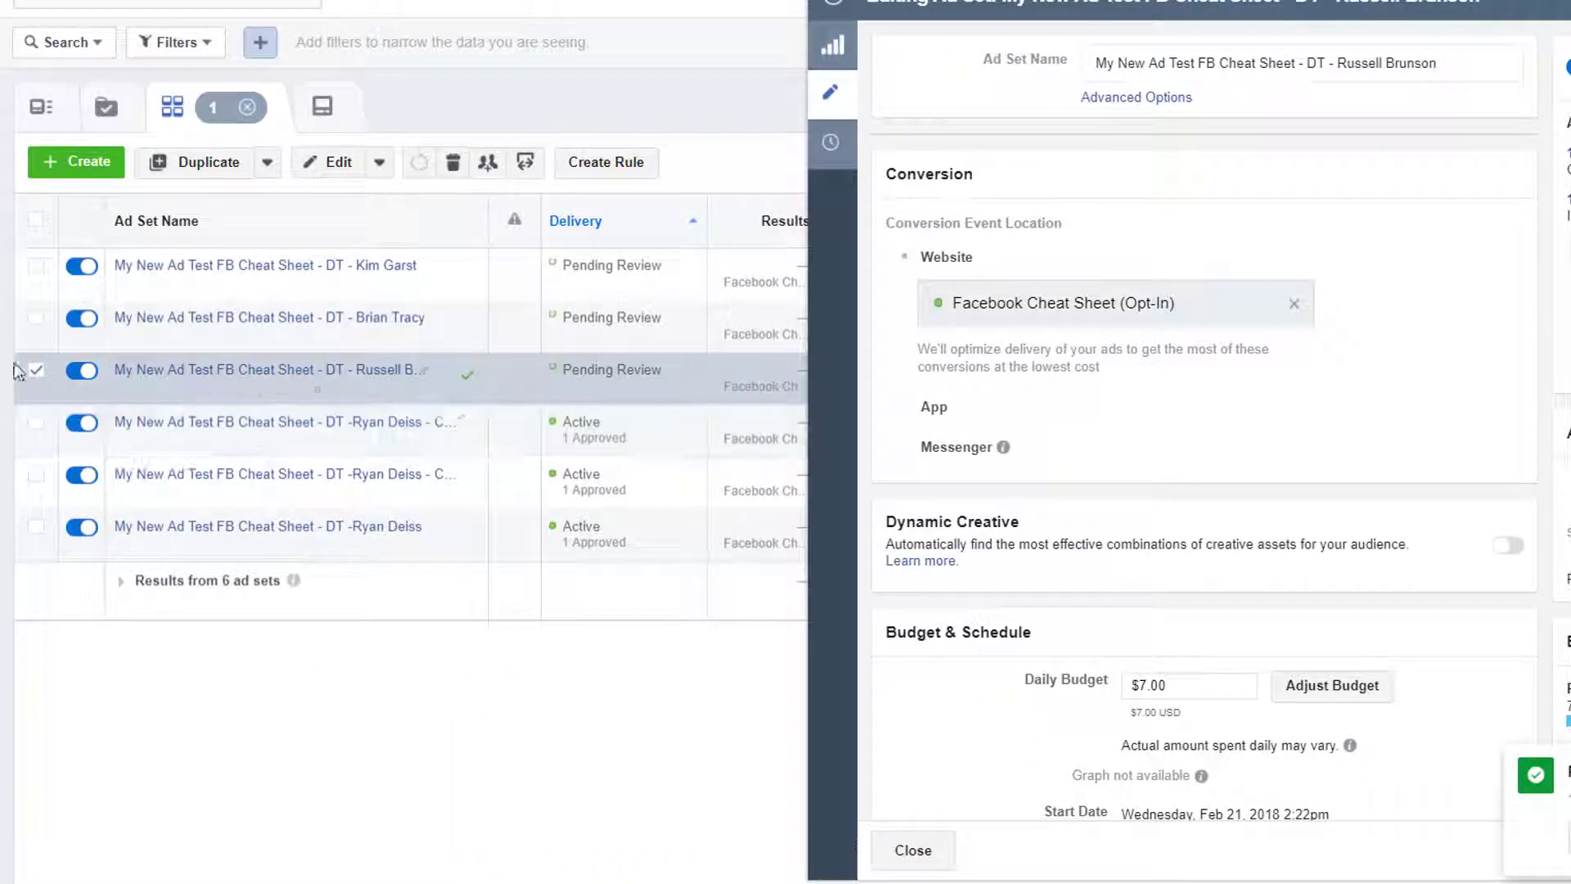
Step: Rename the Ryan Deiss copy below the Russell Brunson ad set as "My New Ad Test FB Cheat Sheet - DT - Amy Porterfield"
left_click(33, 375)
left_click(36, 425)
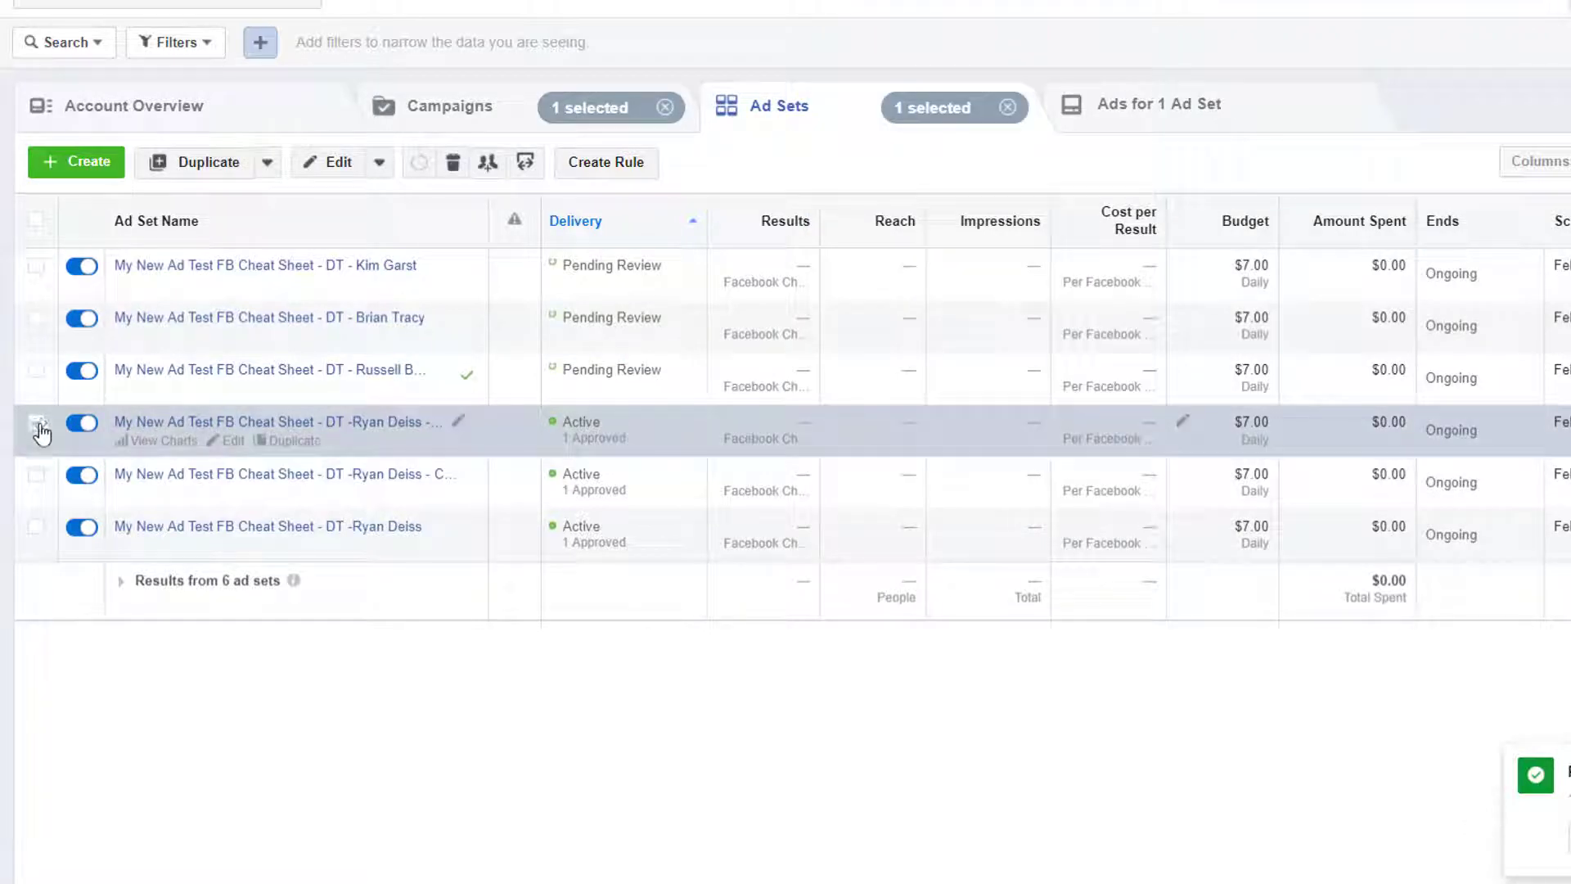
left_click(333, 163)
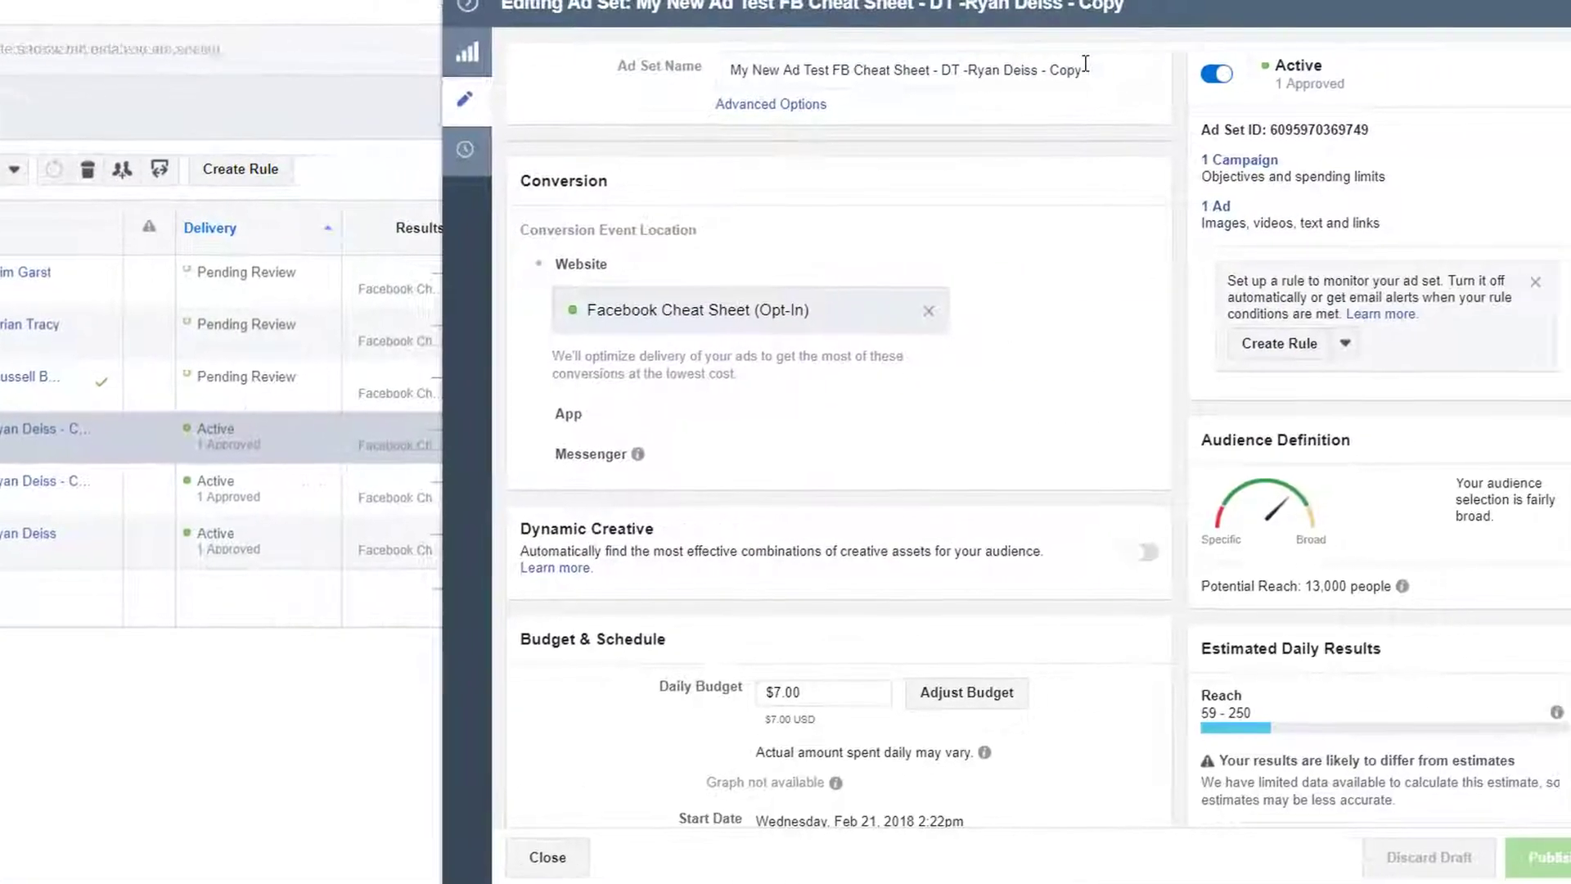
left_click_drag(1390, 65, 1279, 67)
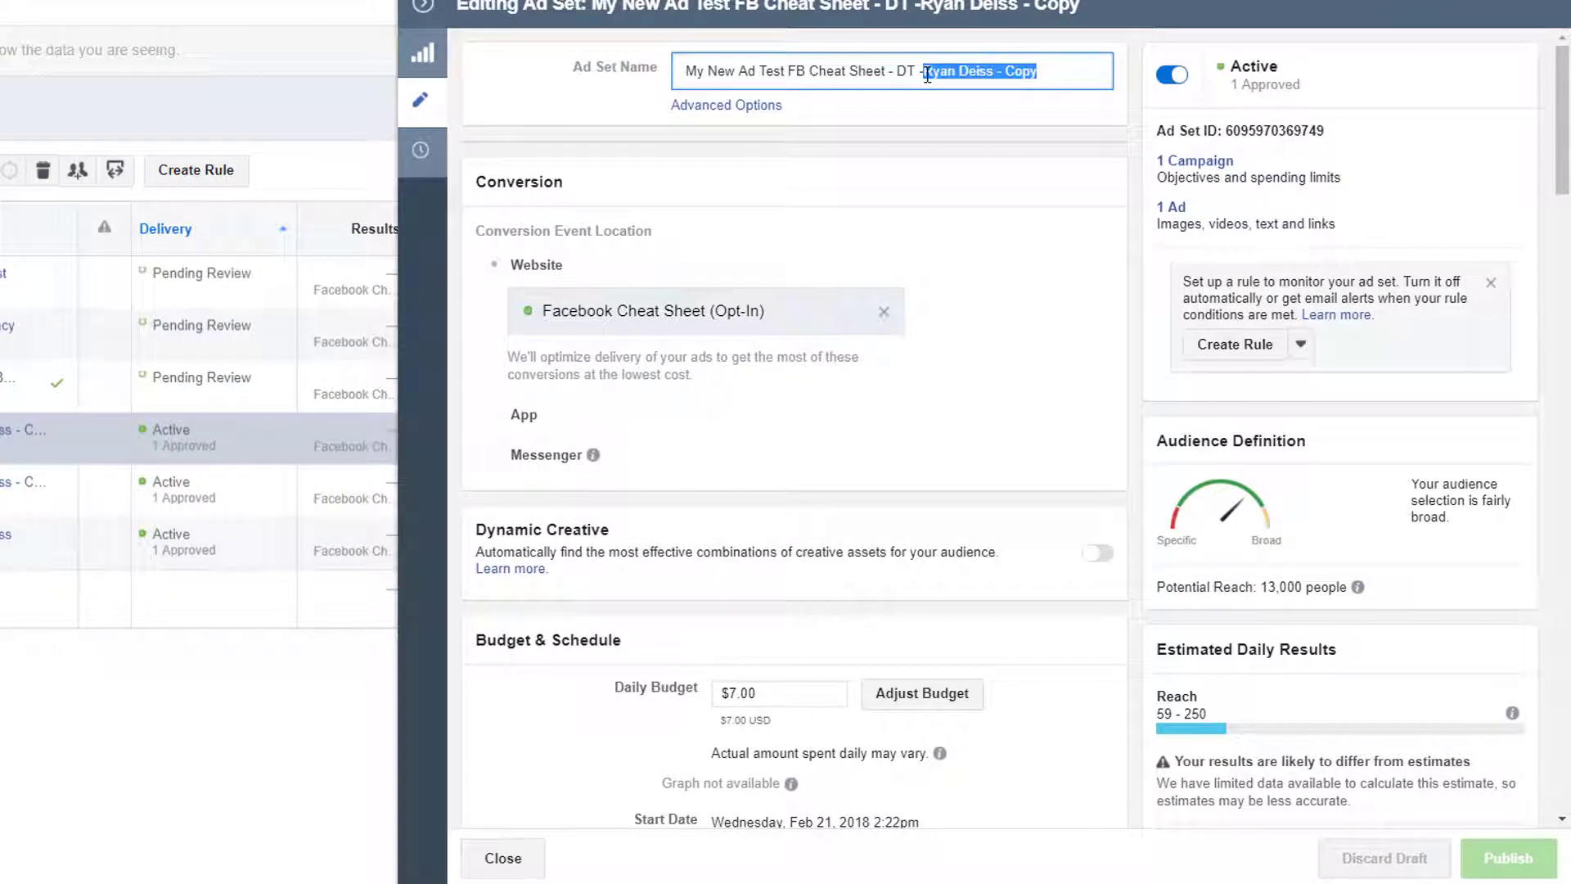
key("BackSpace")
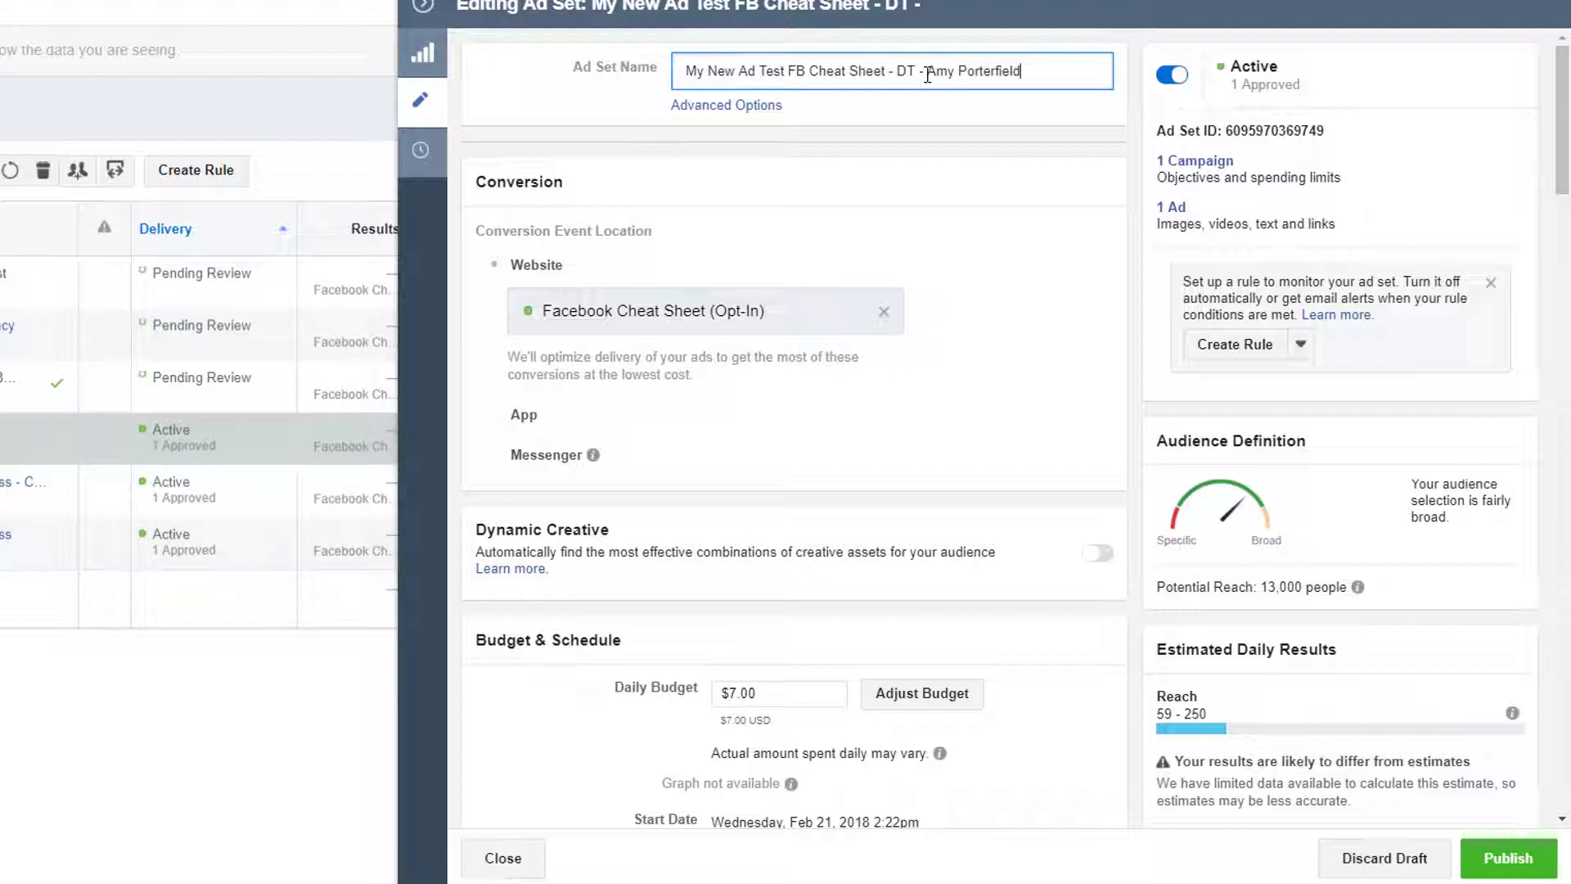
Step: Replace the Ryan Deiss interest with Amy Porterfield in this ad set's detailed targeting and publish the changes
scroll(867, 238, "down", 8)
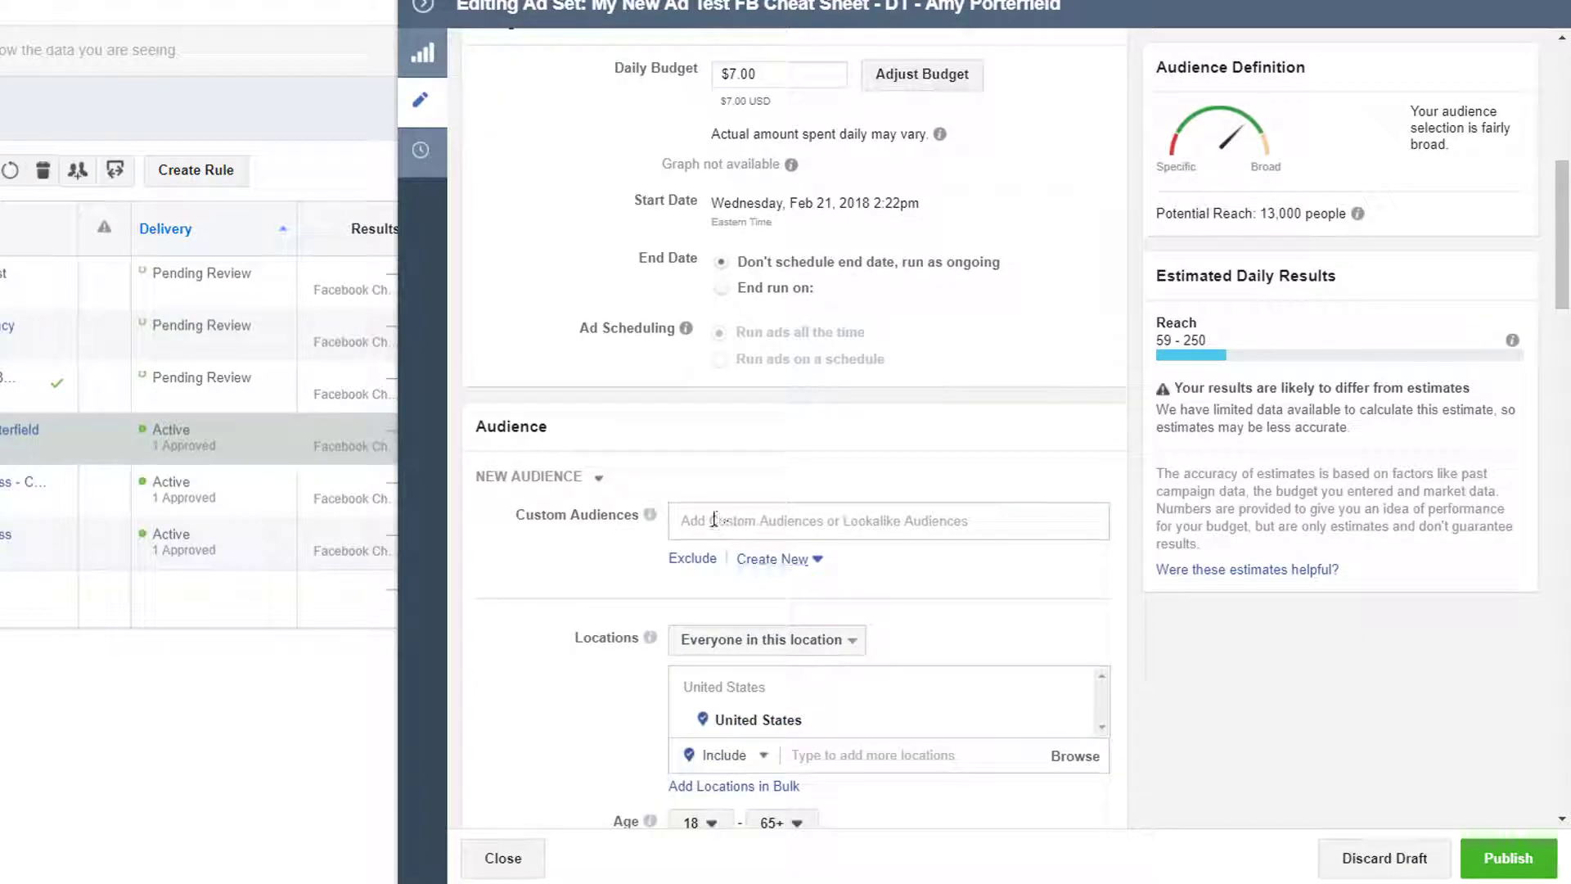
scroll(727, 563, "down", 10)
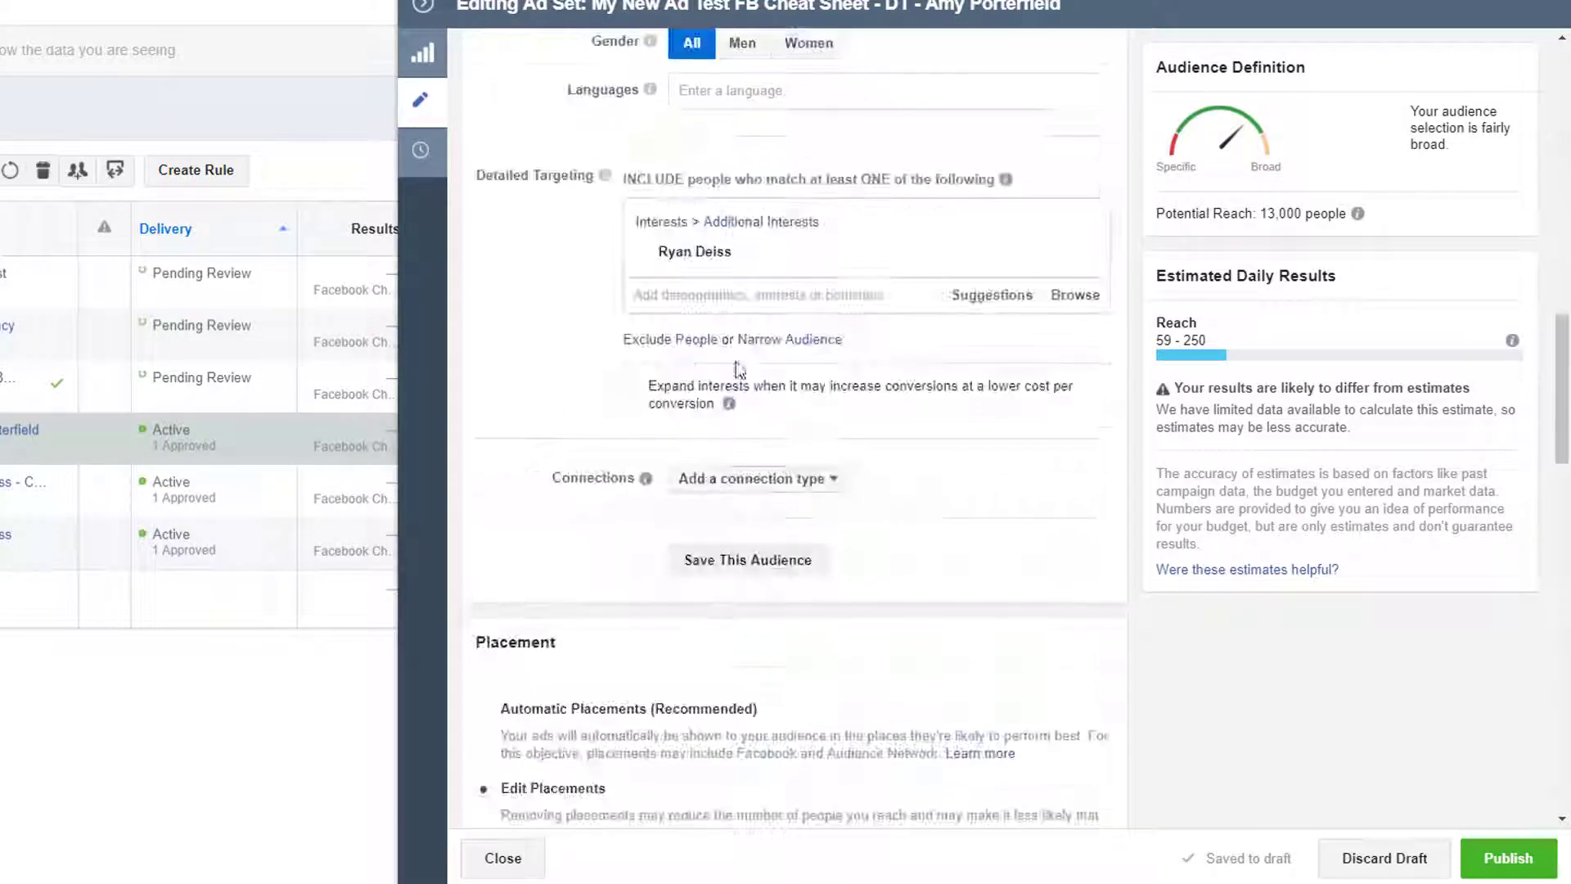
left_click(1079, 257)
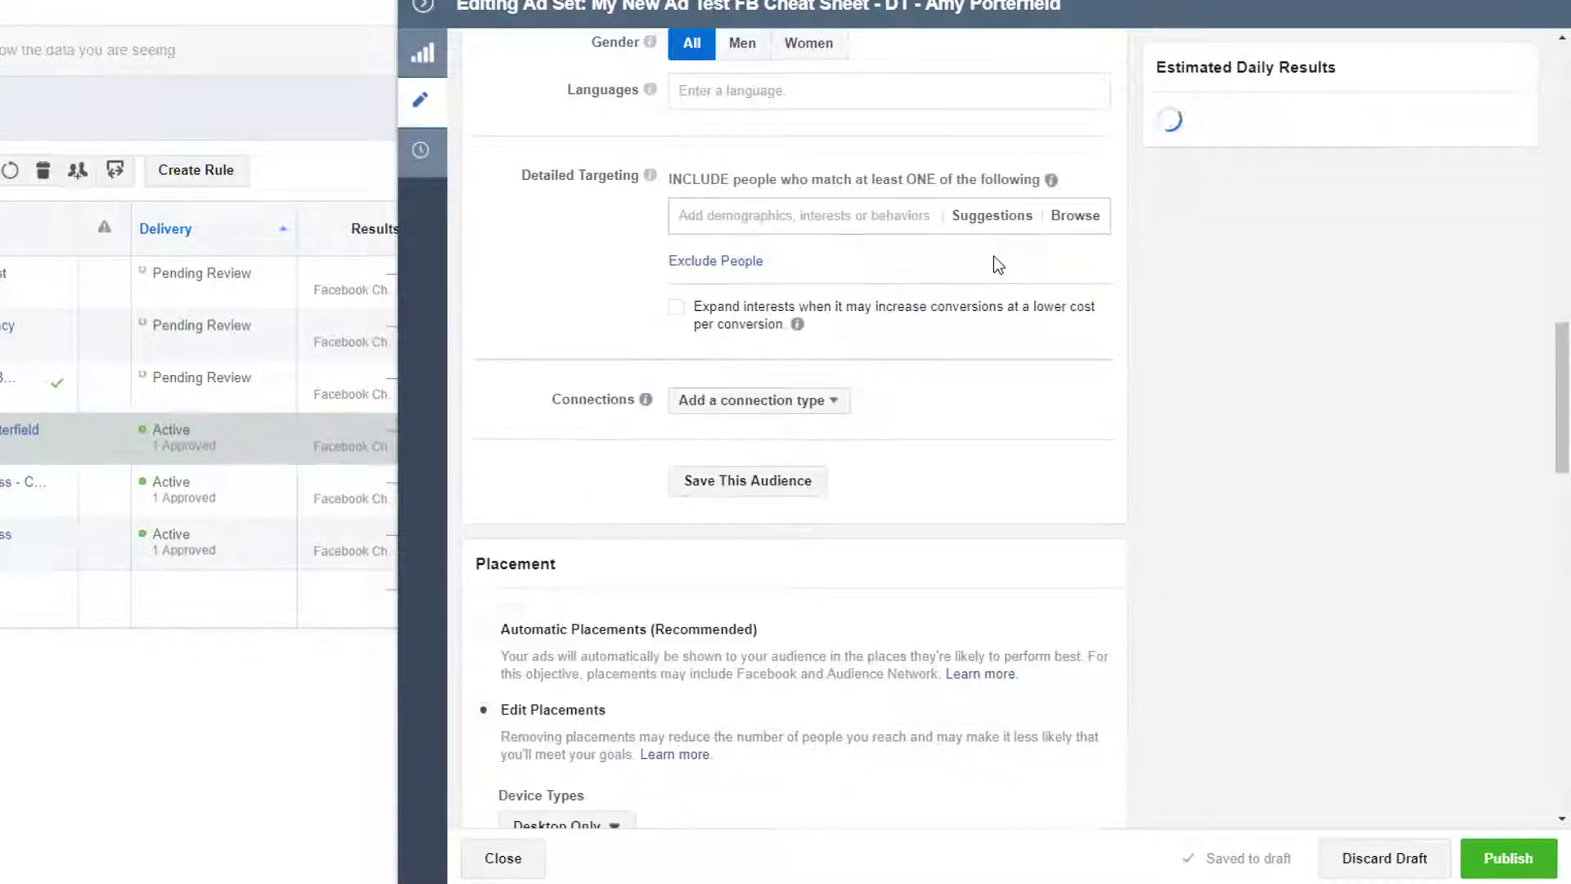
type("am")
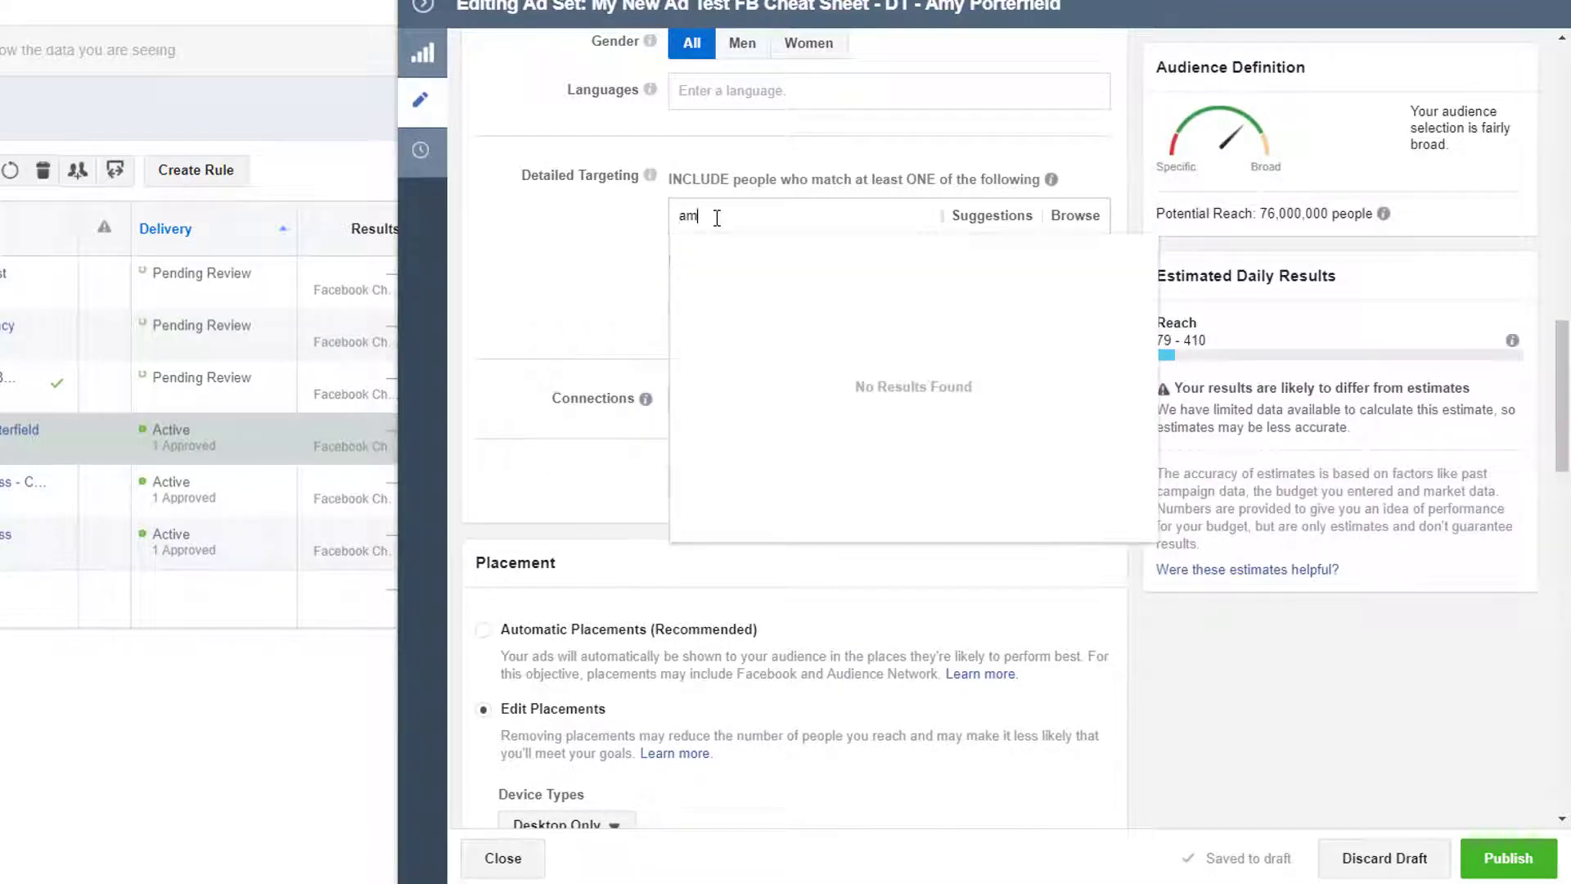
type("y porter")
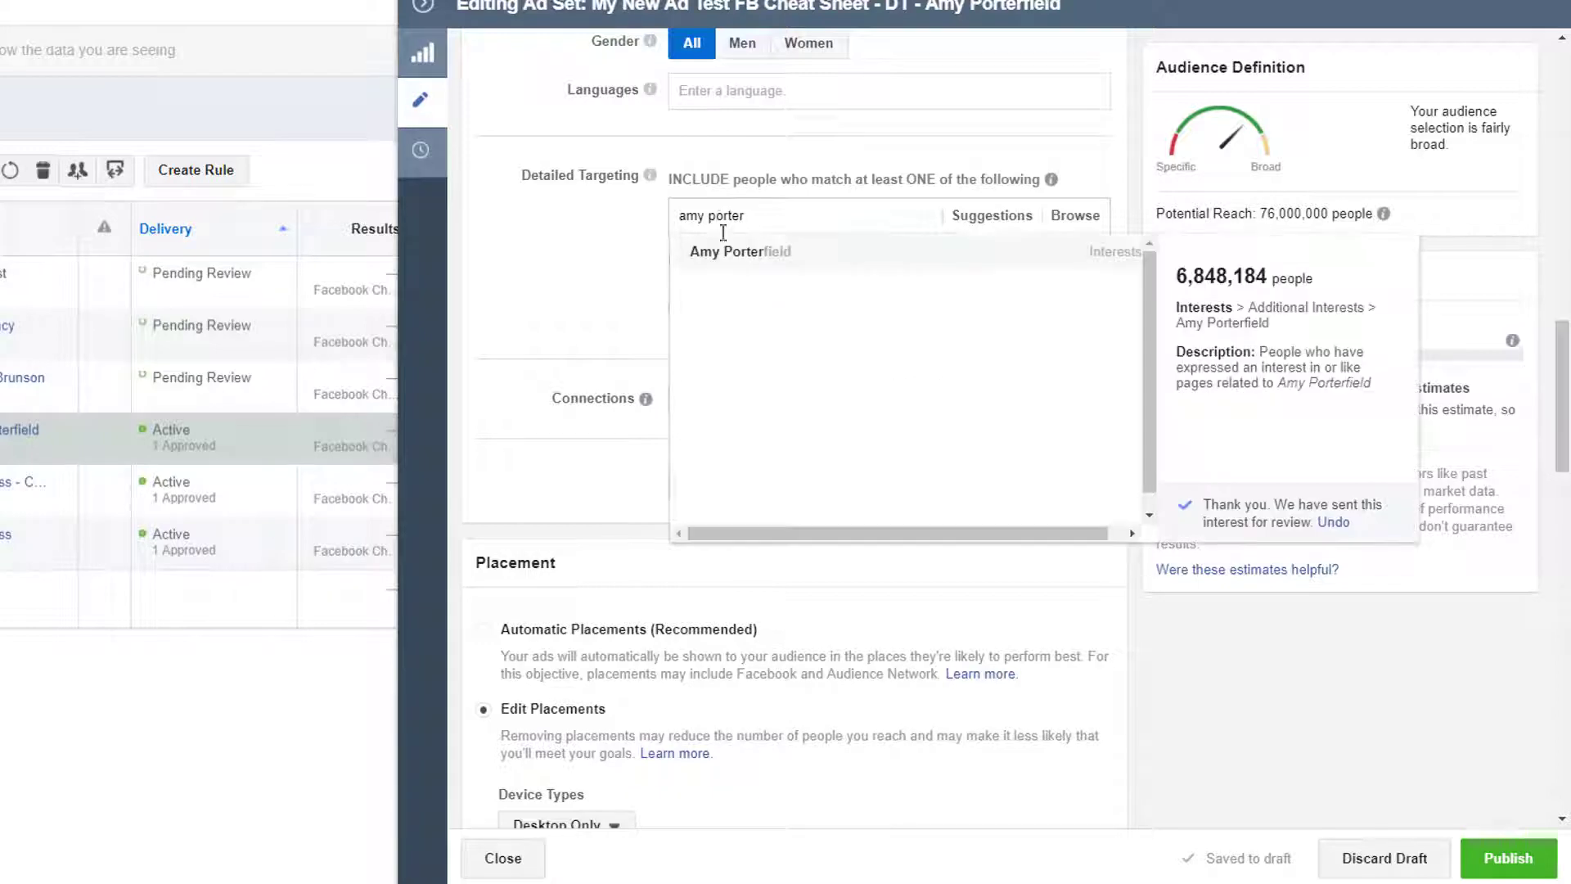
left_click(736, 254)
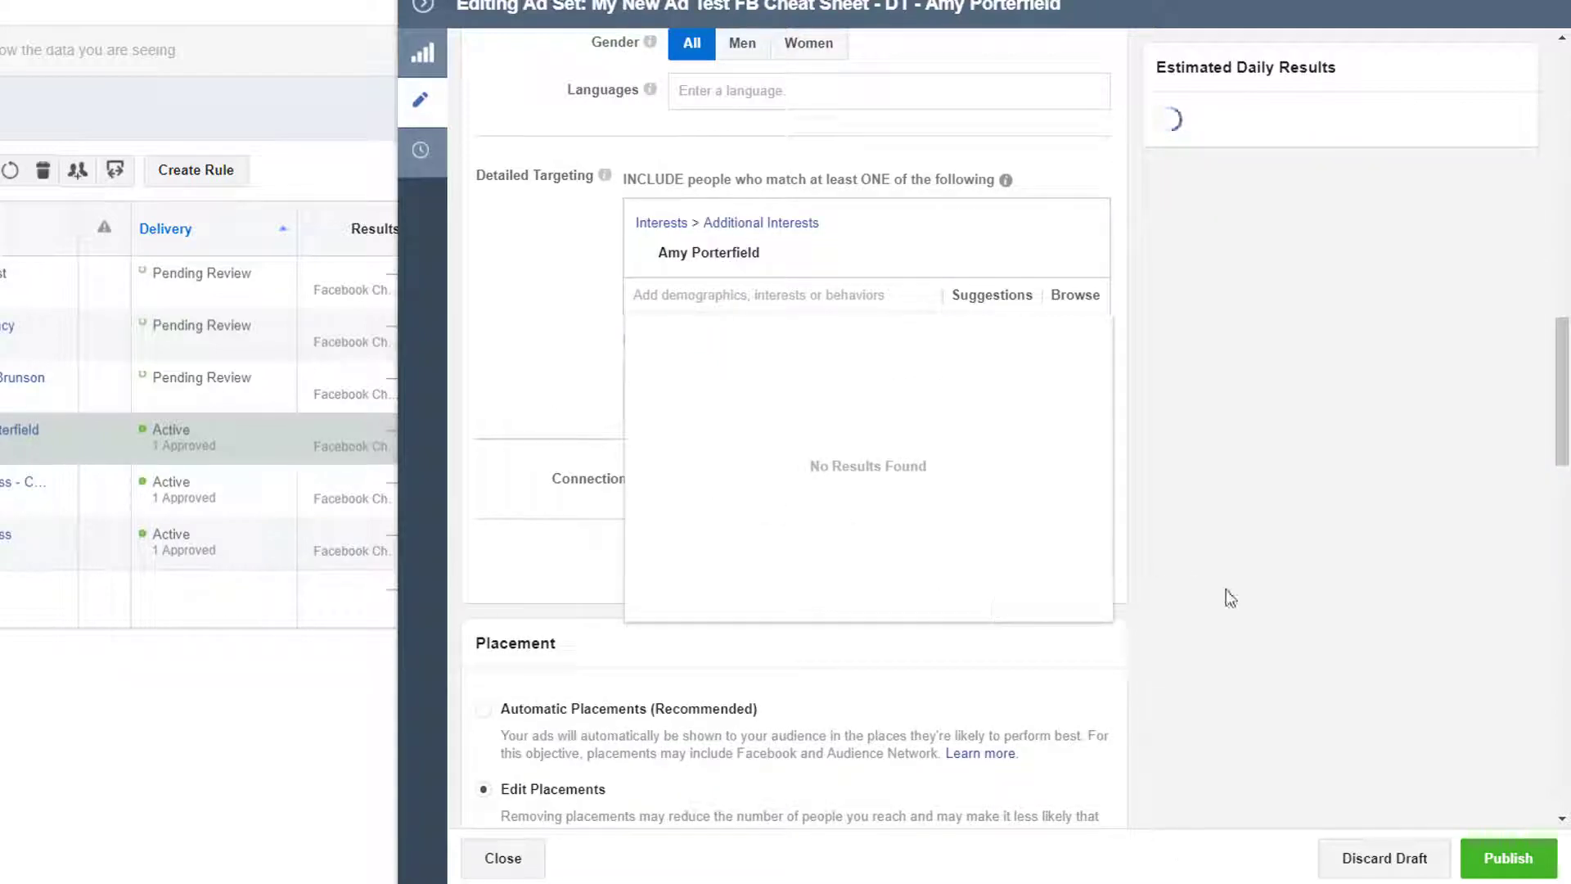
left_click(1513, 859)
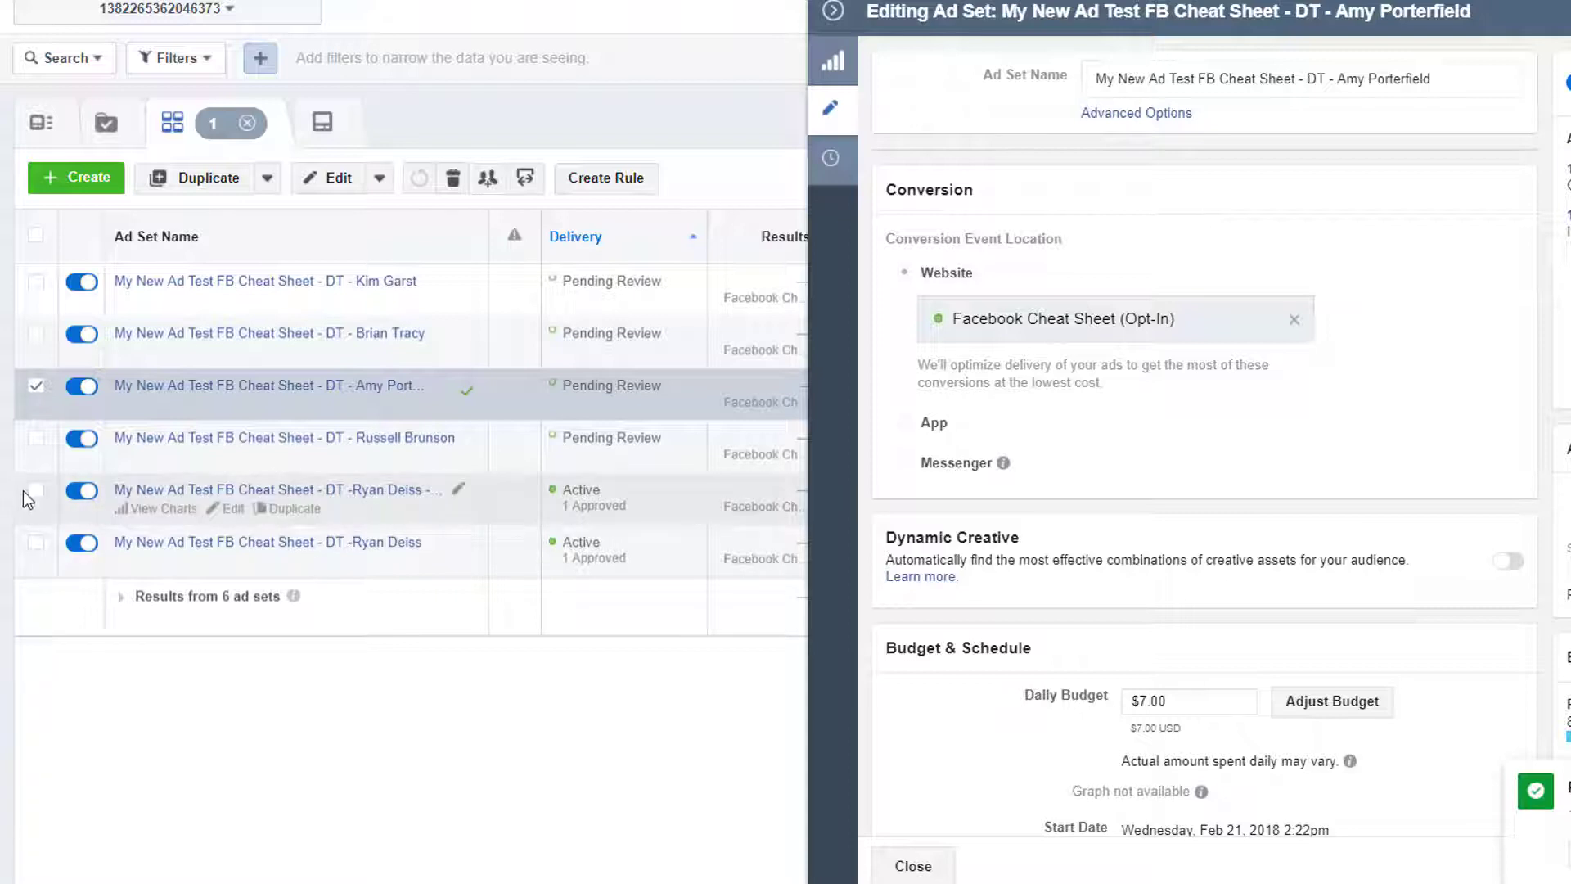
Step: In the last remaining Ryan Deiss copy, add the suggested interest Neil Patel to detailed targeting and remove Ryan Deiss
left_click(36, 387)
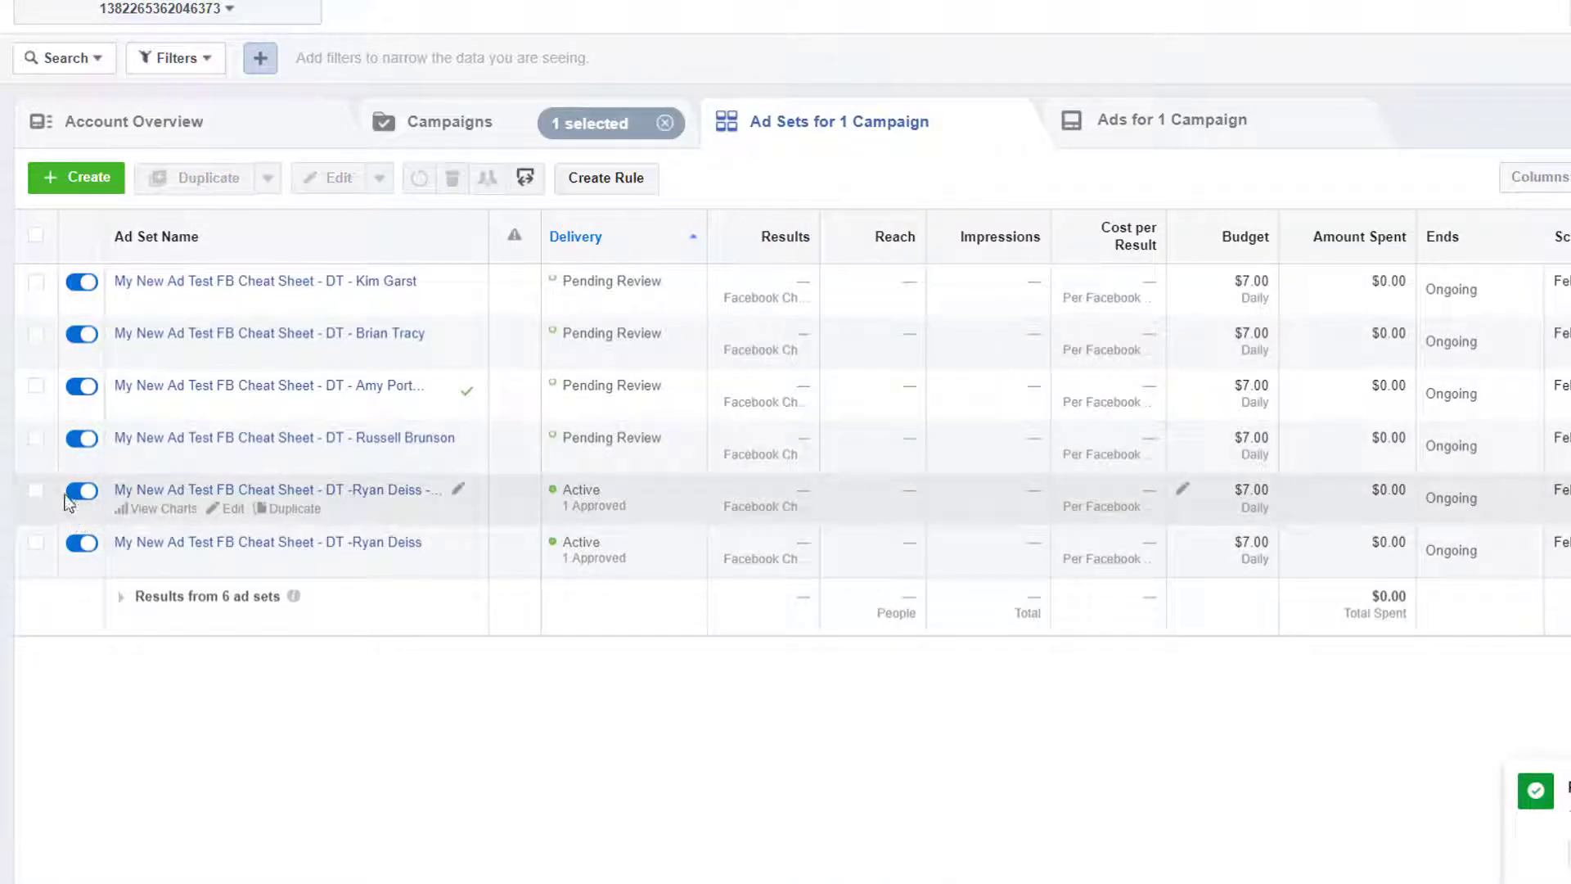
left_click(36, 491)
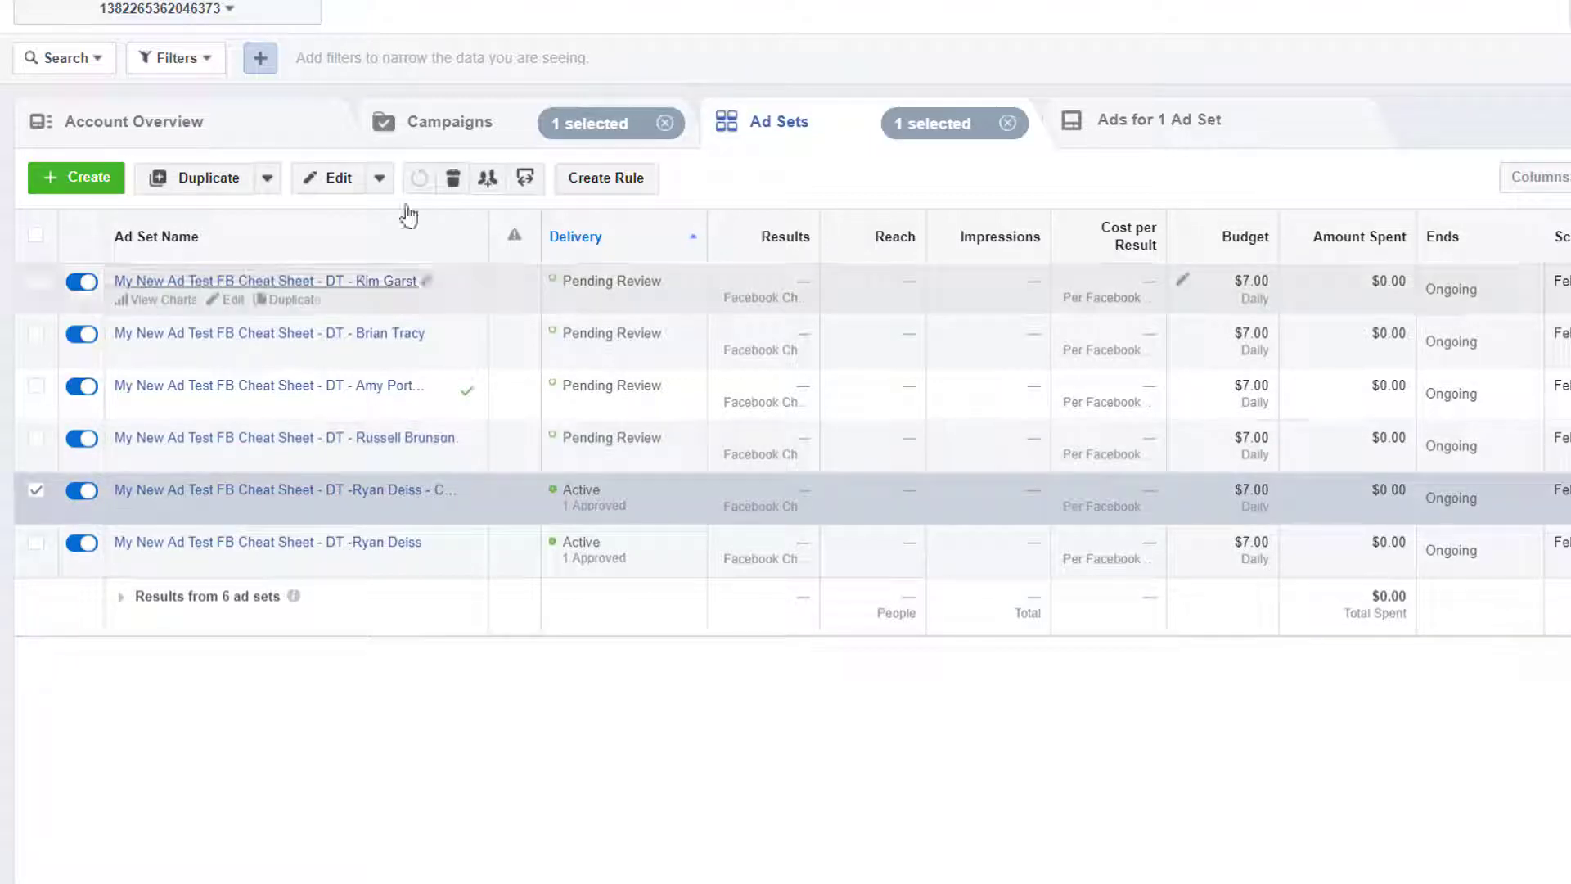
left_click(325, 181)
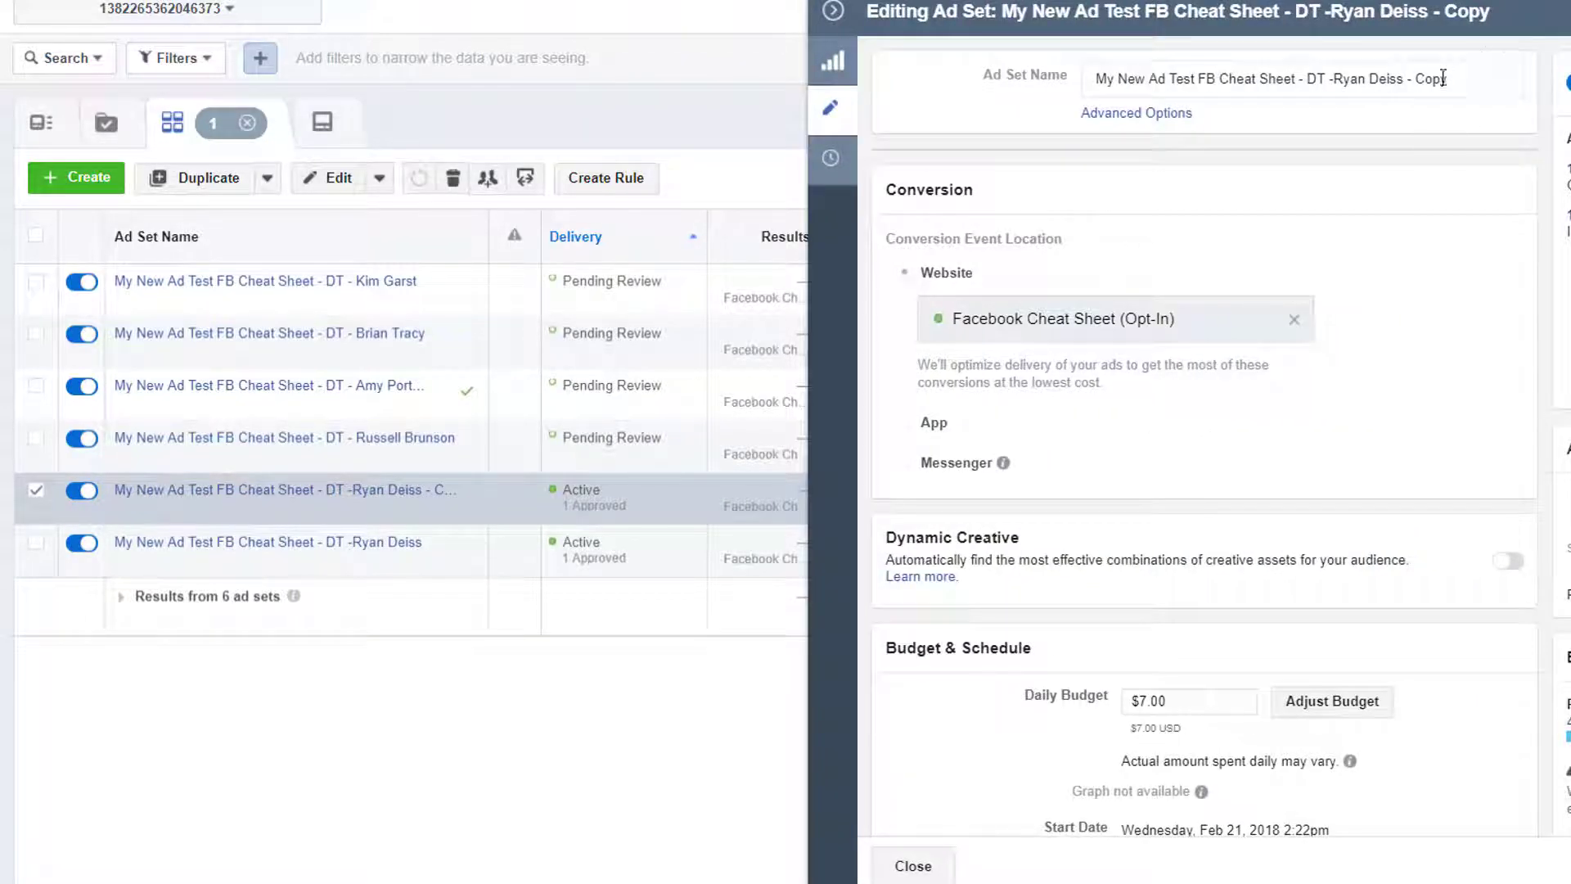
scroll(1249, 634, "down", 10)
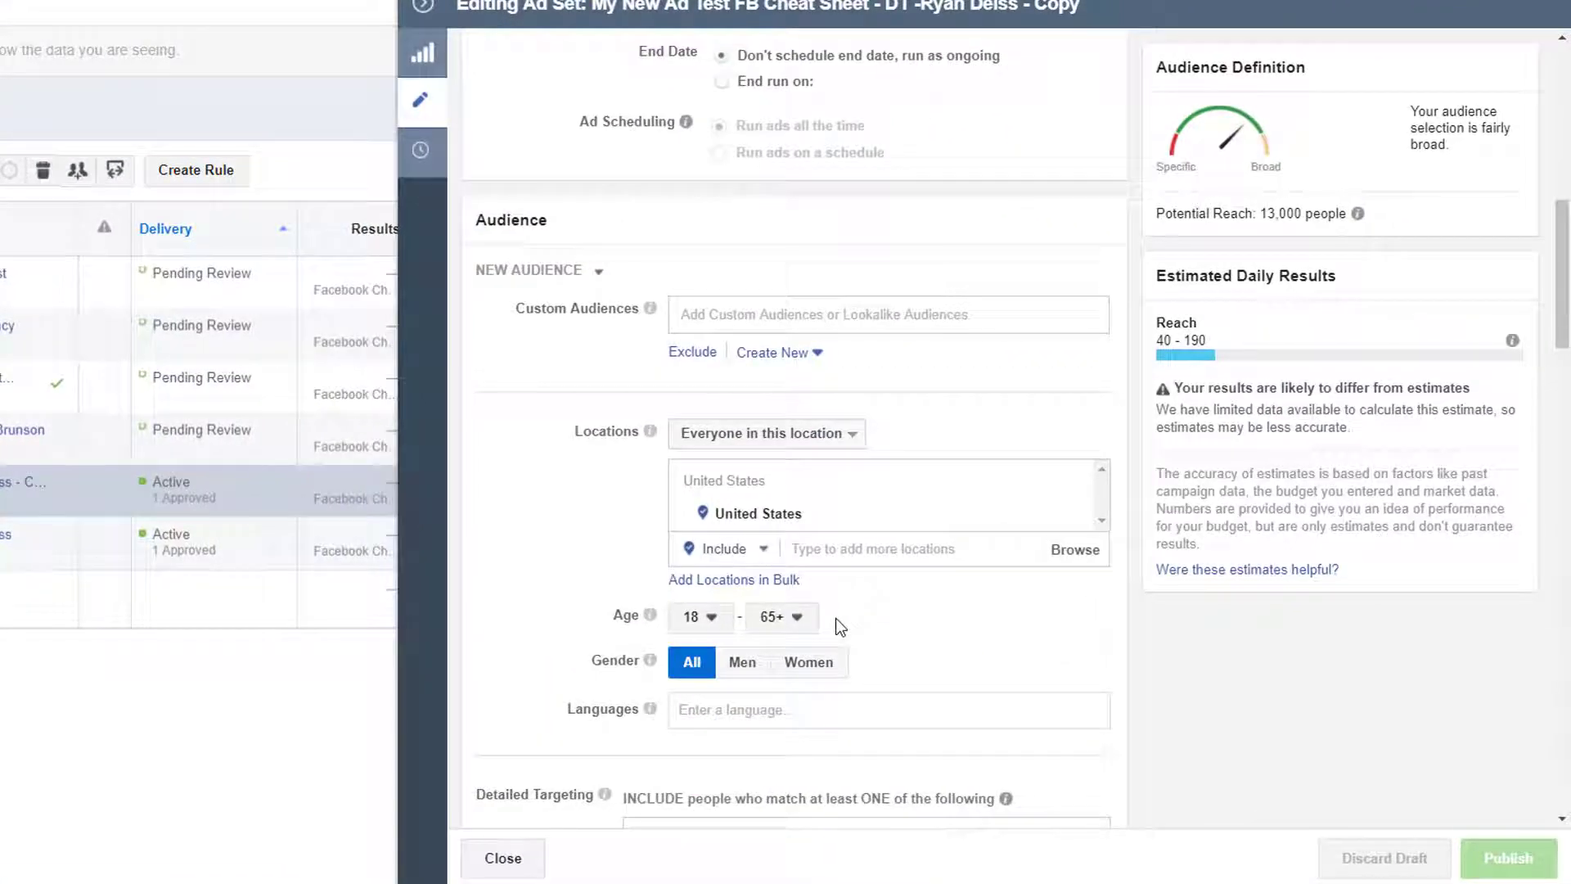
scroll(836, 617, "down", 3)
left_click(992, 501)
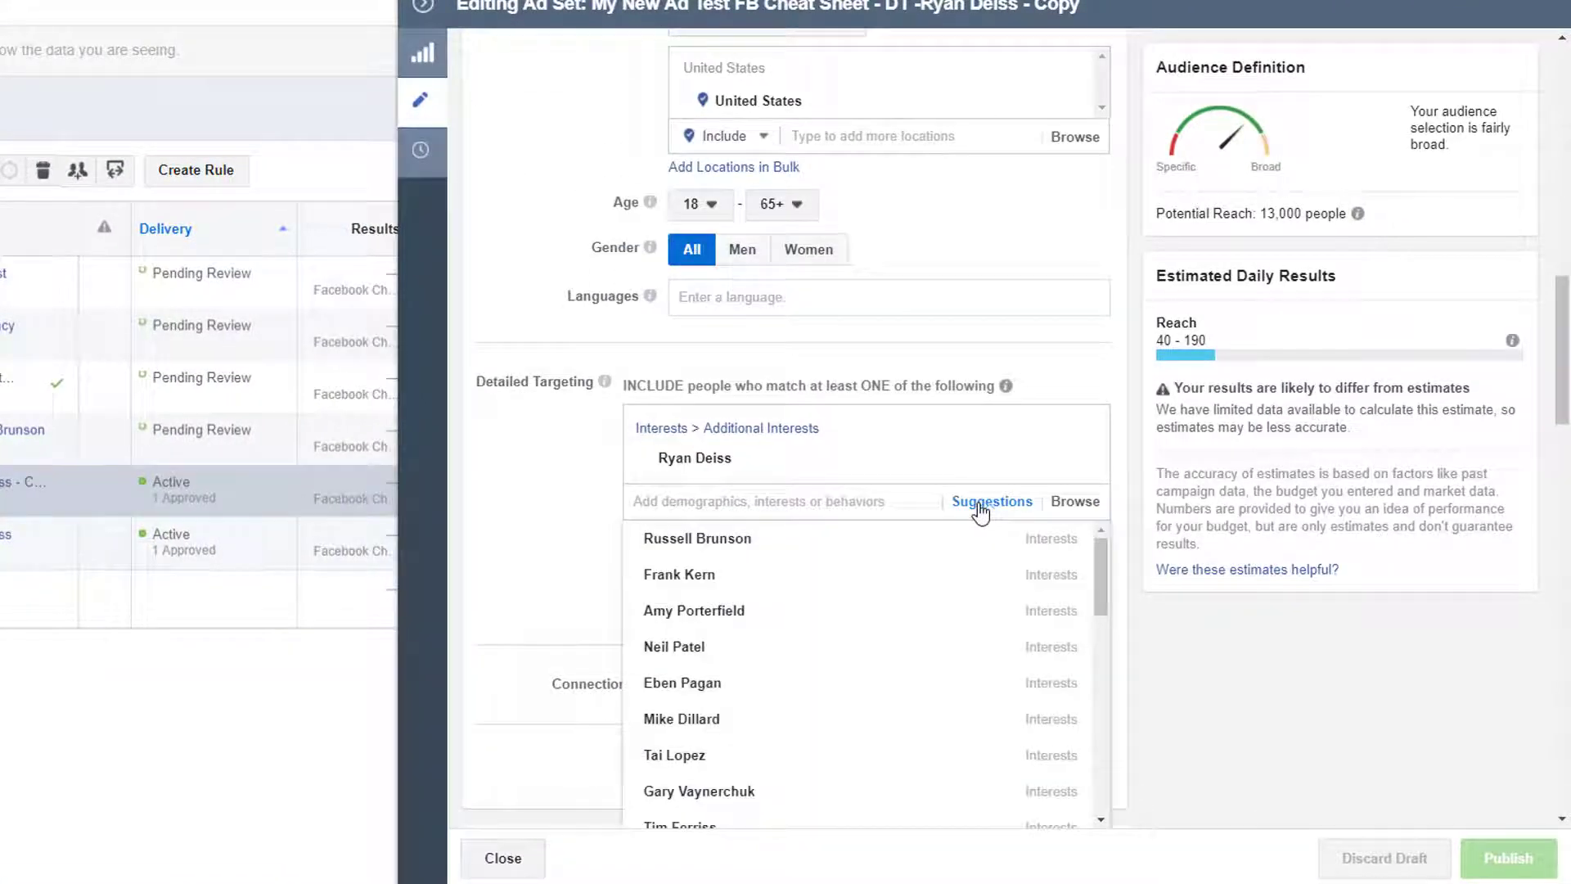
left_click(686, 648)
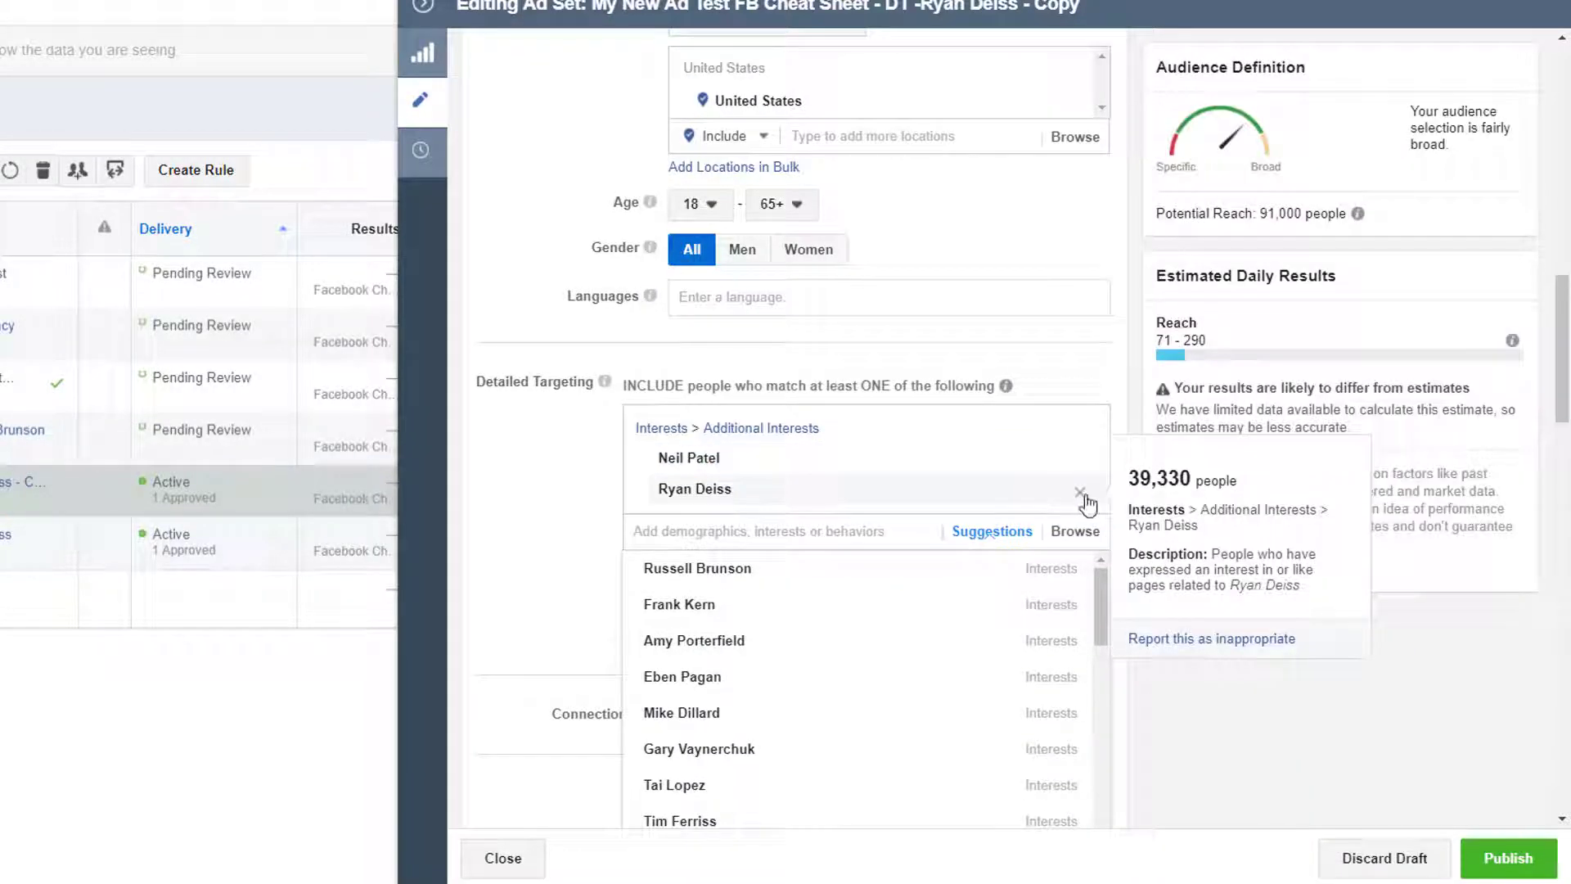
left_click(1087, 491)
Step: Rename this ad set as "My New Ad Test FB Cheat Sheet - DT -Neil Patel", publish it and close the editor
scroll(739, 466, "up", 10)
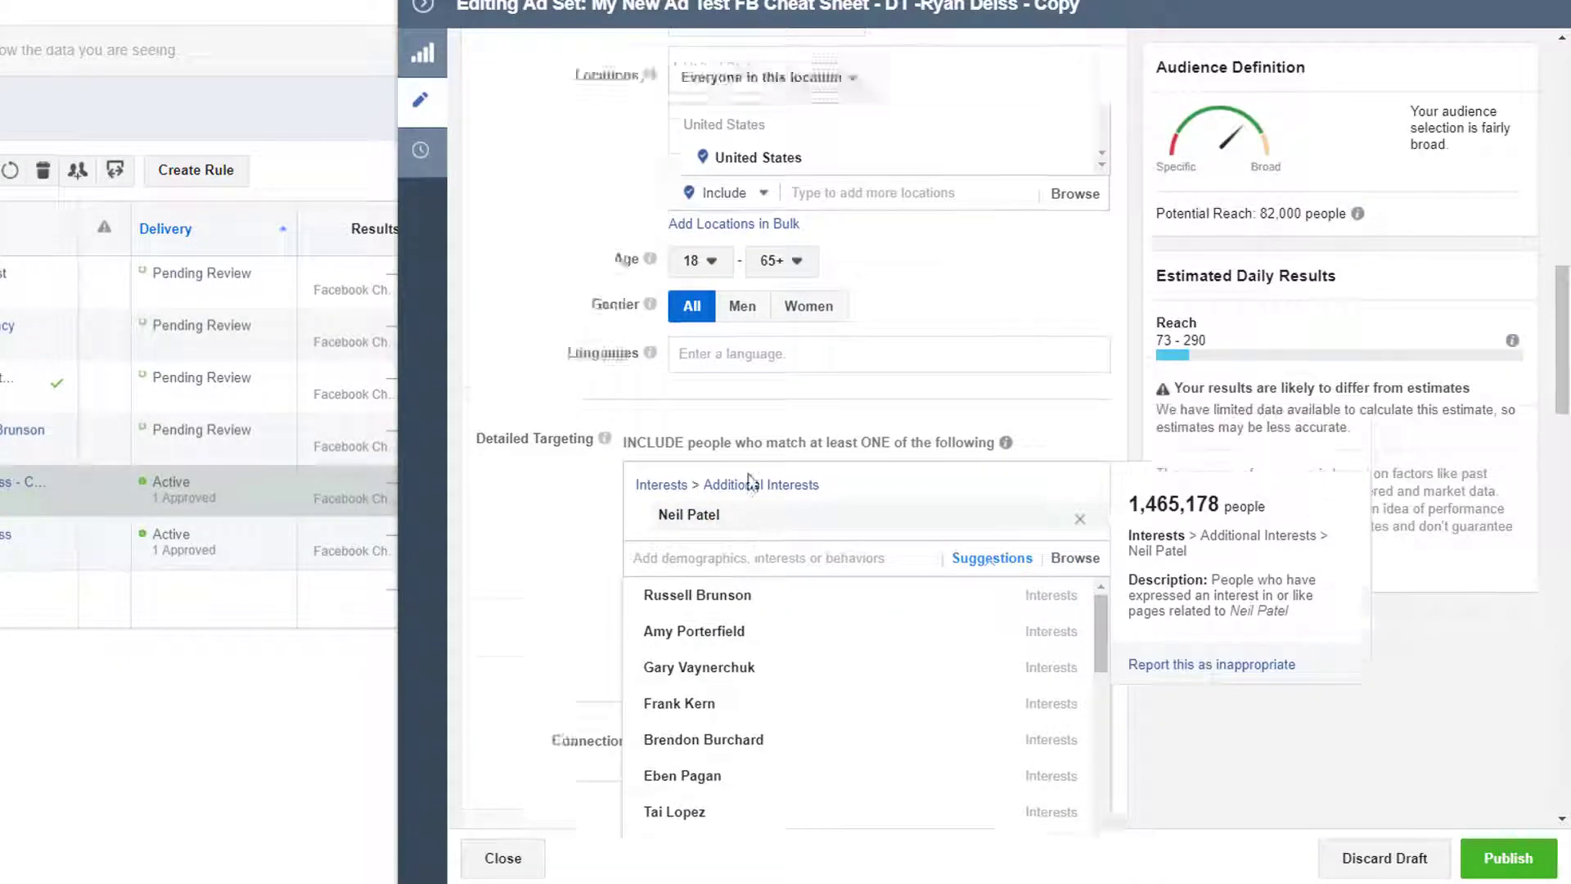
left_click_drag(1040, 69, 942, 68)
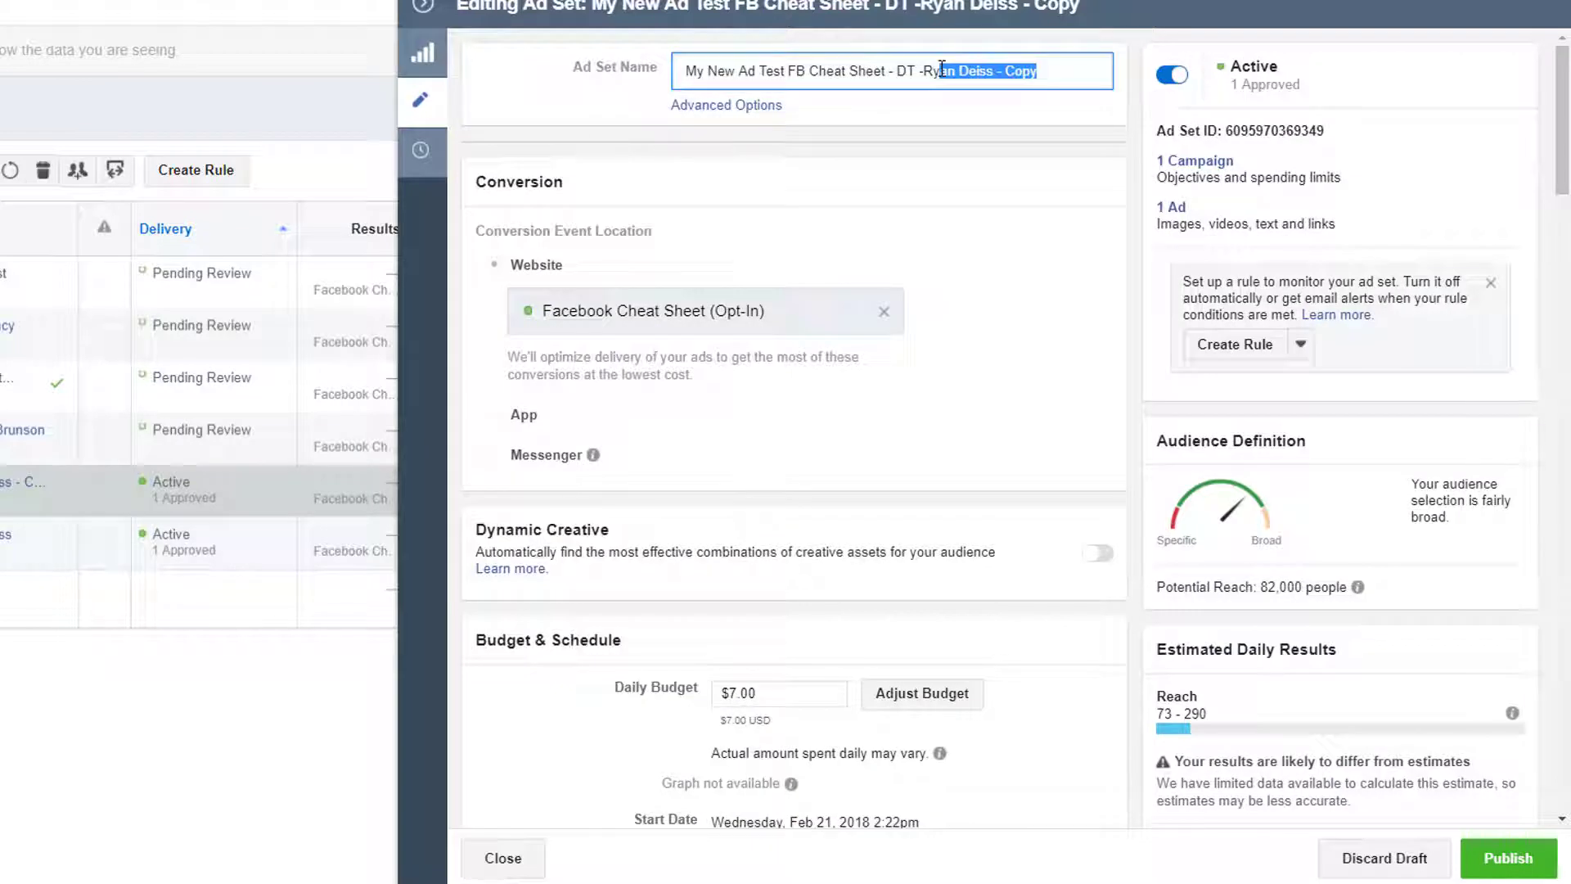
key("BackSpace")
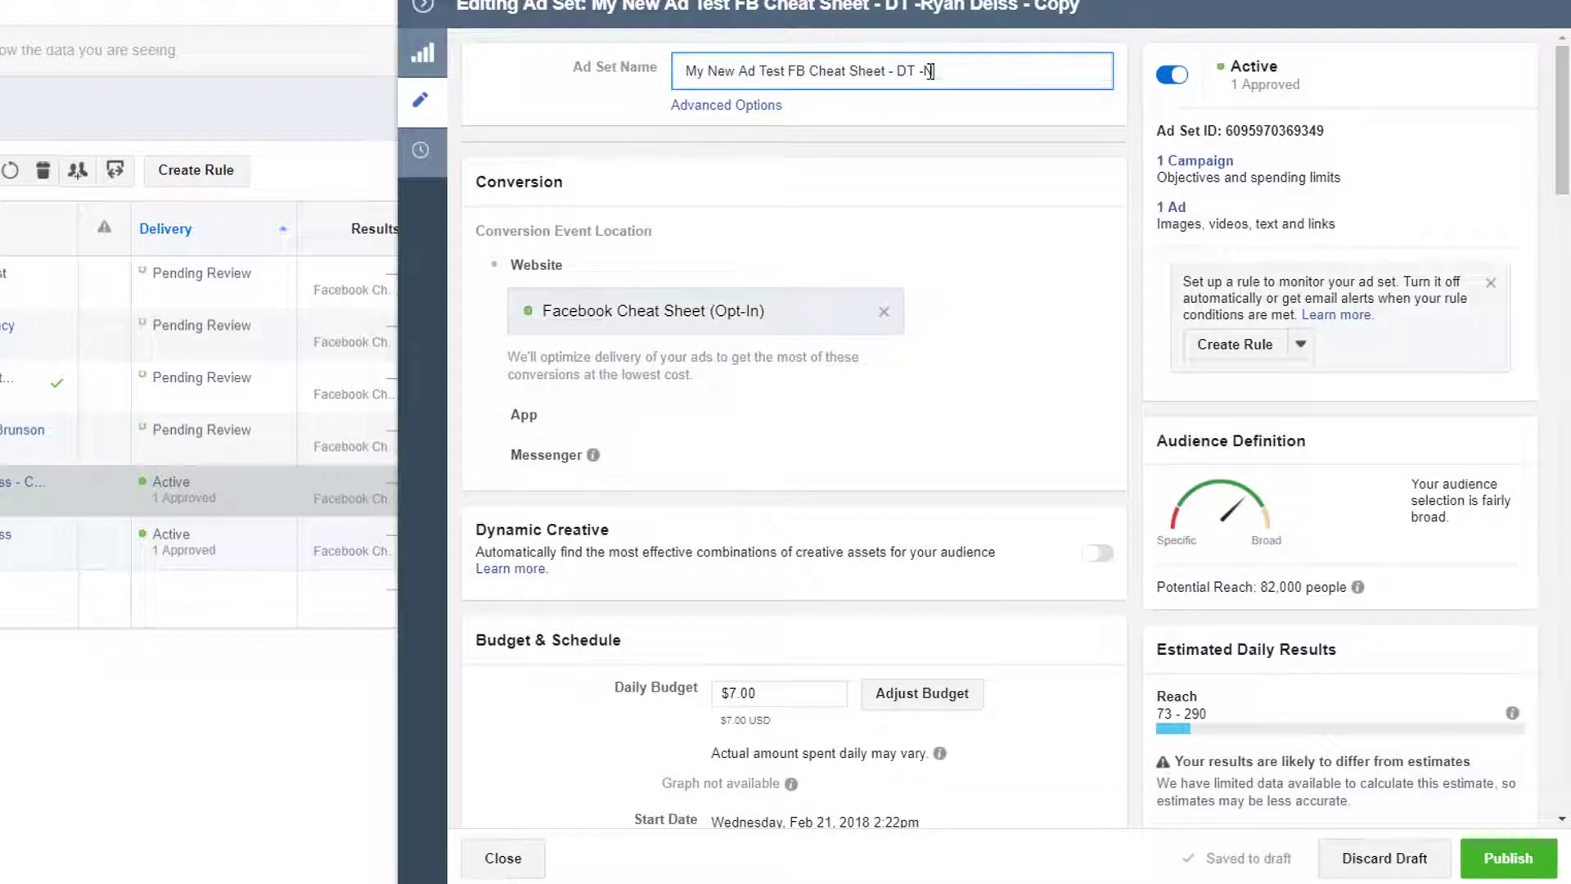
type("Neil Patel")
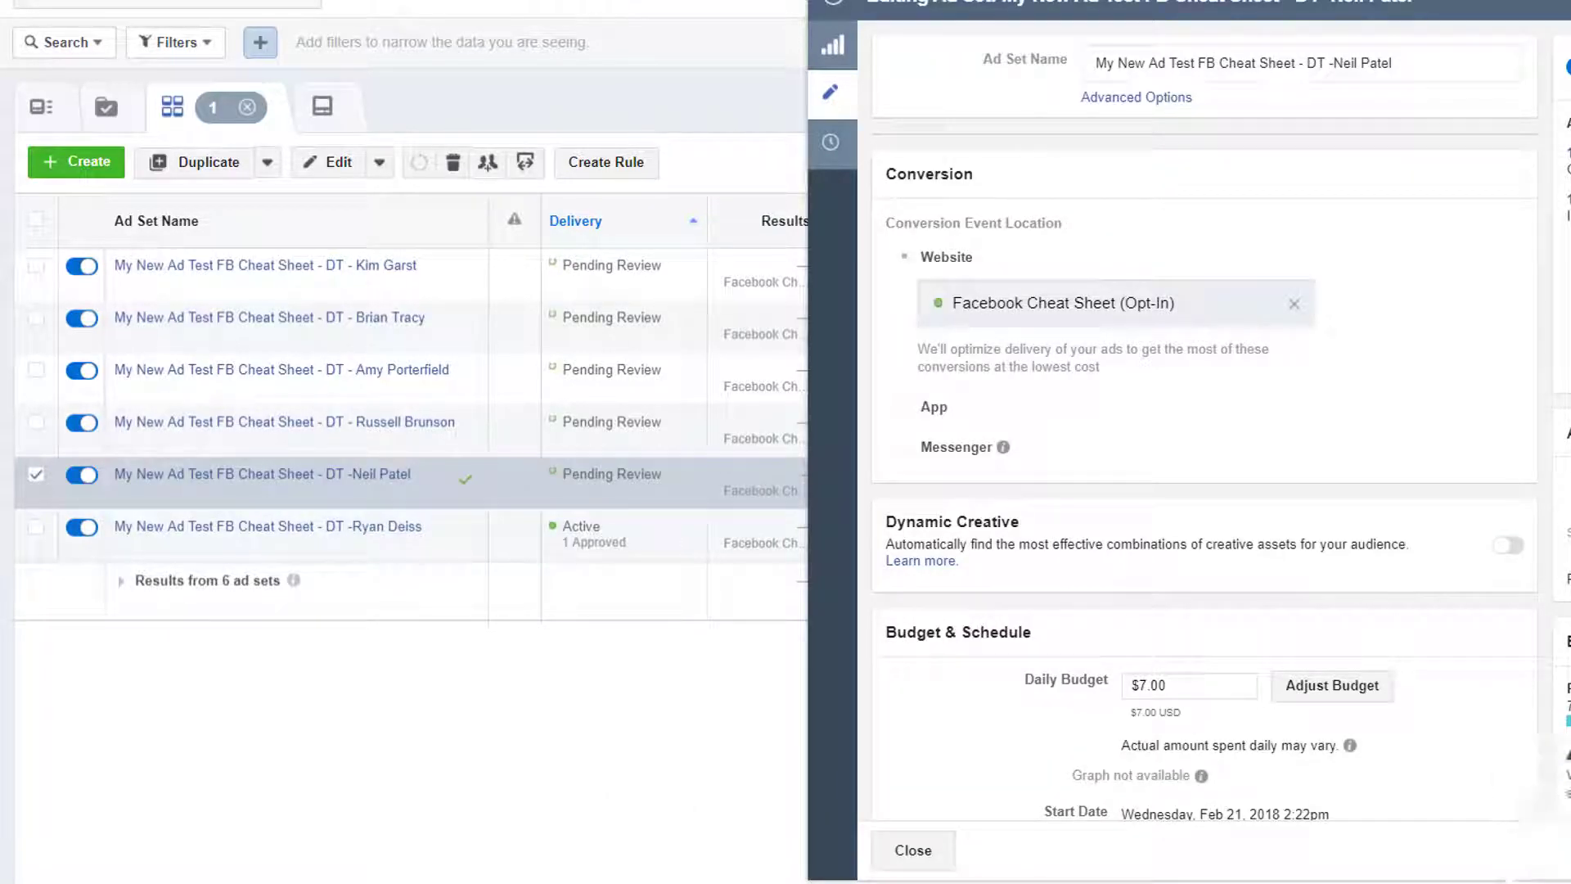
left_click(821, 3)
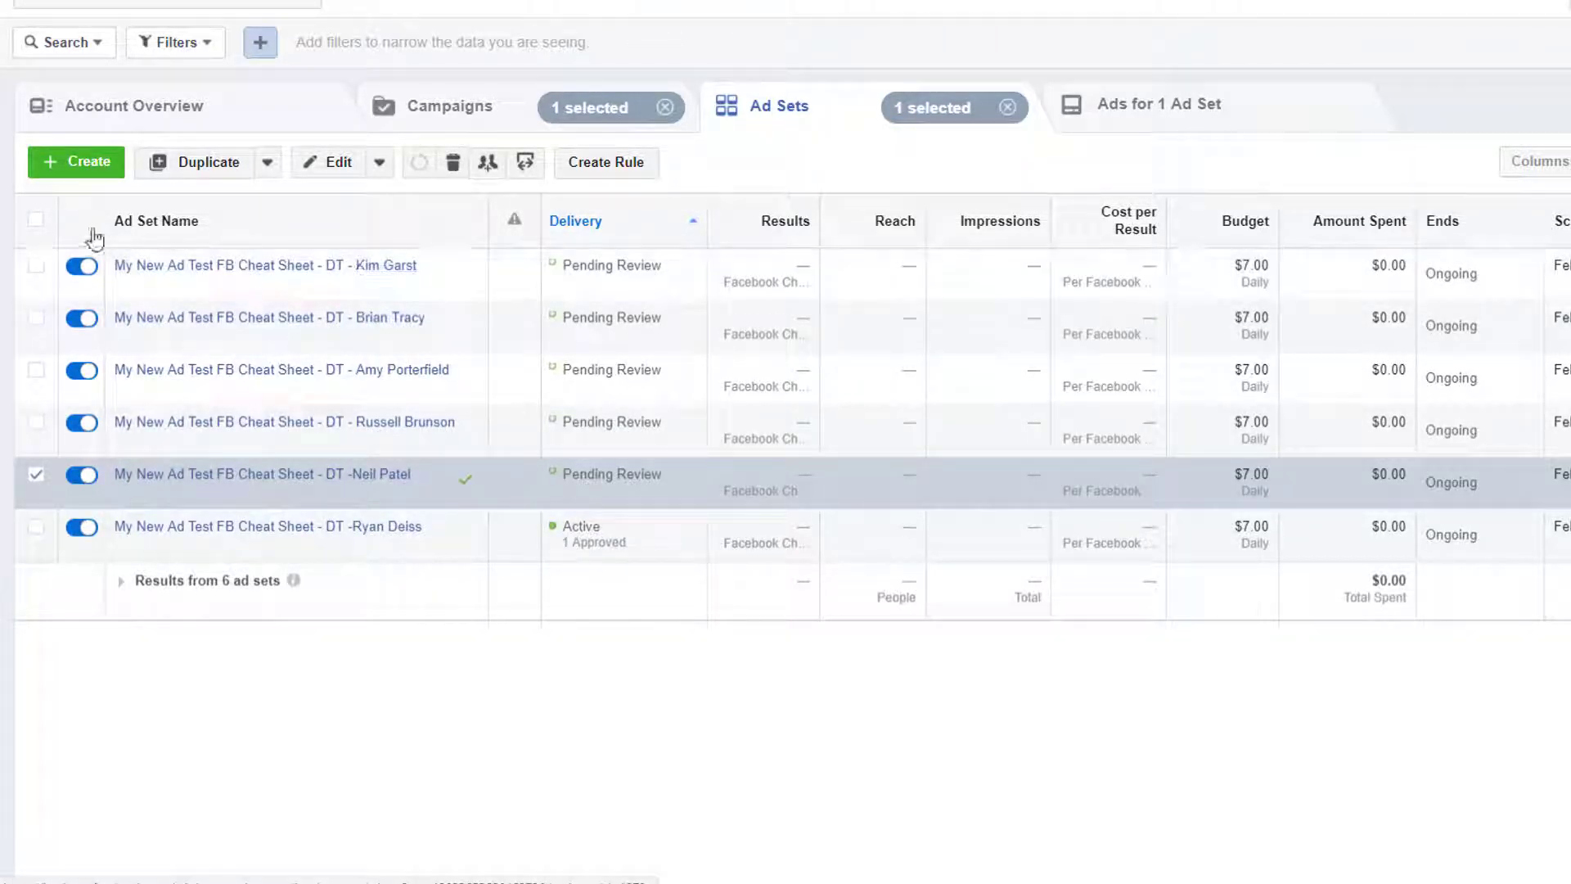
Step: Check the campaign list, return to the campaign's ad sets and deselect the Neil Patel ad set
left_click(442, 113)
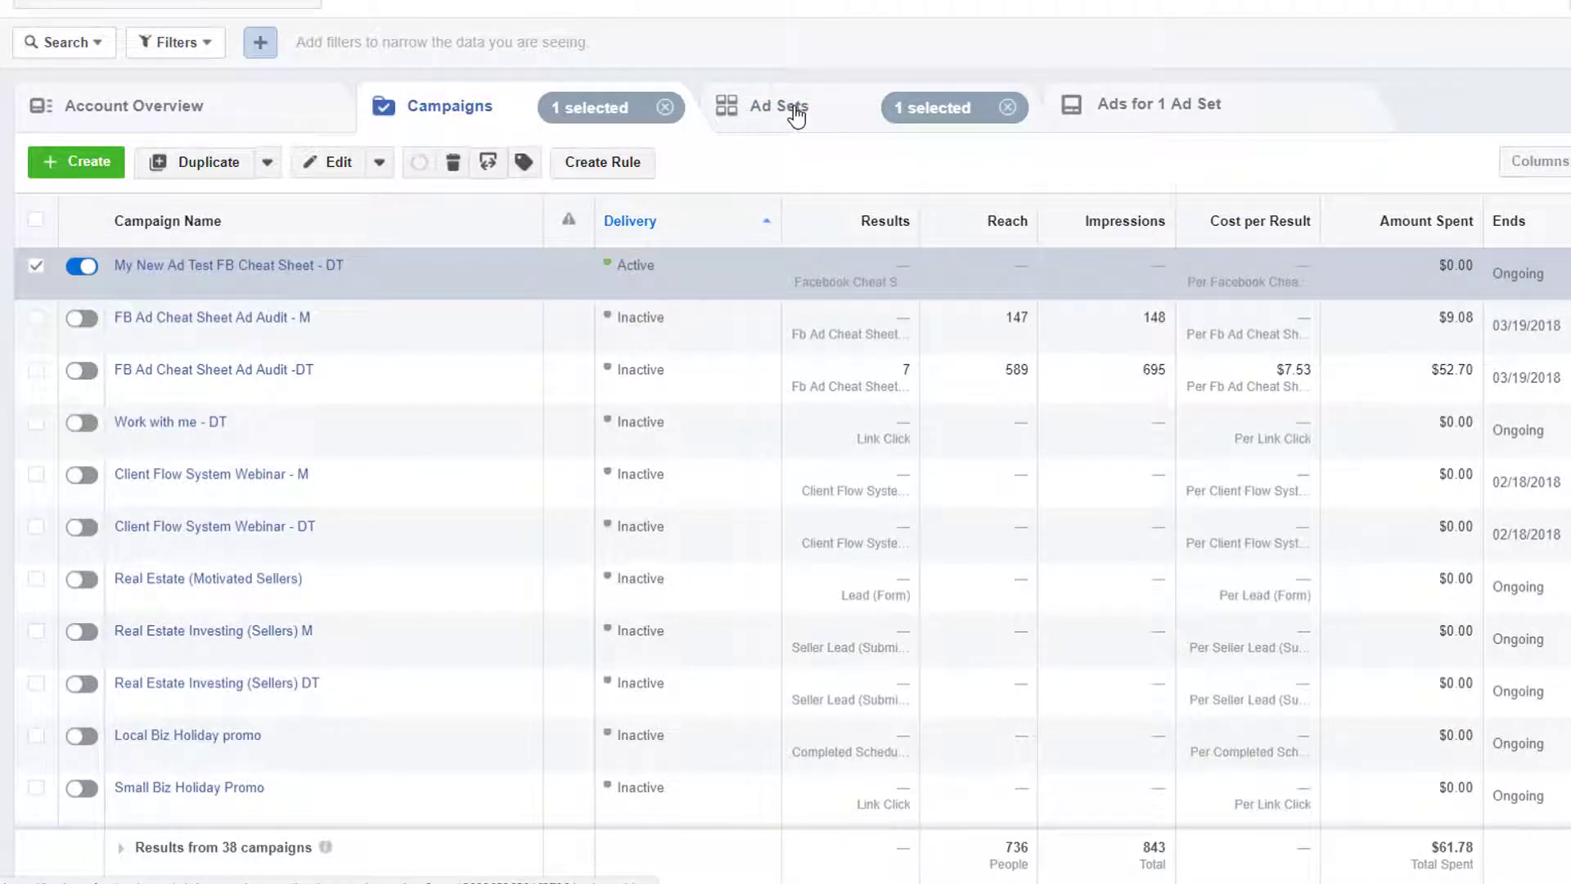
left_click(797, 113)
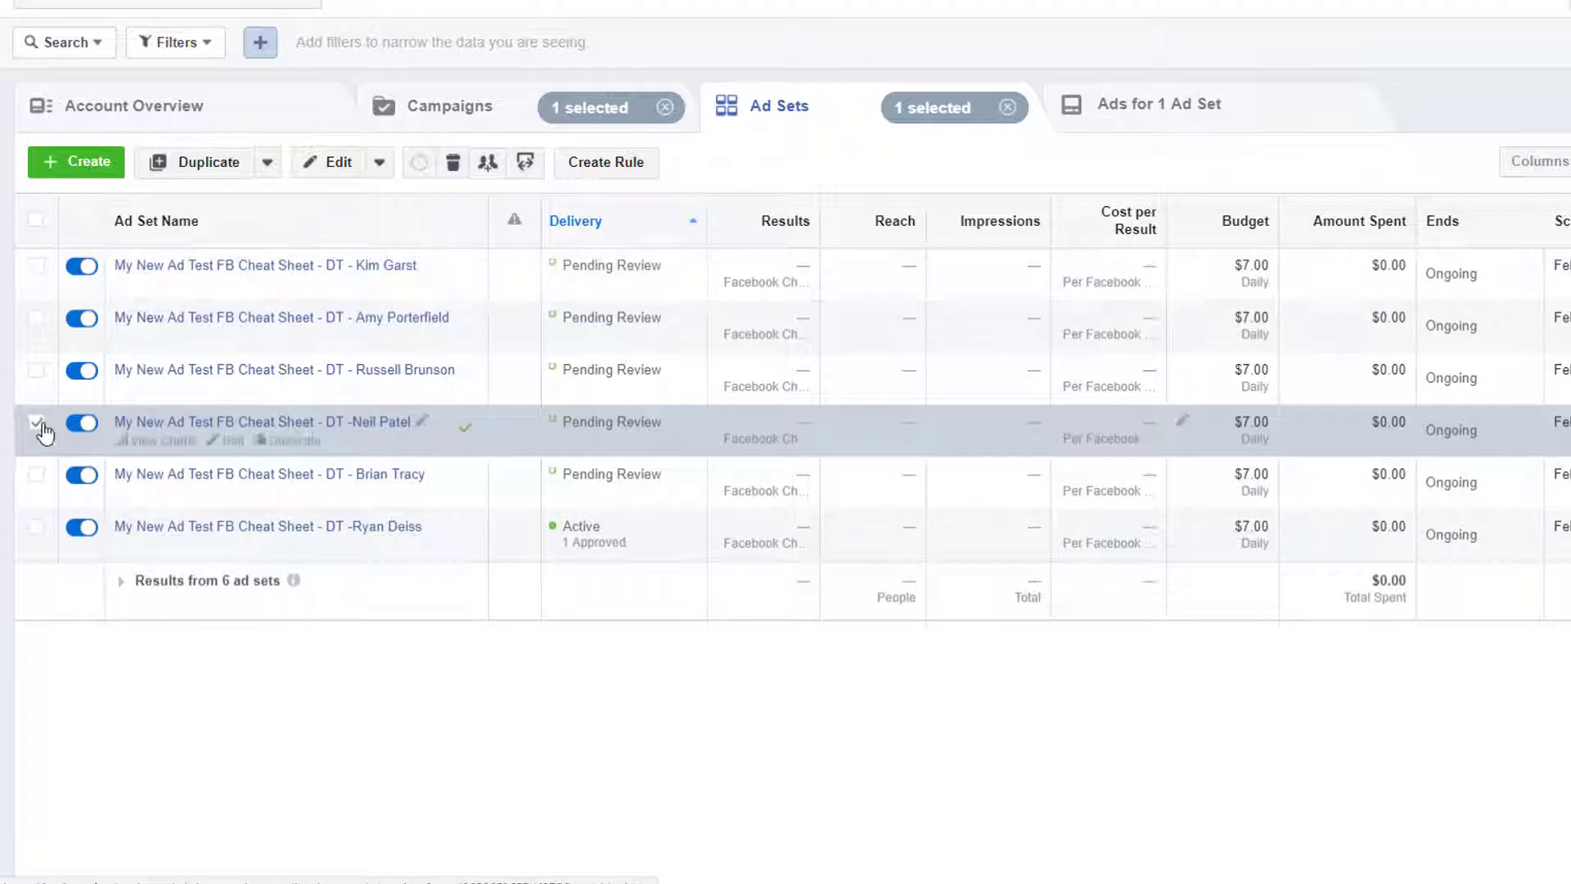
left_click(36, 424)
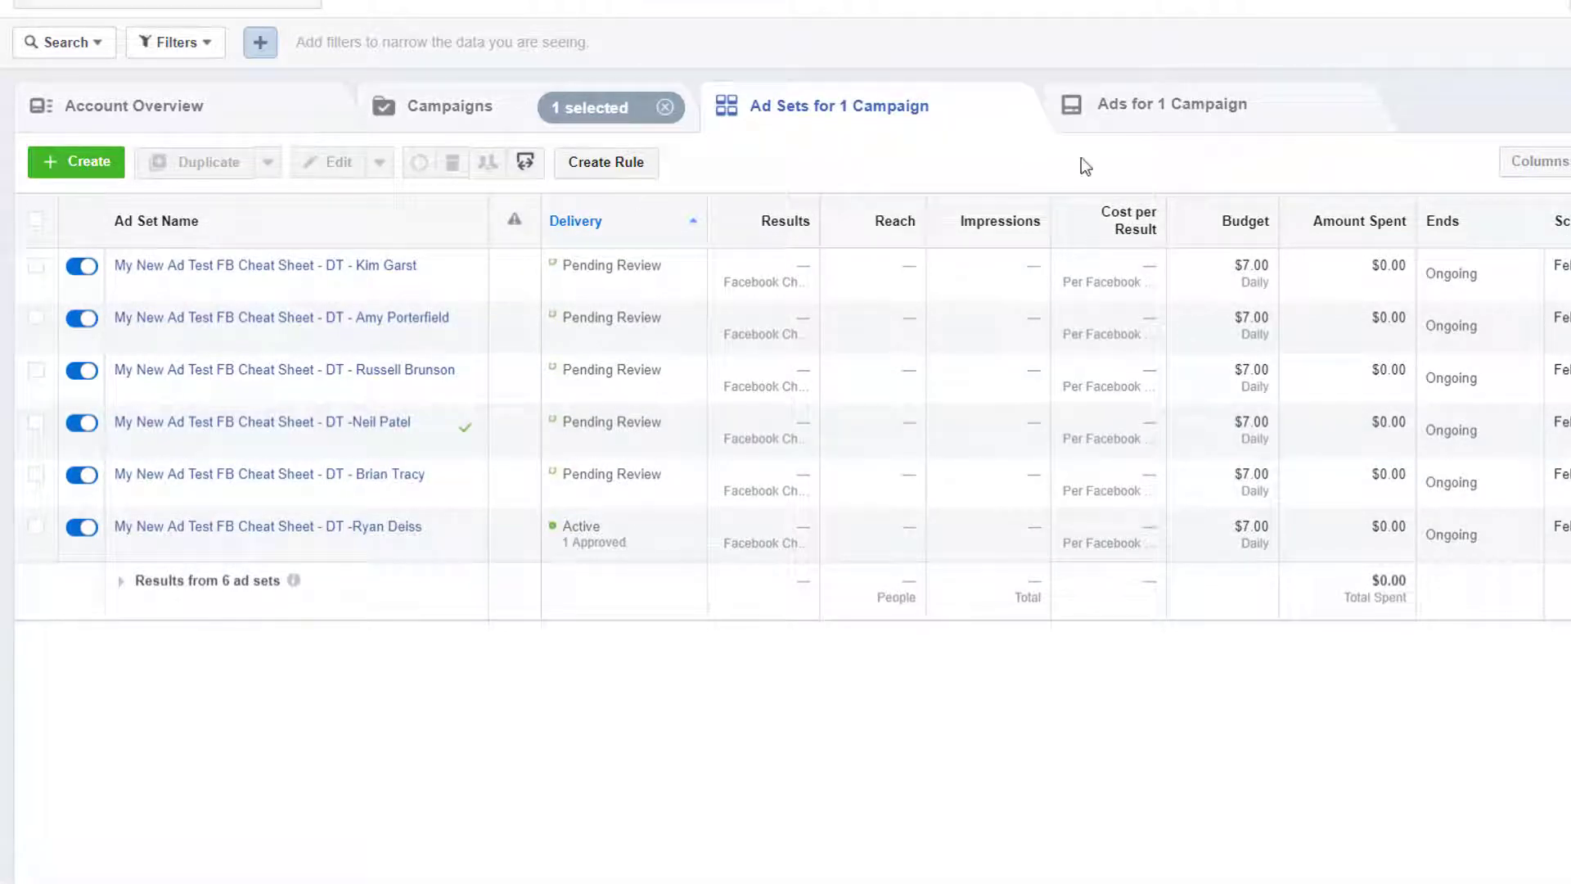
Step: Check the campaign's ads, return to the campaign list and turn off the My New Ad Test FB Cheat Sheet - DT campaign
left_click(1142, 112)
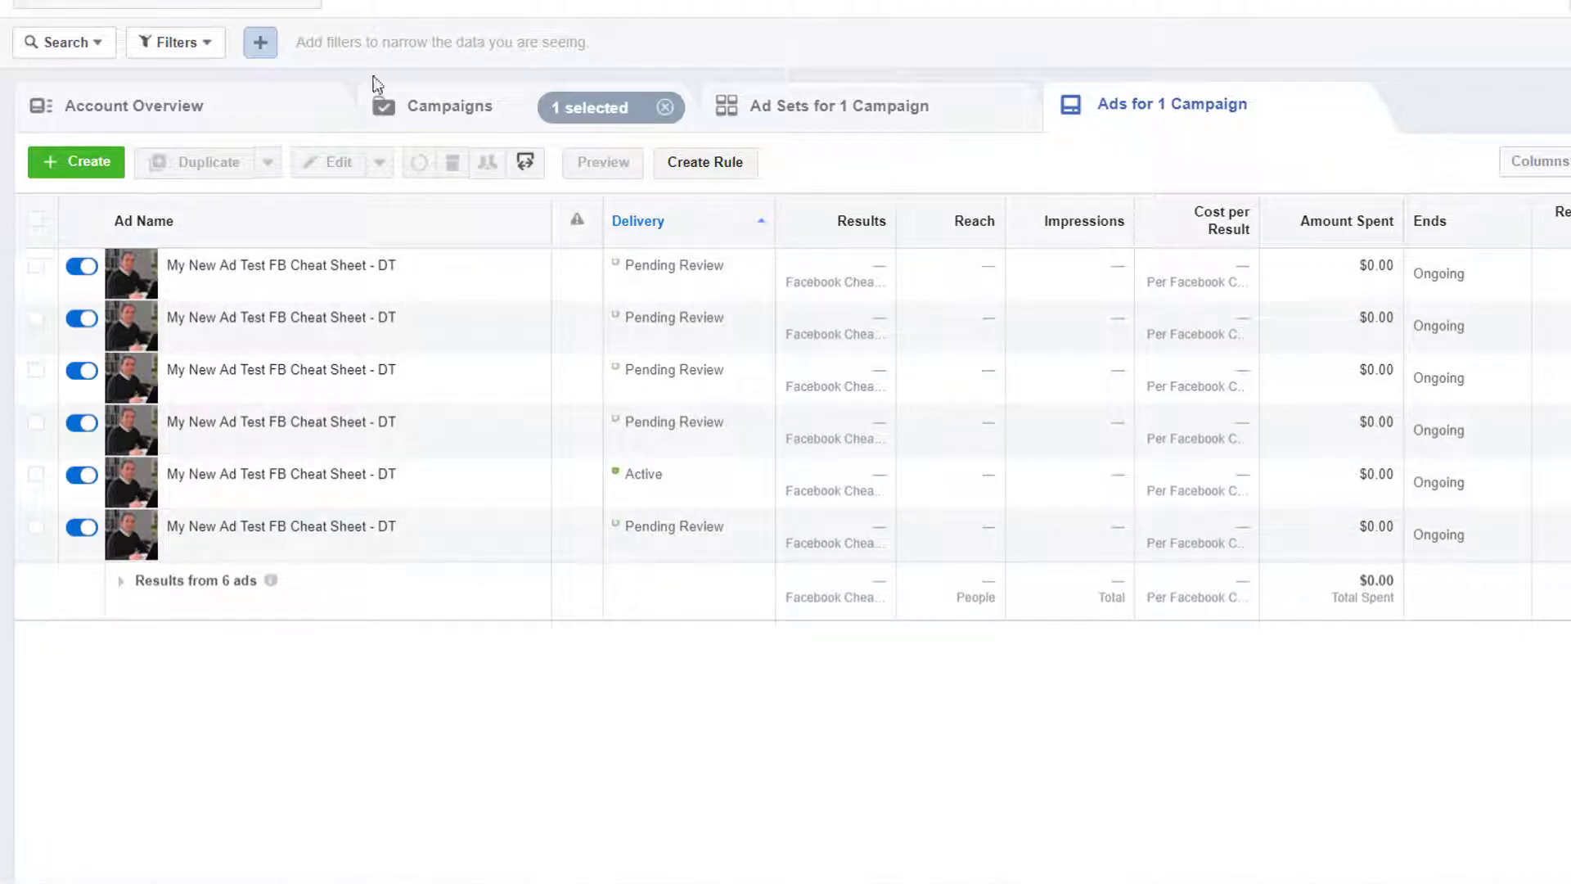
left_click(444, 117)
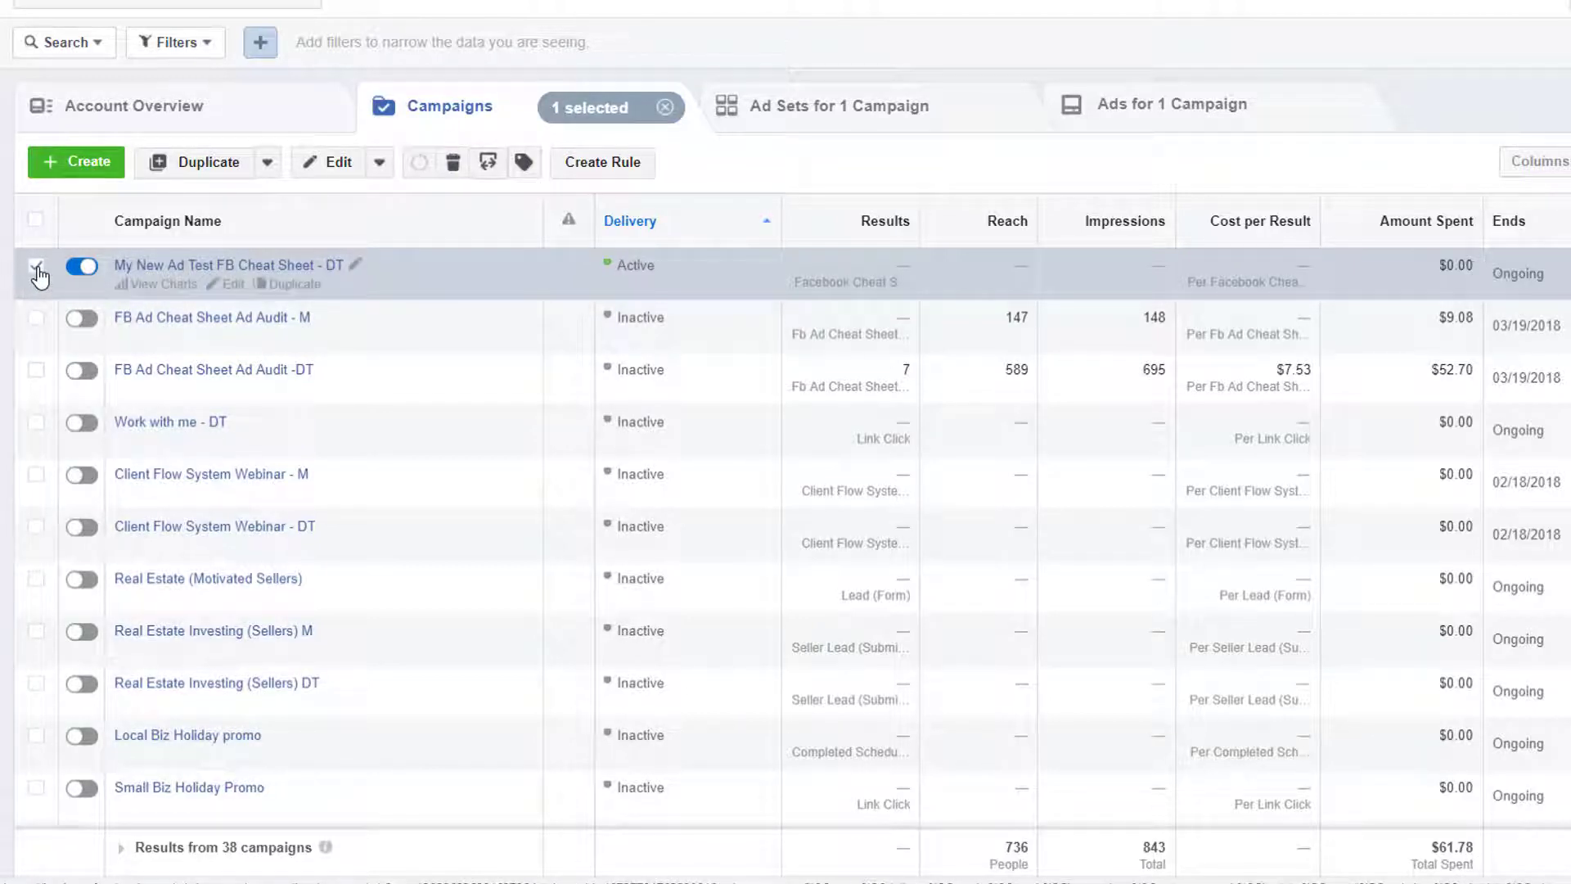
left_click(85, 267)
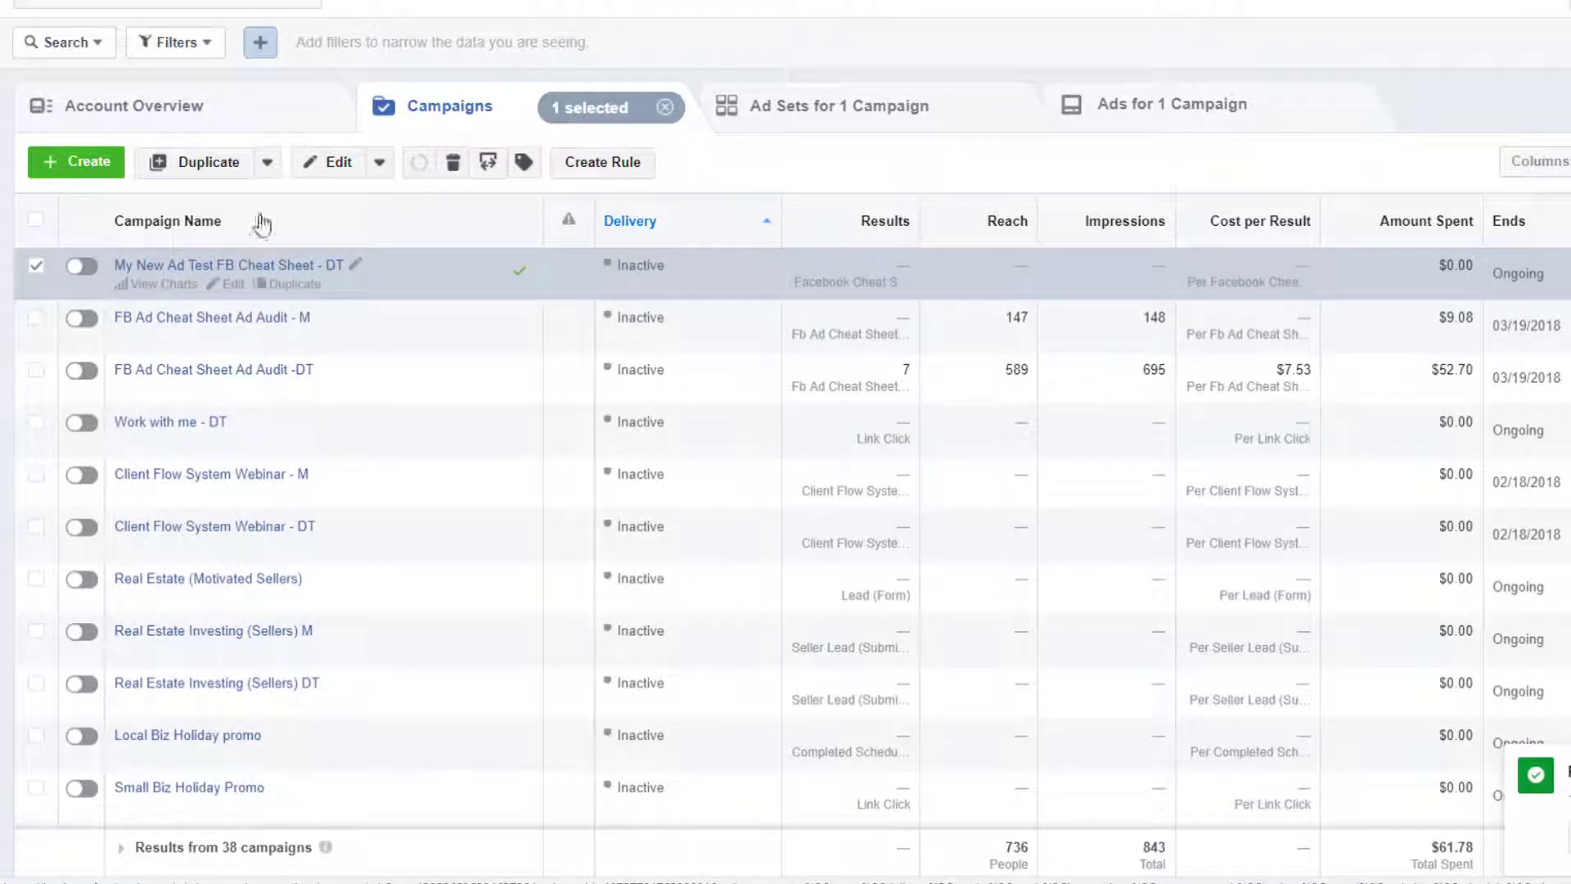
Step: Duplicate the My New Ad Test FB Cheat Sheet - DT campaign once and name the copy "My New Ad Test FB Cheat Sheet - M"
left_click(193, 167)
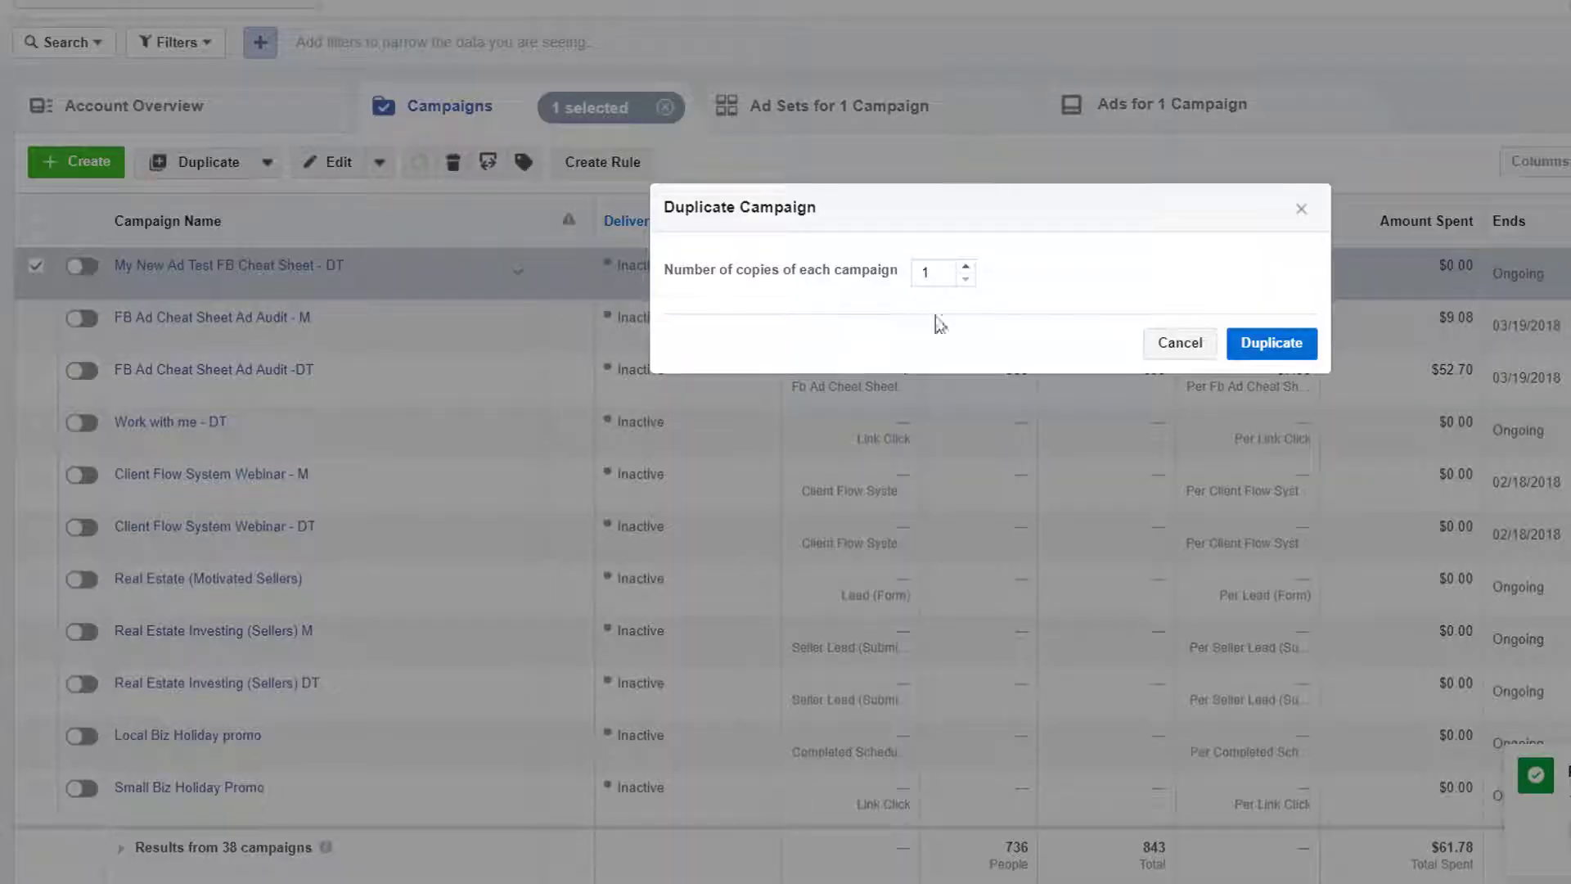
left_click(1272, 346)
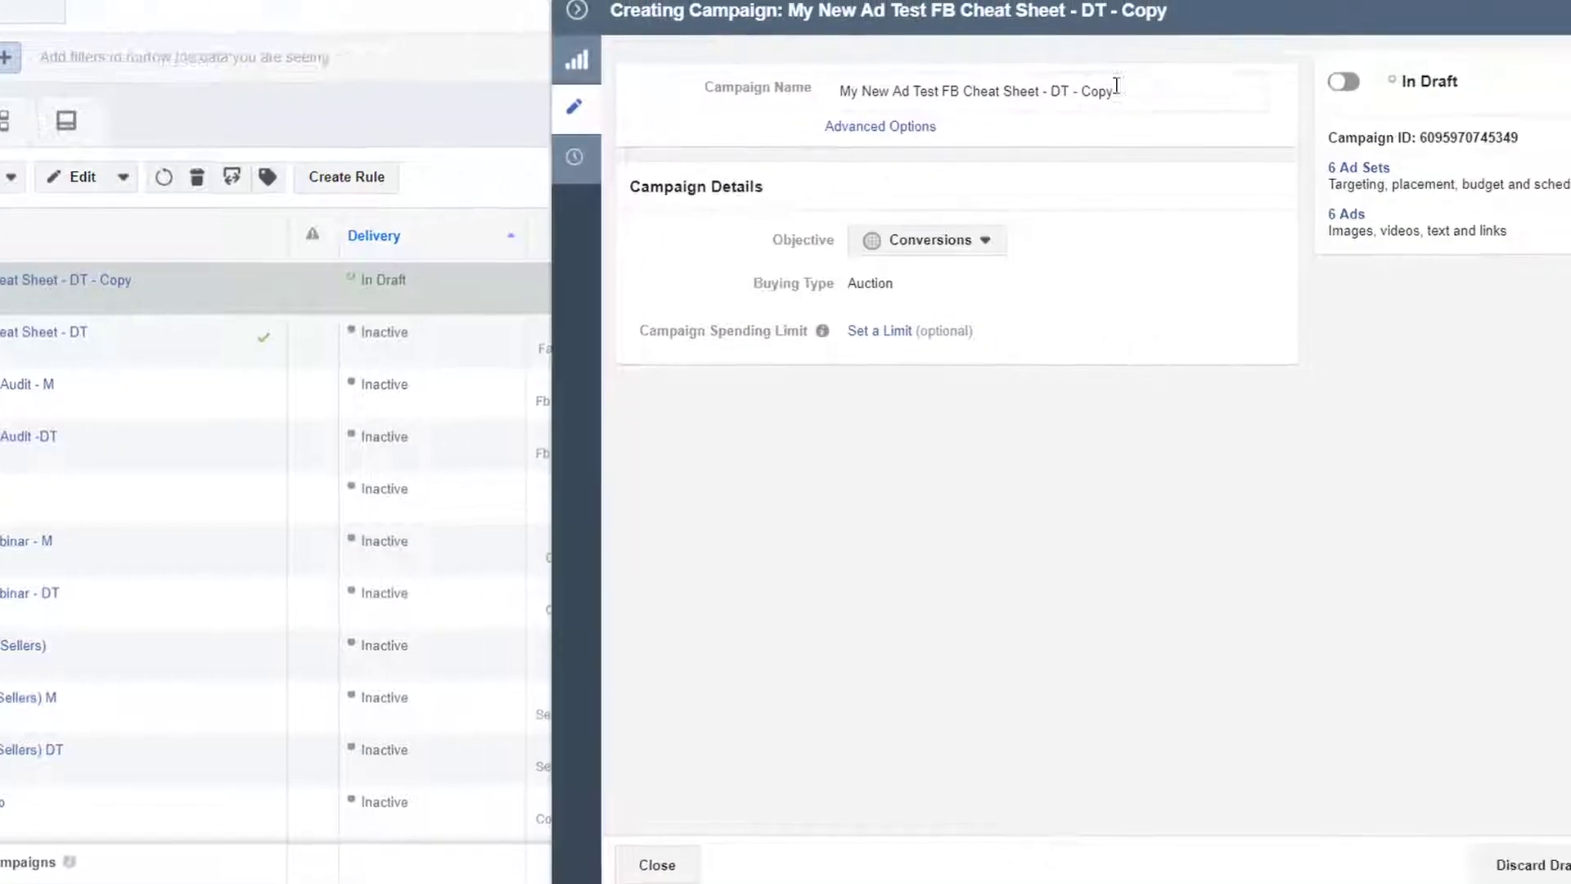
left_click(1118, 90)
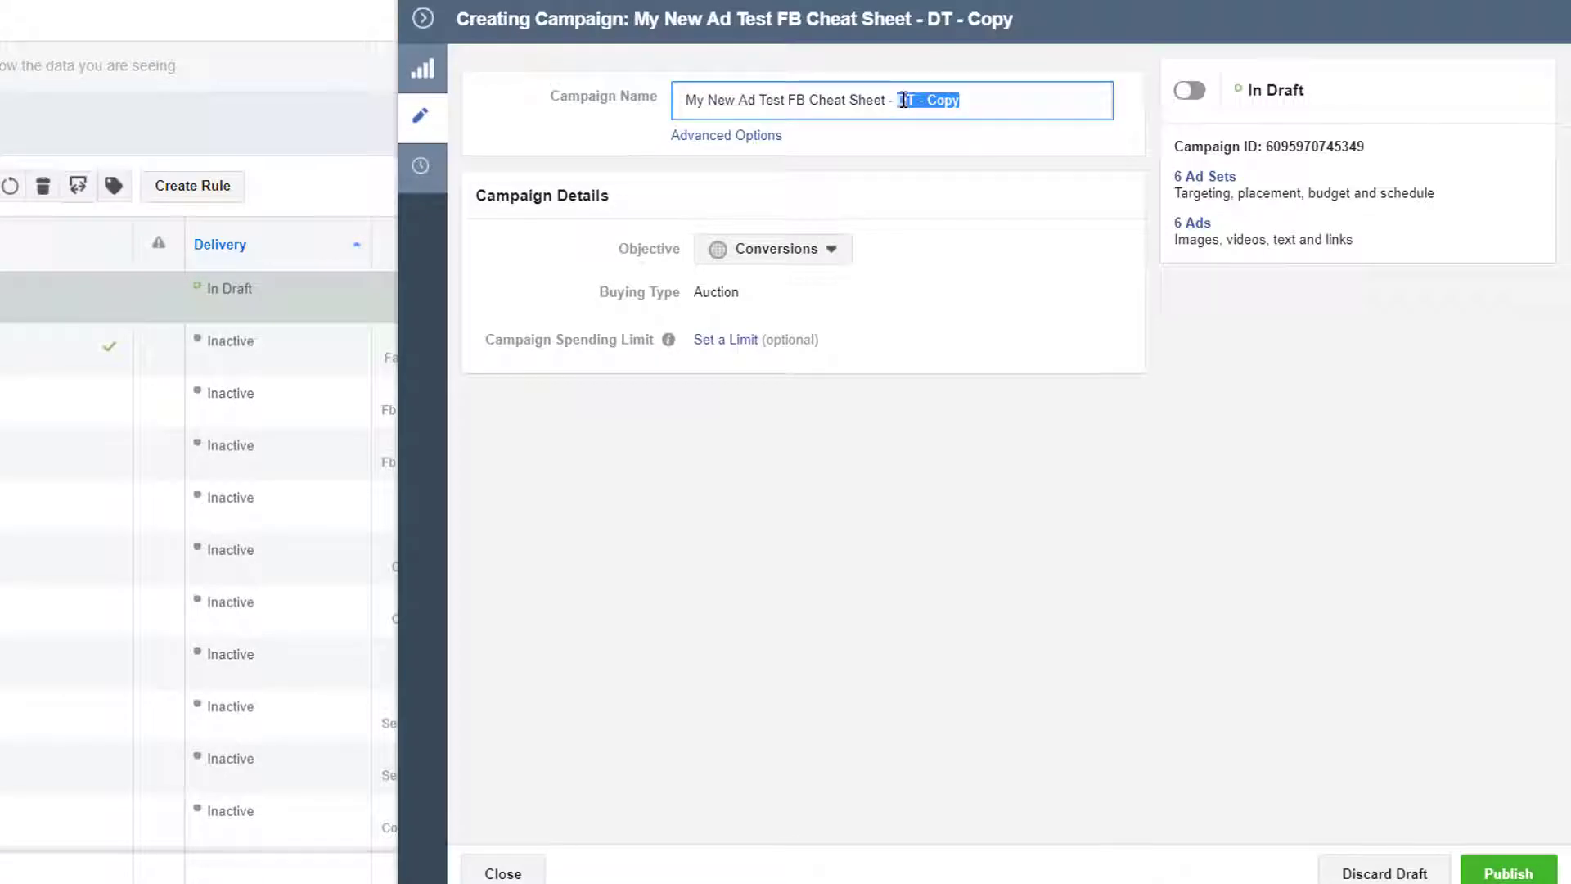
type("M")
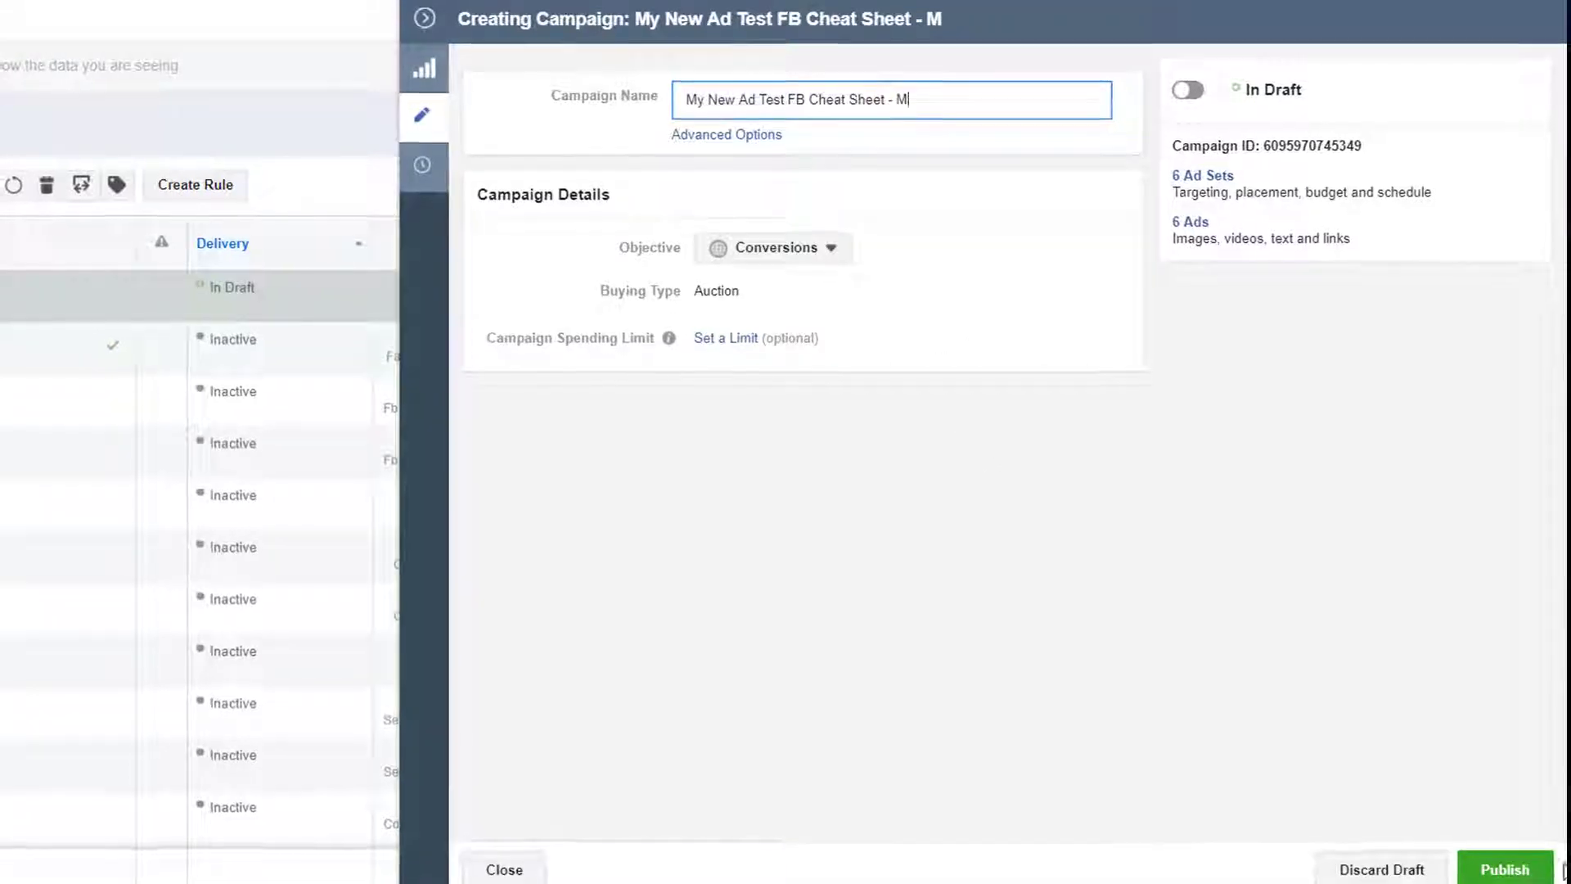
Step: Open all six draft ad sets of the My New Ad Test FB Cheat Sheet - M campaign together for editing
left_click(1205, 179)
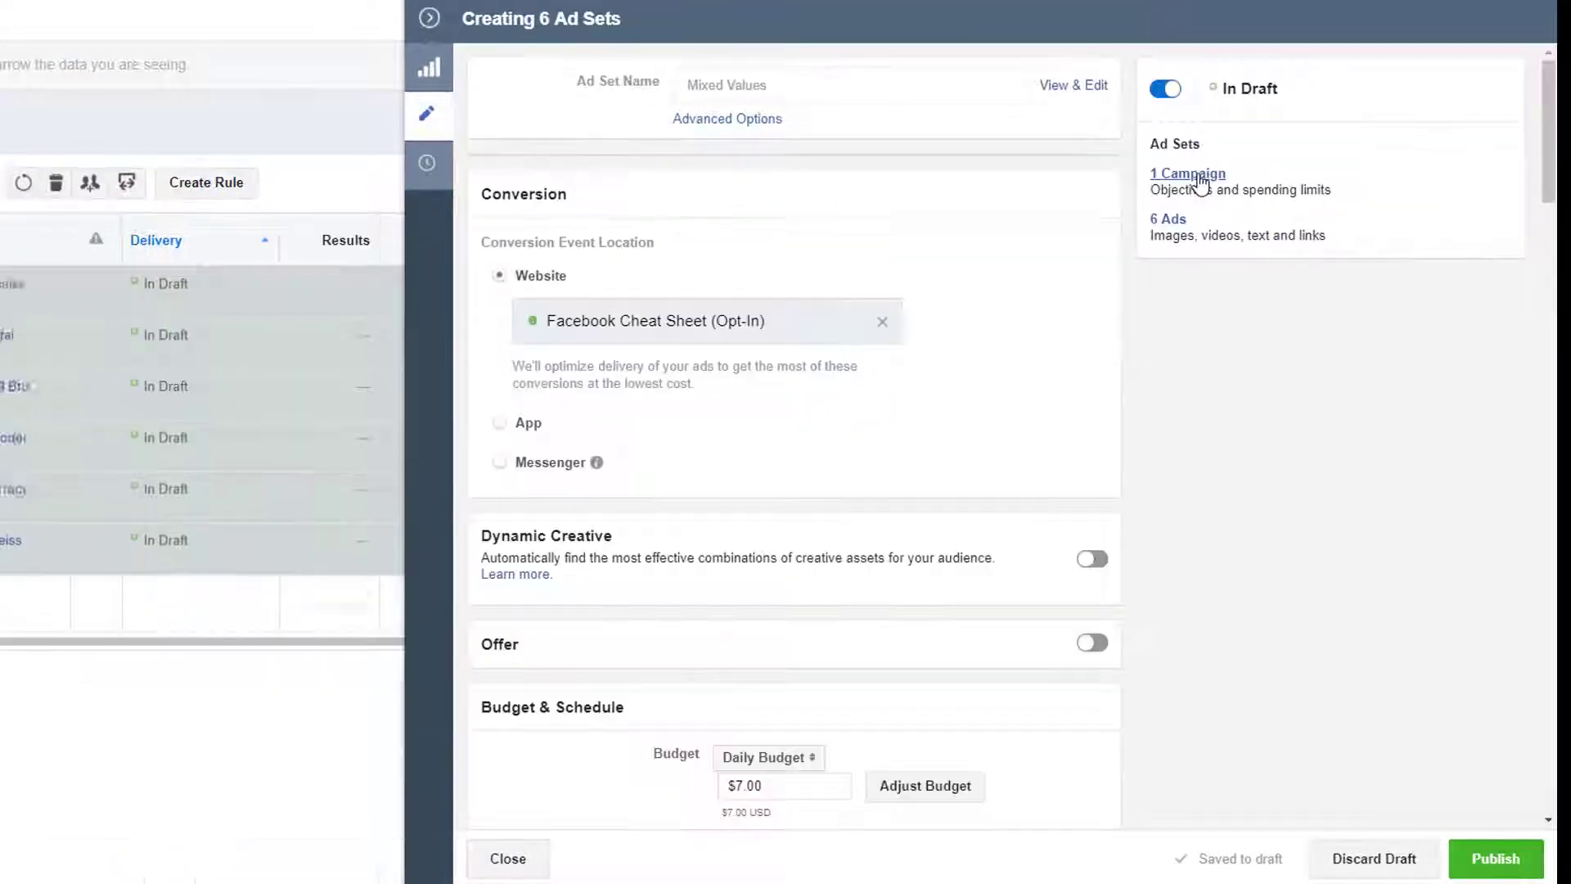
left_click(429, 17)
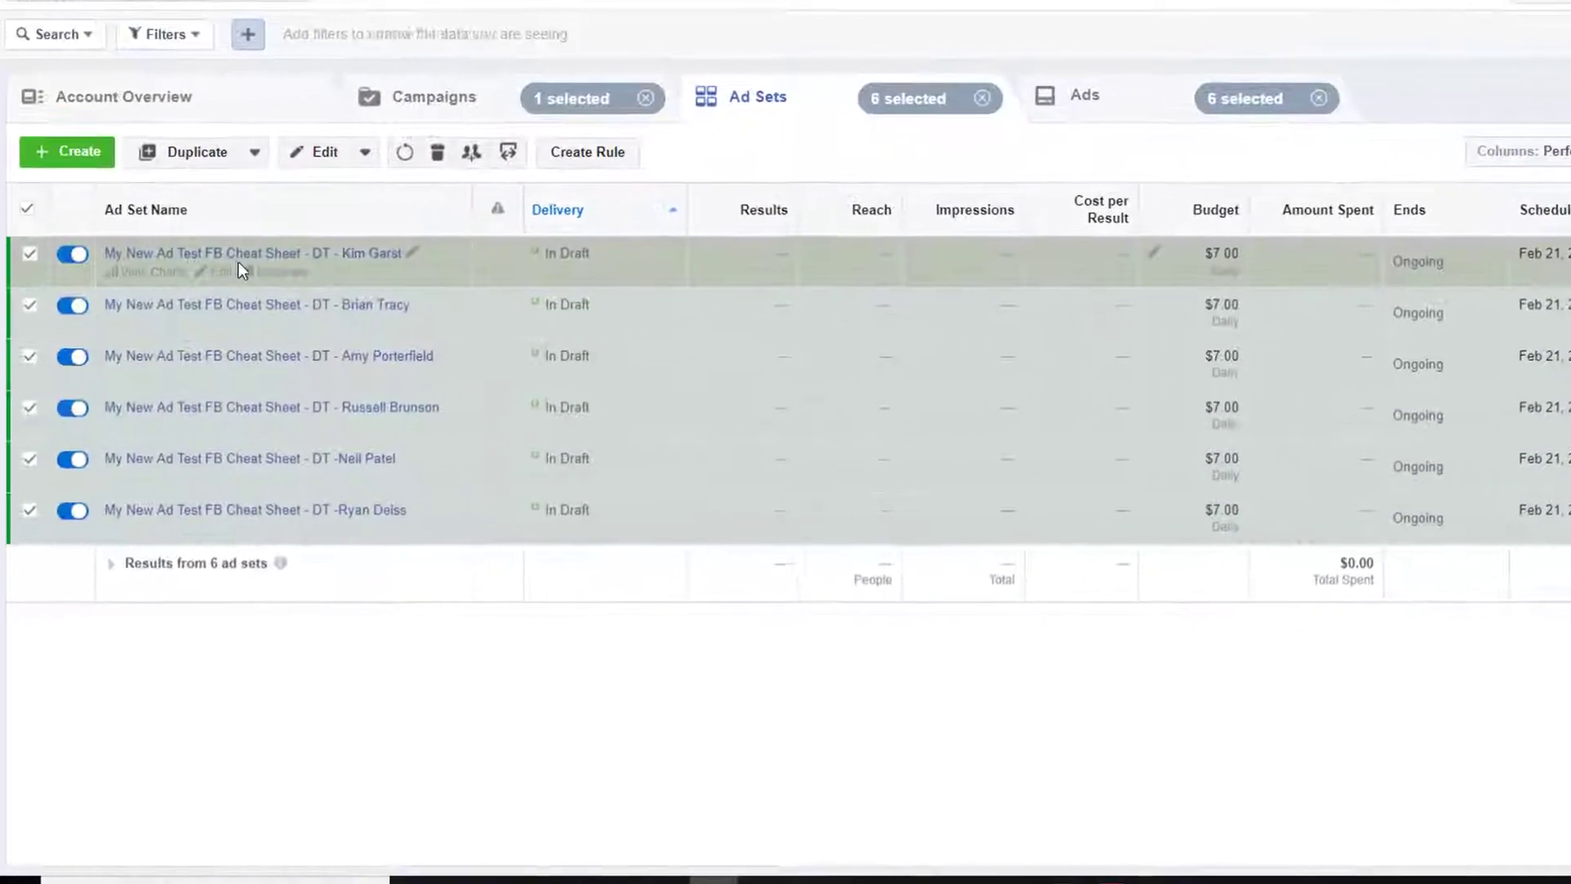
left_click(122, 129)
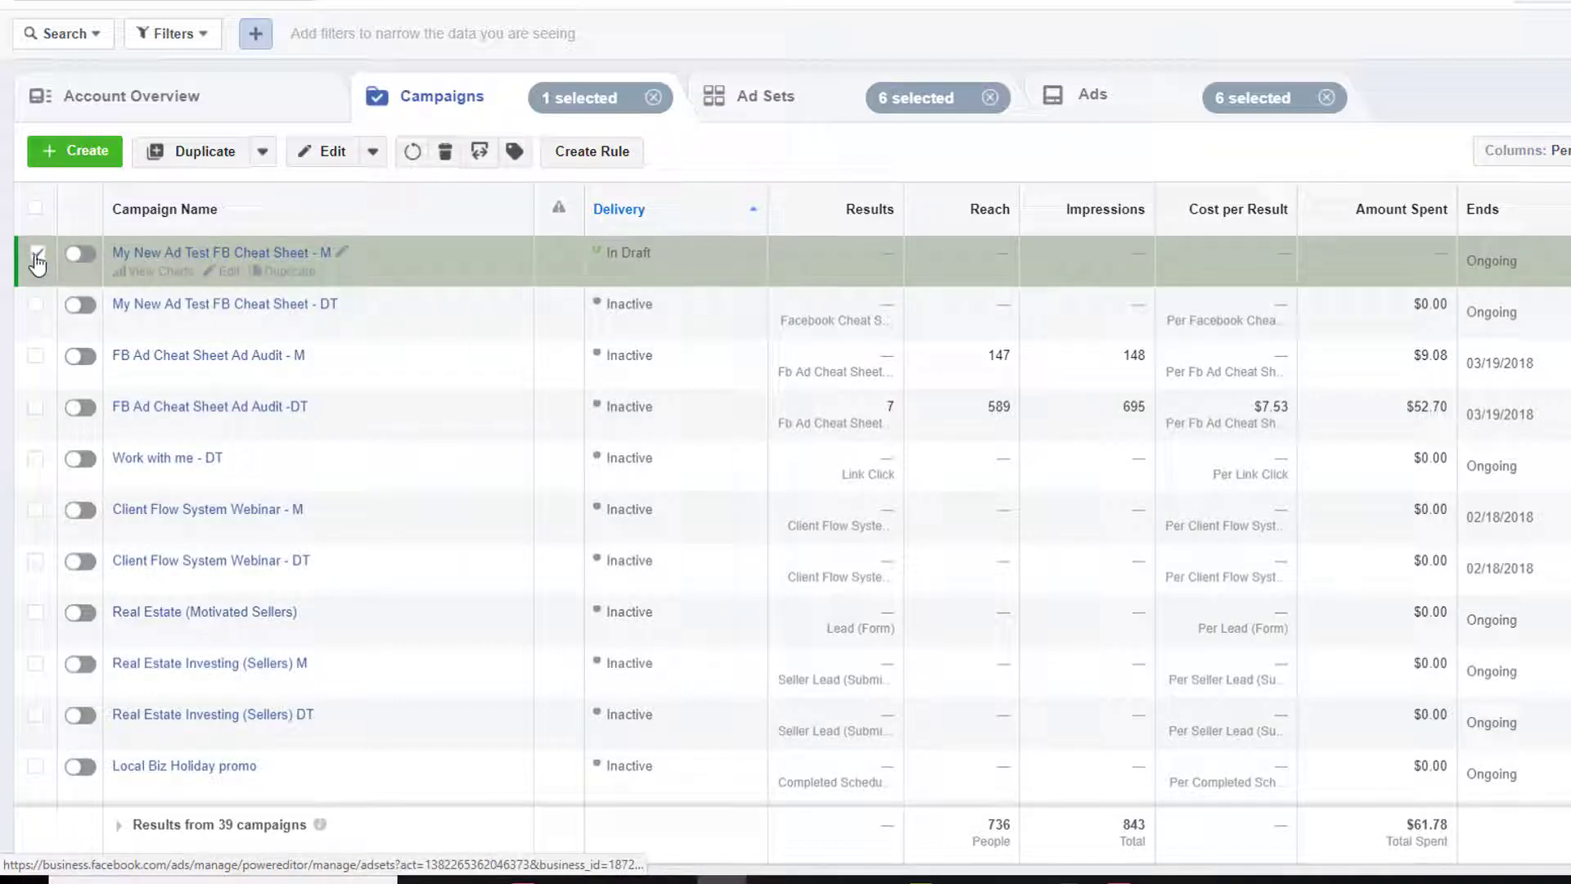
left_click(810, 105)
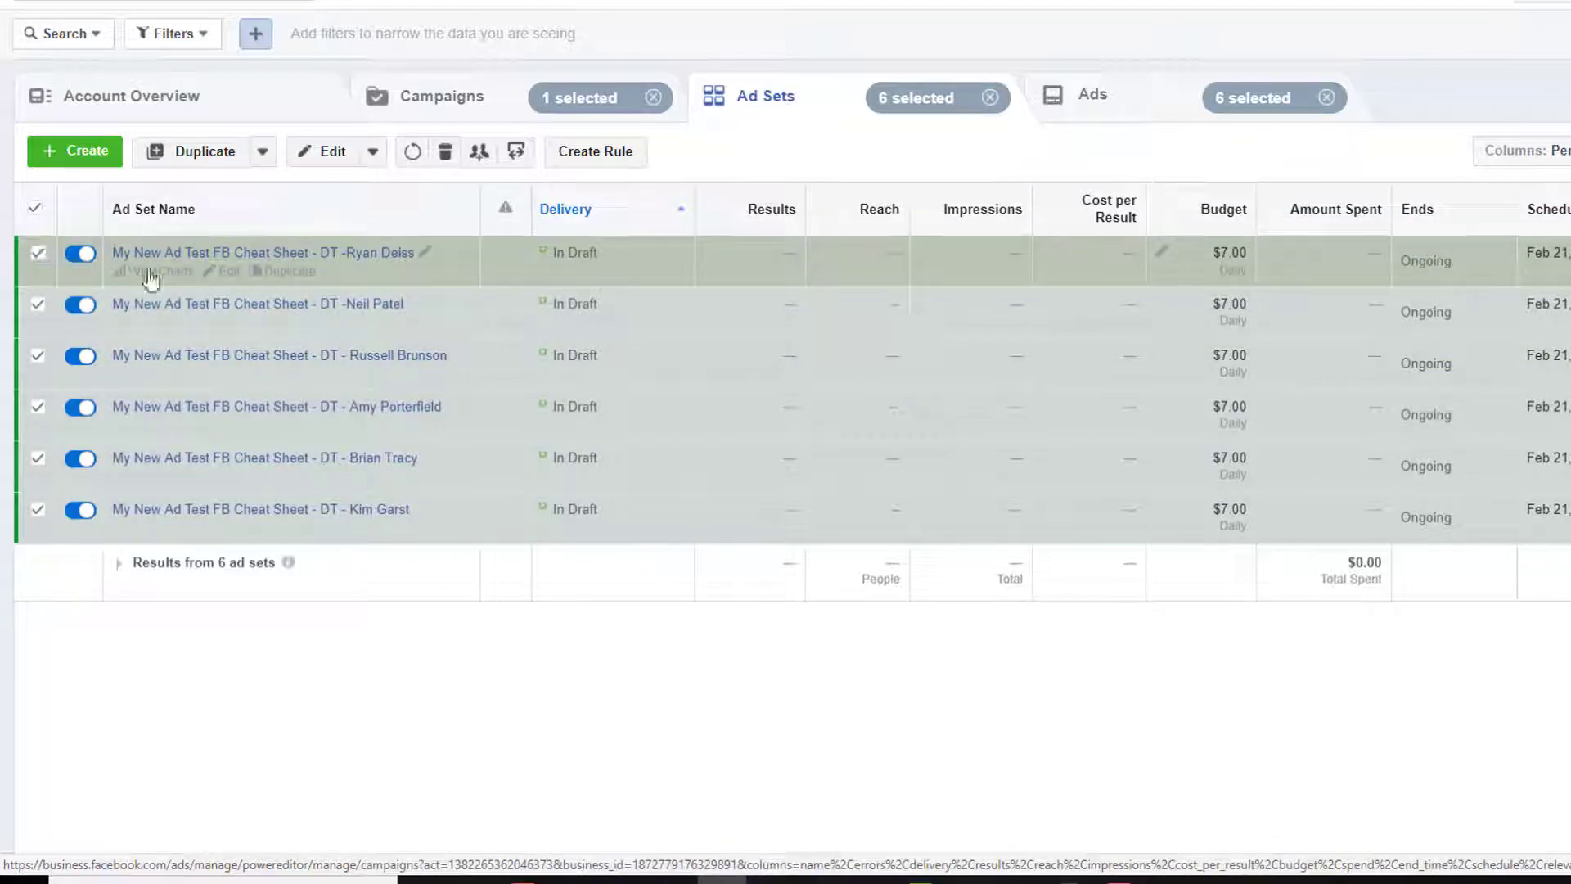
left_click(334, 155)
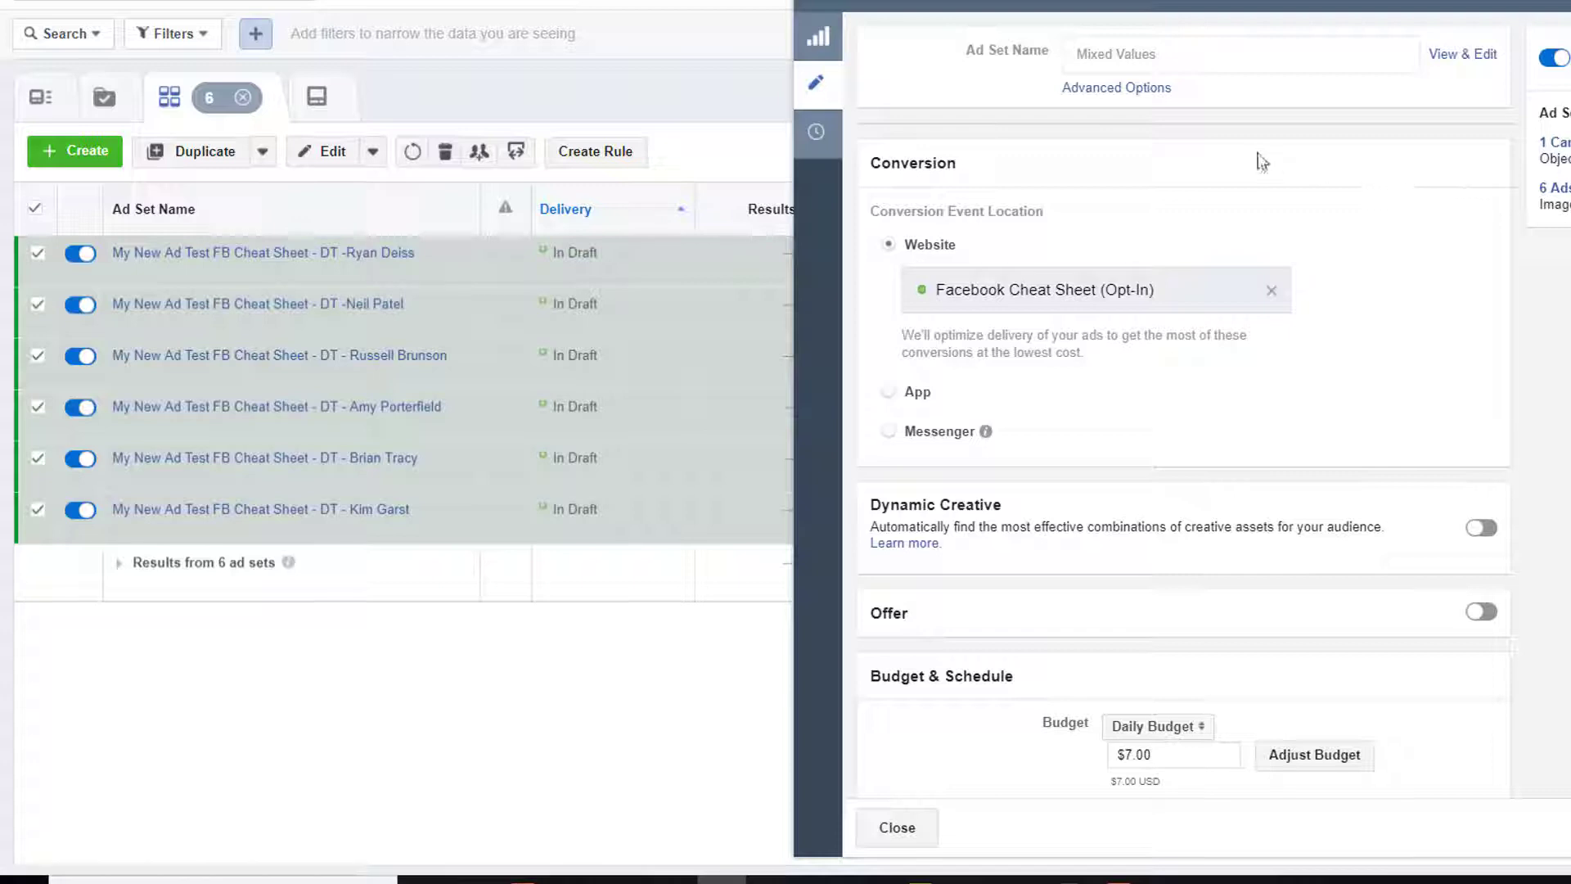
Step: Set the placement device type of all six ad sets to Mobile Only
scroll(1289, 168, "down", 7)
scroll(1289, 165, "down", 8)
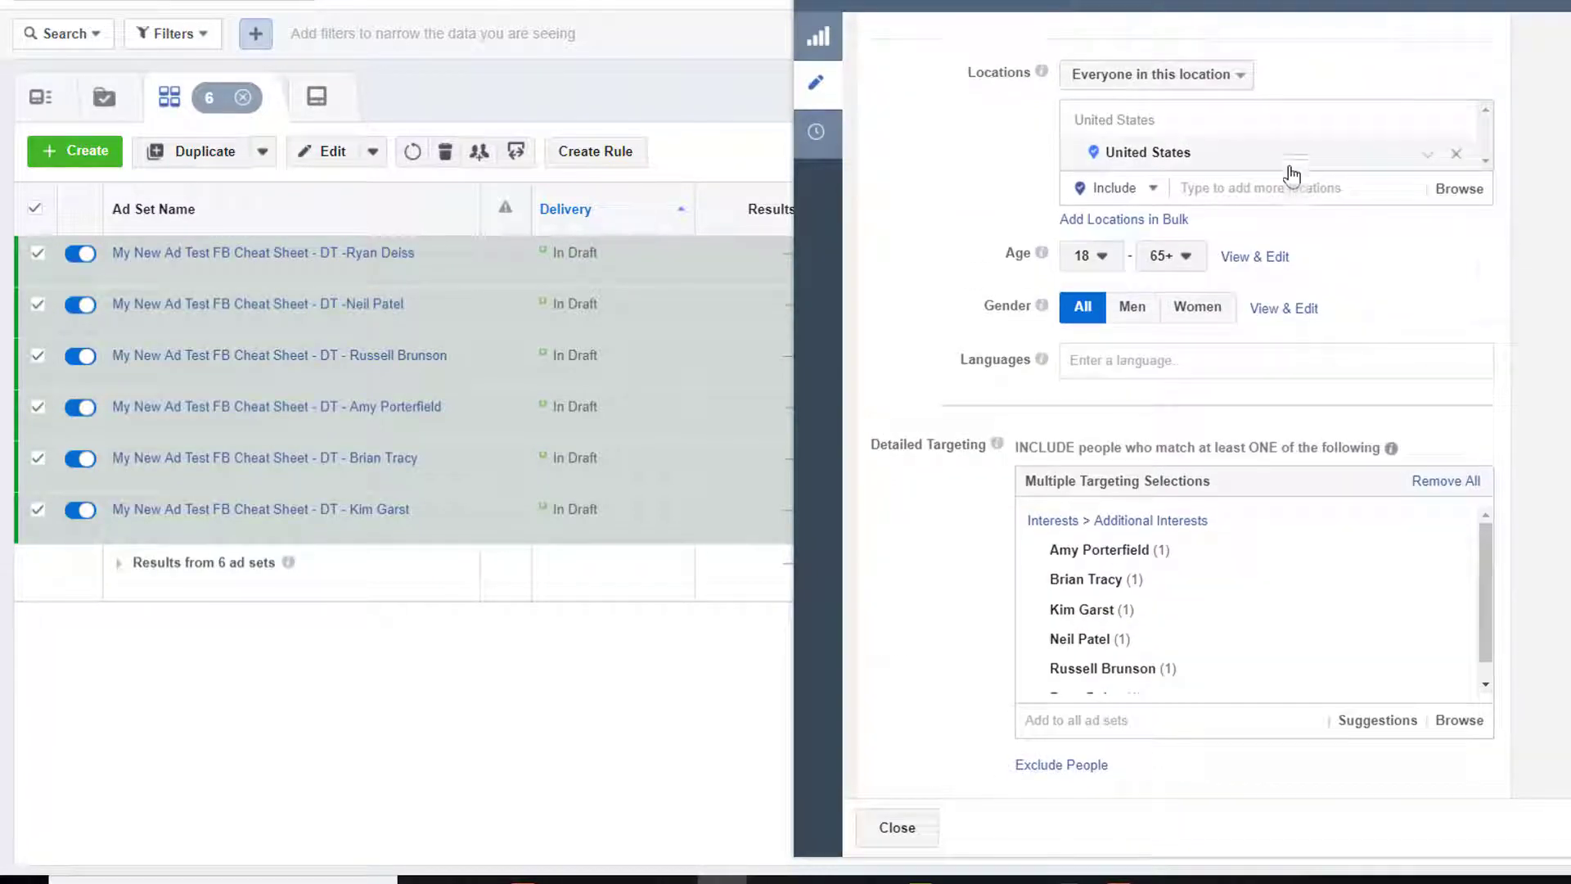
scroll(1288, 166, "down", 6)
scroll(1252, 556, "down", 7)
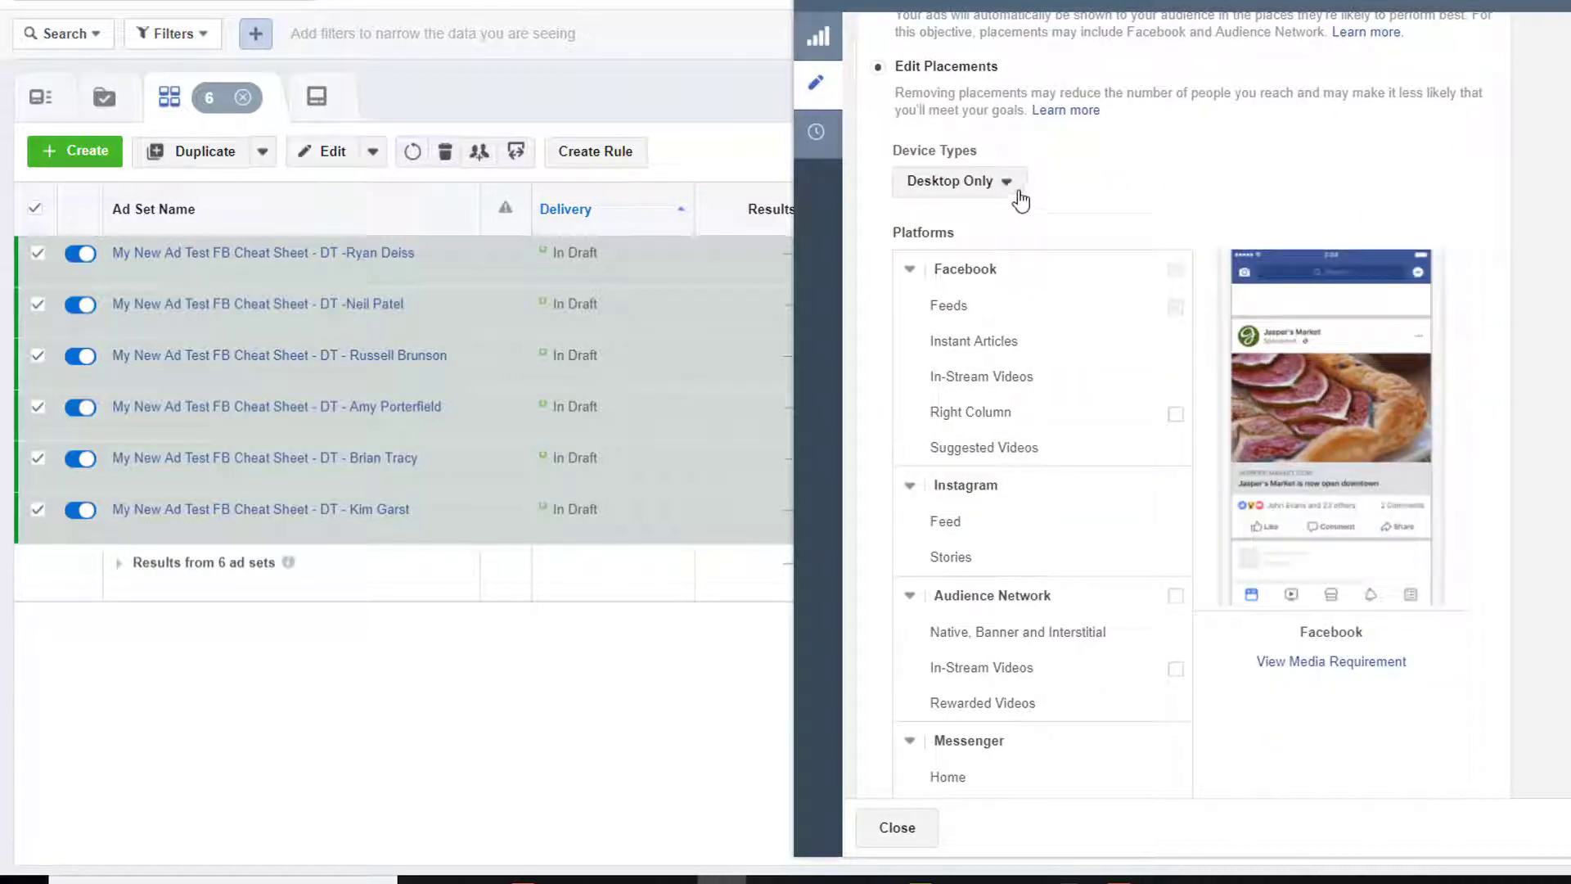
left_click(1010, 184)
left_click(968, 245)
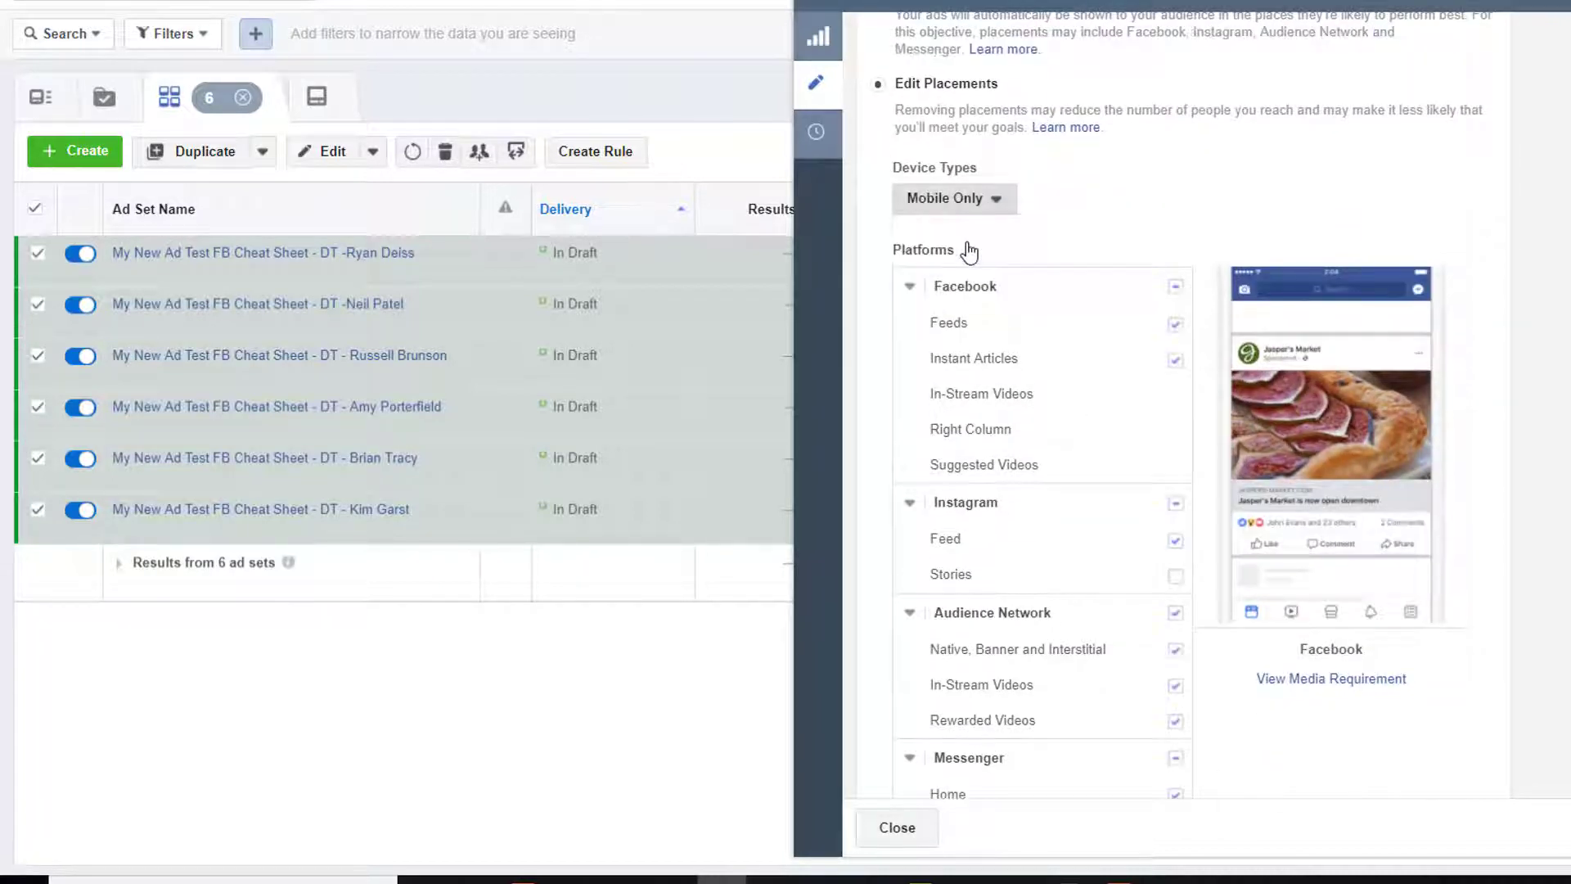
Step: Exclude Facebook Instant Articles, Instagram, Audience Network and Messenger from the placements, keeping only Facebook Feeds
left_click(1176, 360)
scroll(1097, 432, "down", 3)
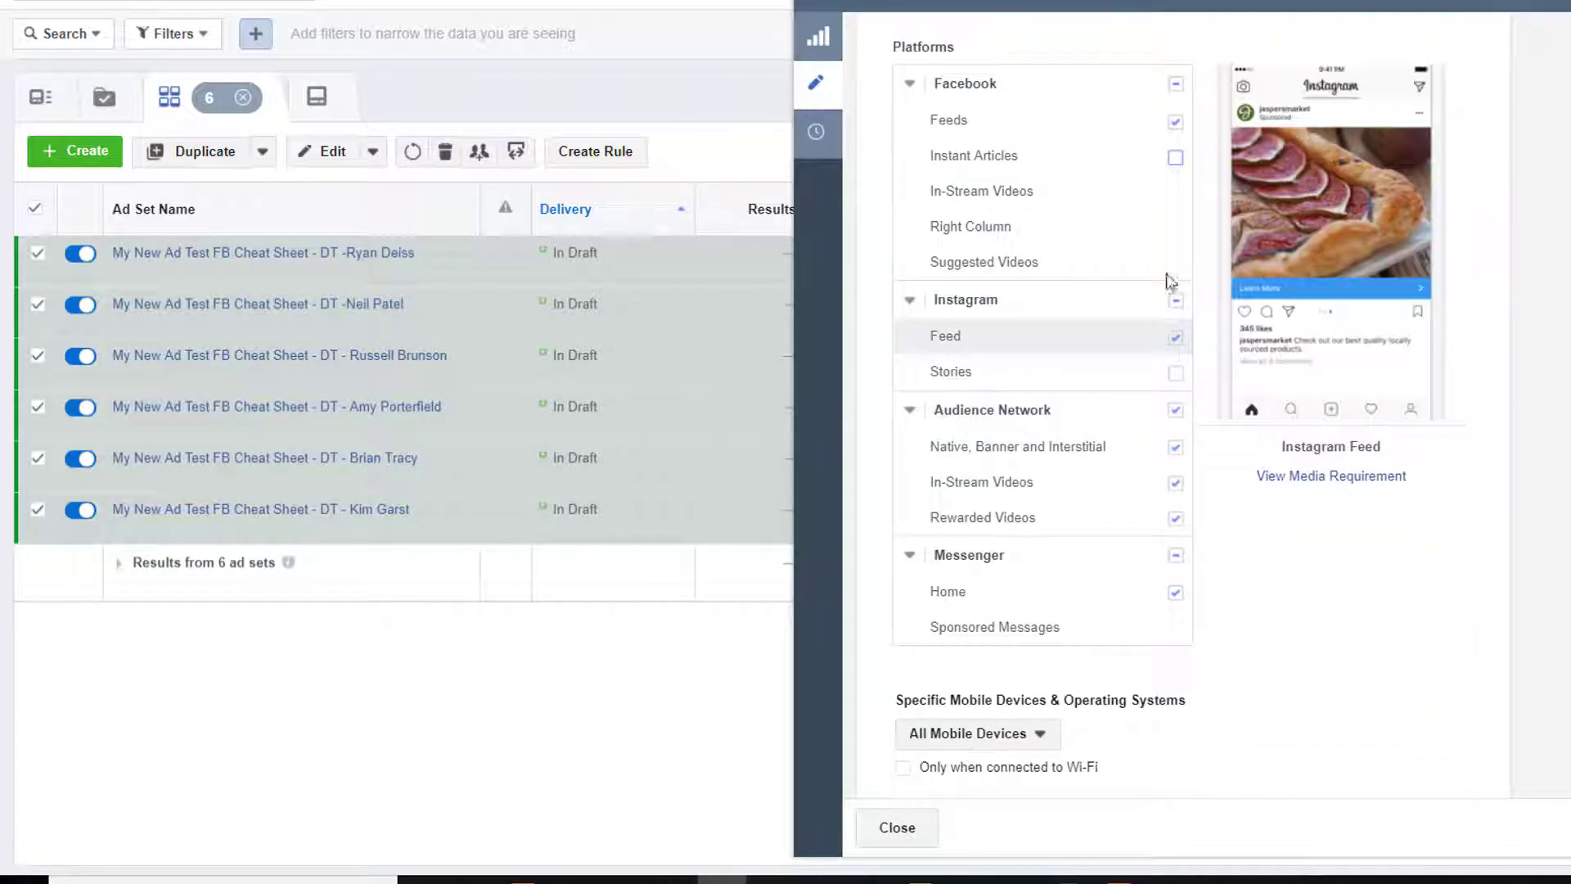
left_click(1176, 301)
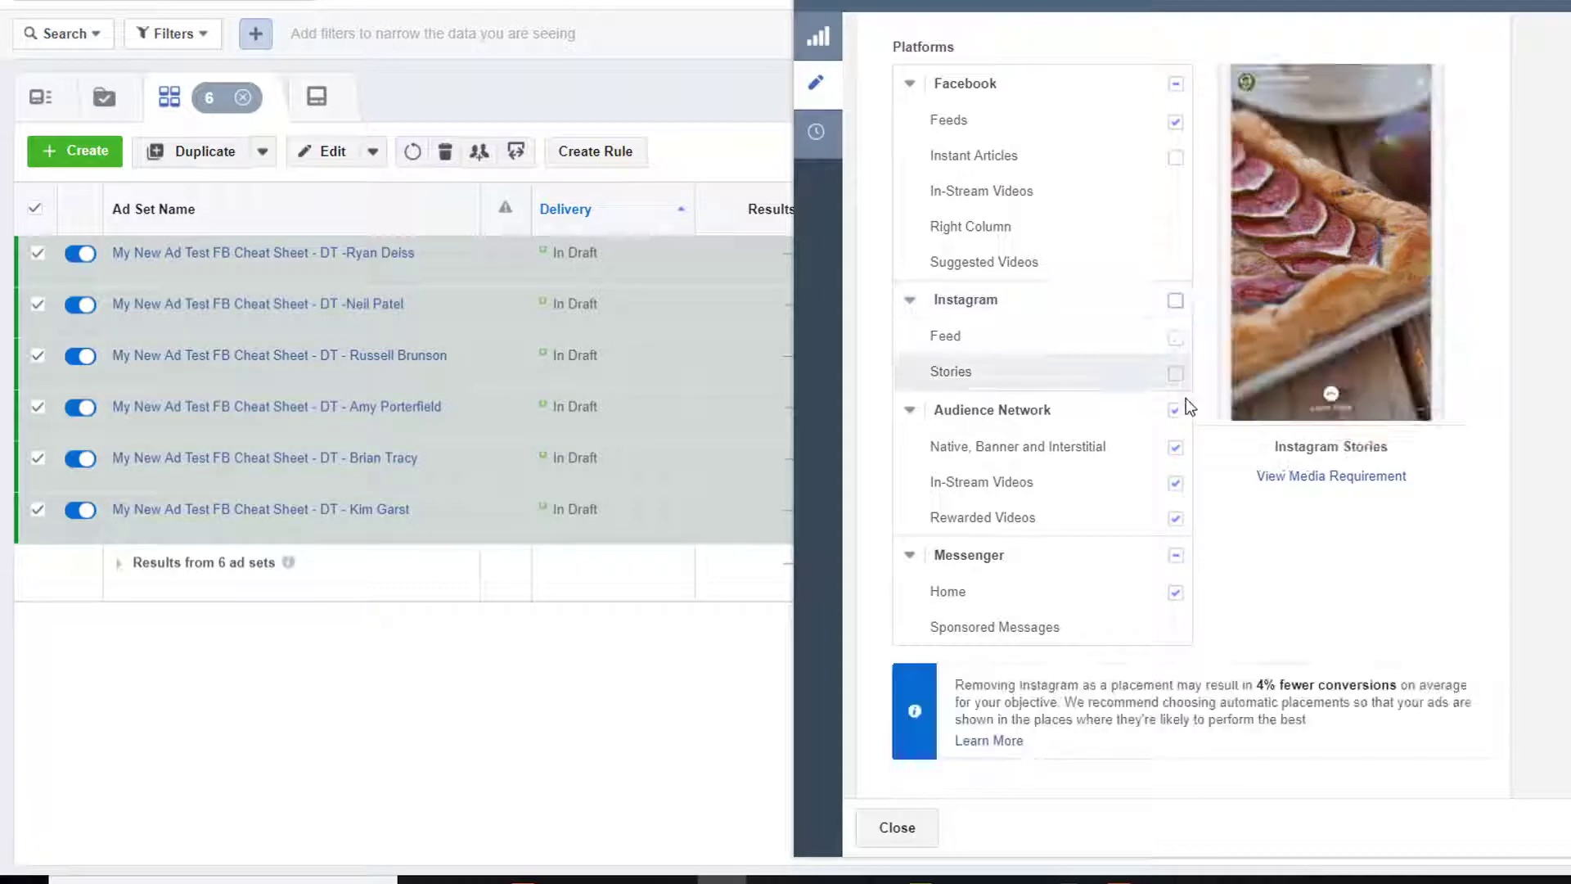
left_click(1176, 410)
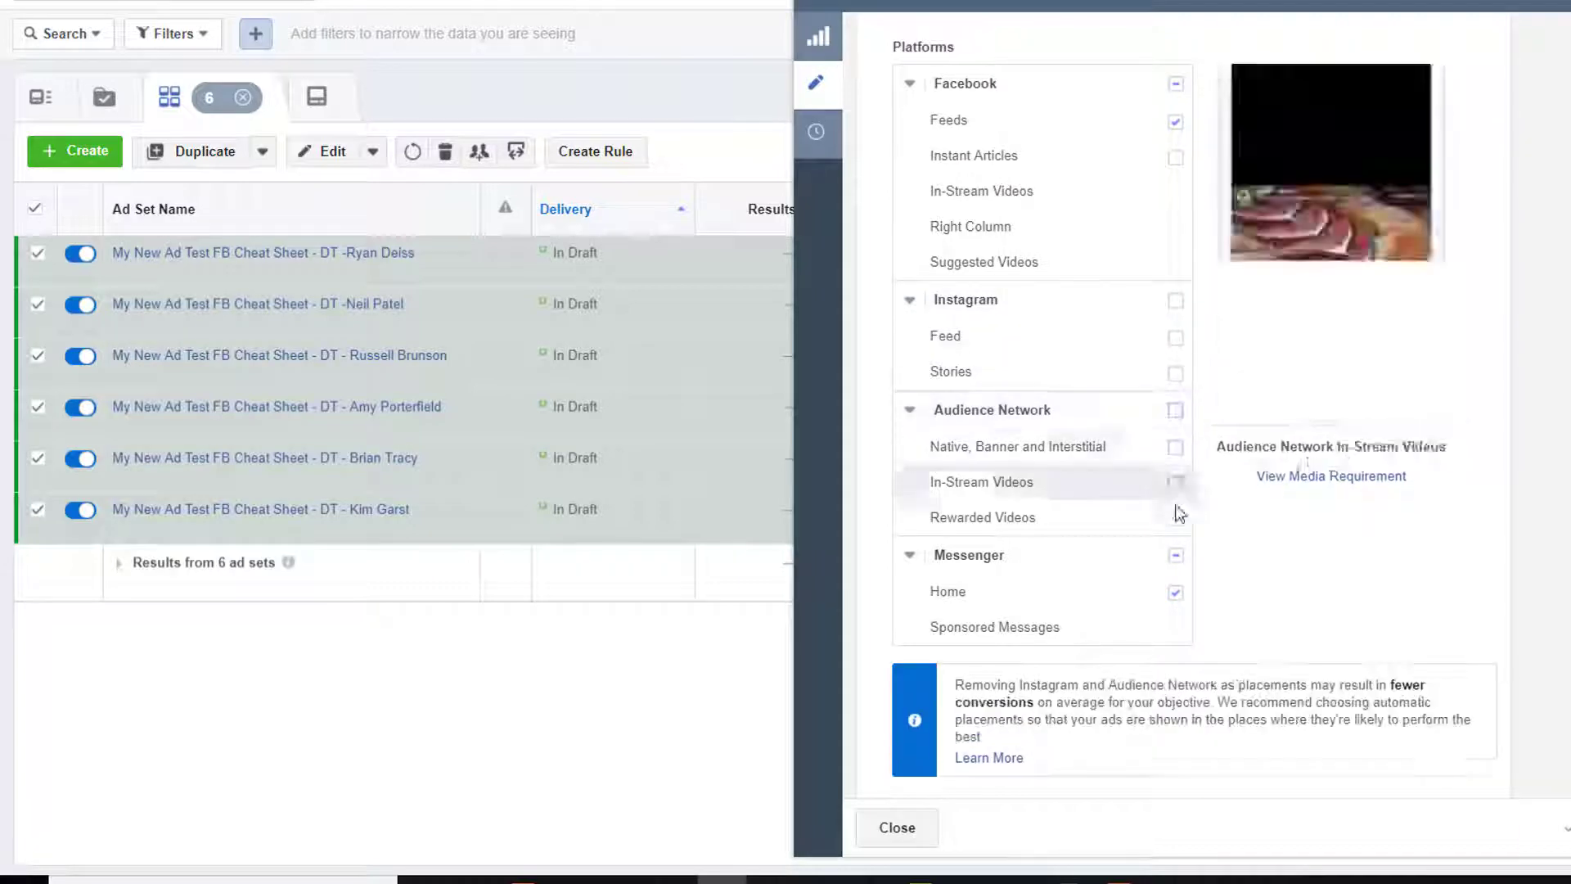
left_click(1175, 555)
Step: Review the conversion, budget, audience, placement and delivery settings of the six mobile ad sets and publish them
scroll(1107, 491, "up", 1)
scroll(1106, 491, "up", 2)
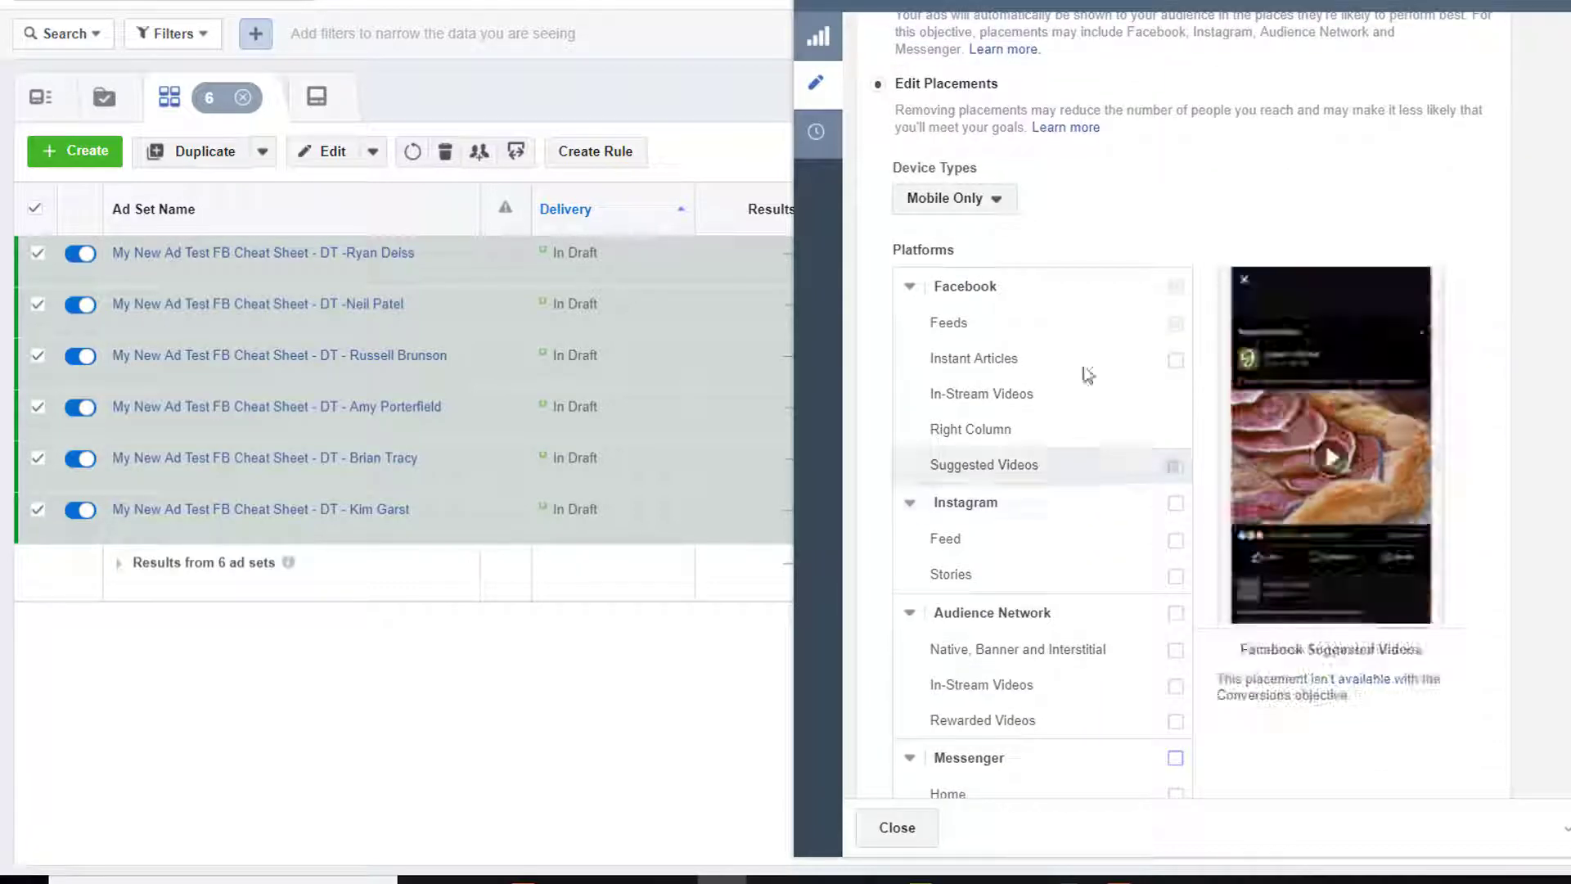
scroll(1115, 369, "up", 5)
scroll(1106, 374, "up", 12)
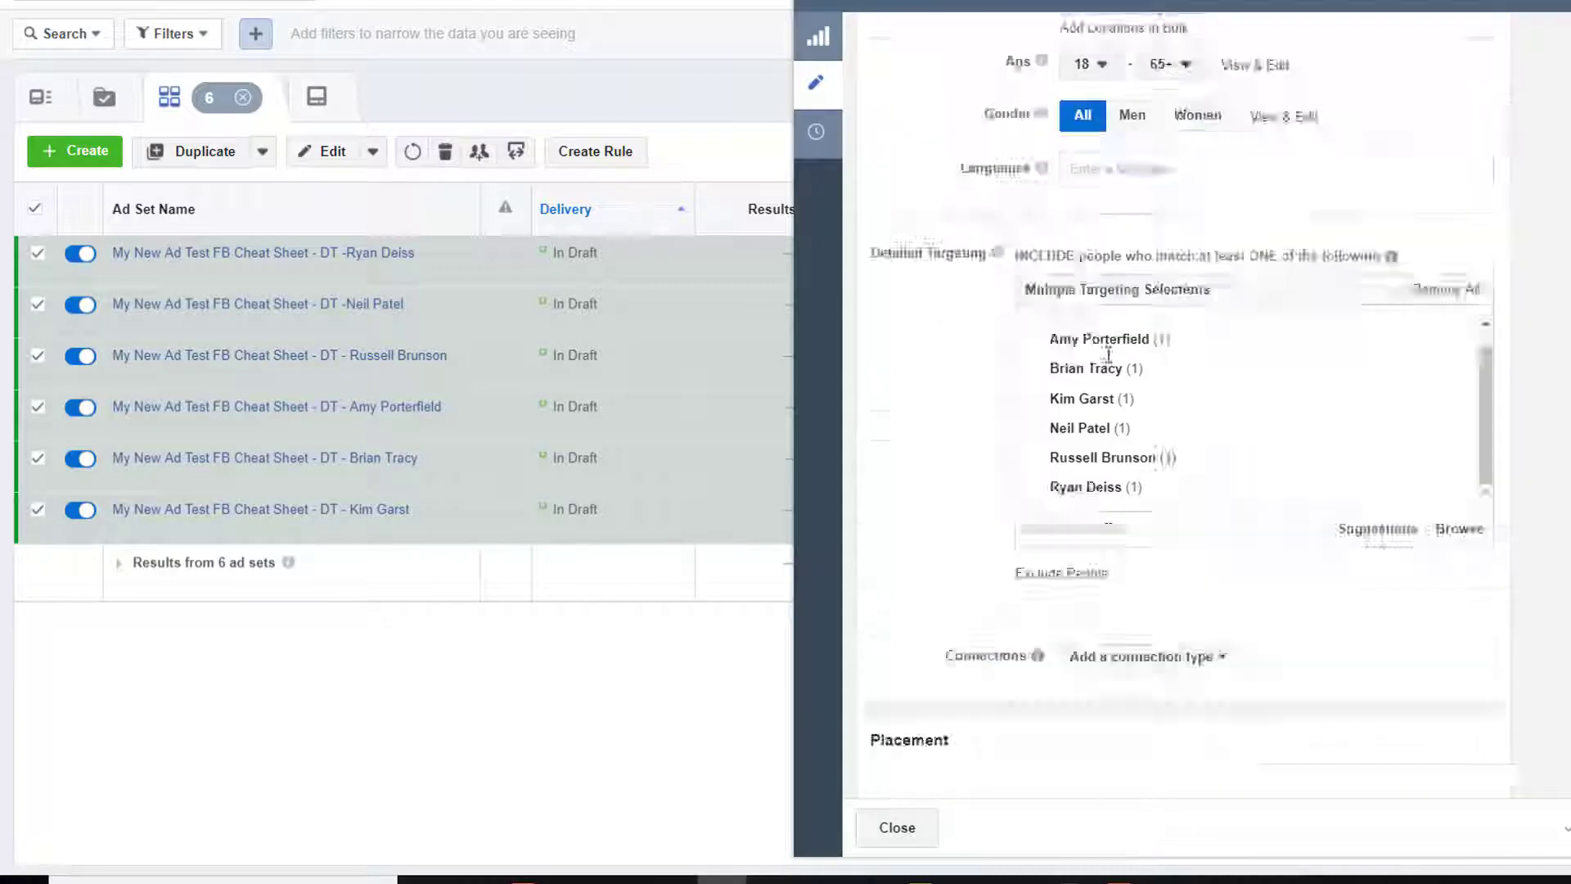
scroll(1024, 301, "up", 5)
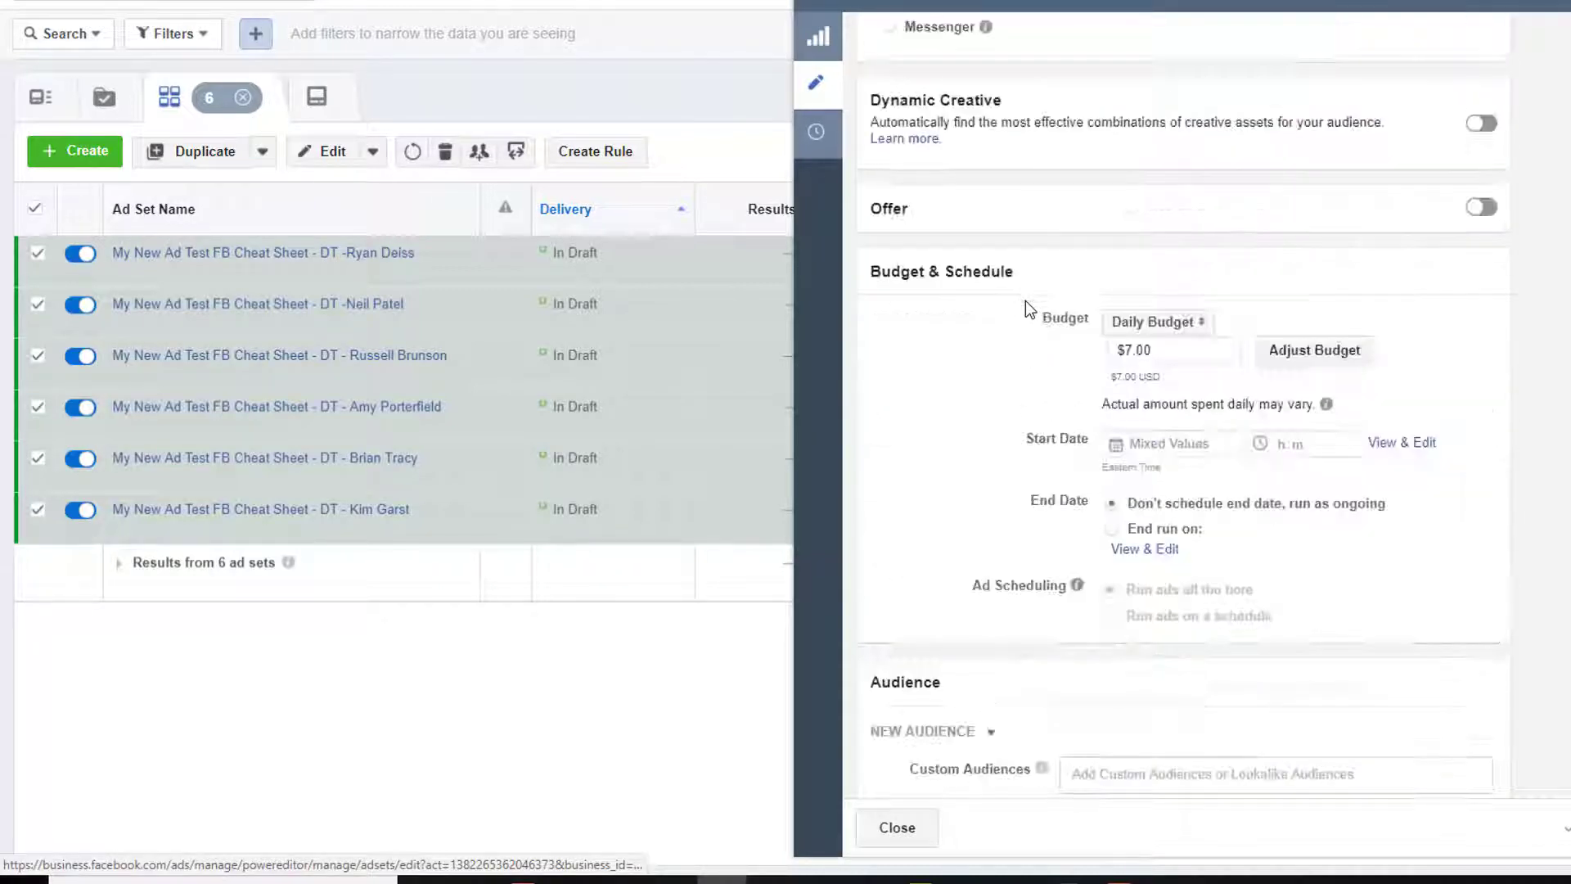
scroll(984, 342, "up", 5)
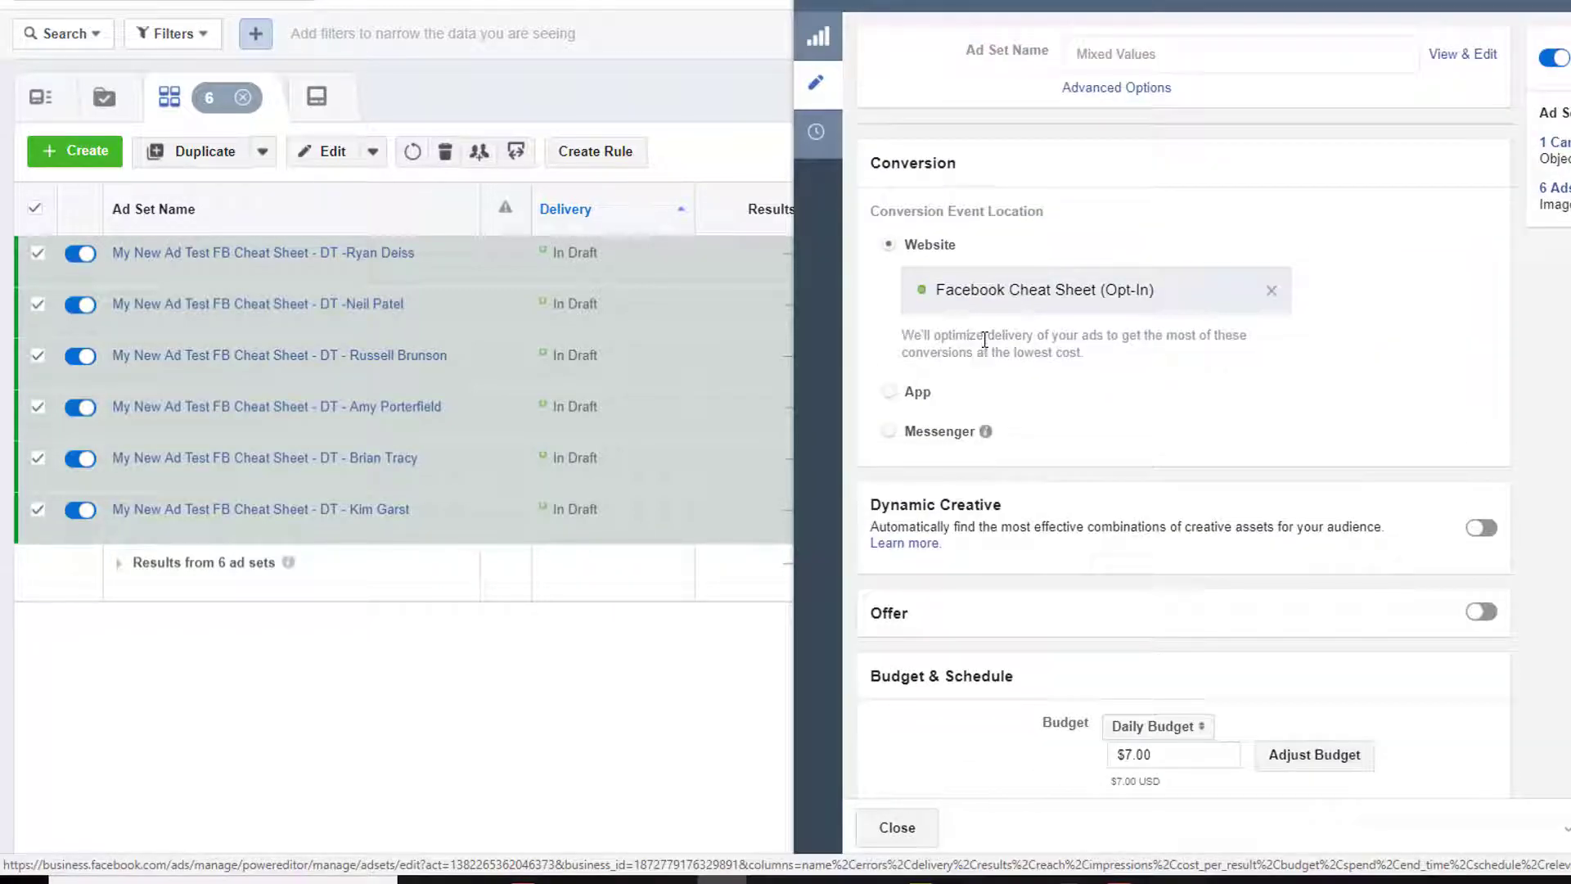
scroll(1308, 342, "down", 4)
scroll(931, 344, "down", 12)
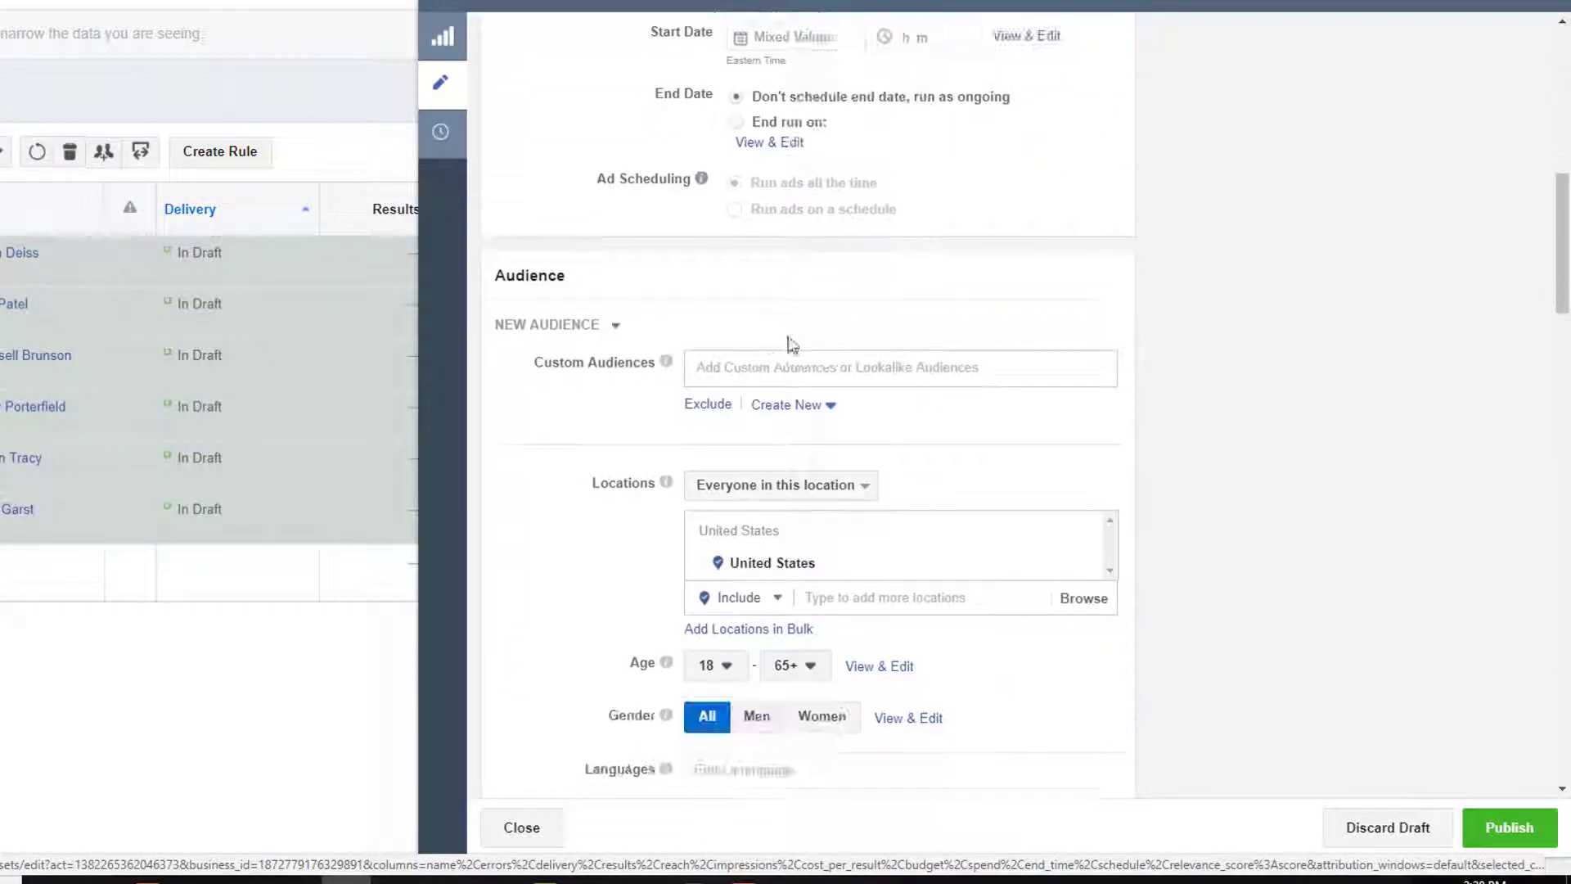
scroll(626, 323, "down", 7)
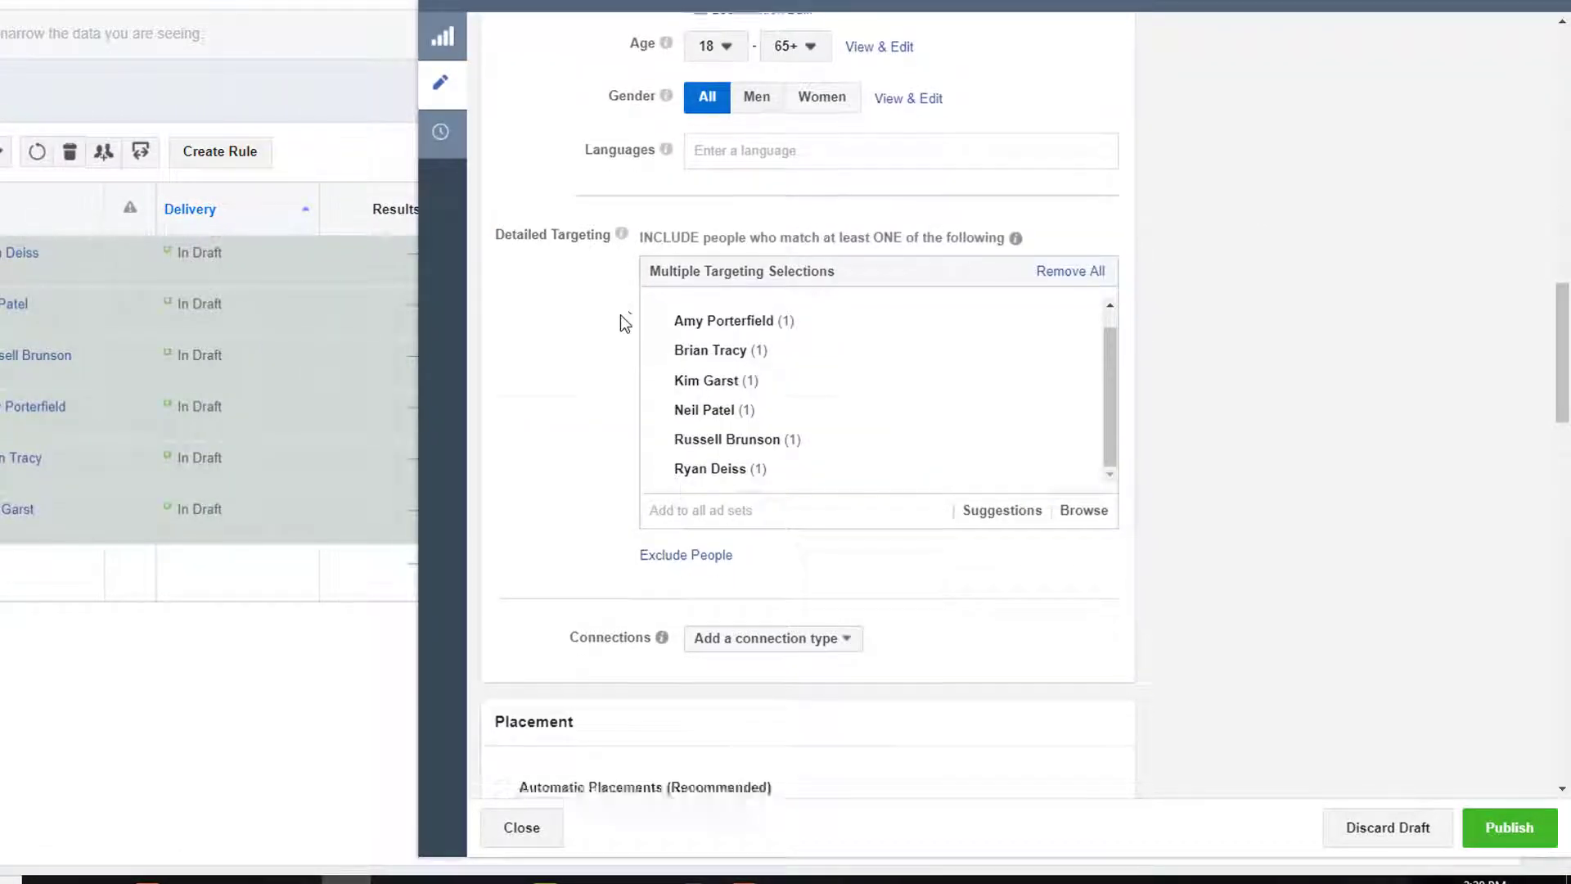
scroll(636, 325, "down", 10)
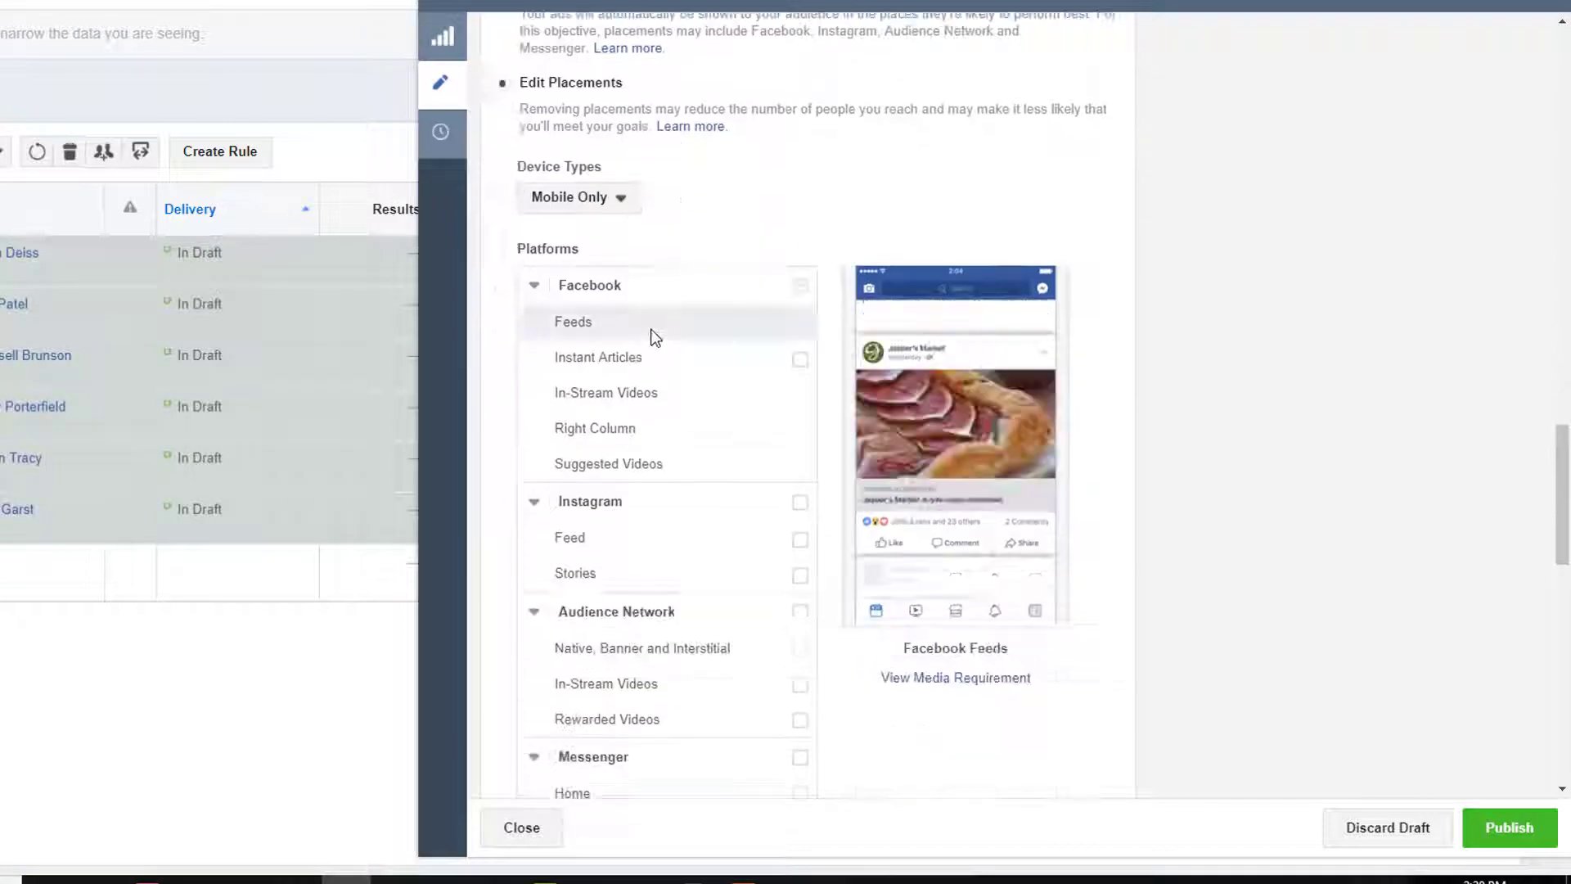
scroll(654, 337, "down", 2)
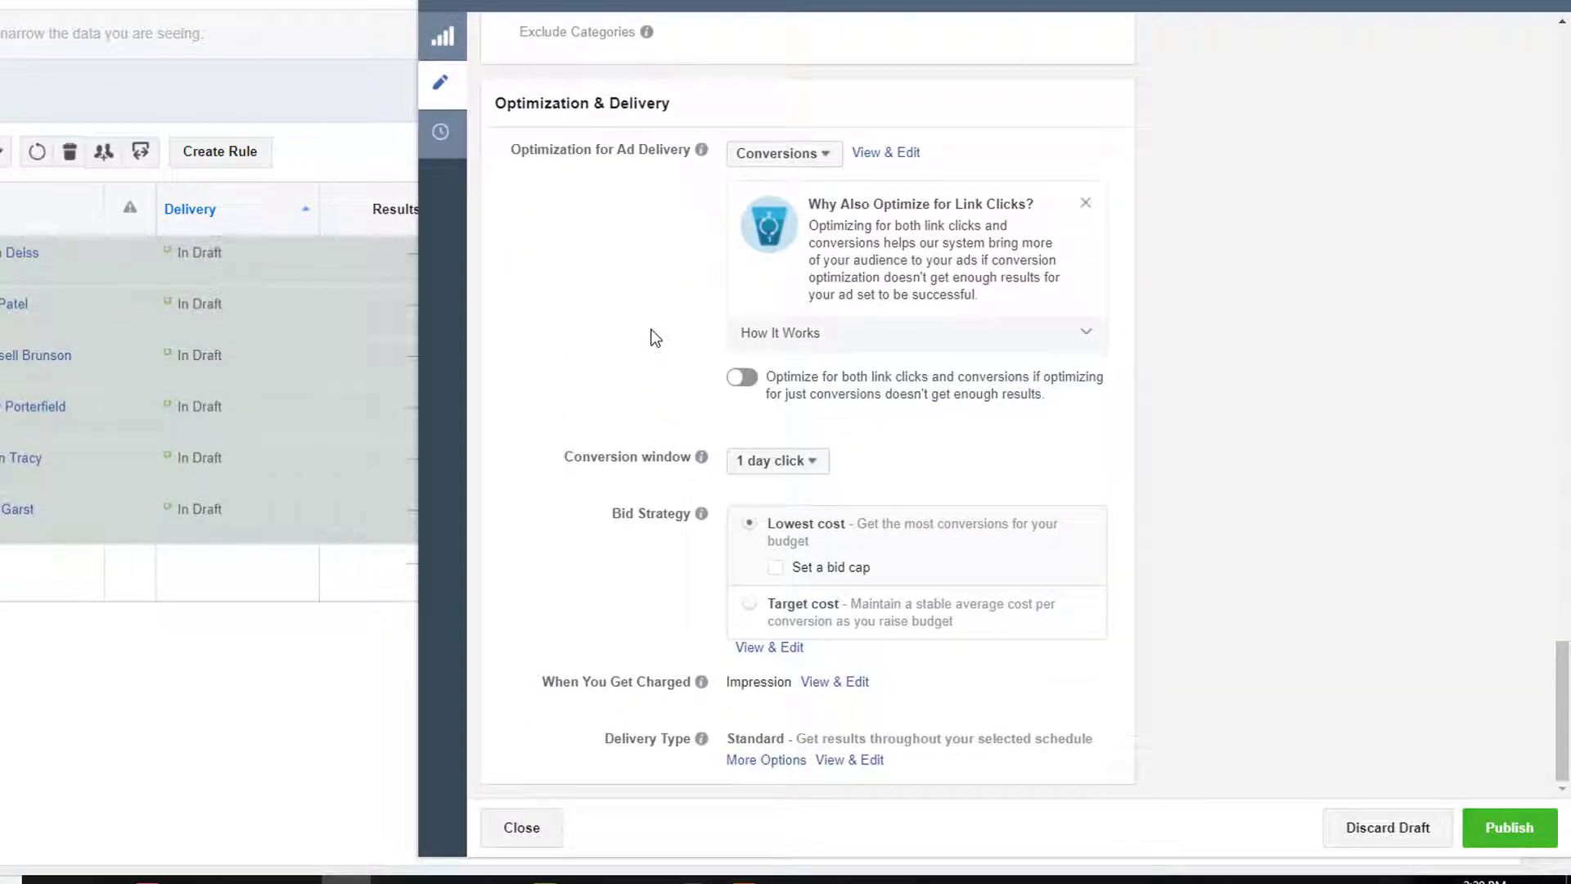
left_click(1506, 827)
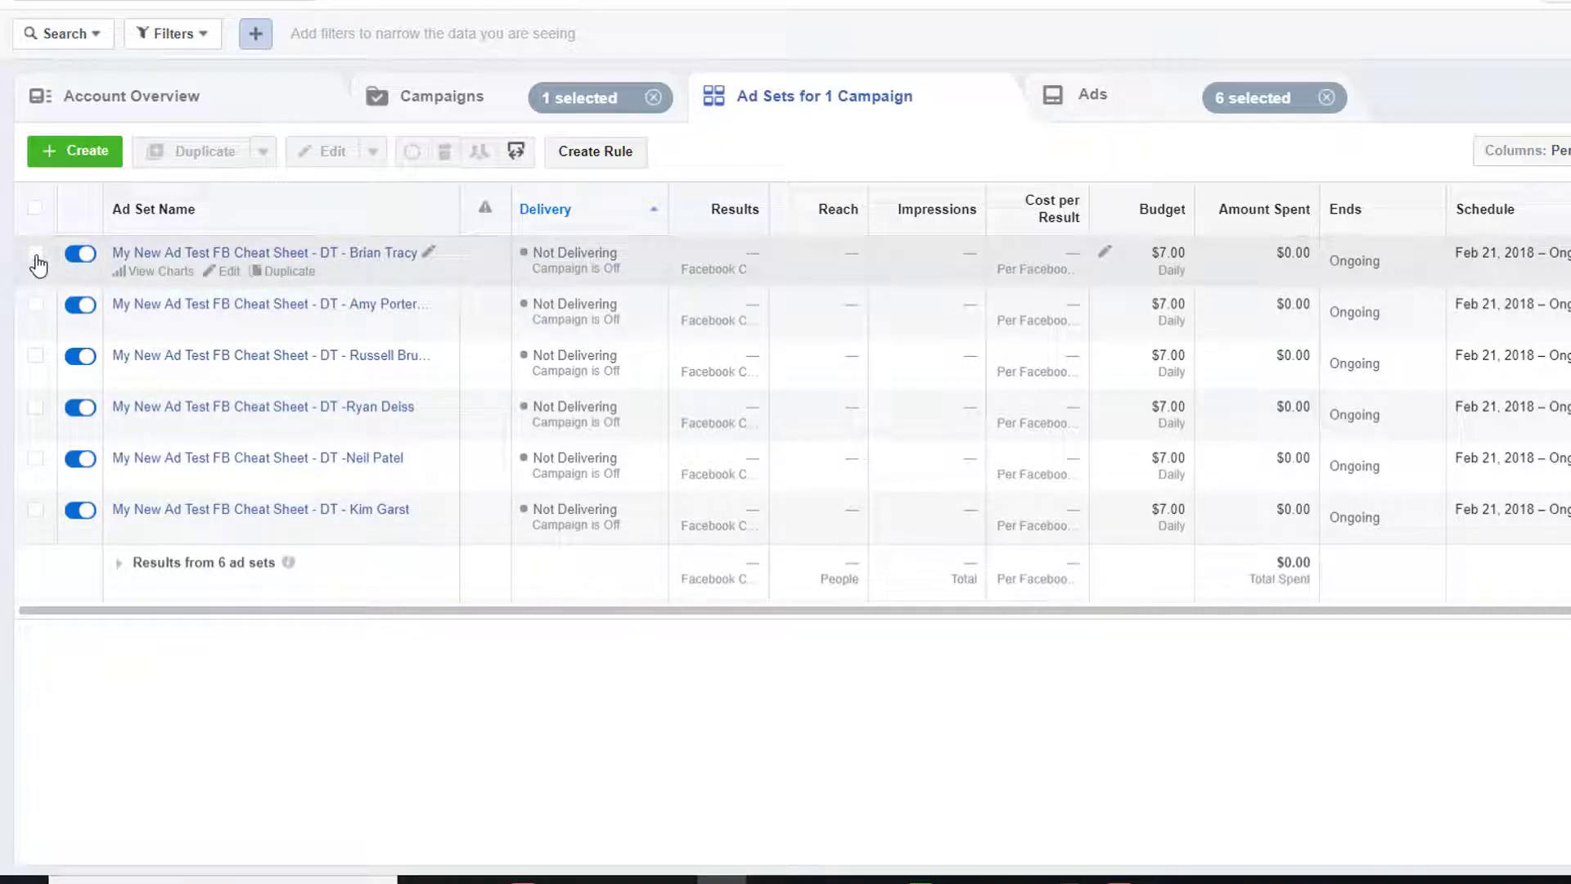
Step: Duplicate the Brian Tracy ad set once into its original campaign
left_click(37, 261)
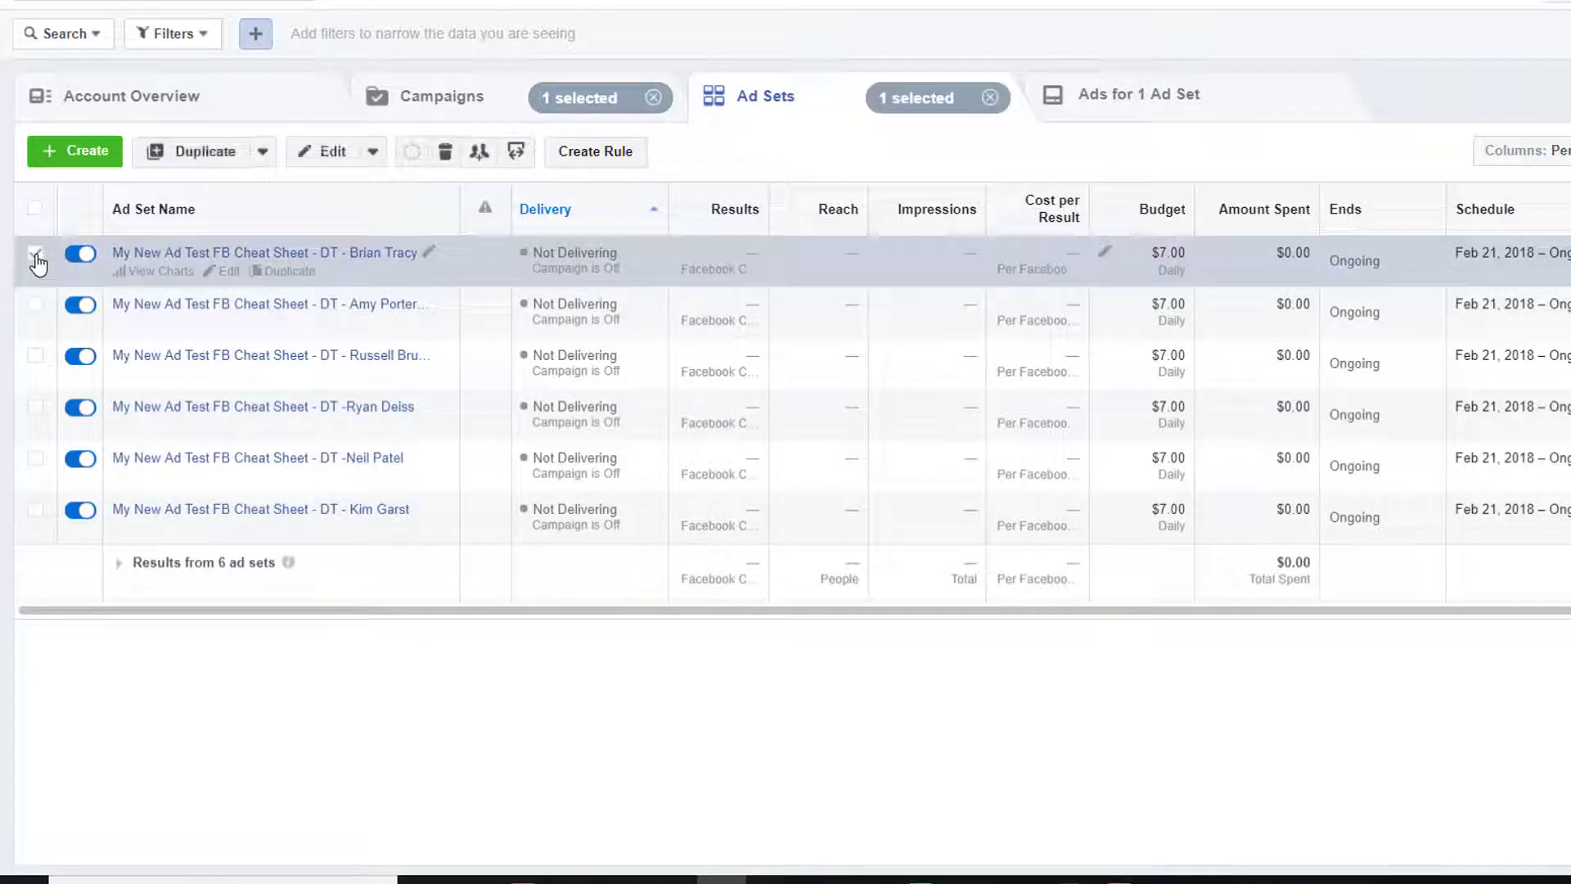
left_click(206, 153)
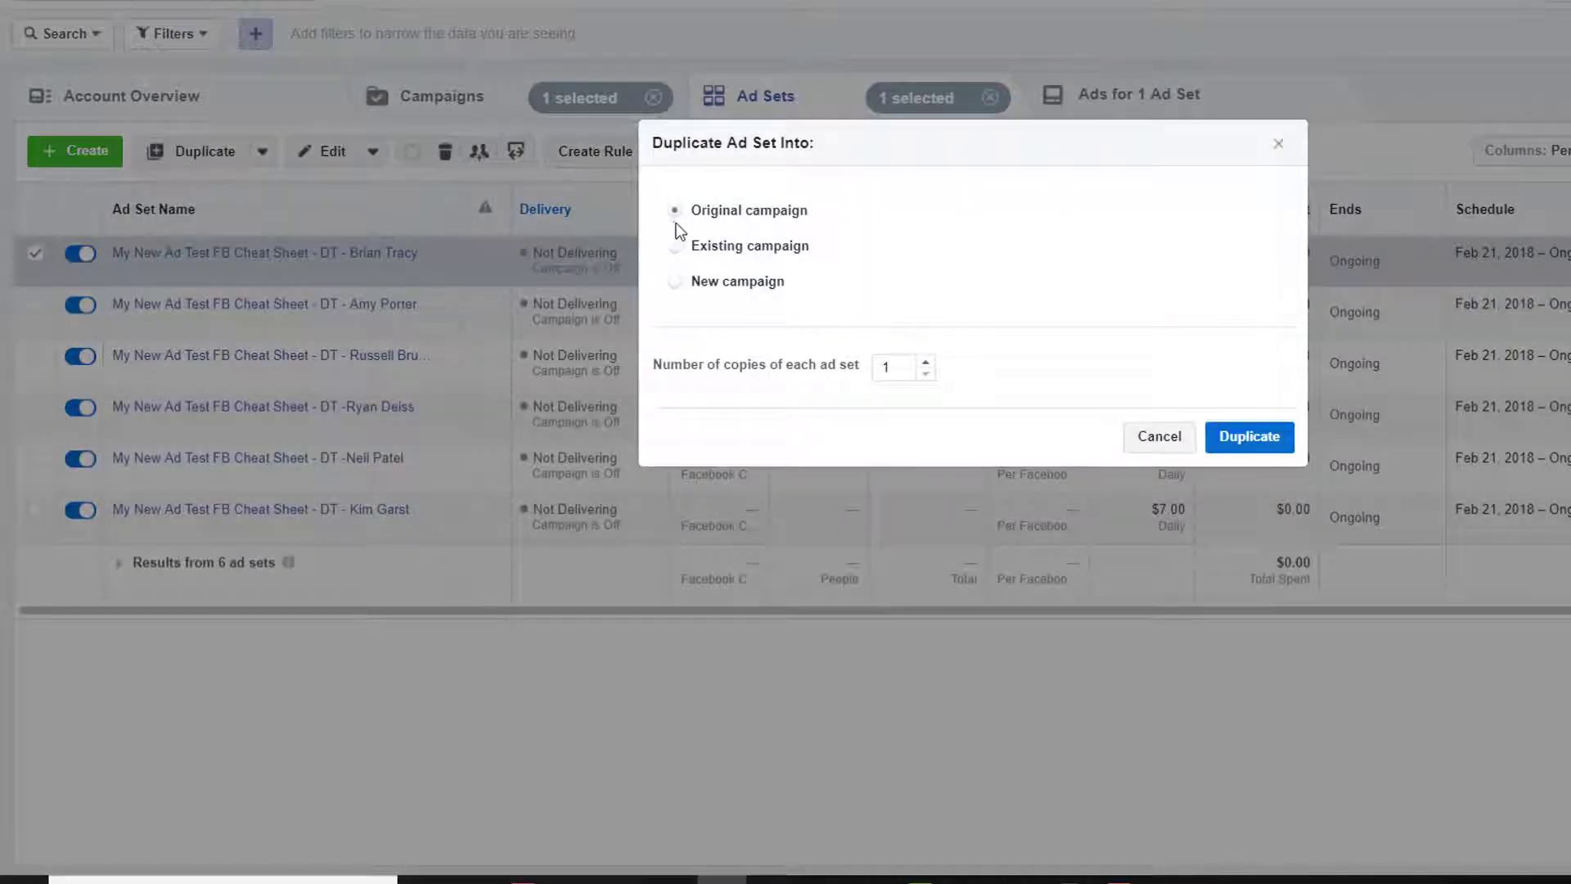
left_click(1250, 438)
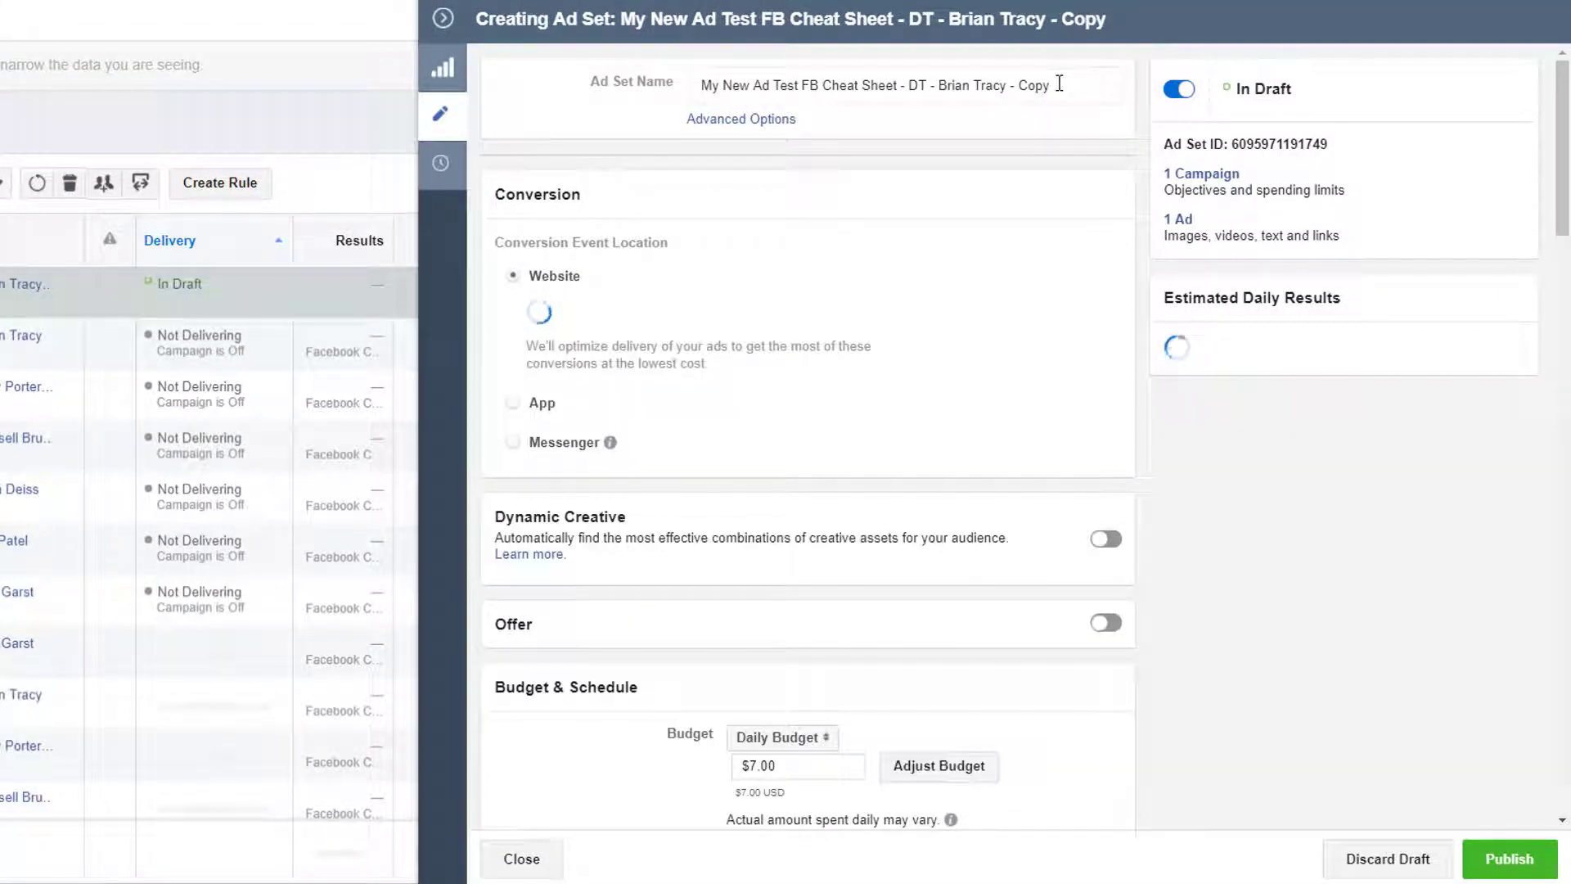
Step: Rename the duplicated ad set as "My New Ad Test FB Cheat Sheet - DT - Experts - Winner"
left_click(1060, 88)
key("BackSpace")
key("BackSpace")
key("BackSpace")
key("BackSpace")
key("BackSpace")
key("BackSpace")
key("BackSpace")
key("BackSpace")
key("BackSpace")
key("BackSpace")
key("BackSpace")
key("BackSpace")
key("BackSpace")
key("BackSpace")
key("BackSpace")
key("BackSpace")
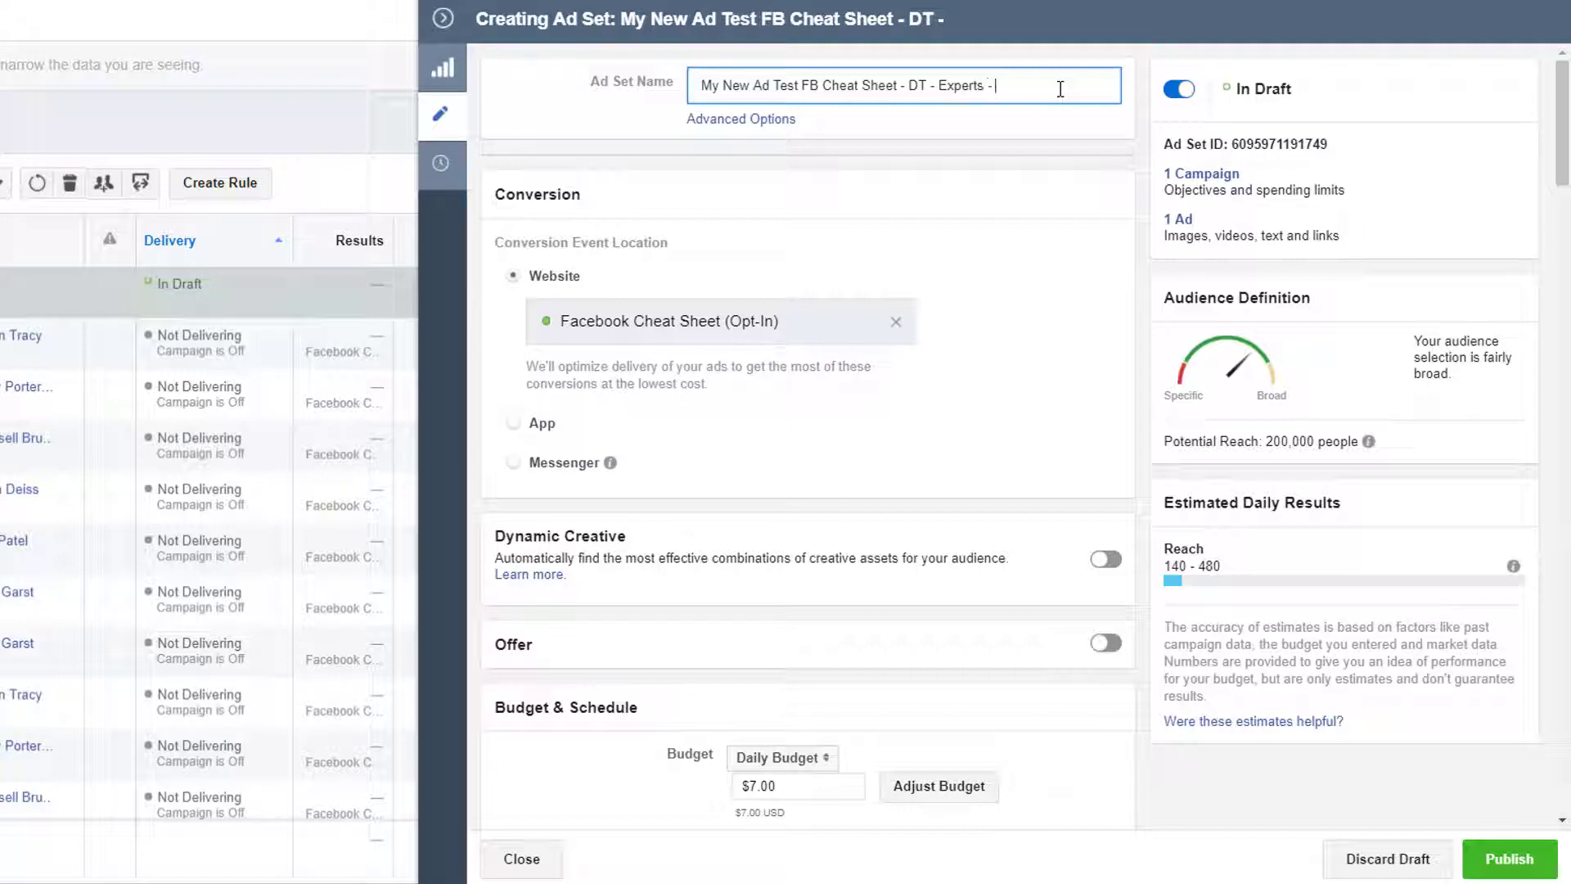
type("inner")
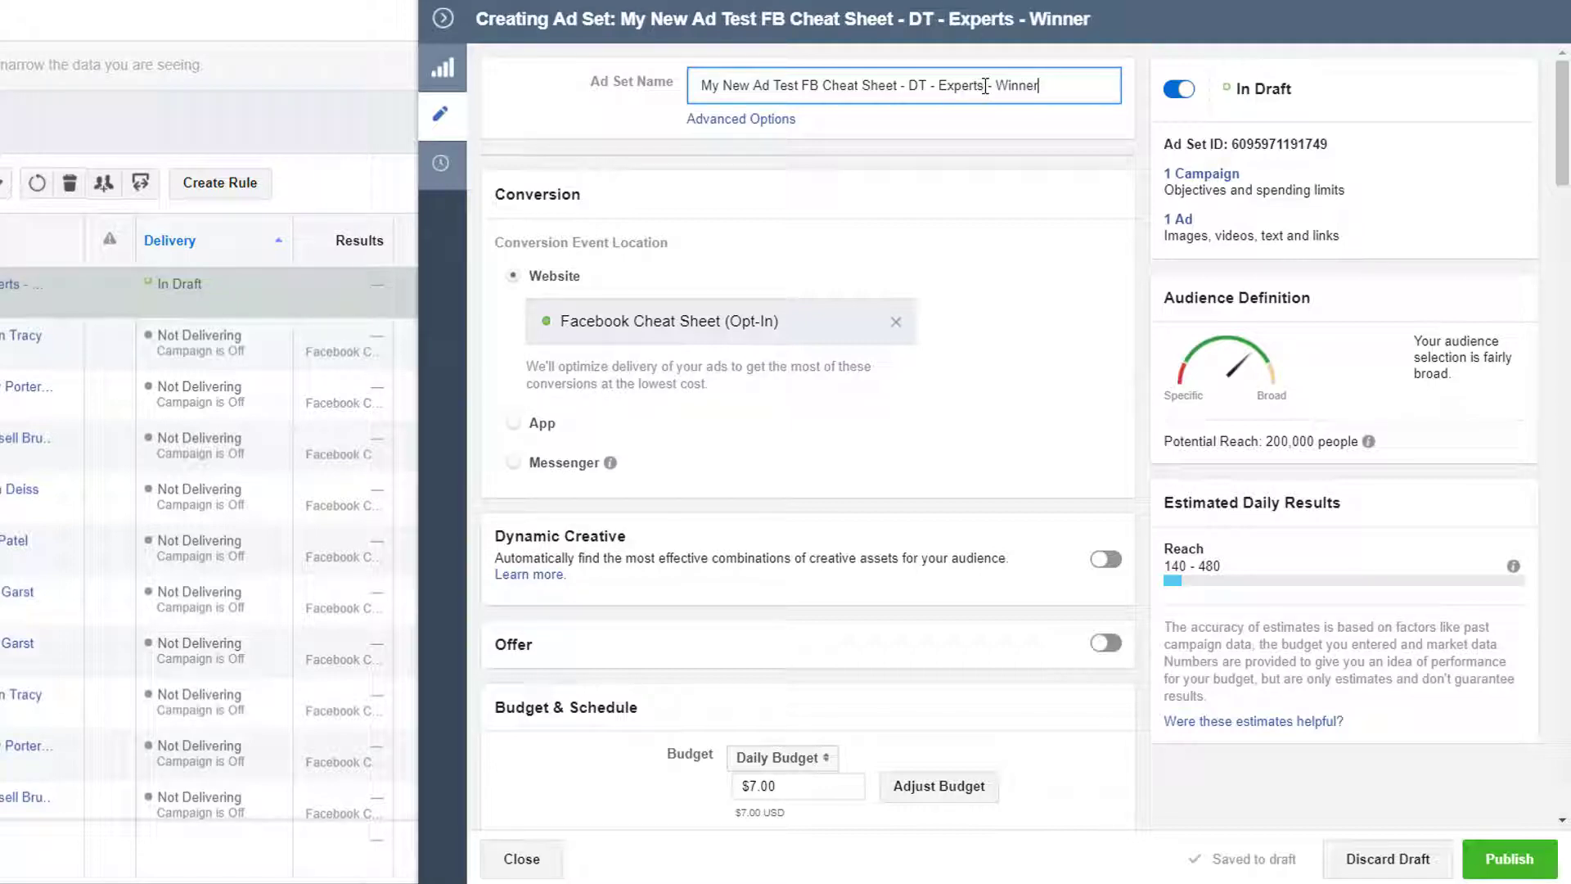
left_click_drag(985, 85, 942, 86)
left_click(1061, 87)
Step: Set the daily budget of the Experts - Winner ad set to $50.00
scroll(955, 237, "down", 5)
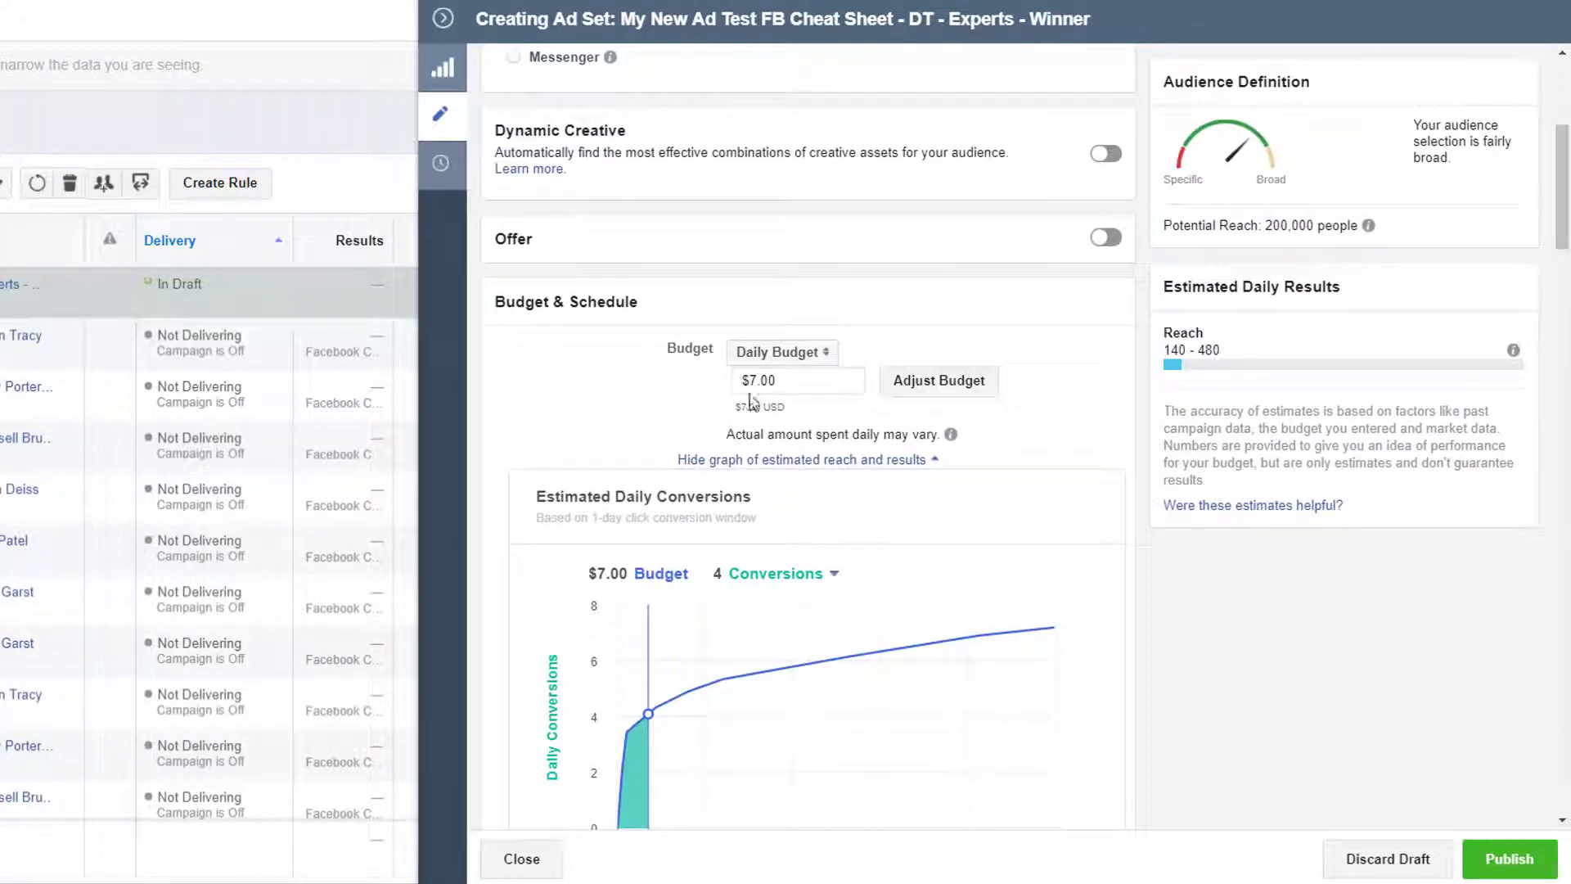
left_click(756, 380)
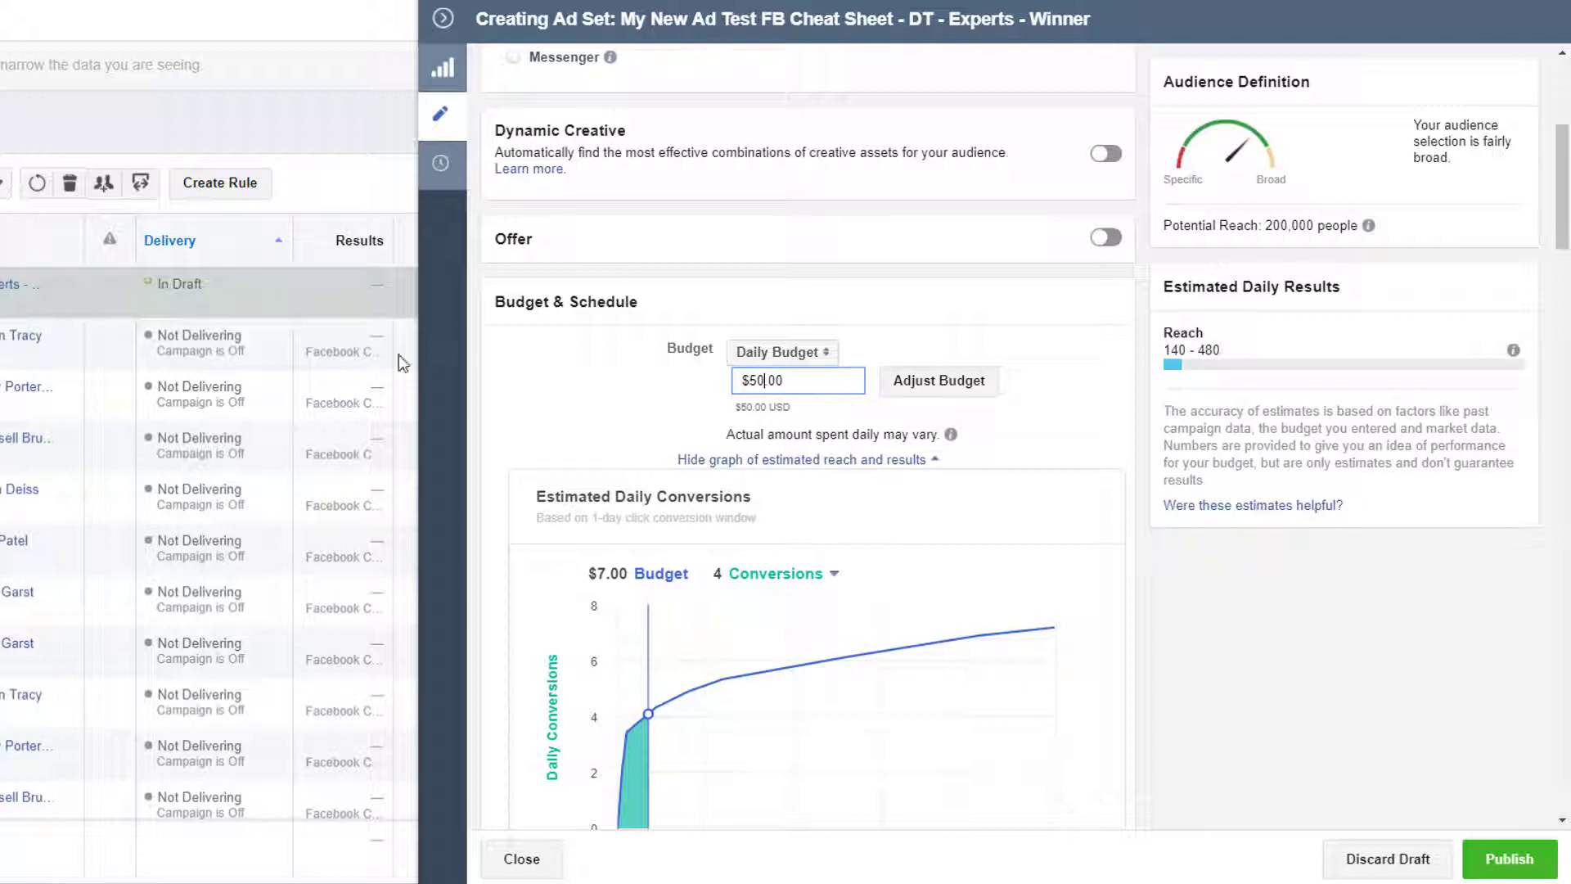
scroll(640, 388, "down", 8)
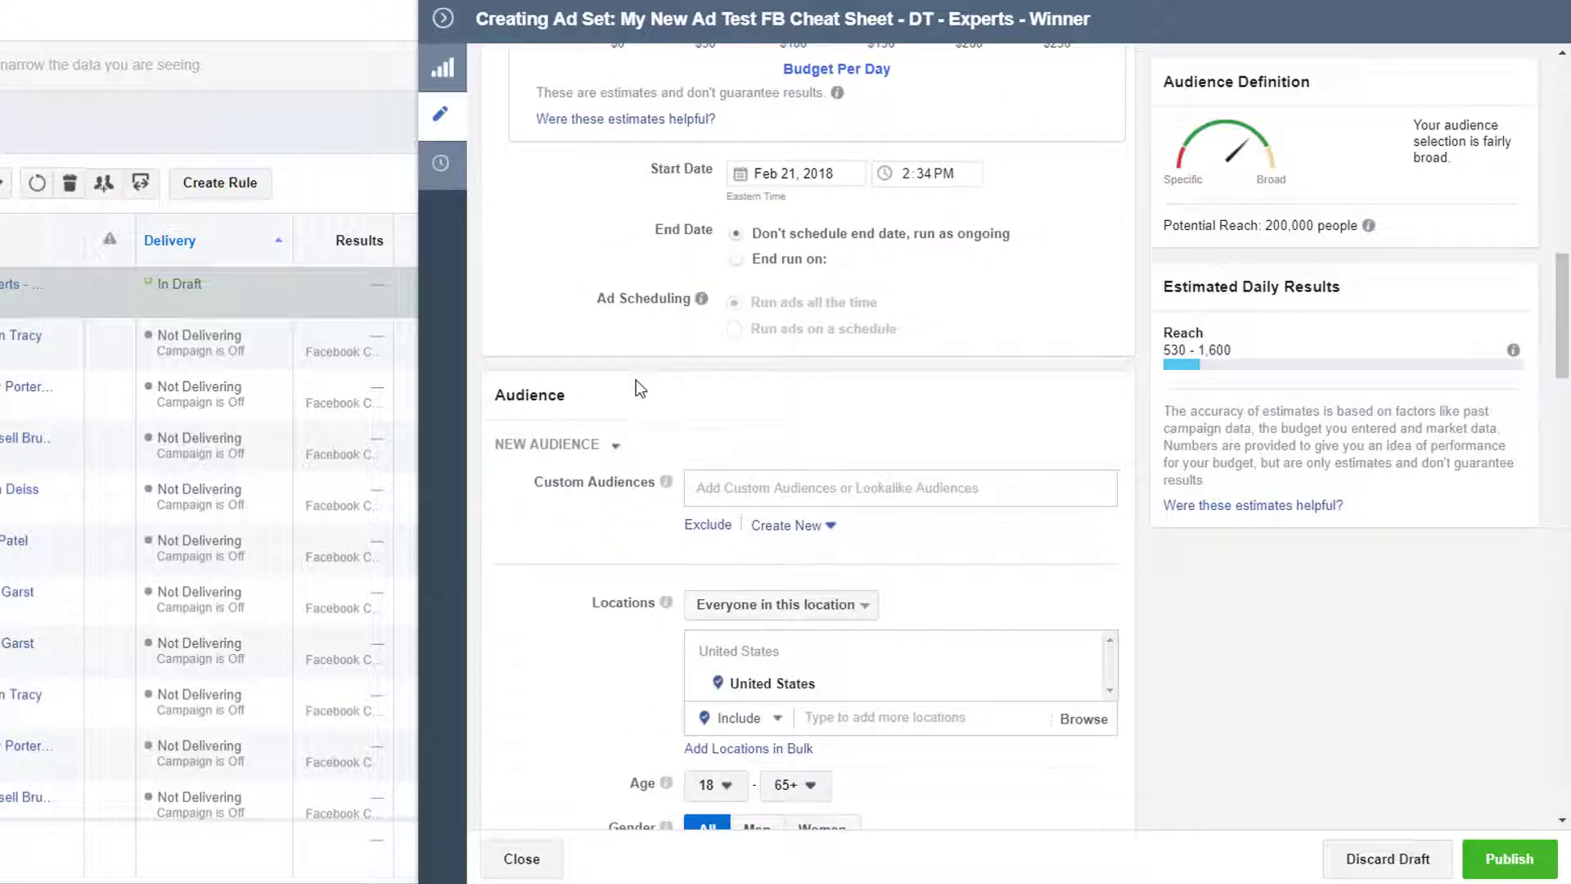
Step: Add Ryan Deiss as an interest in the detailed targeting of the Experts - Winner ad set
scroll(640, 388, "down", 4)
scroll(627, 384, "down", 5)
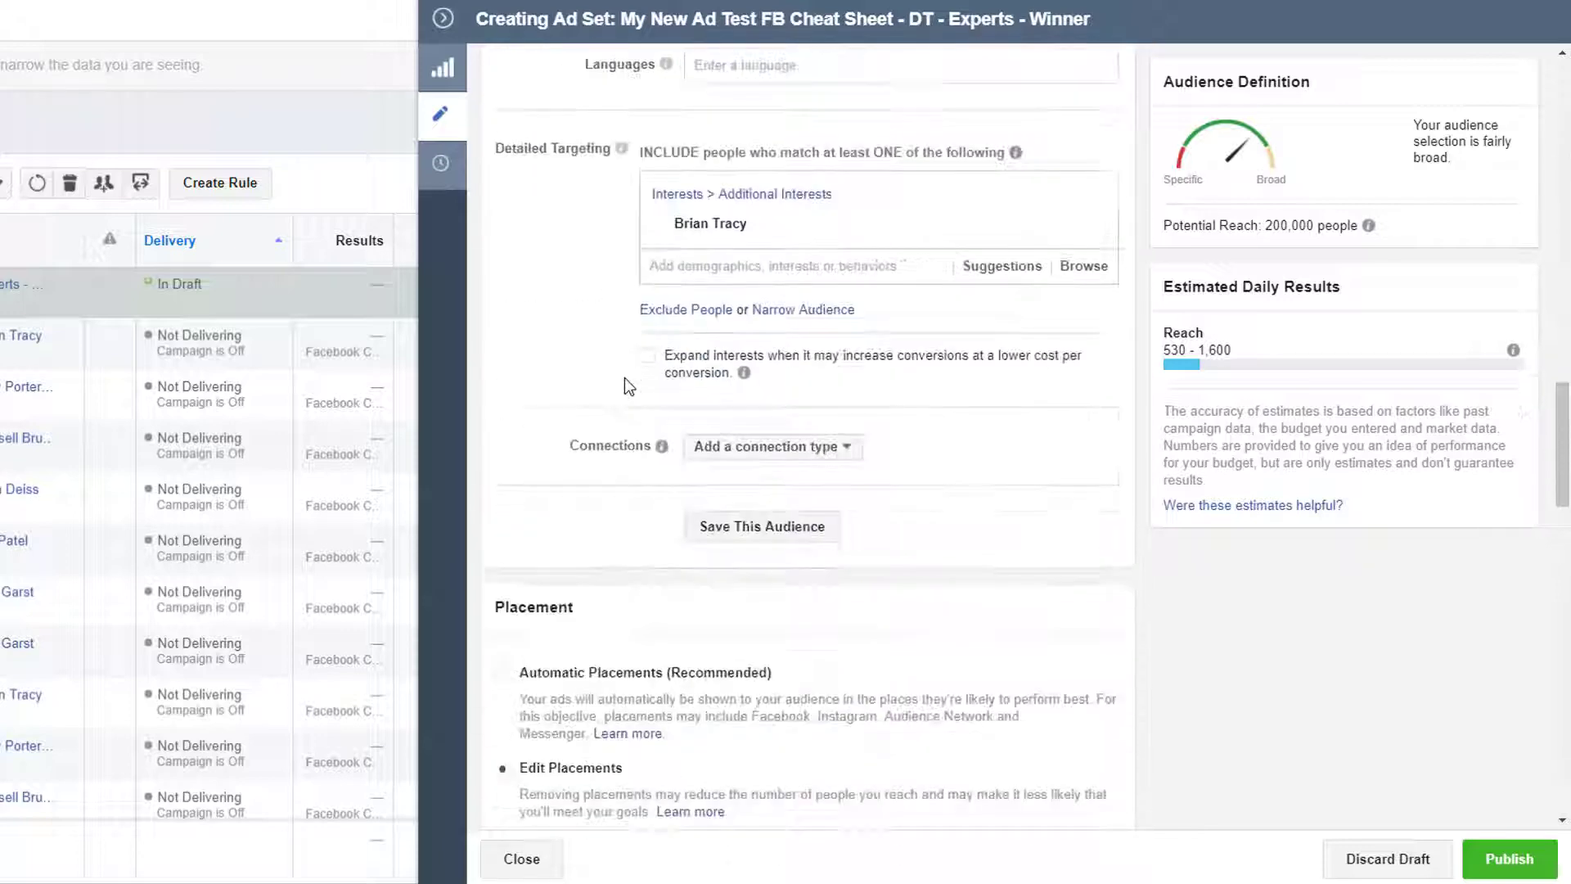
mouse_move(759, 239)
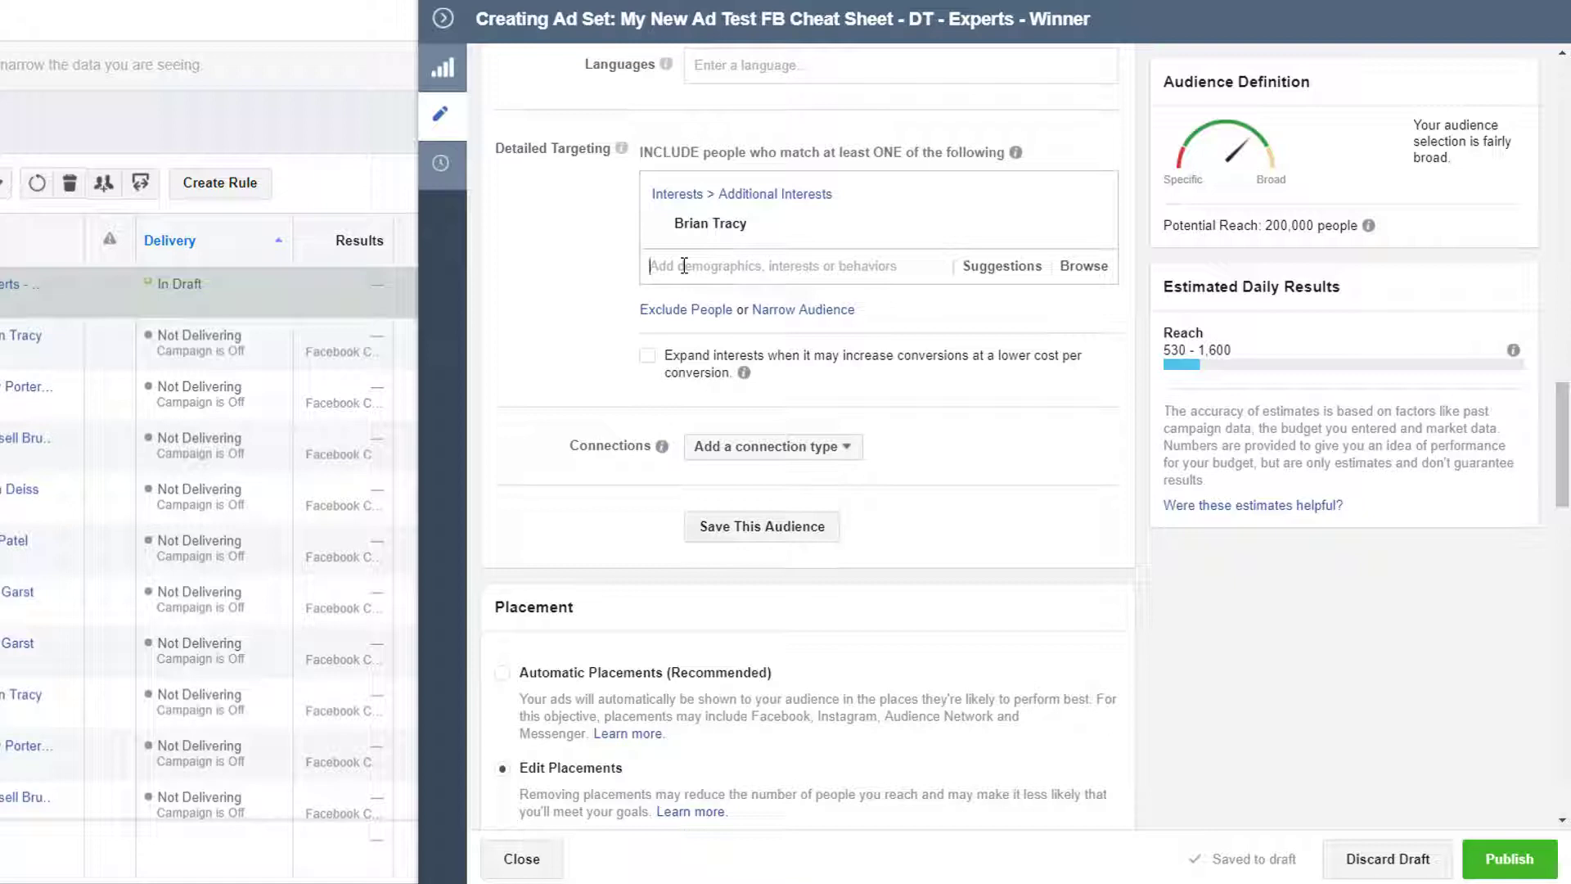
type("ryann deiss")
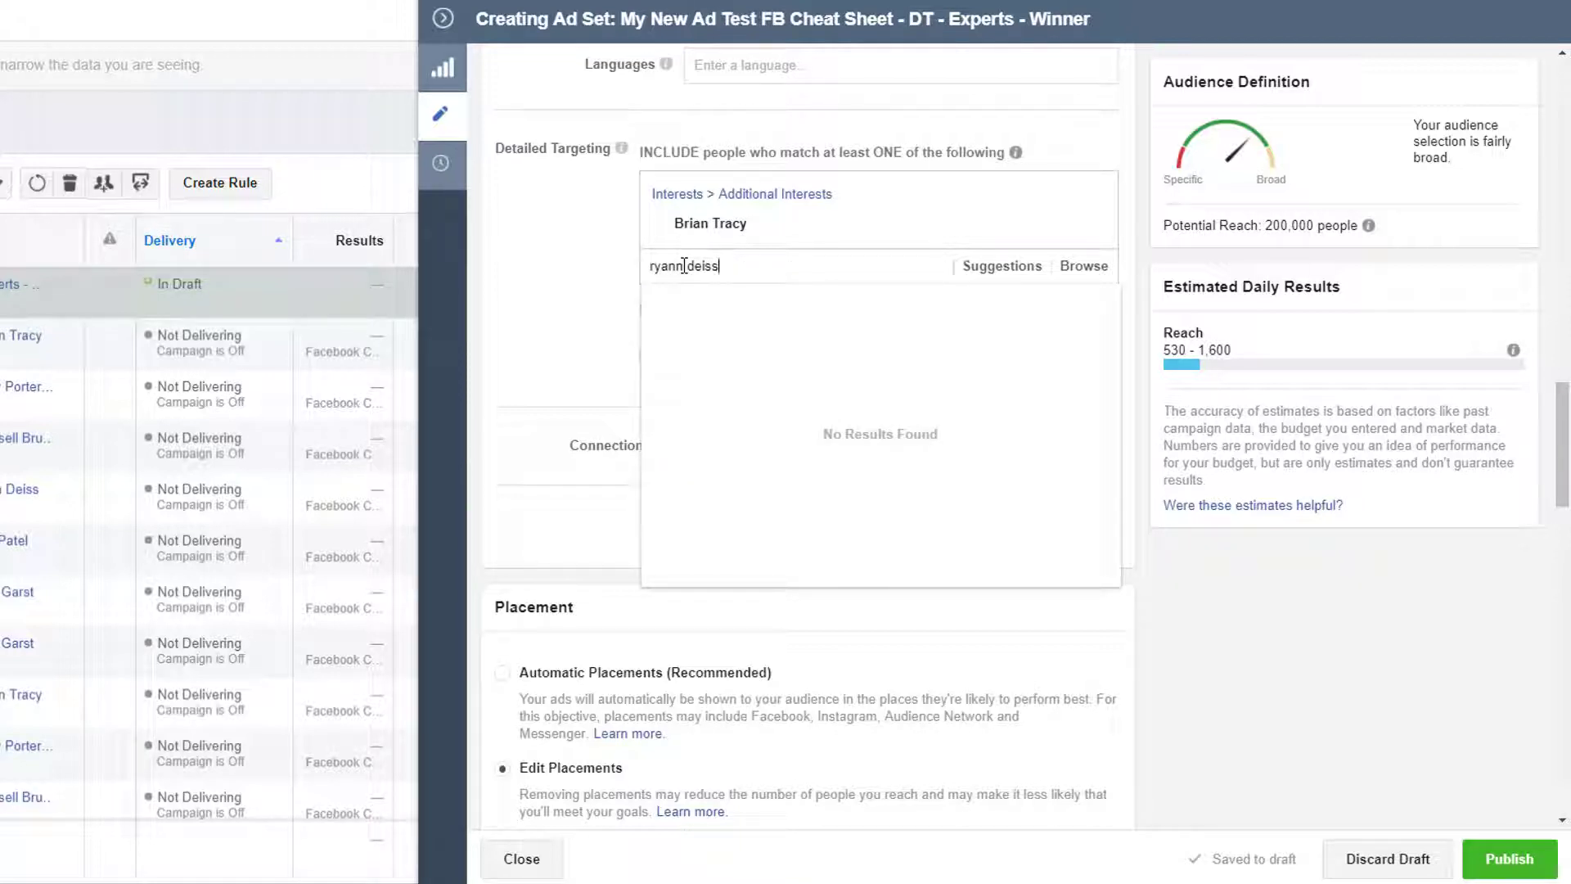
triple_click(690, 267)
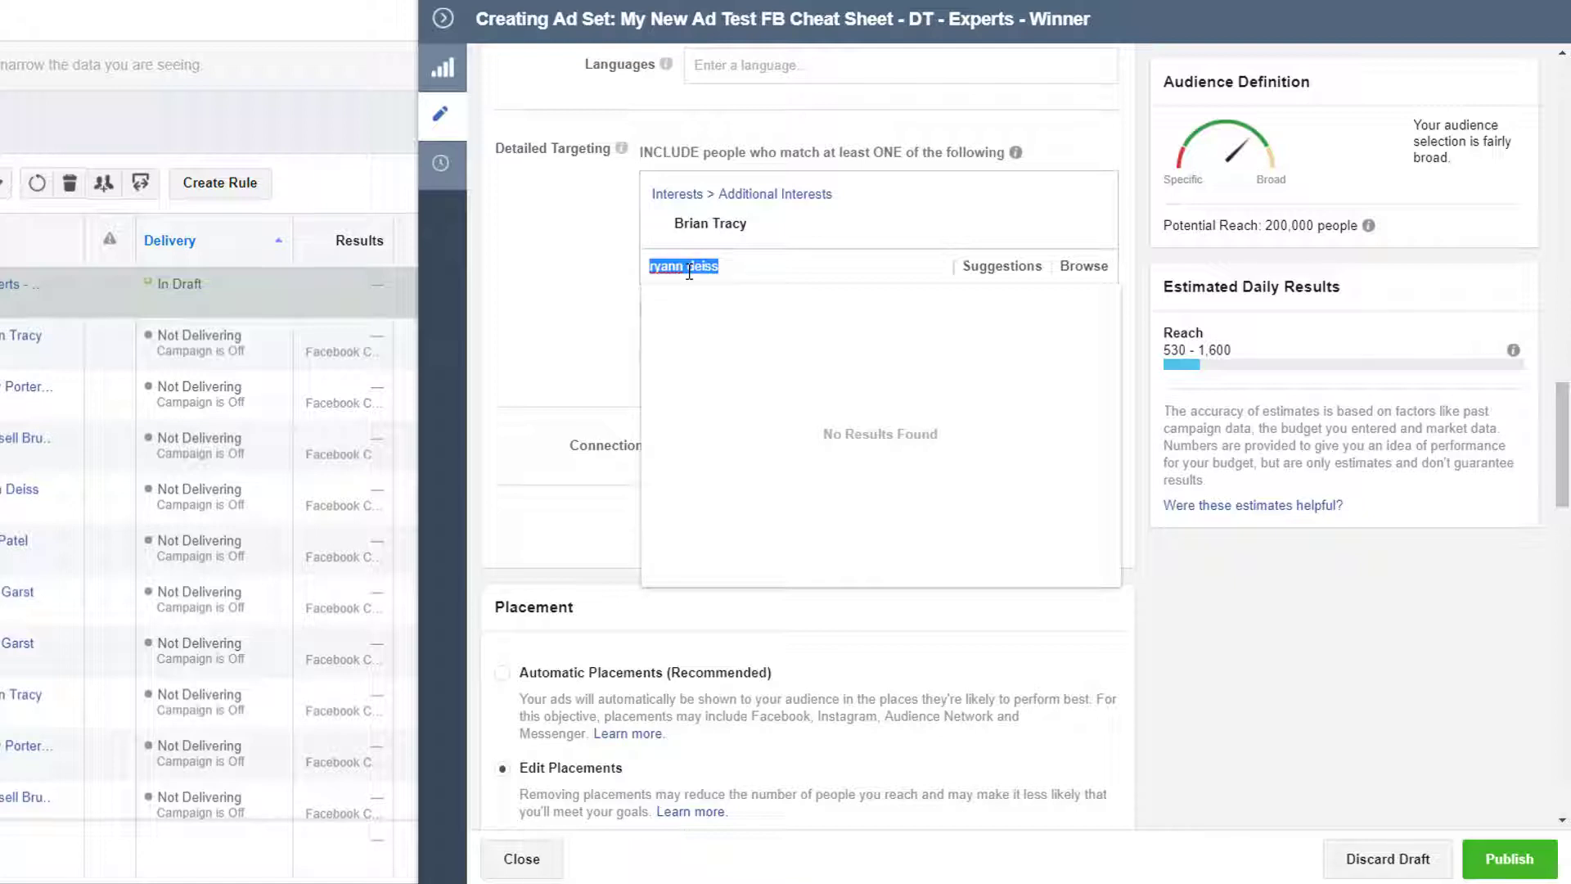
left_click(689, 267)
key("BackSpace")
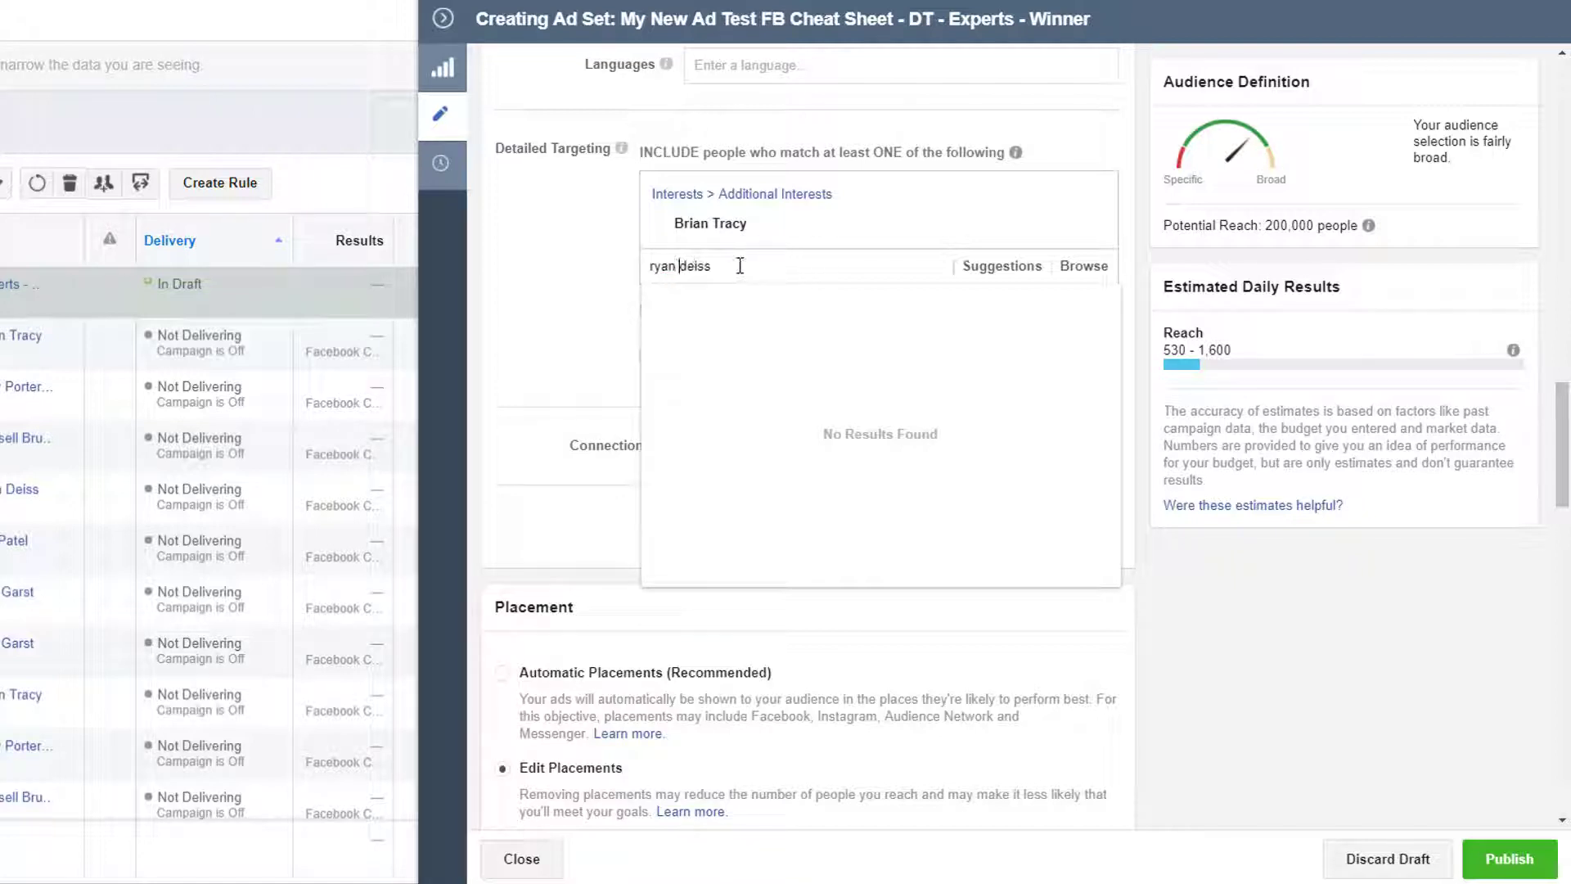
left_click(719, 307)
Step: Add the suggested interests Russell Brunson, Eben Pagan and Brendon Burchard to the ad set's detailed targeting
left_click(994, 298)
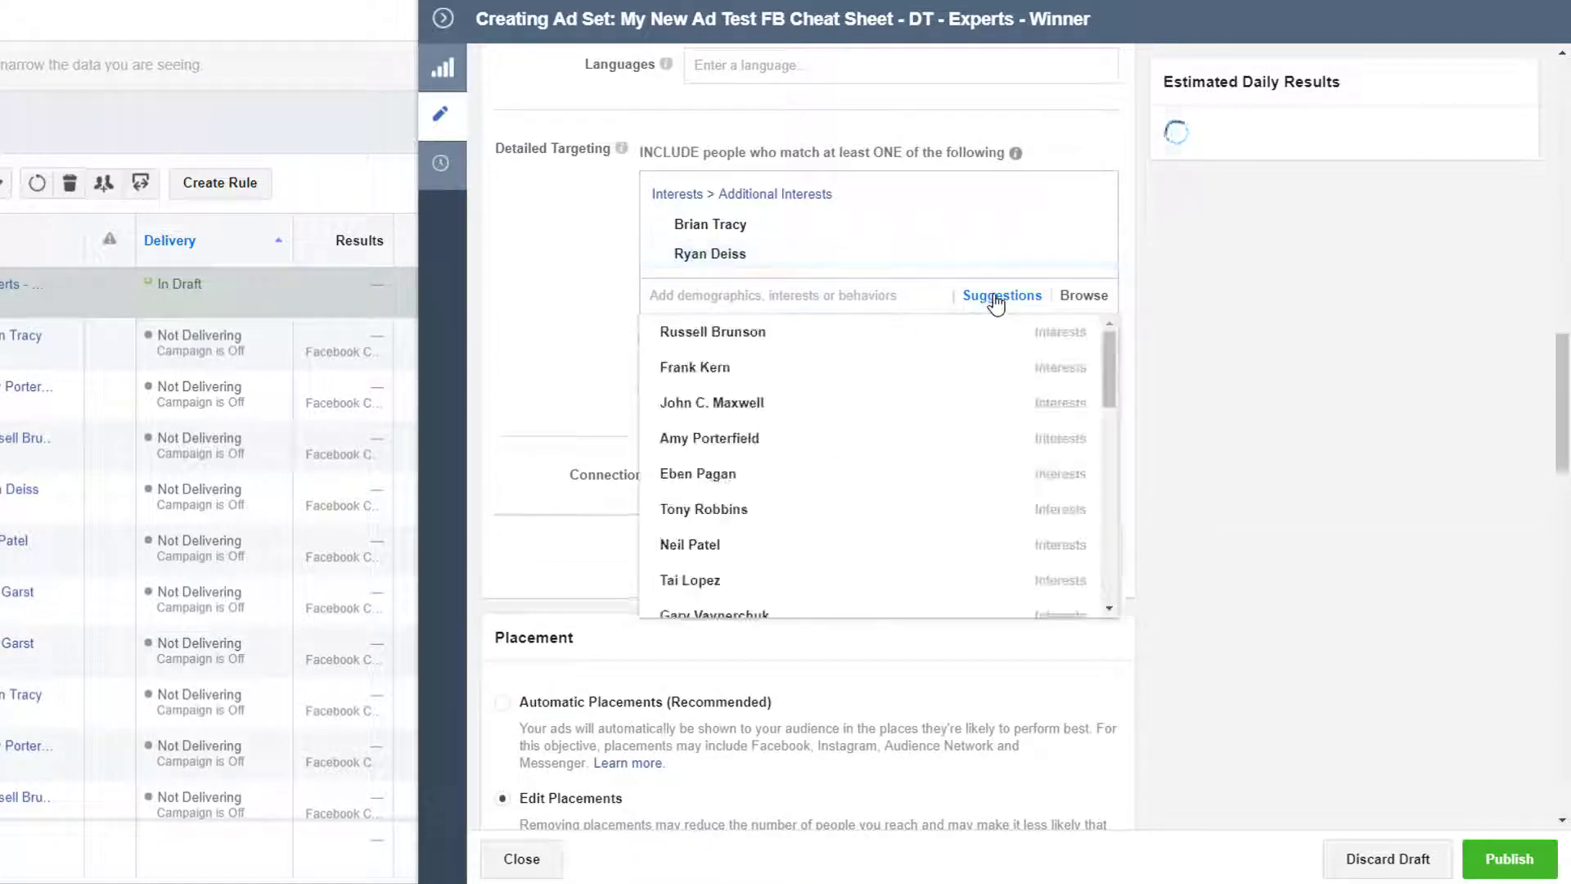
left_click(742, 337)
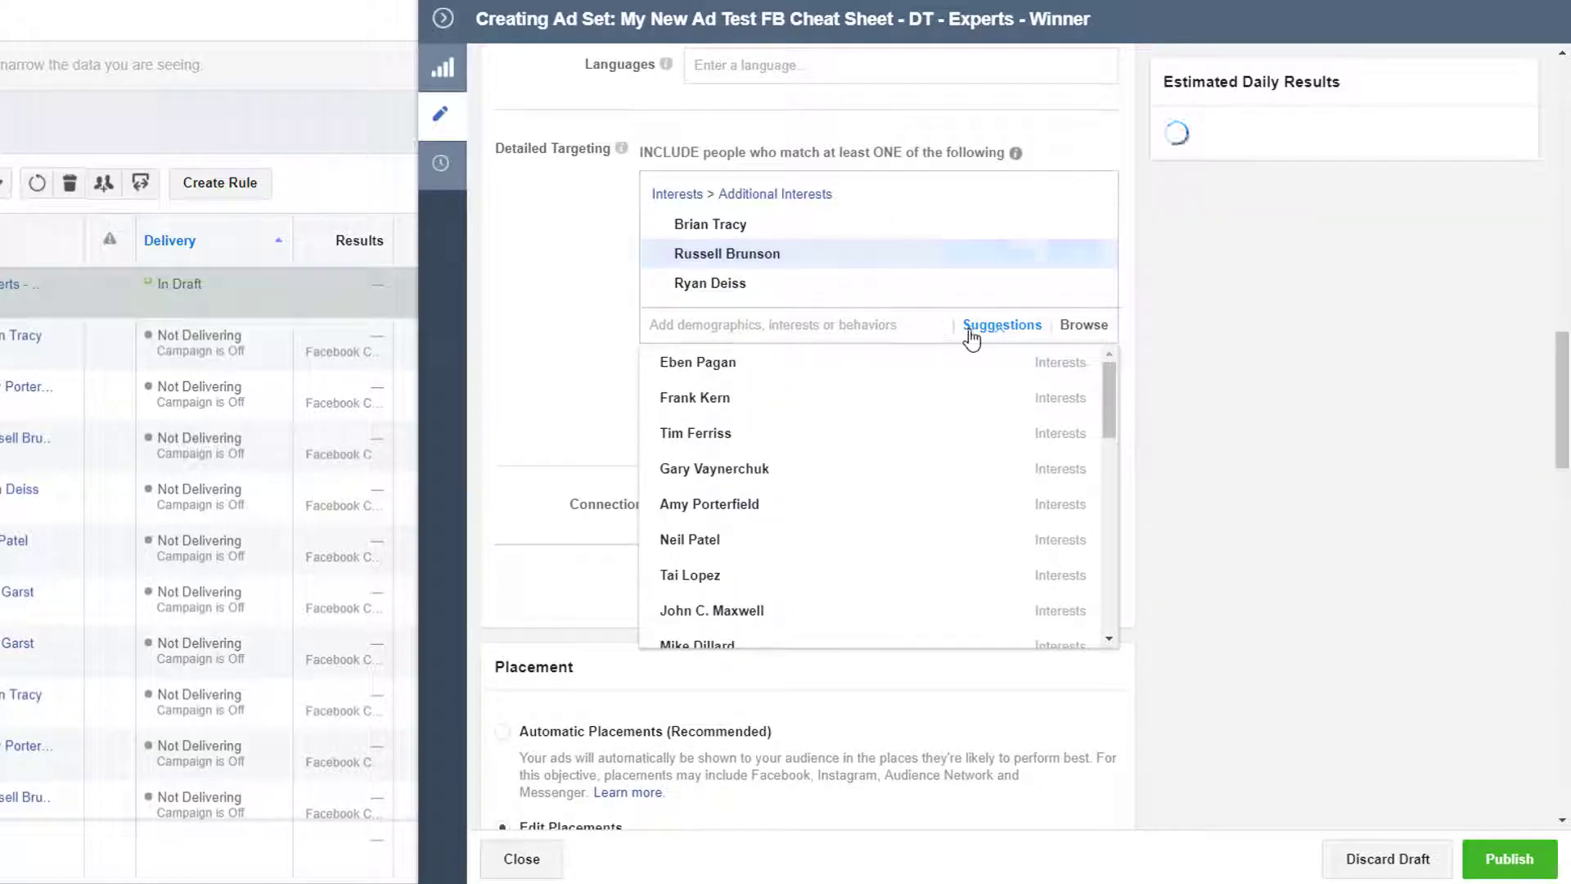
left_click(713, 362)
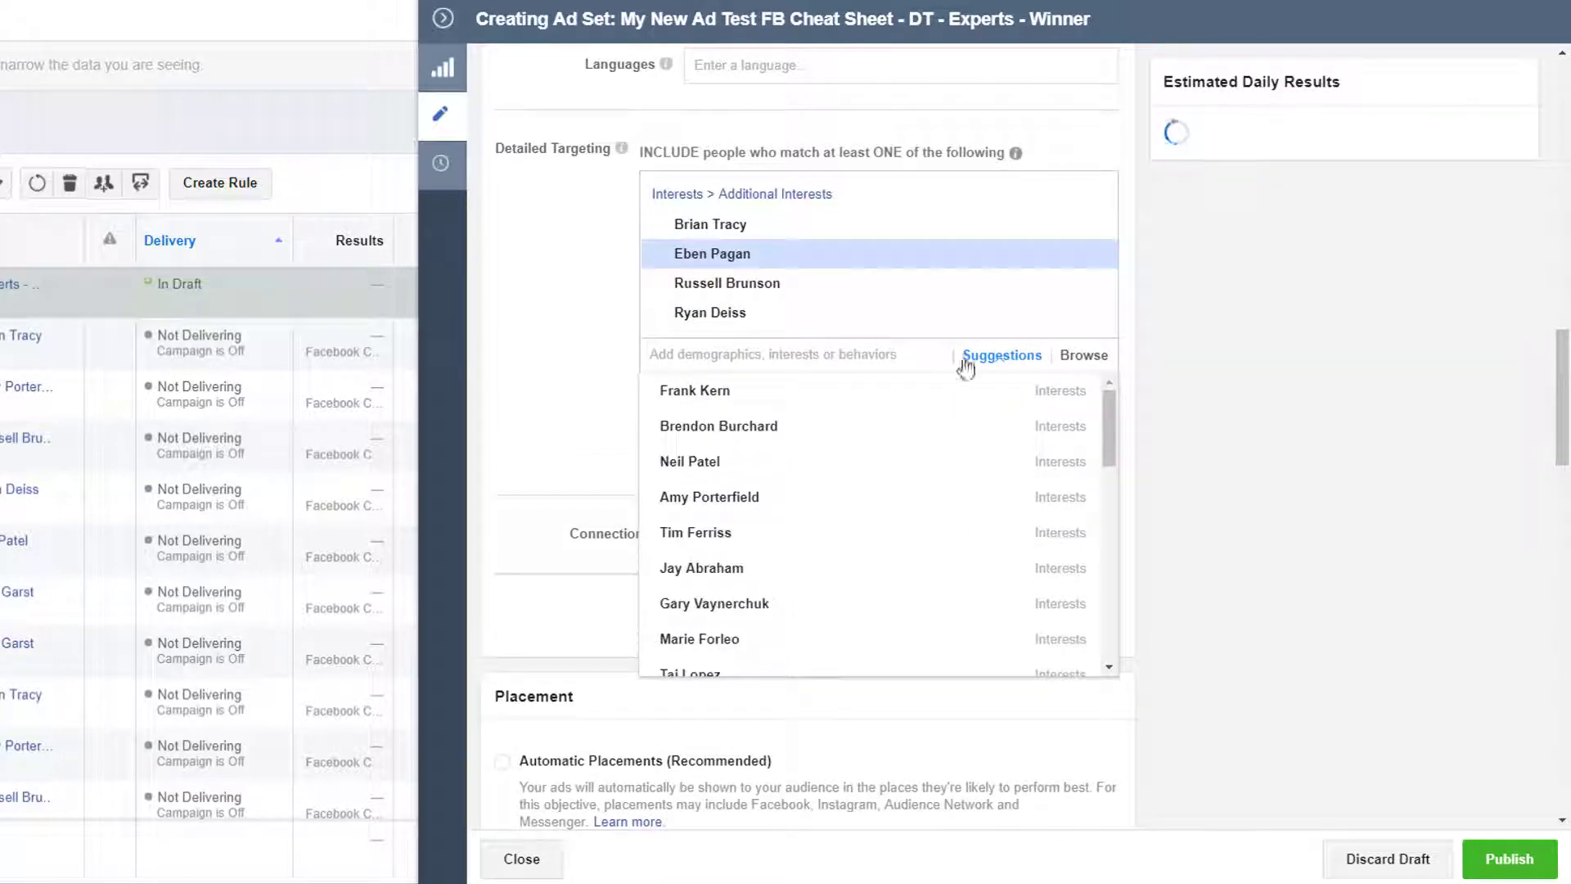
left_click(712, 428)
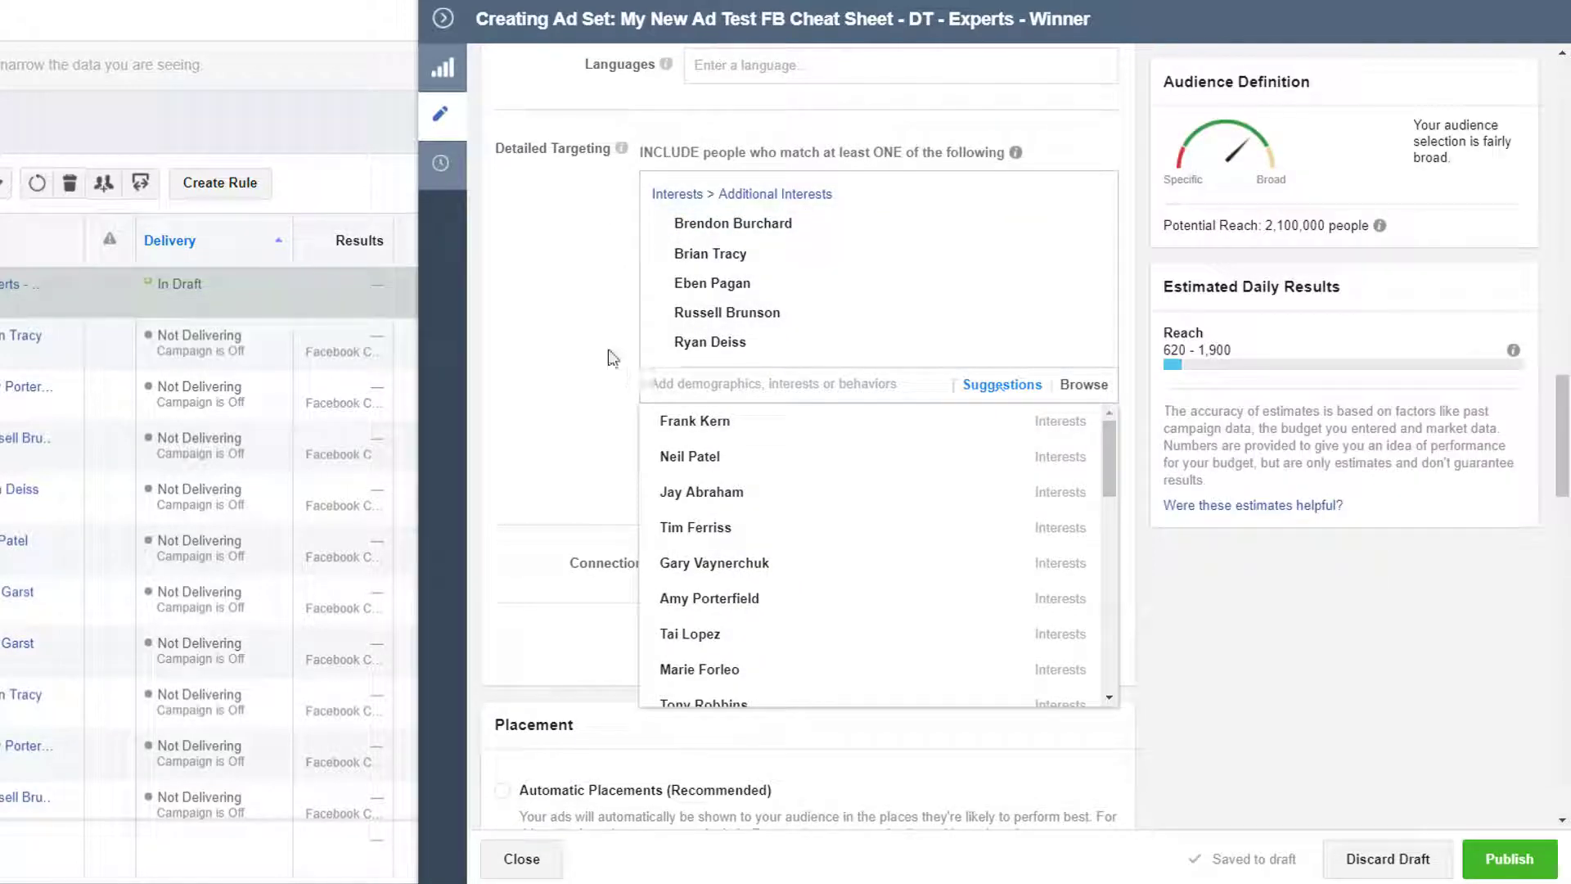
left_click(609, 357)
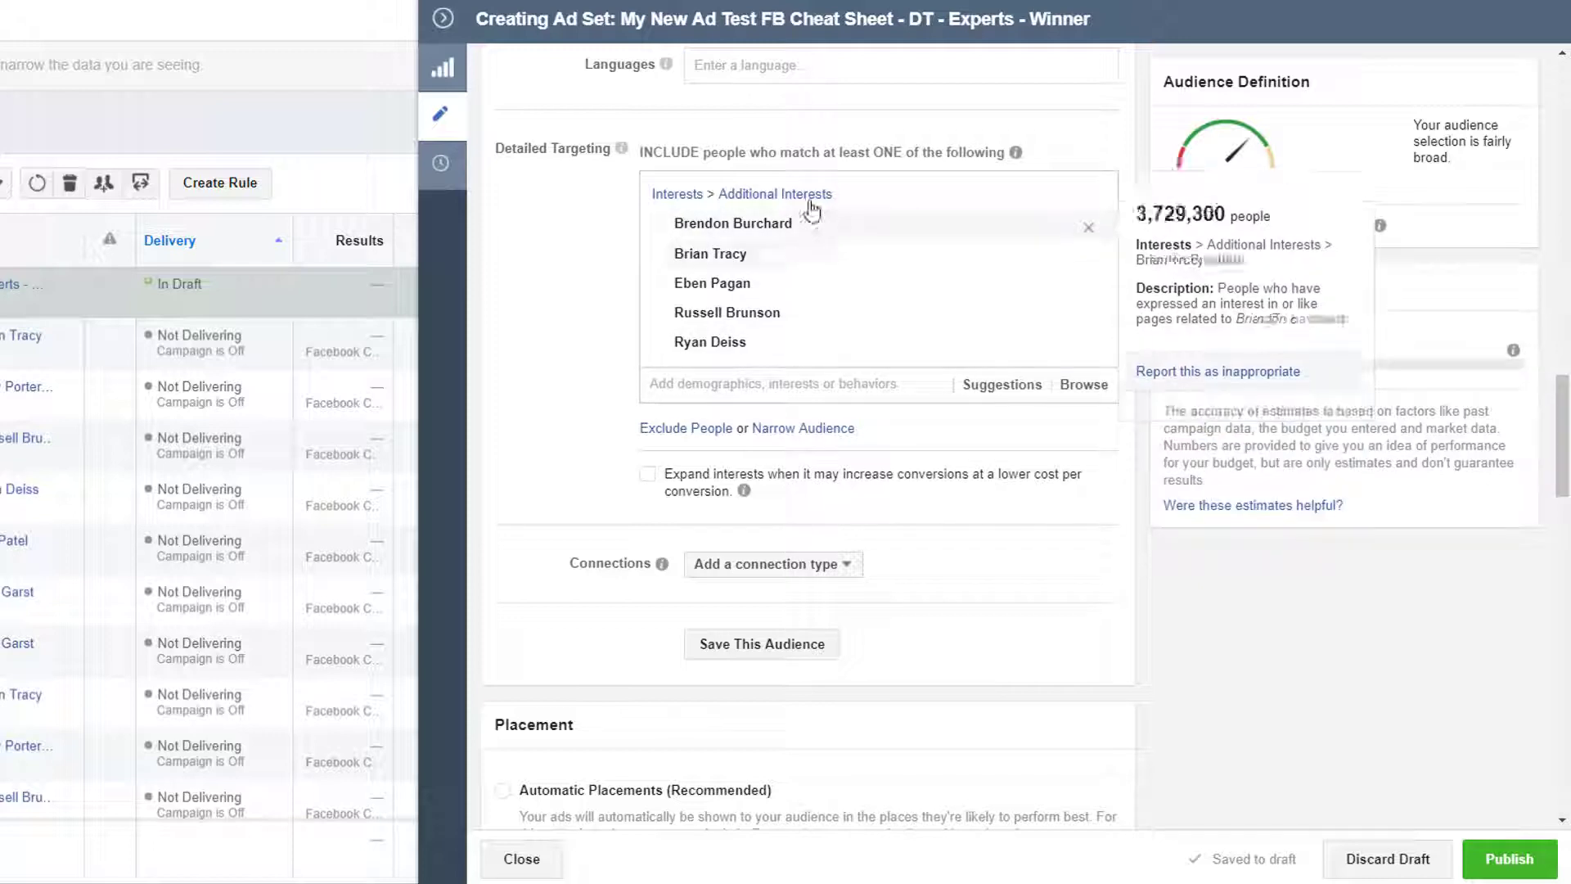
Step: Review the placement, optimization and delivery settings of the Experts - Winner ad set, publish it and close the editor
mouse_move(804, 331)
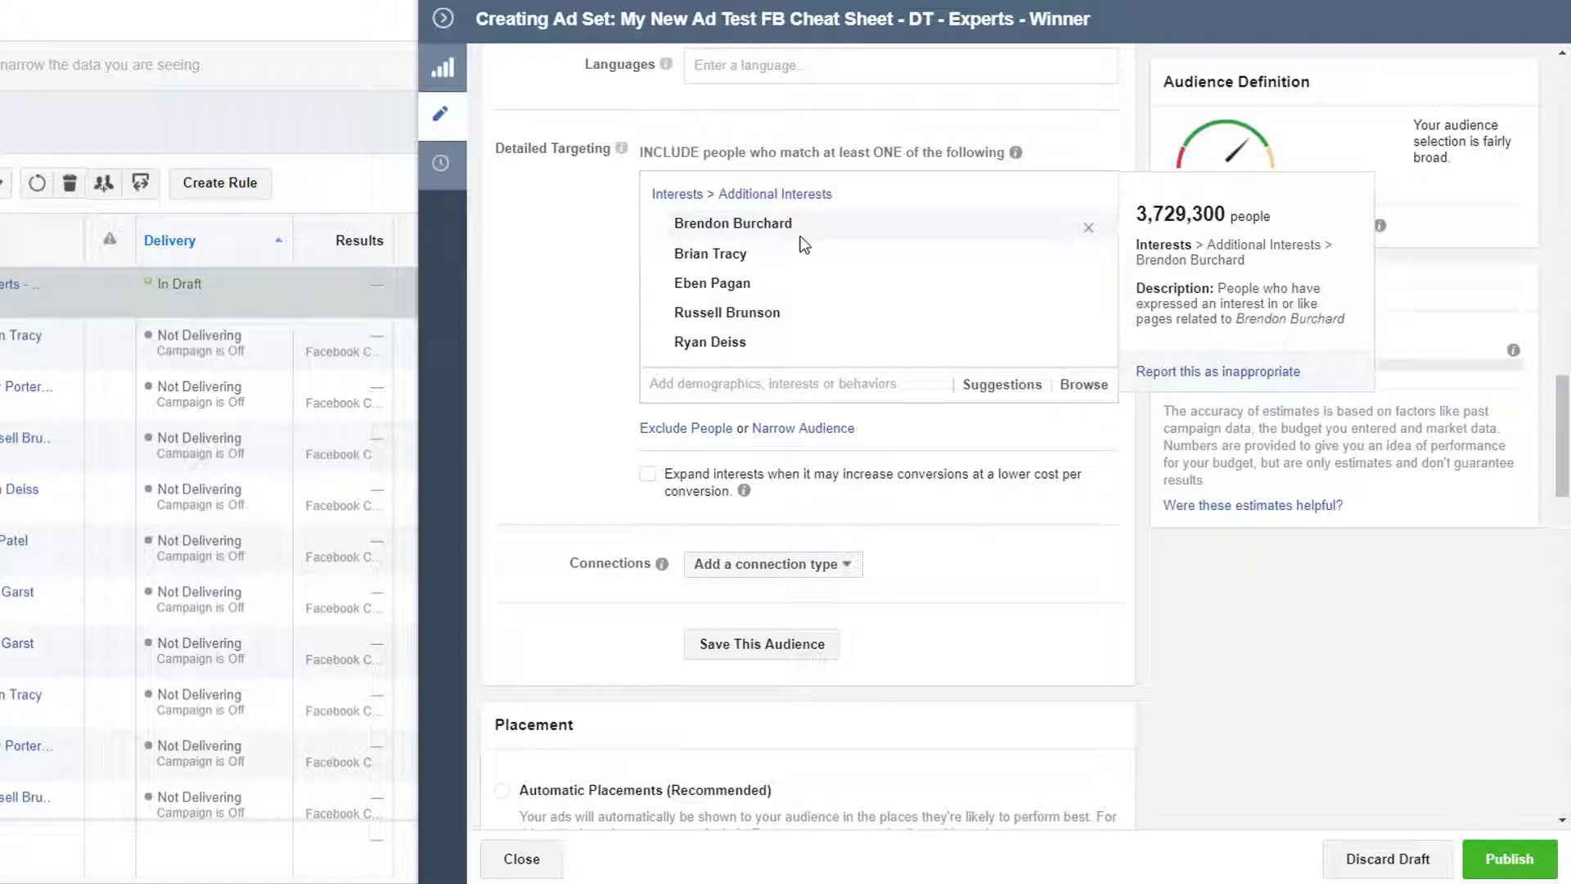
scroll(682, 251, "down", 8)
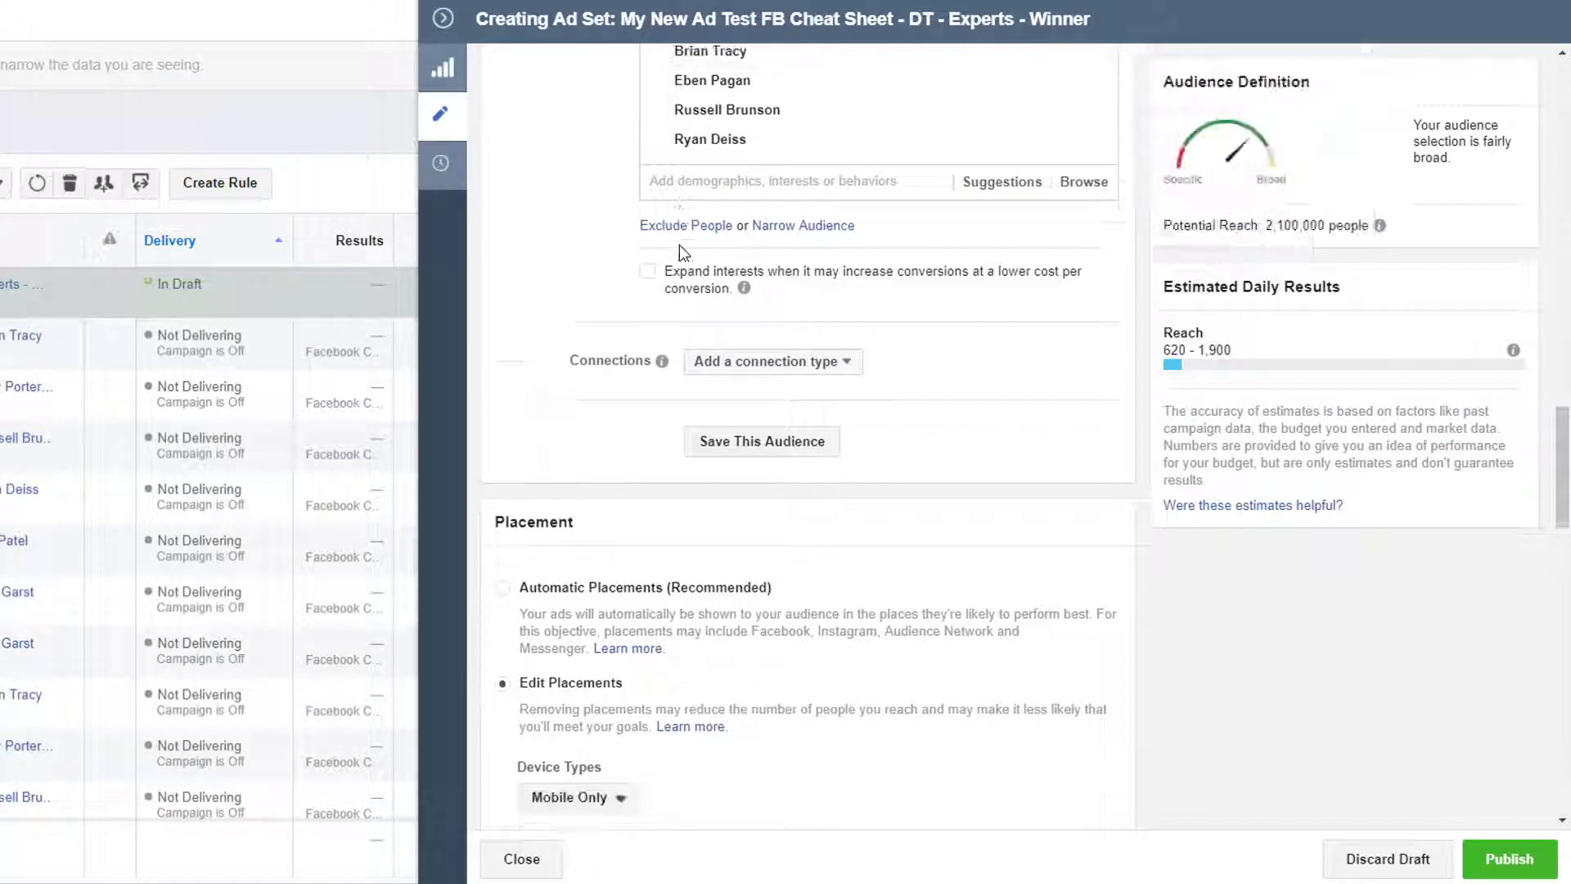
scroll(679, 243, "down", 3)
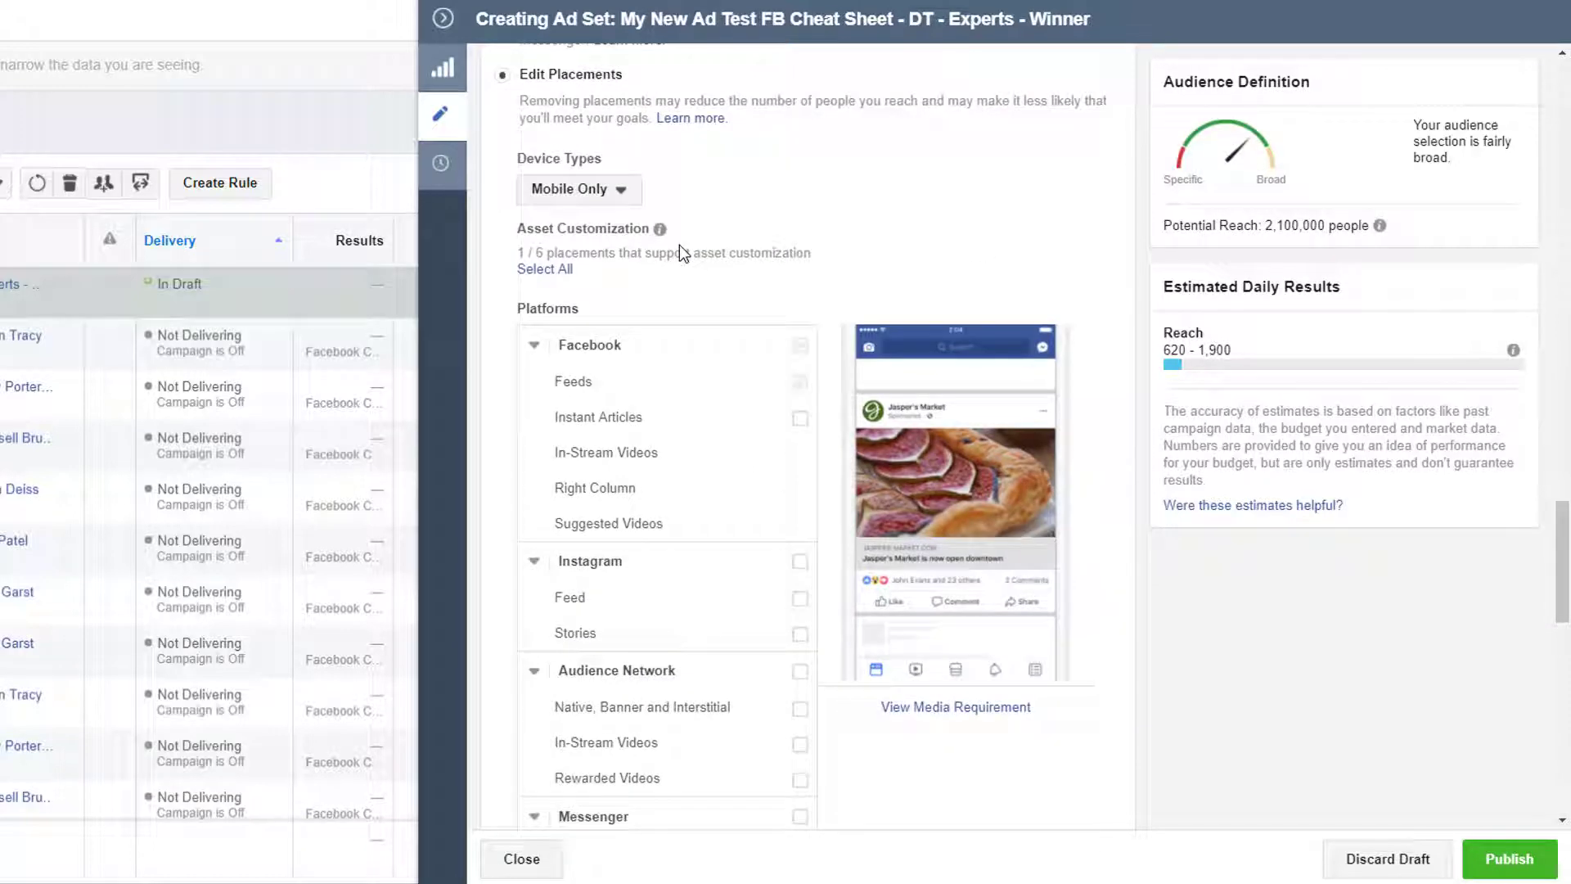
scroll(679, 243, "up", 3)
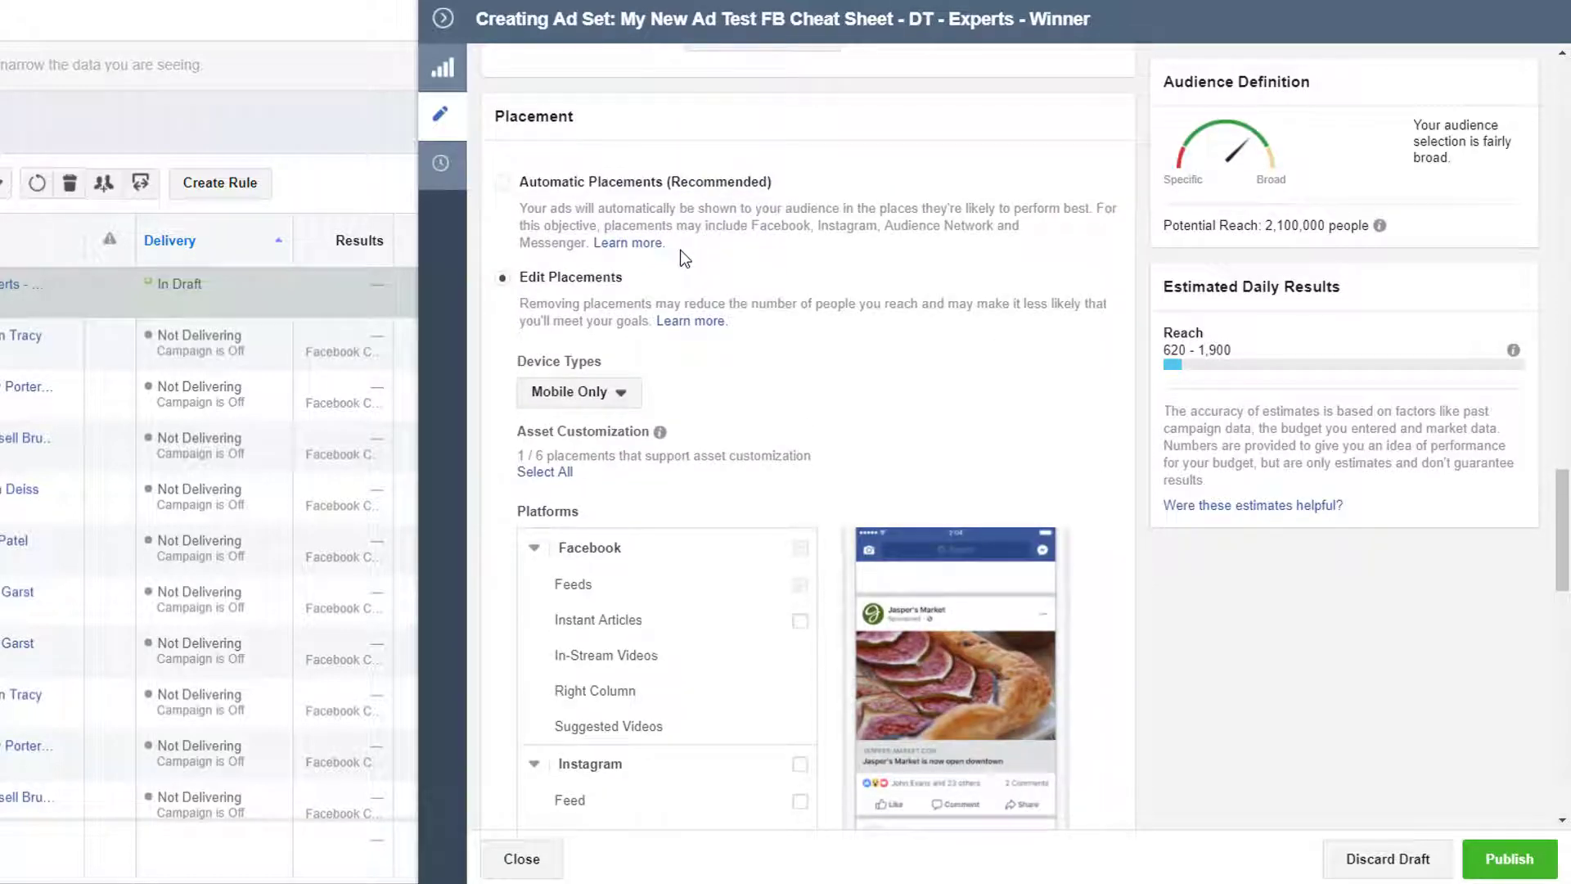
scroll(680, 248, "down", 3)
scroll(680, 249, "up", 5)
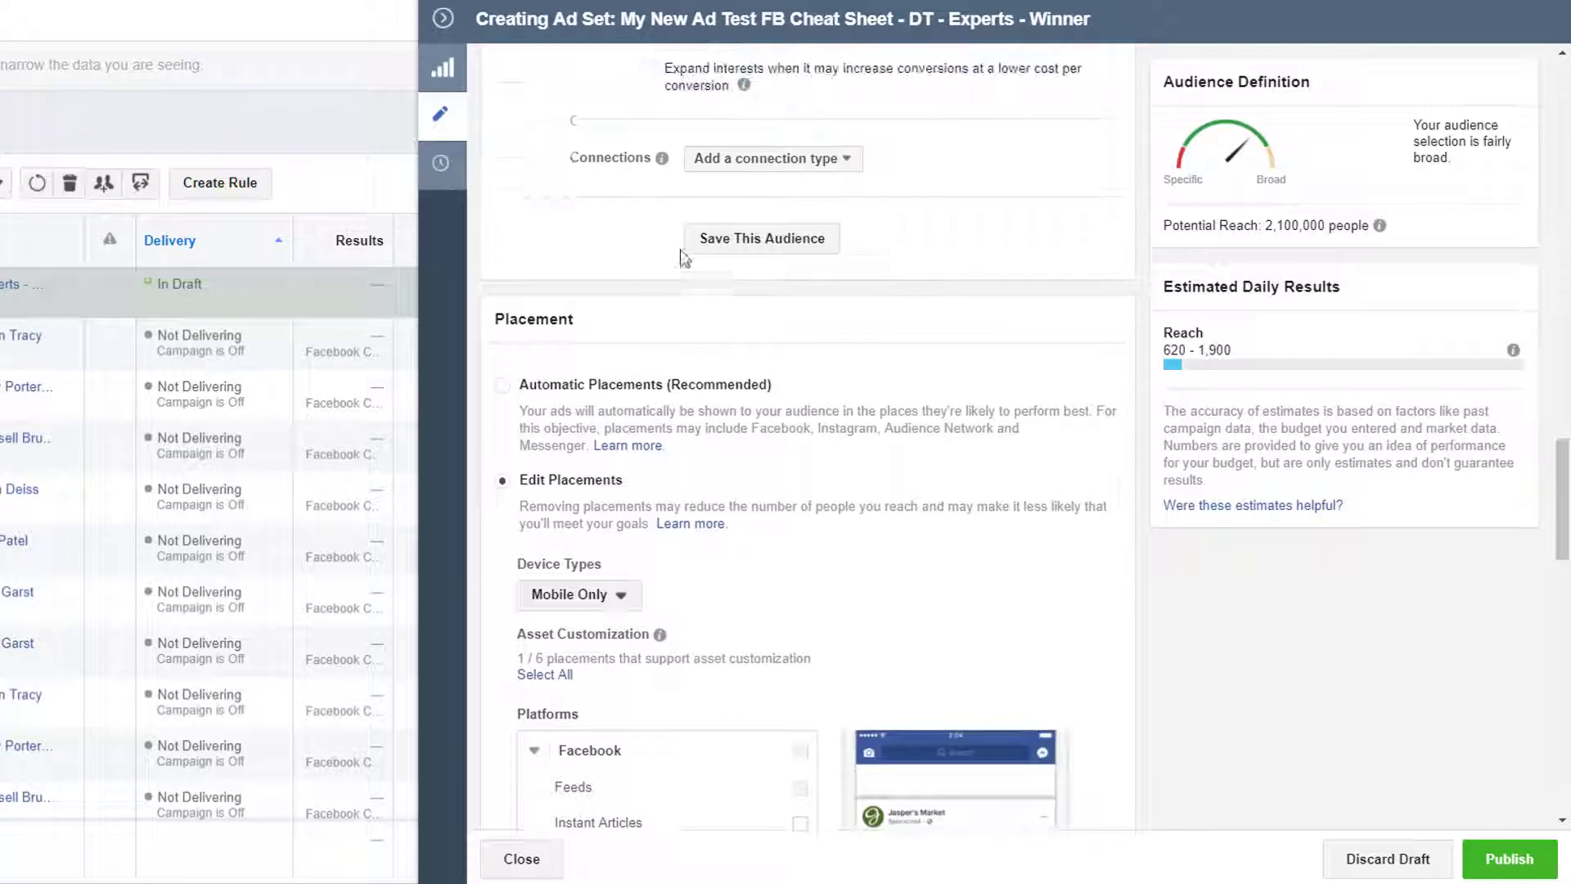
scroll(685, 258, "down", 5)
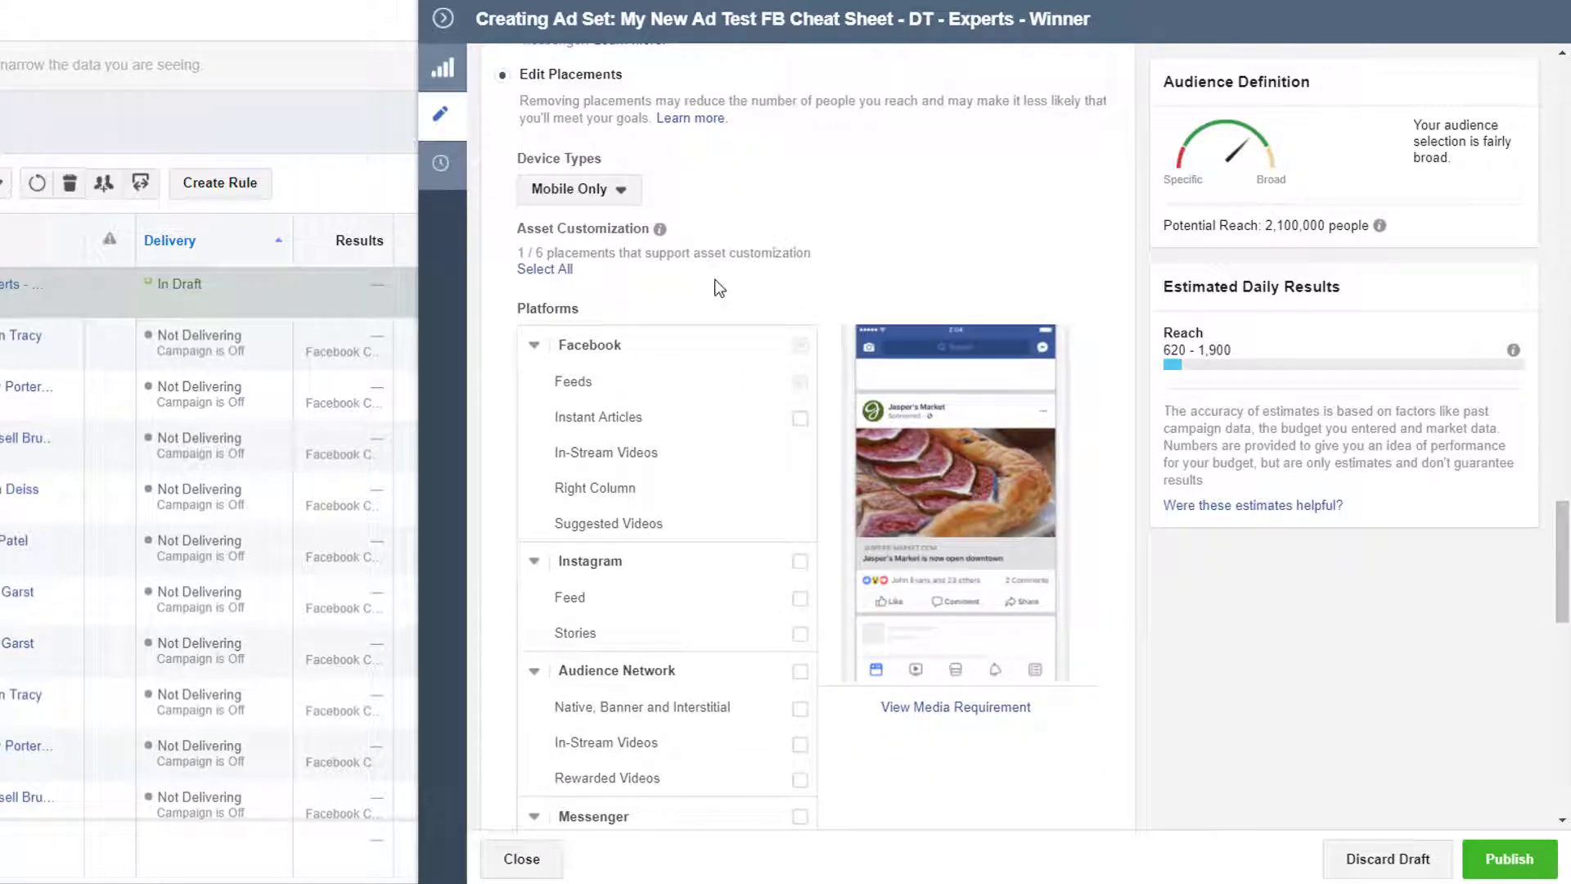
scroll(718, 288, "down", 3)
scroll(705, 287, "up", 3)
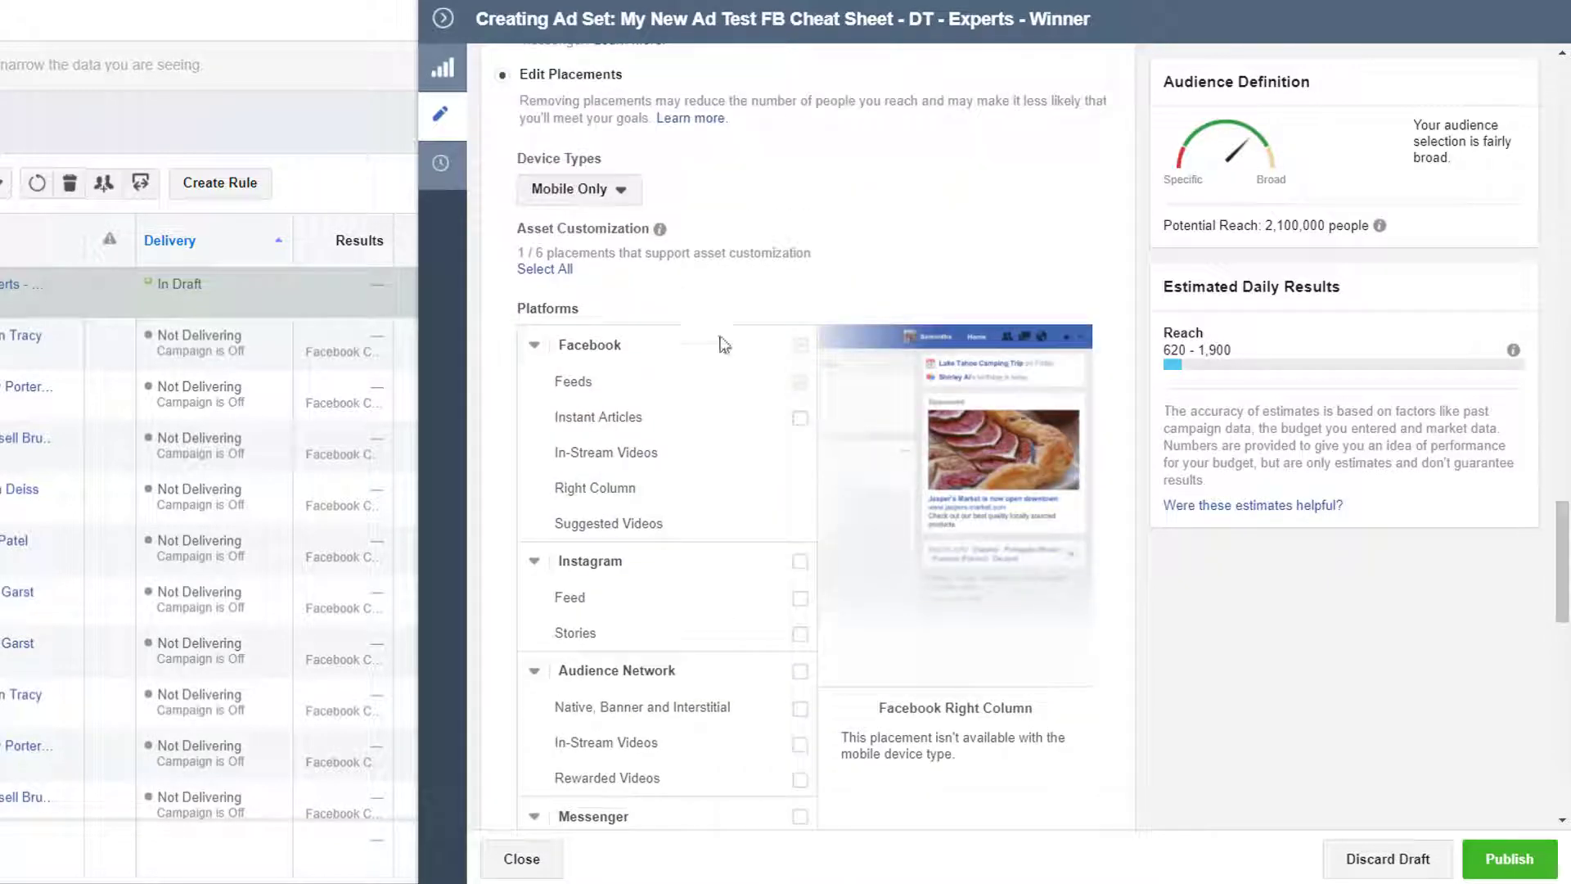
scroll(698, 348, "down", 10)
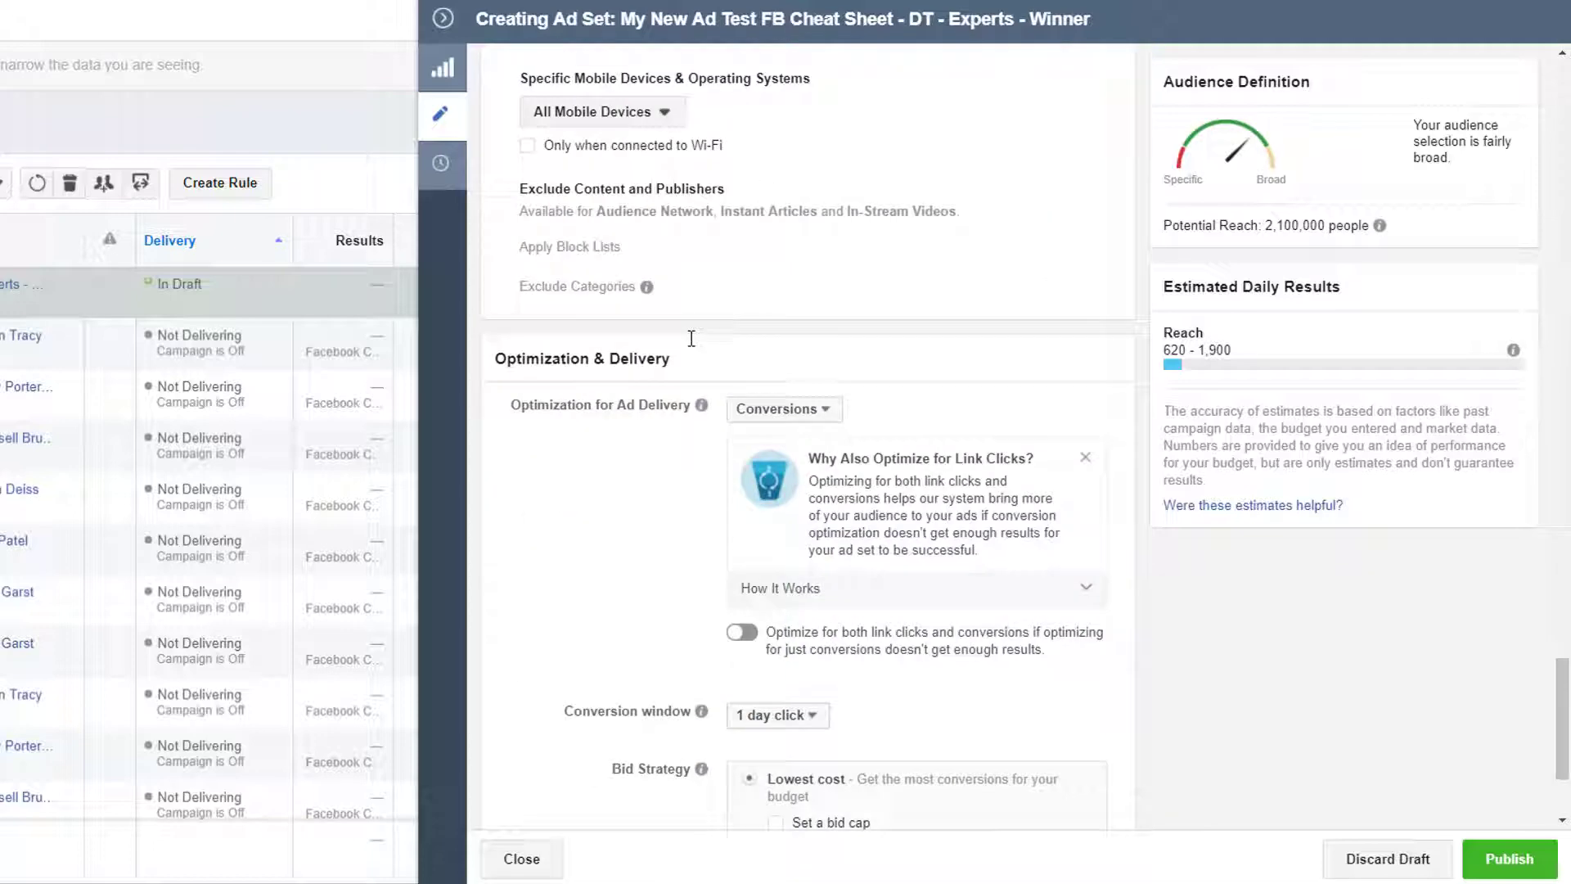
scroll(692, 338, "down", 2)
scroll(694, 346, "up", 20)
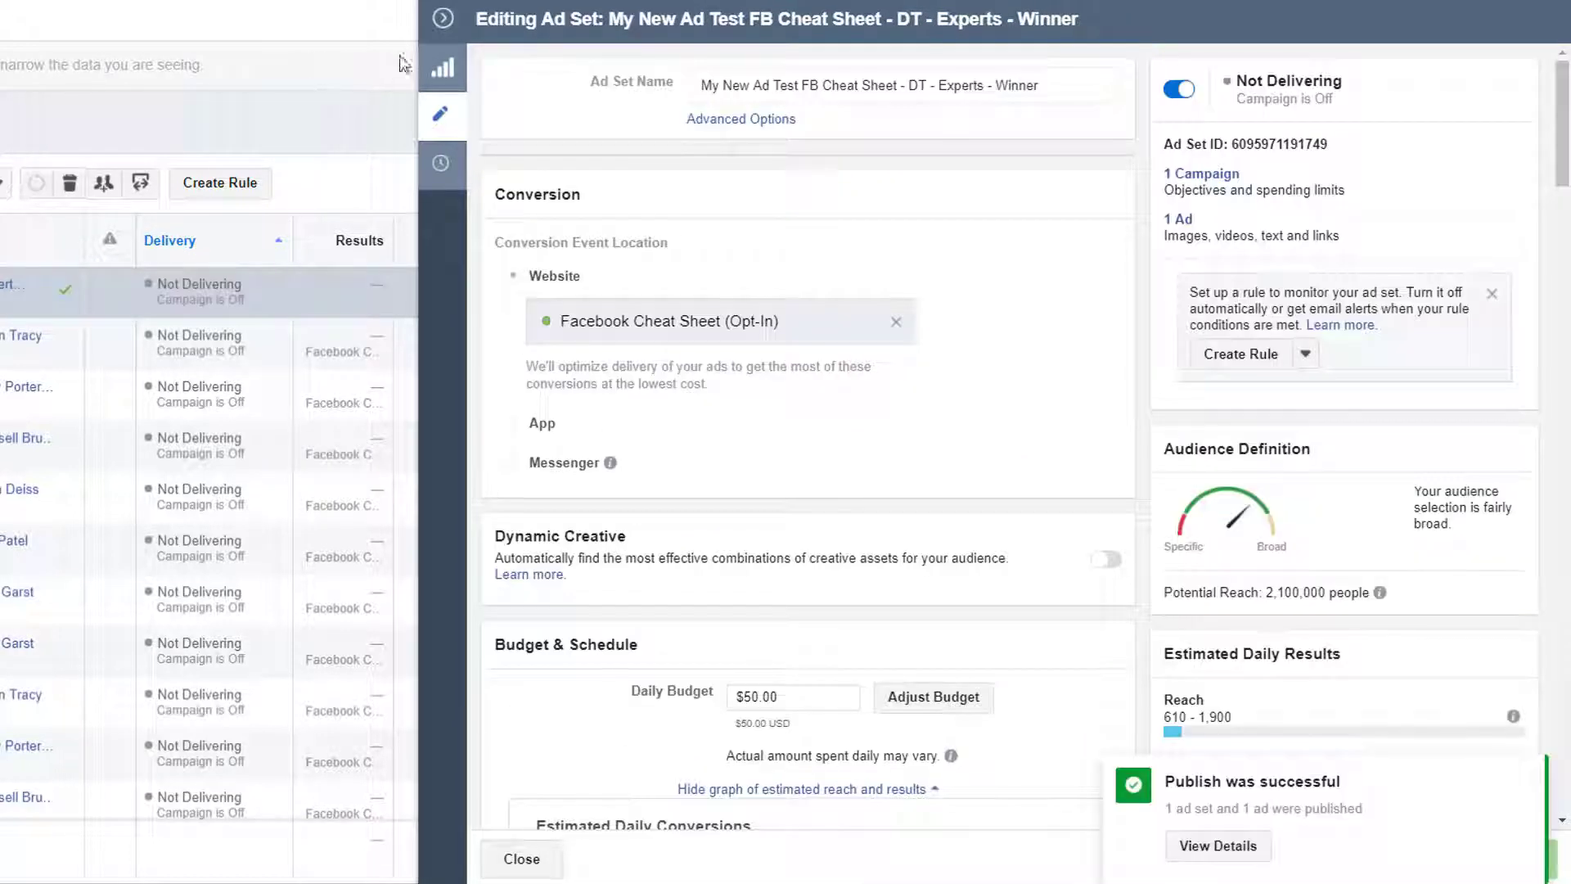
left_click(442, 18)
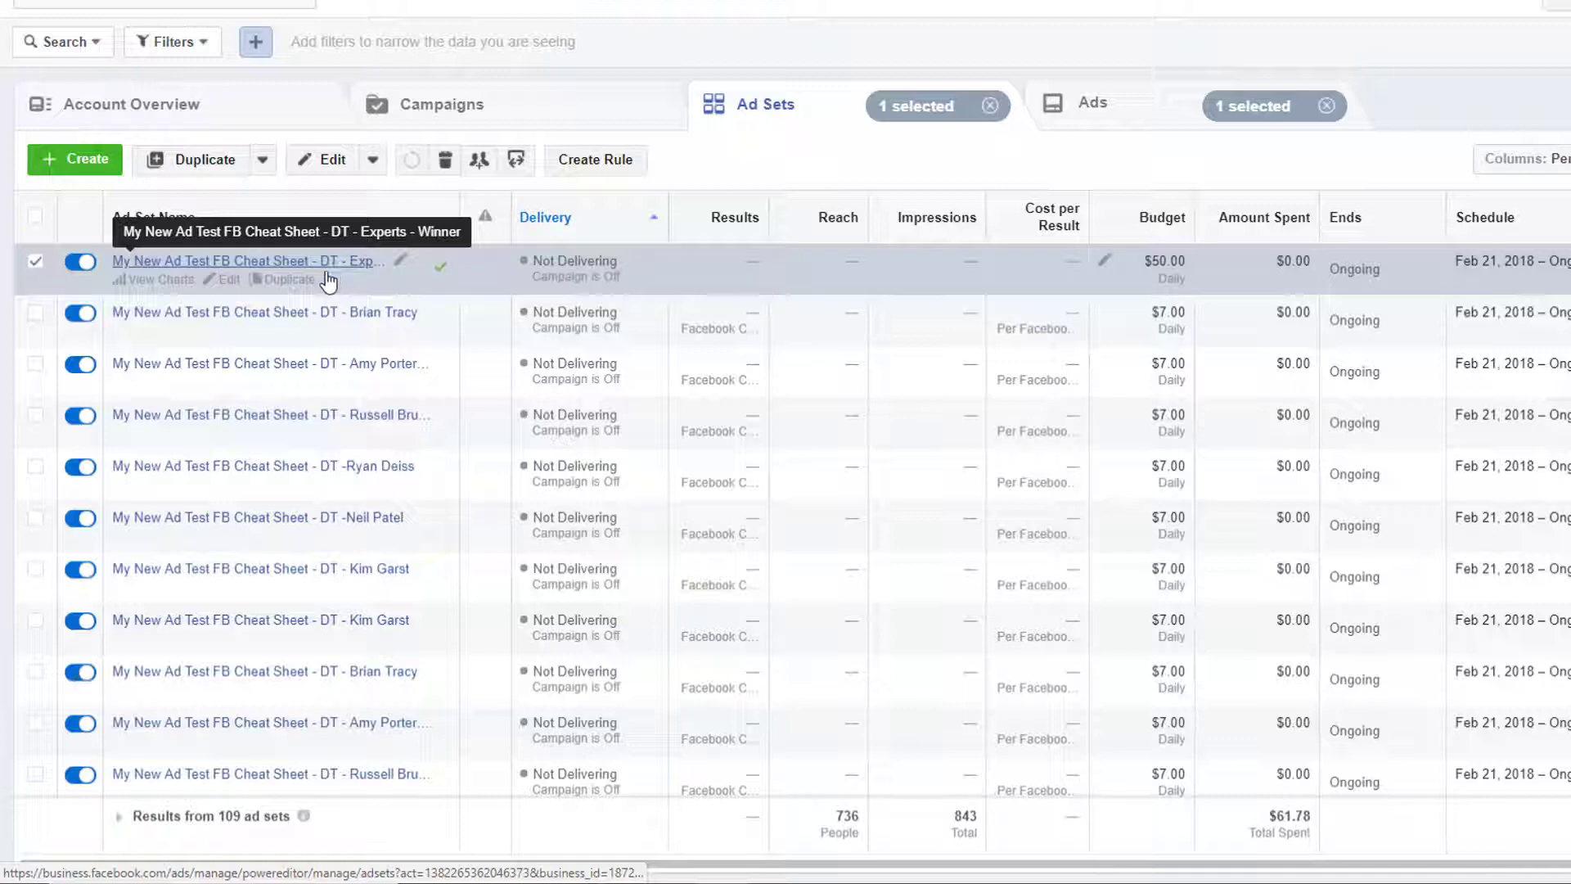
Step: Turn off the first Brian Tracy, Amy Porterfield, Russell Brunson, Ryan Deiss and Neil Patel ad sets below the winner ad set
left_click(83, 321)
left_click(88, 372)
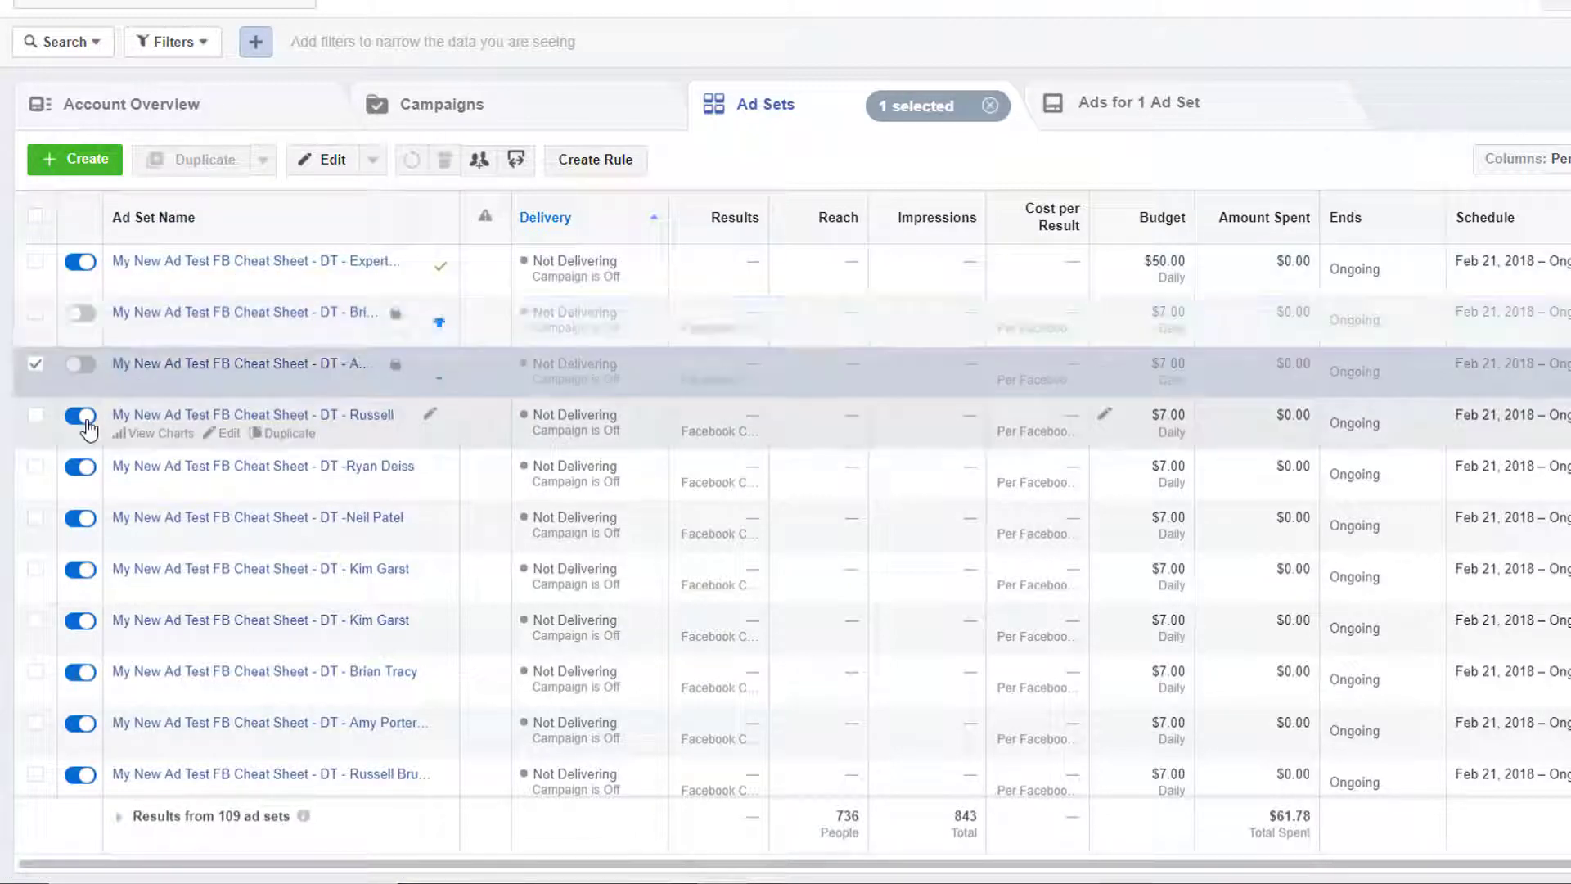
left_click(86, 421)
left_click(85, 471)
left_click(85, 522)
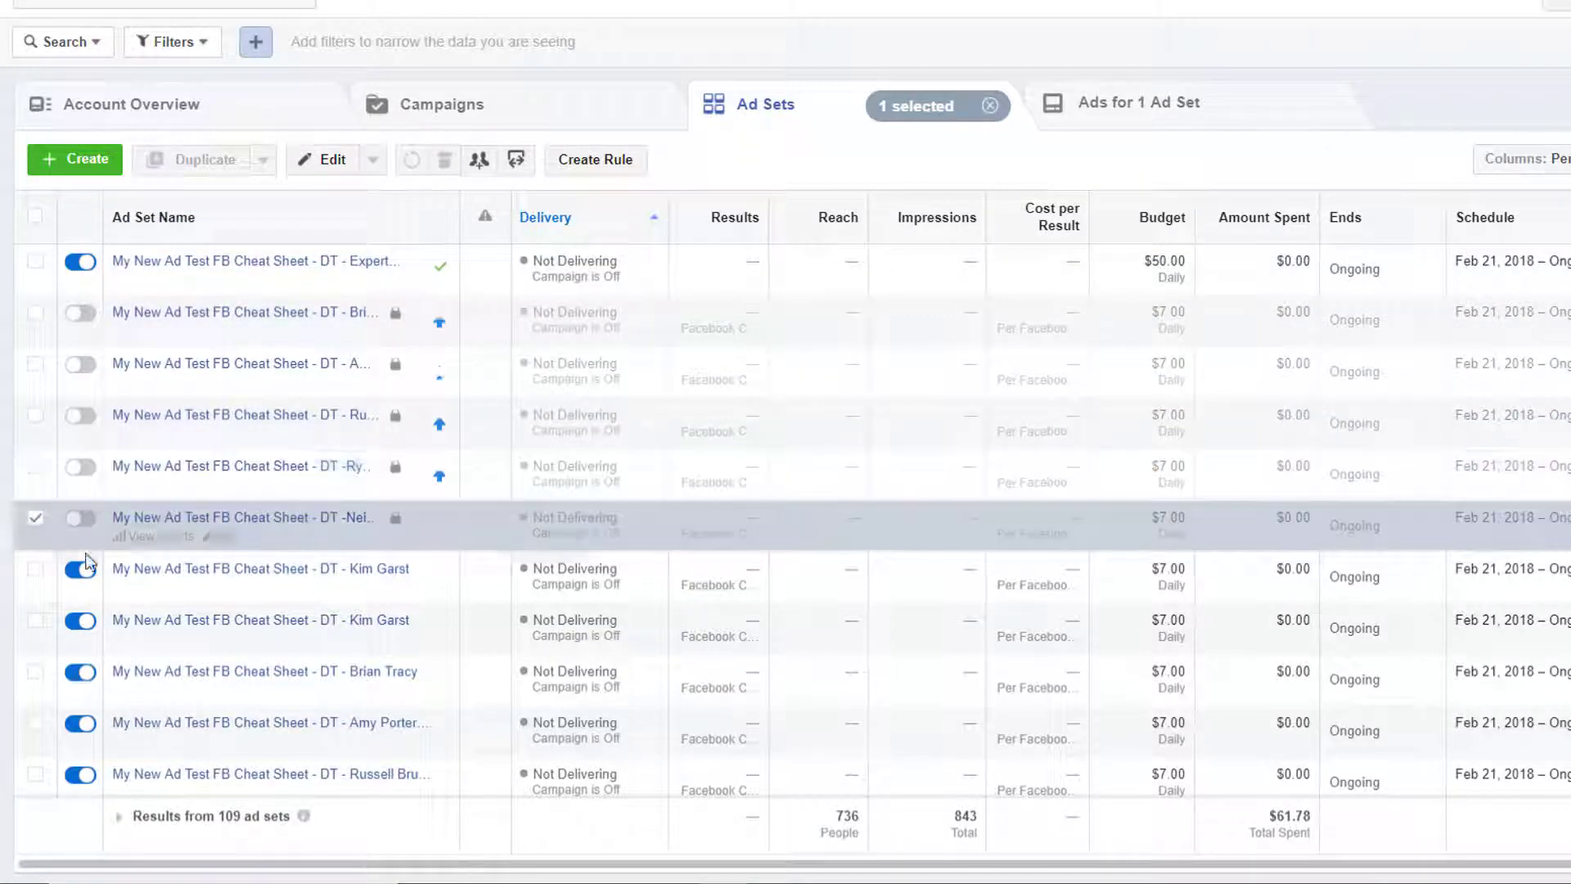
Step: Show only the ad sets of the campaign My New Ad Test FB Cheat Sheet - M and turn off its Kim Garst ad set
left_click(519, 100)
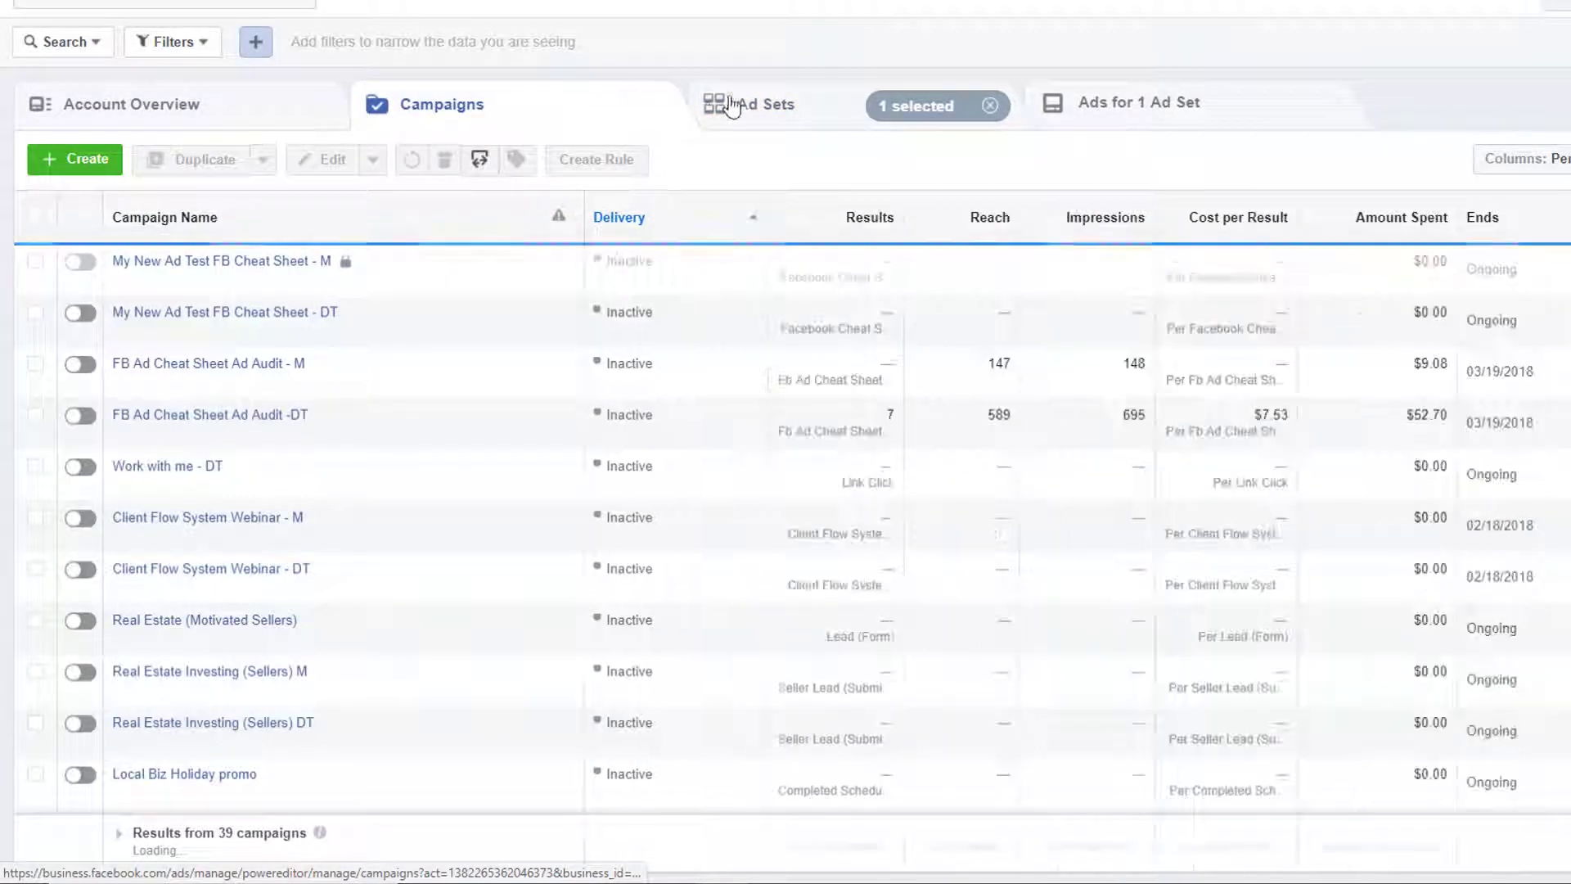
left_click(36, 266)
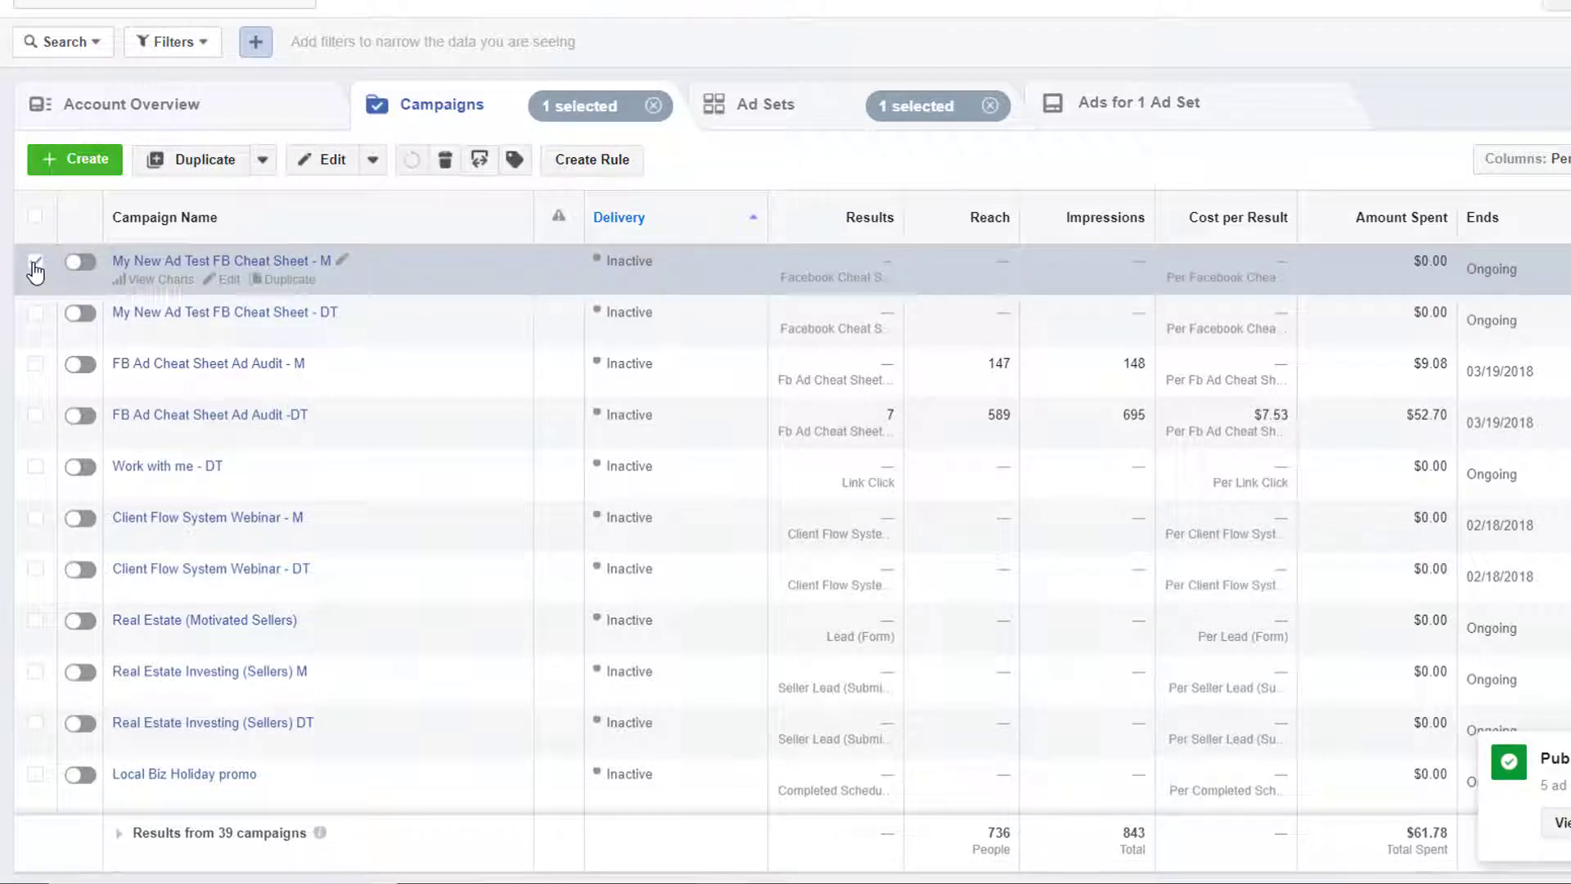
left_click(744, 121)
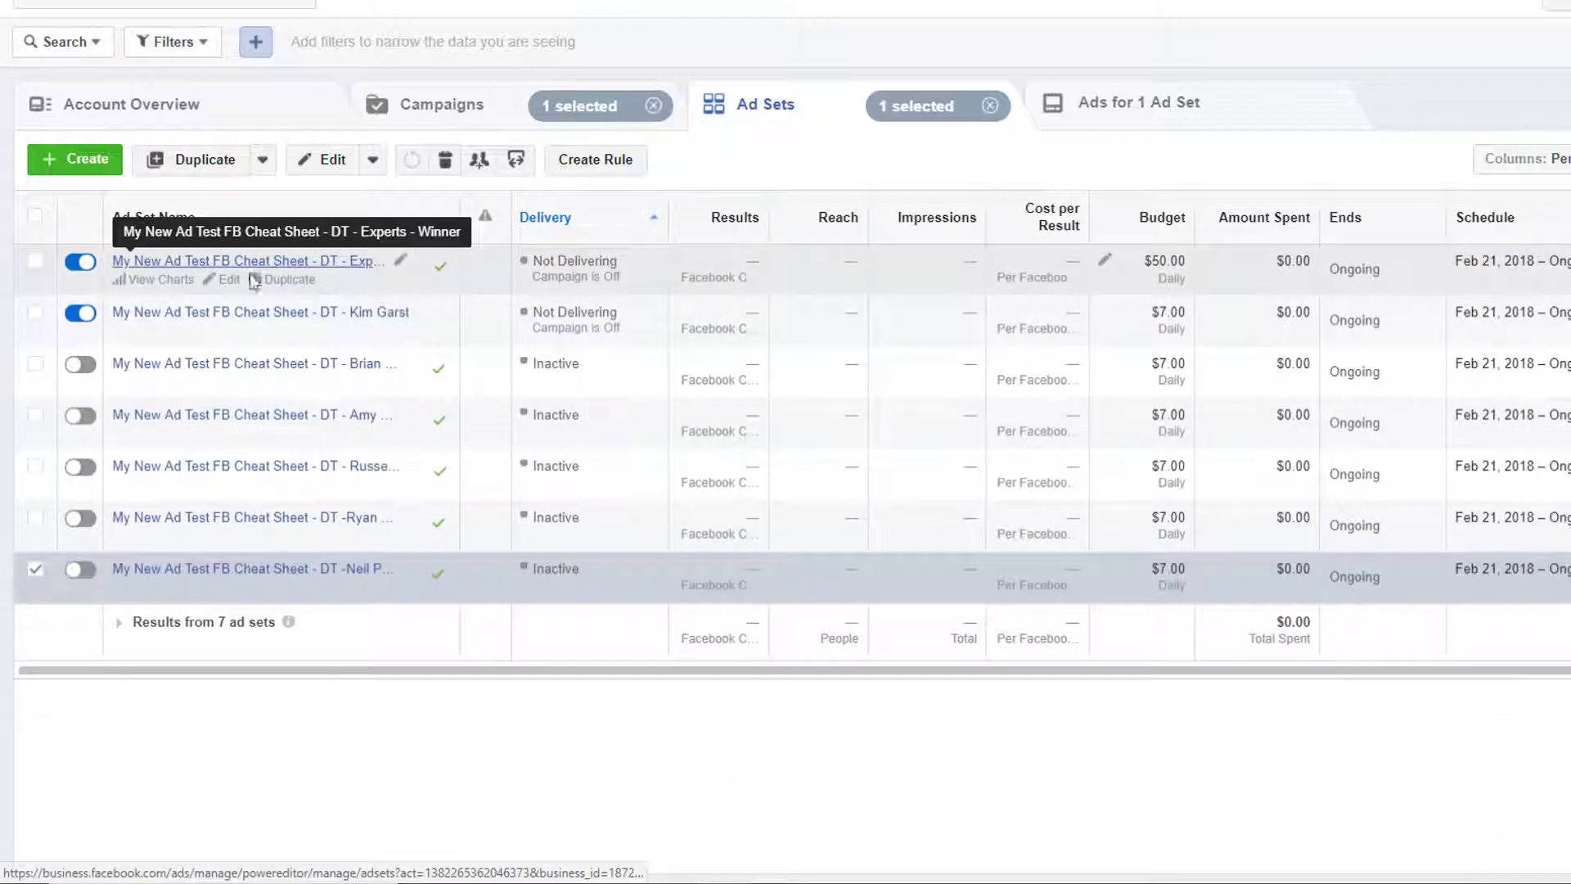
left_click(80, 313)
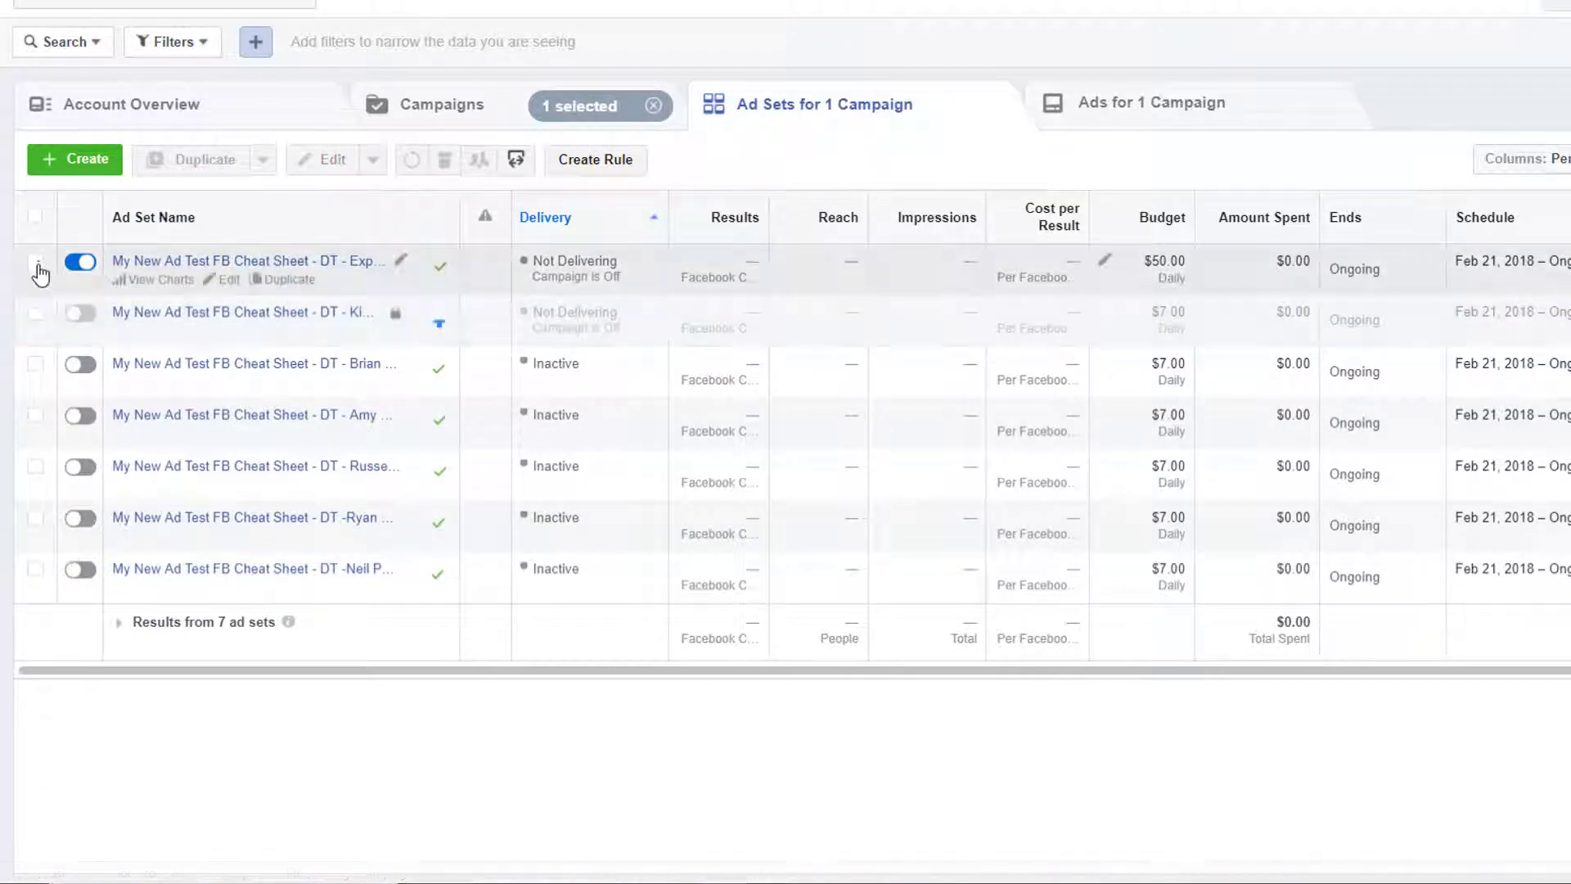
Step: Create two copies of the Experts - Winner ad set's ad in the same campaign and ad set
left_click(35, 262)
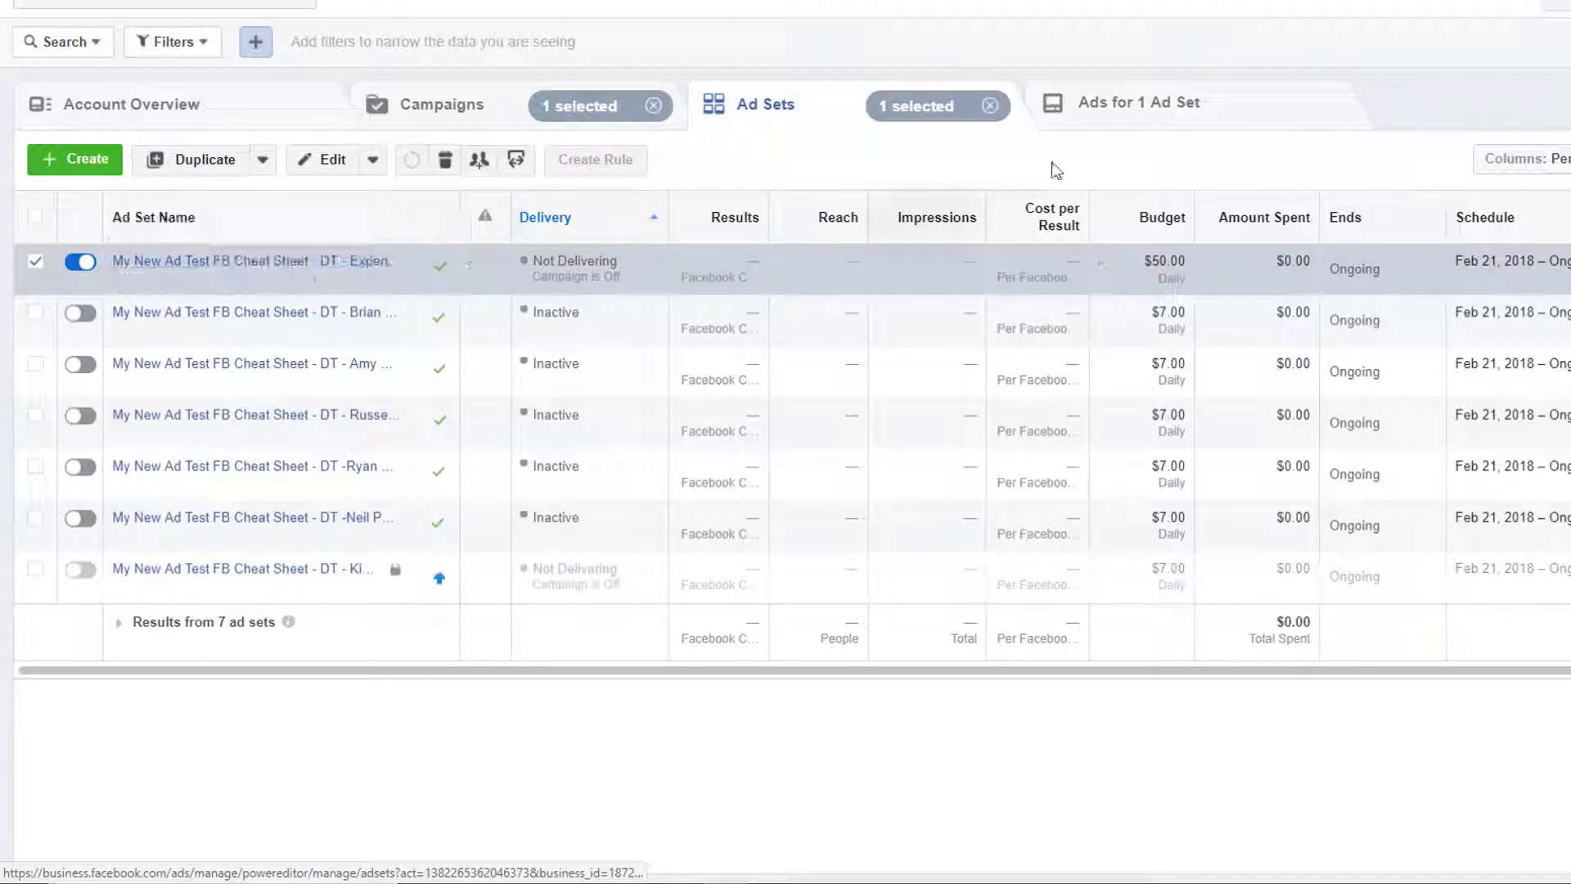
left_click(1107, 107)
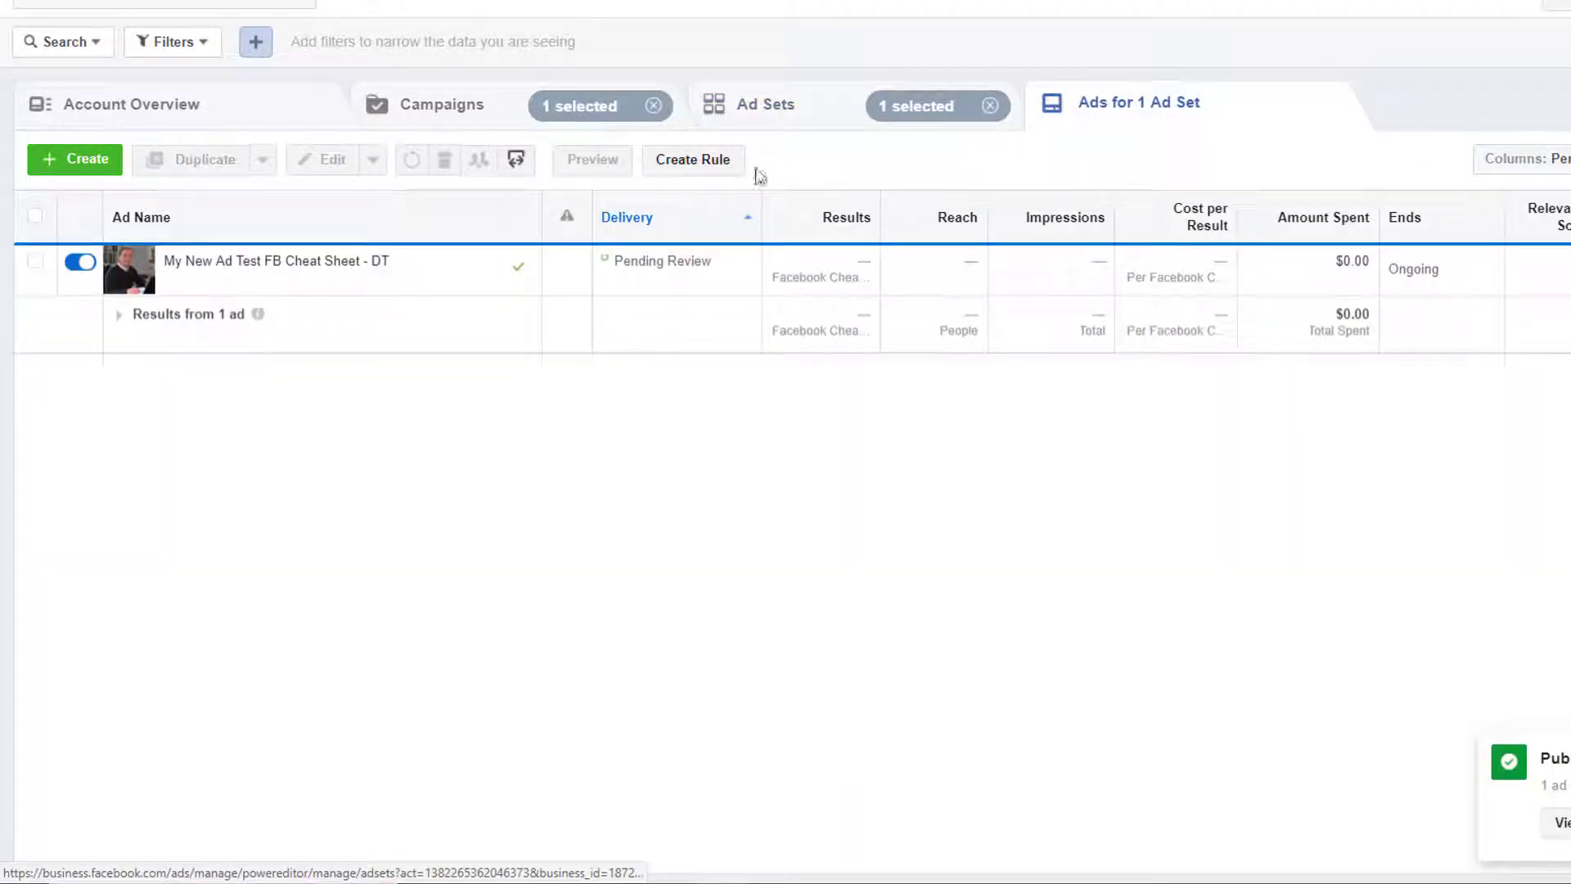
mouse_move(258, 314)
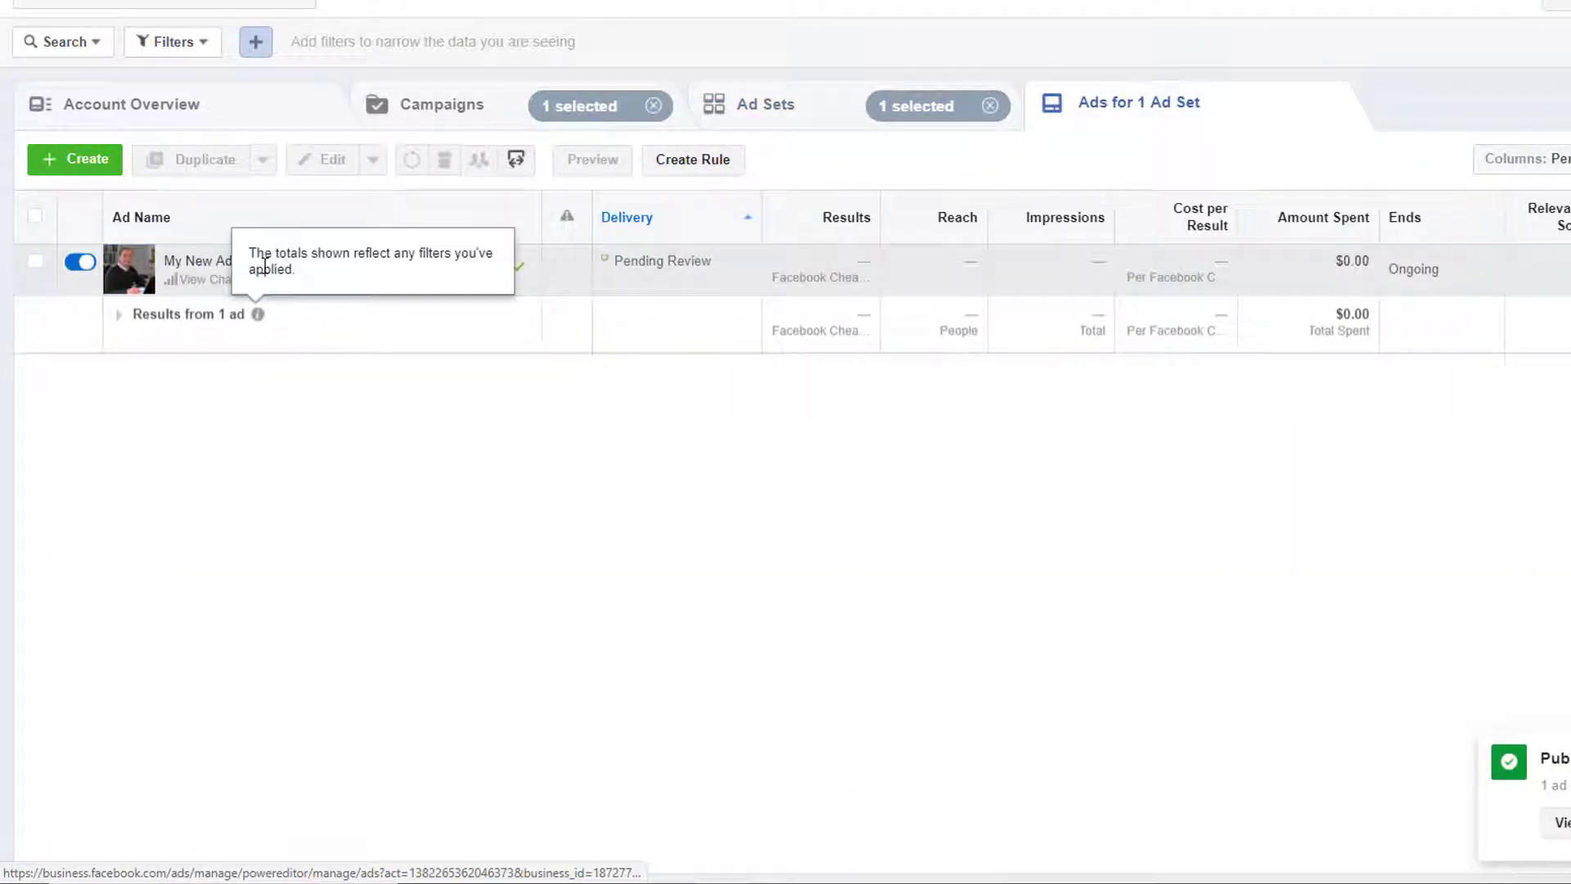
left_click(31, 265)
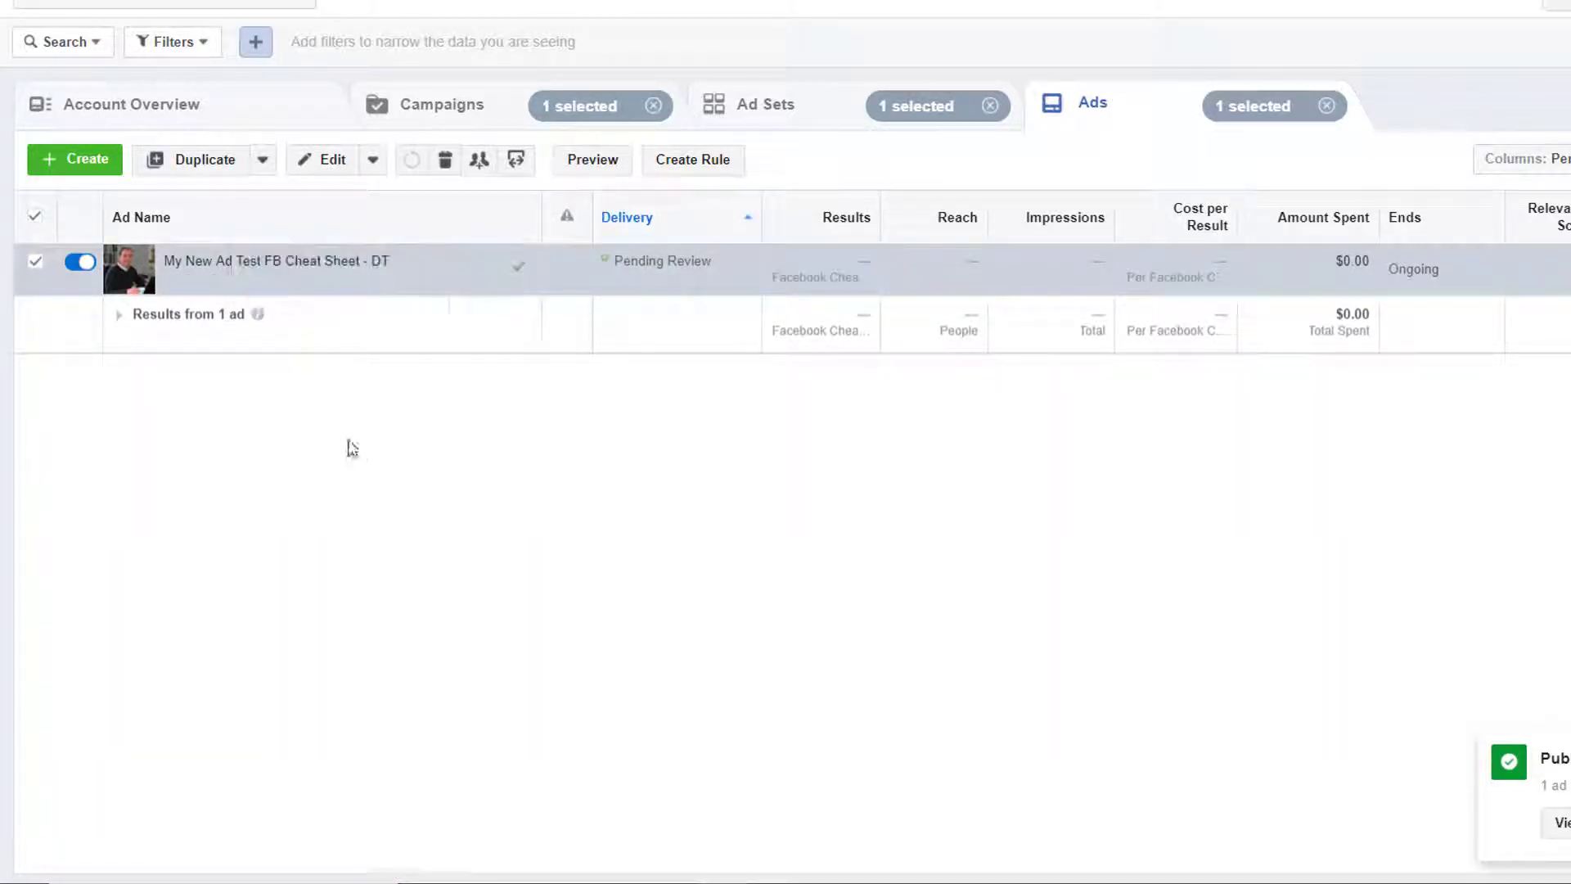
left_click(212, 164)
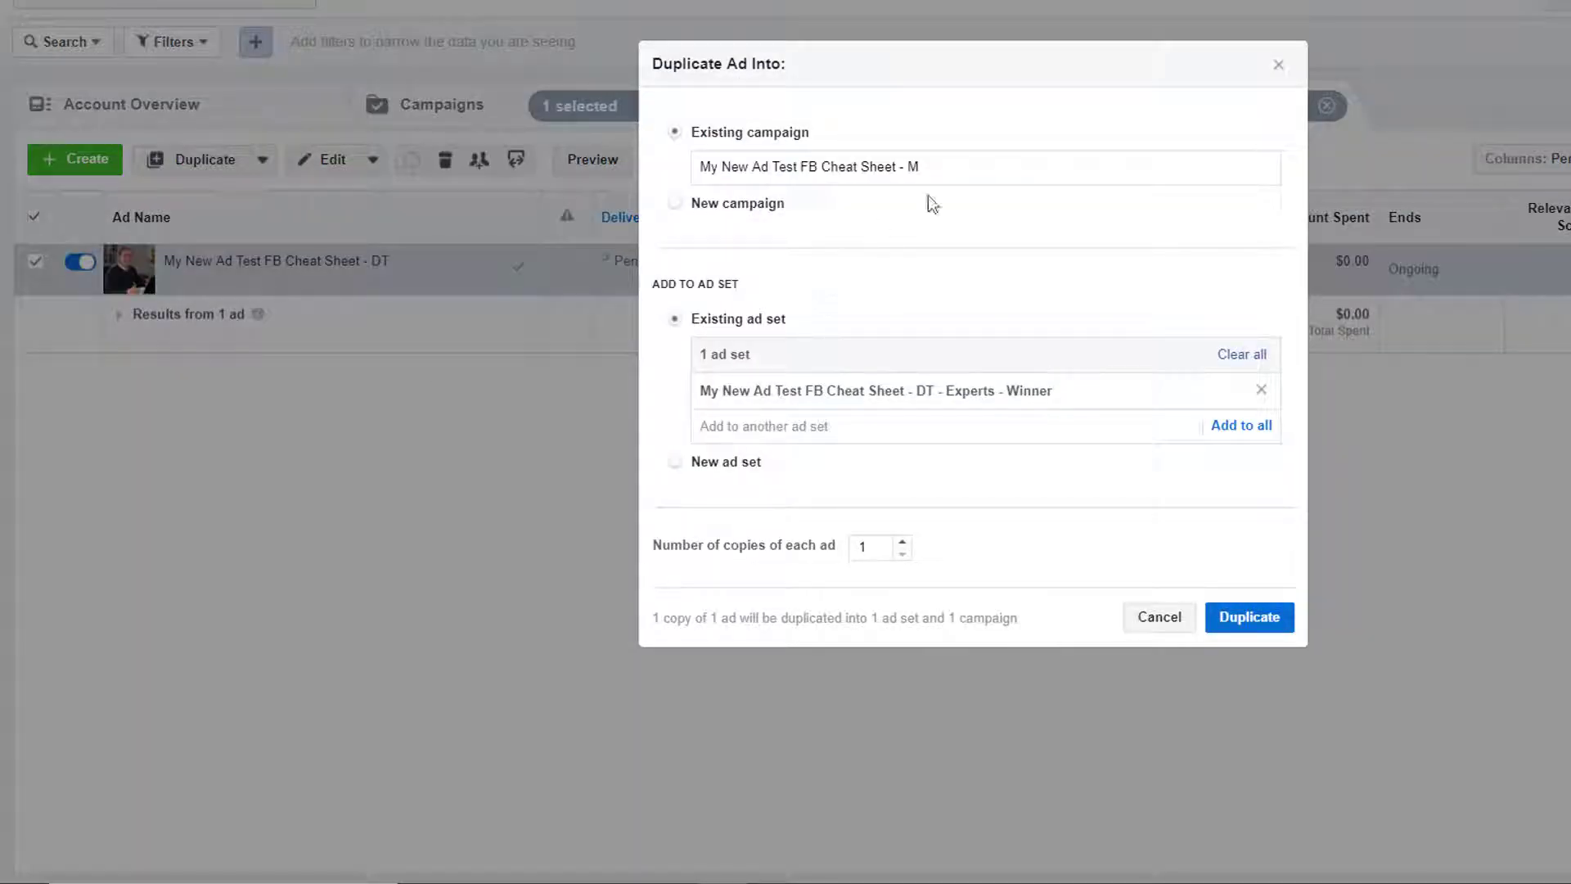
left_click(903, 545)
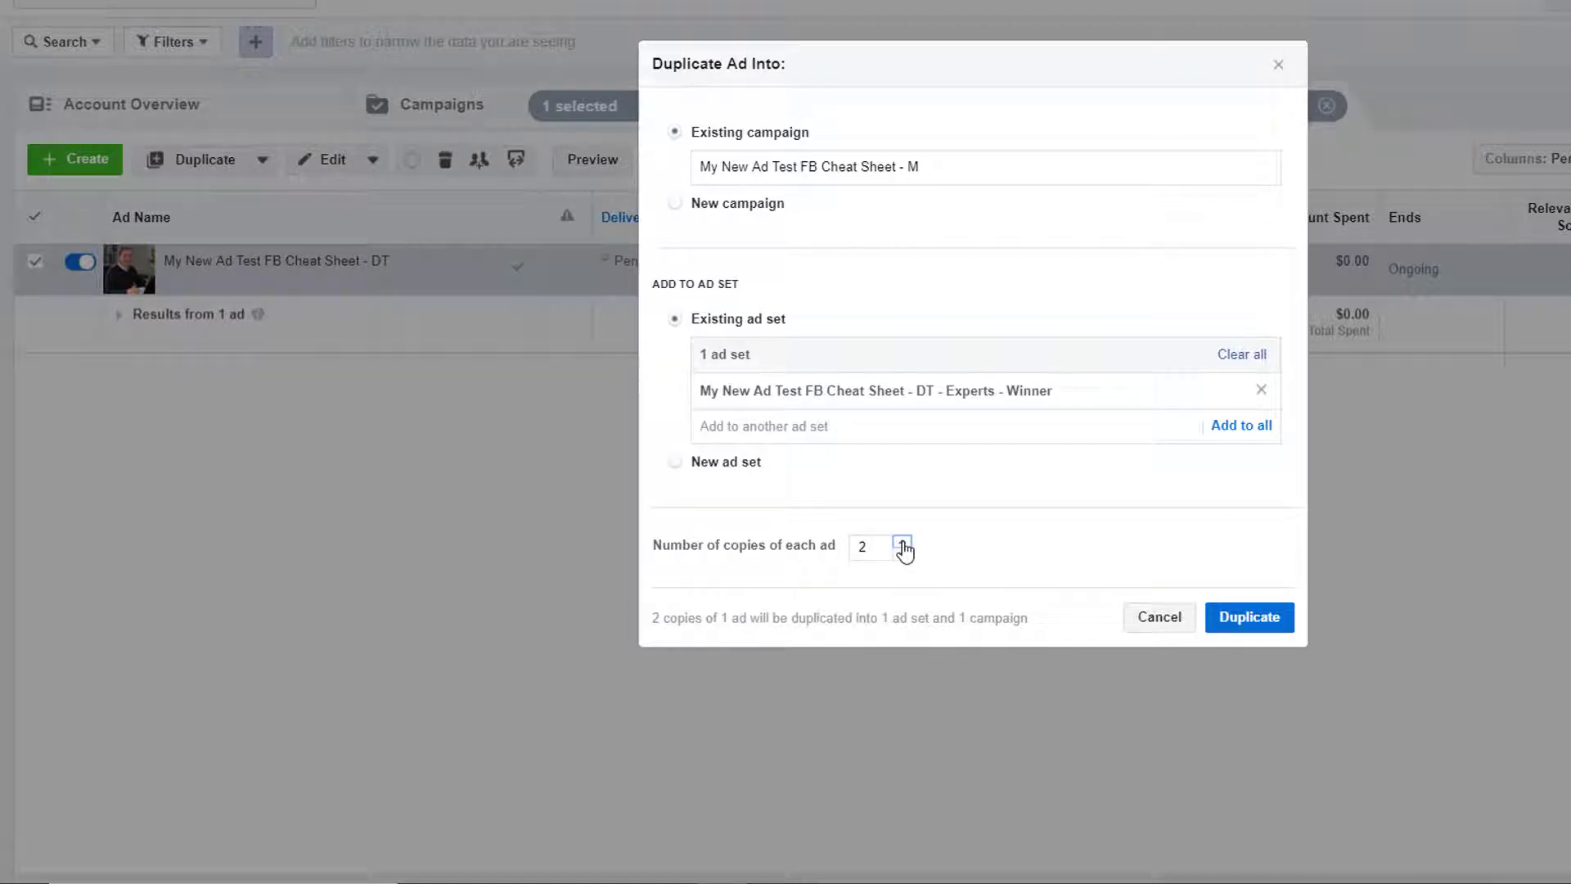
left_click(1252, 627)
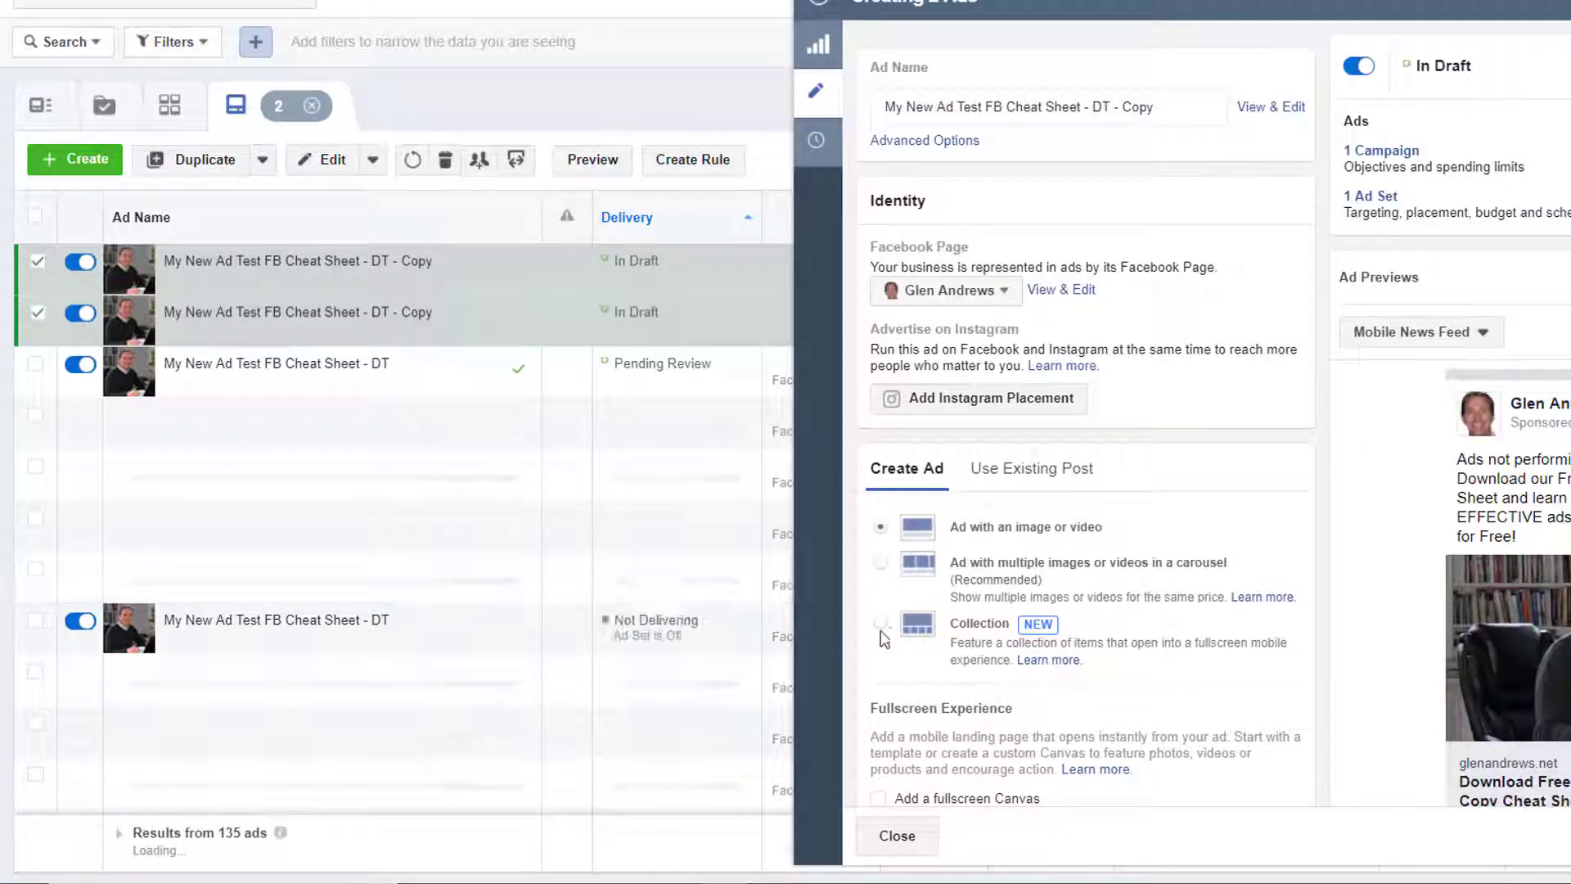
Step: Replace the image in both ad copies with the account image family.JPG of the couple and boy
scroll(1090, 446, "down", 5)
scroll(1090, 446, "down", 3)
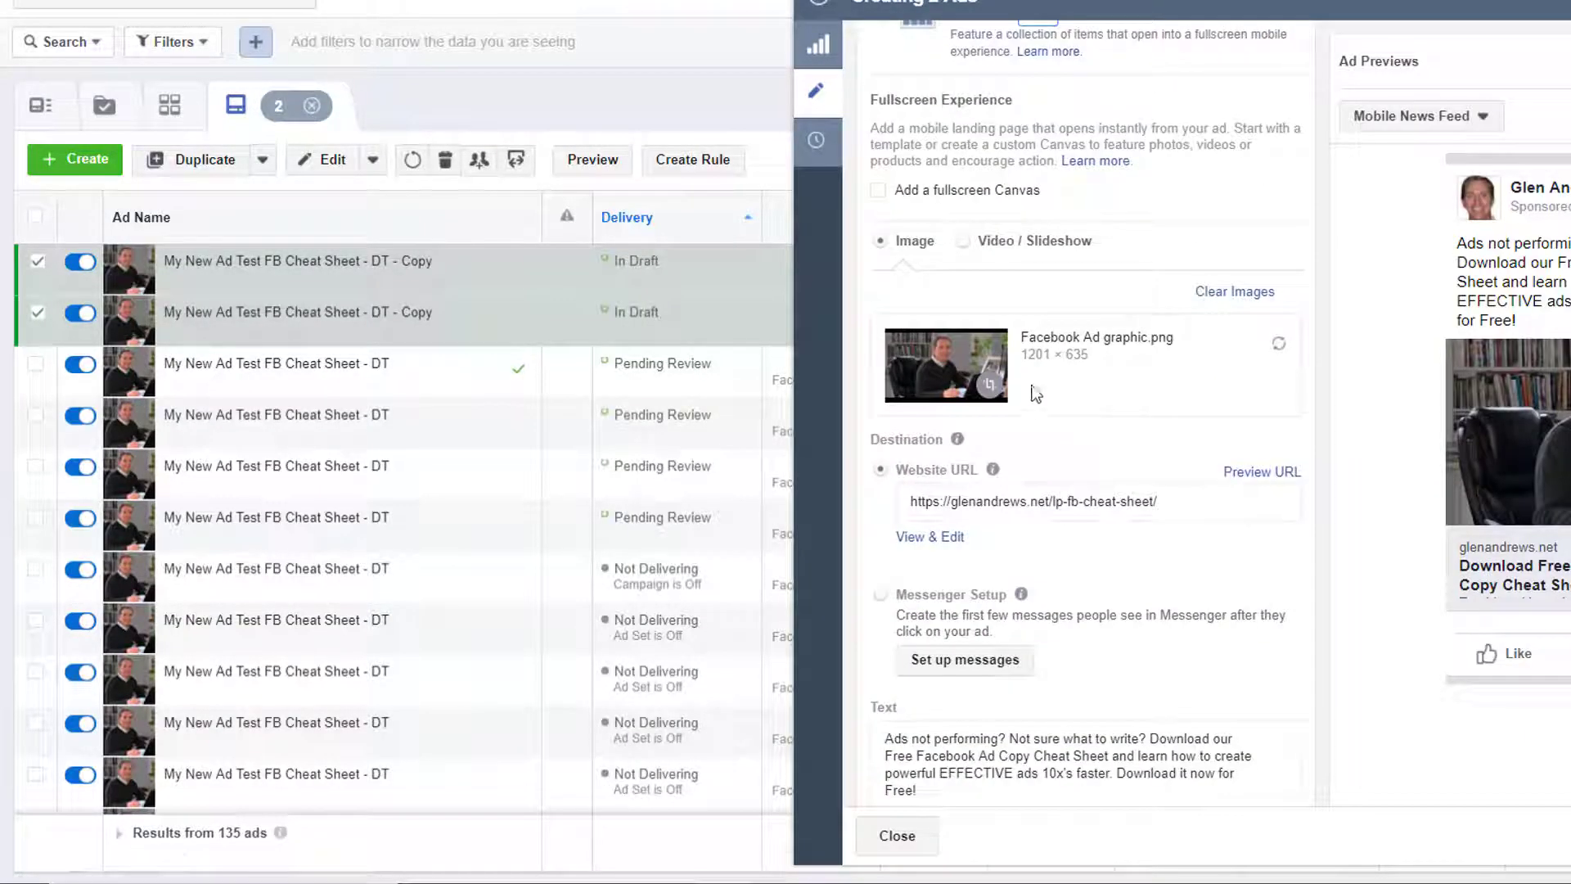
left_click(1279, 352)
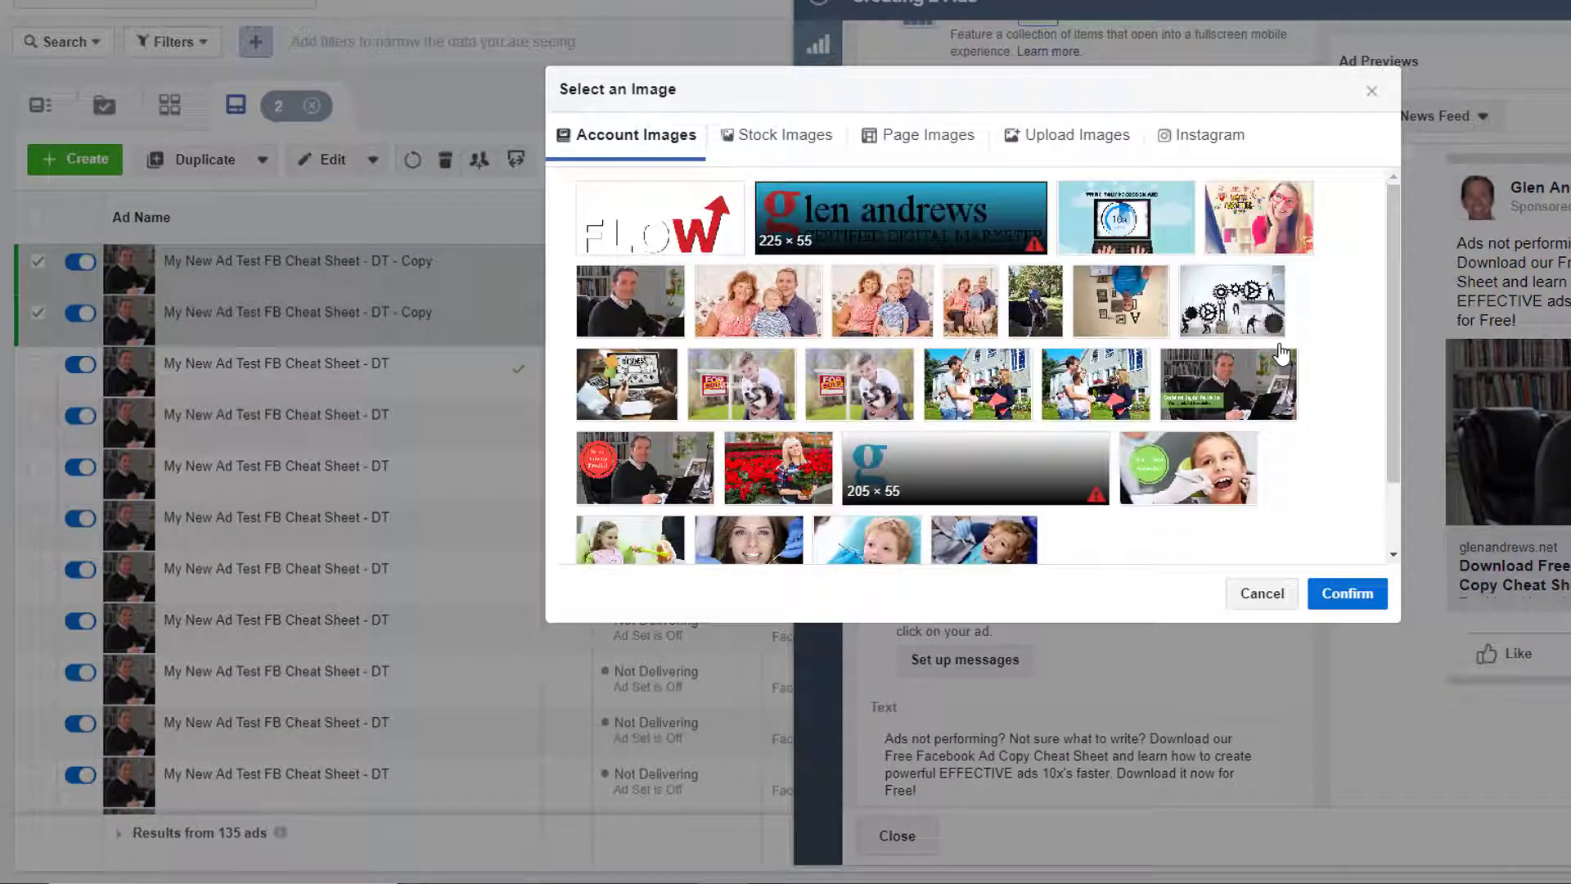
left_click(759, 305)
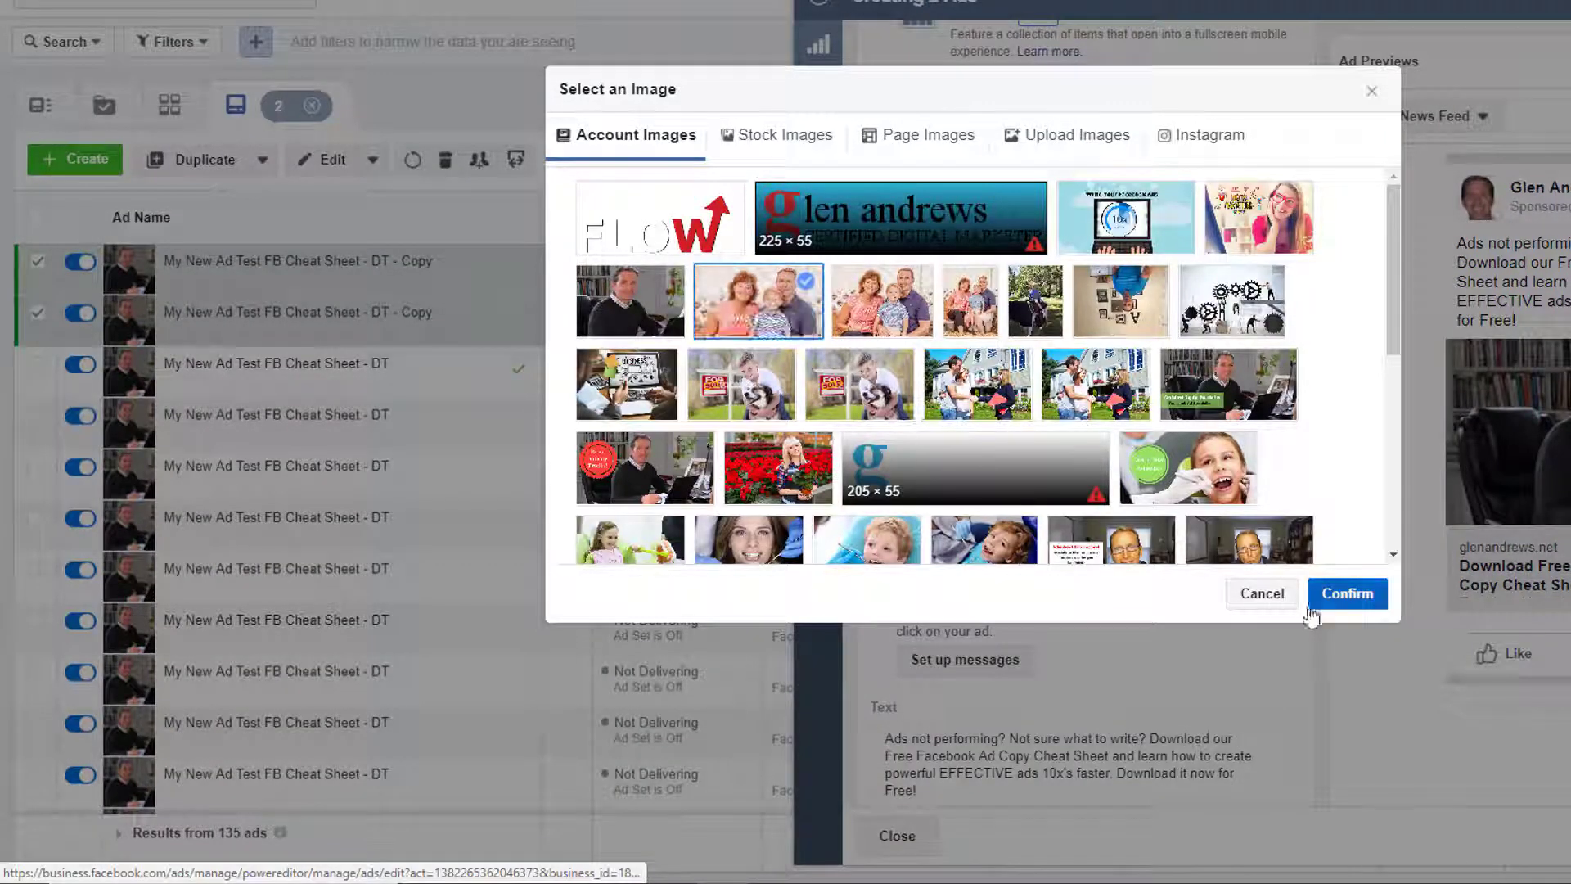
left_click(1348, 594)
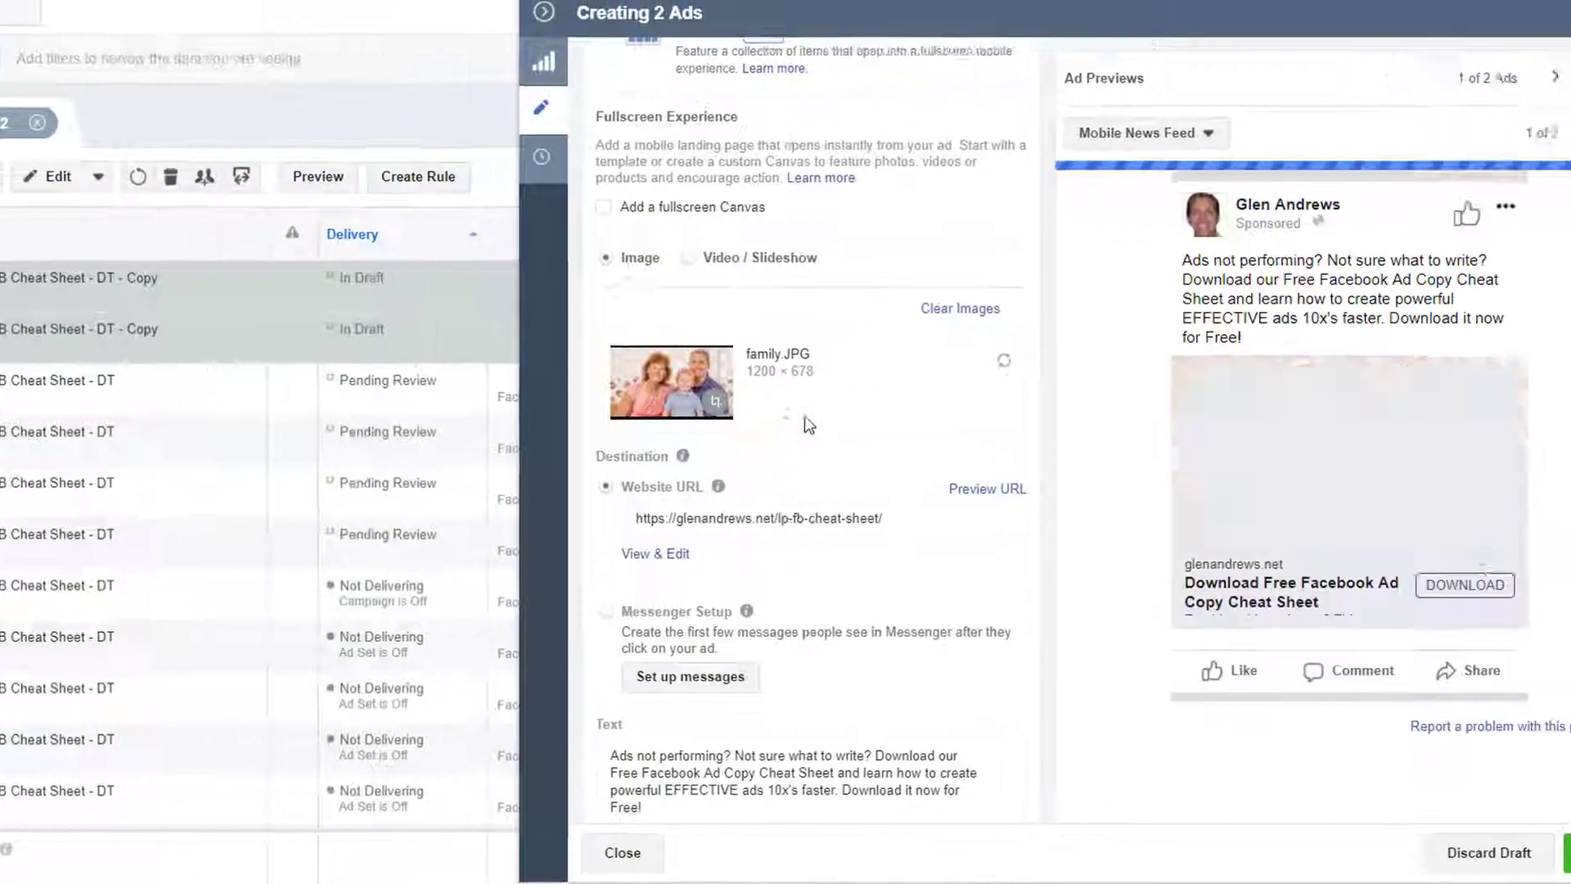
Step: Rename both ad copies to My New Ad Test FB Cheat Sheet - DT - Family
scroll(808, 421, "up", 8)
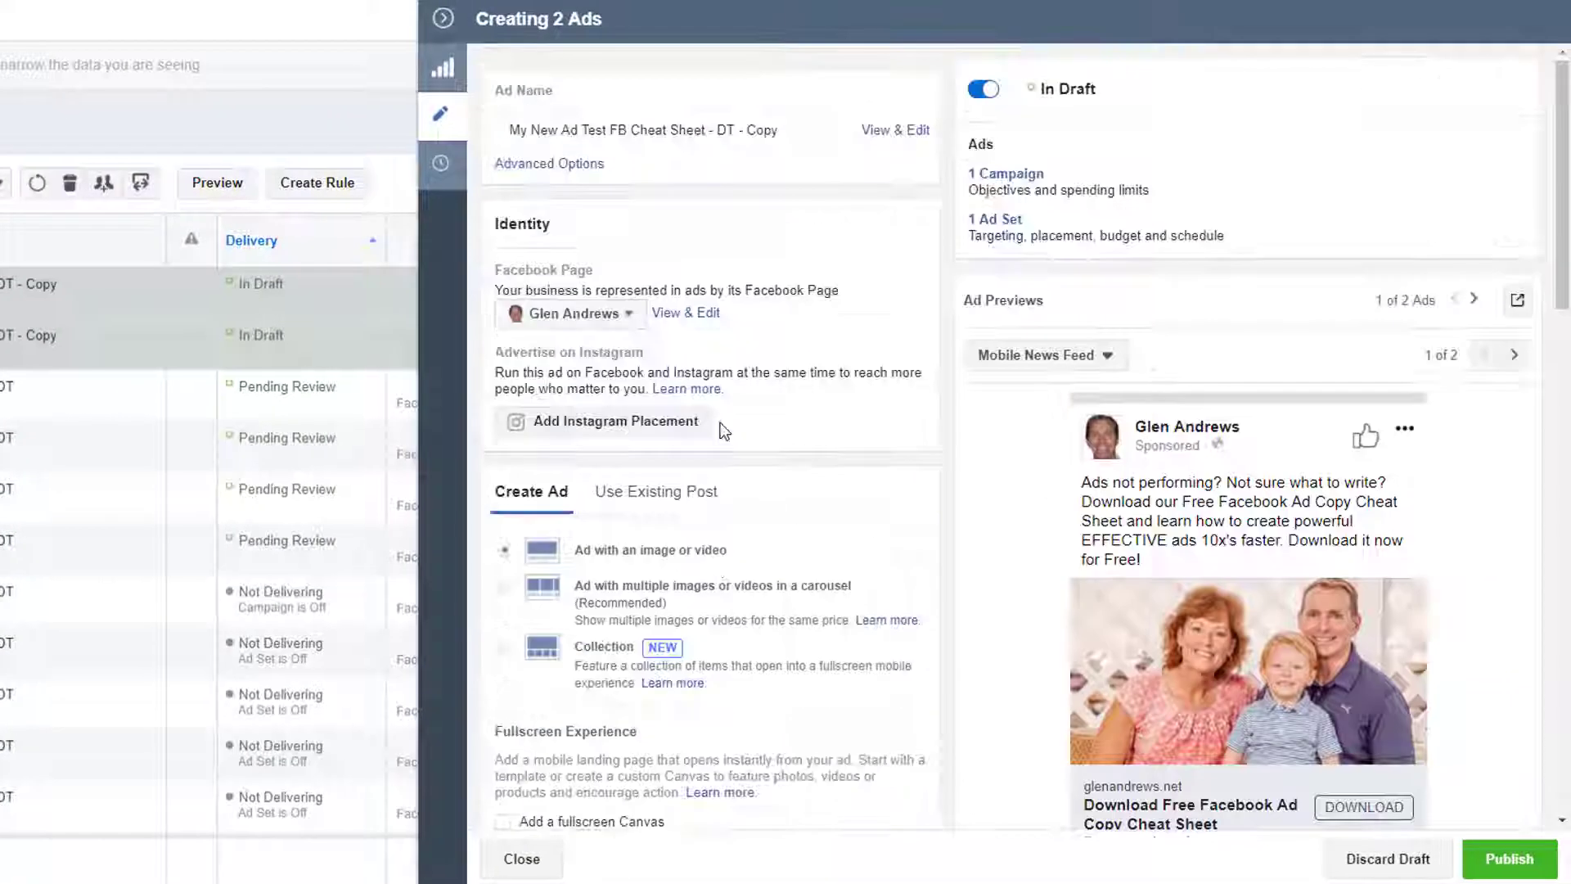
left_click(781, 132)
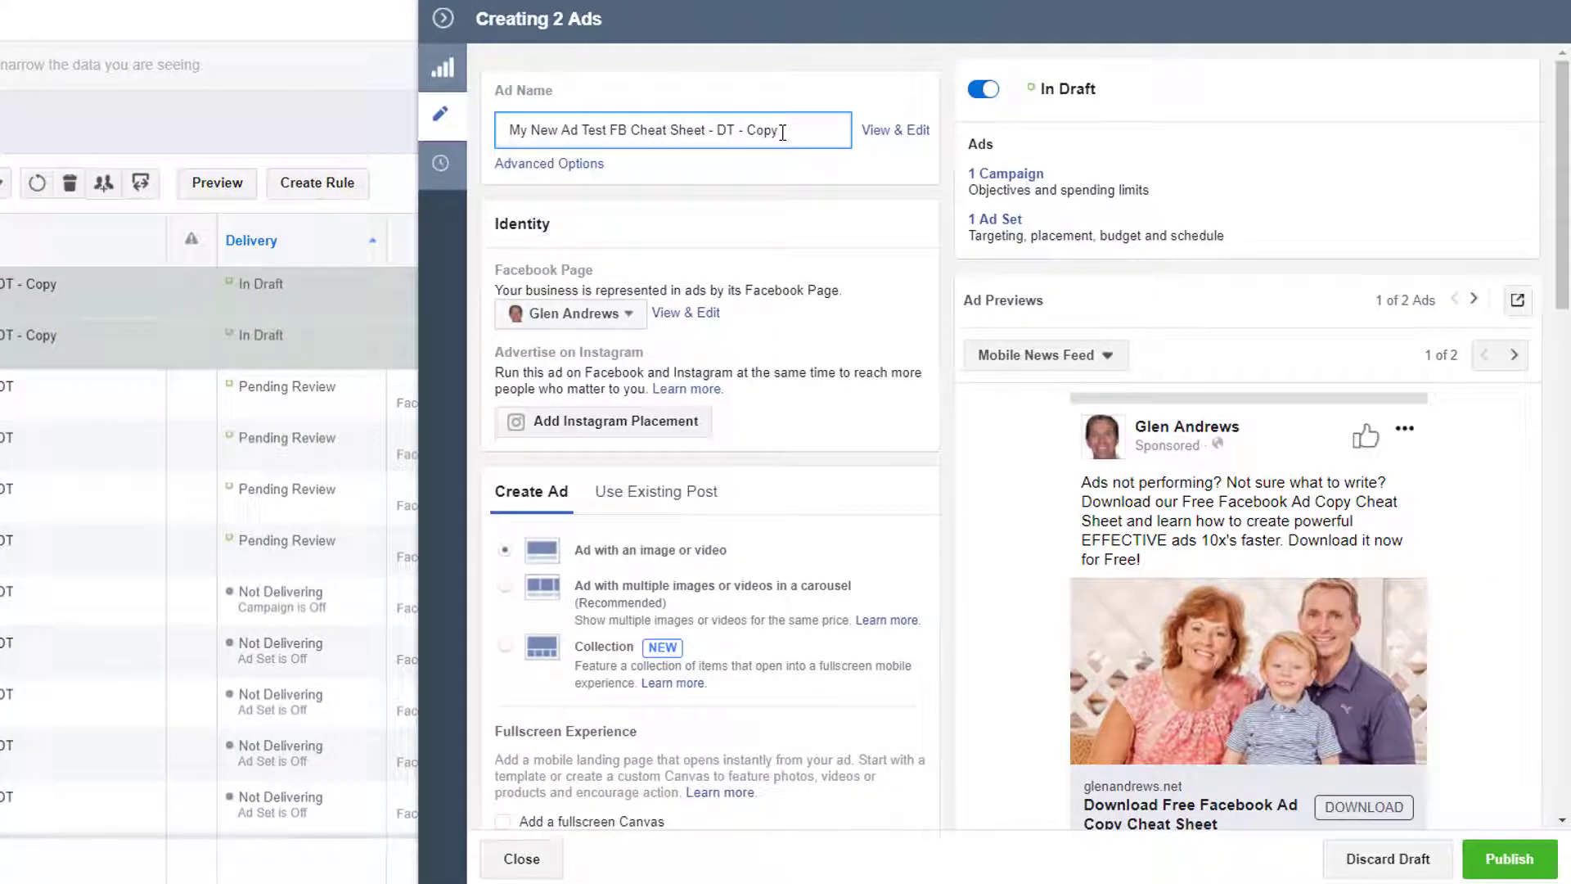
key("BackSpace")
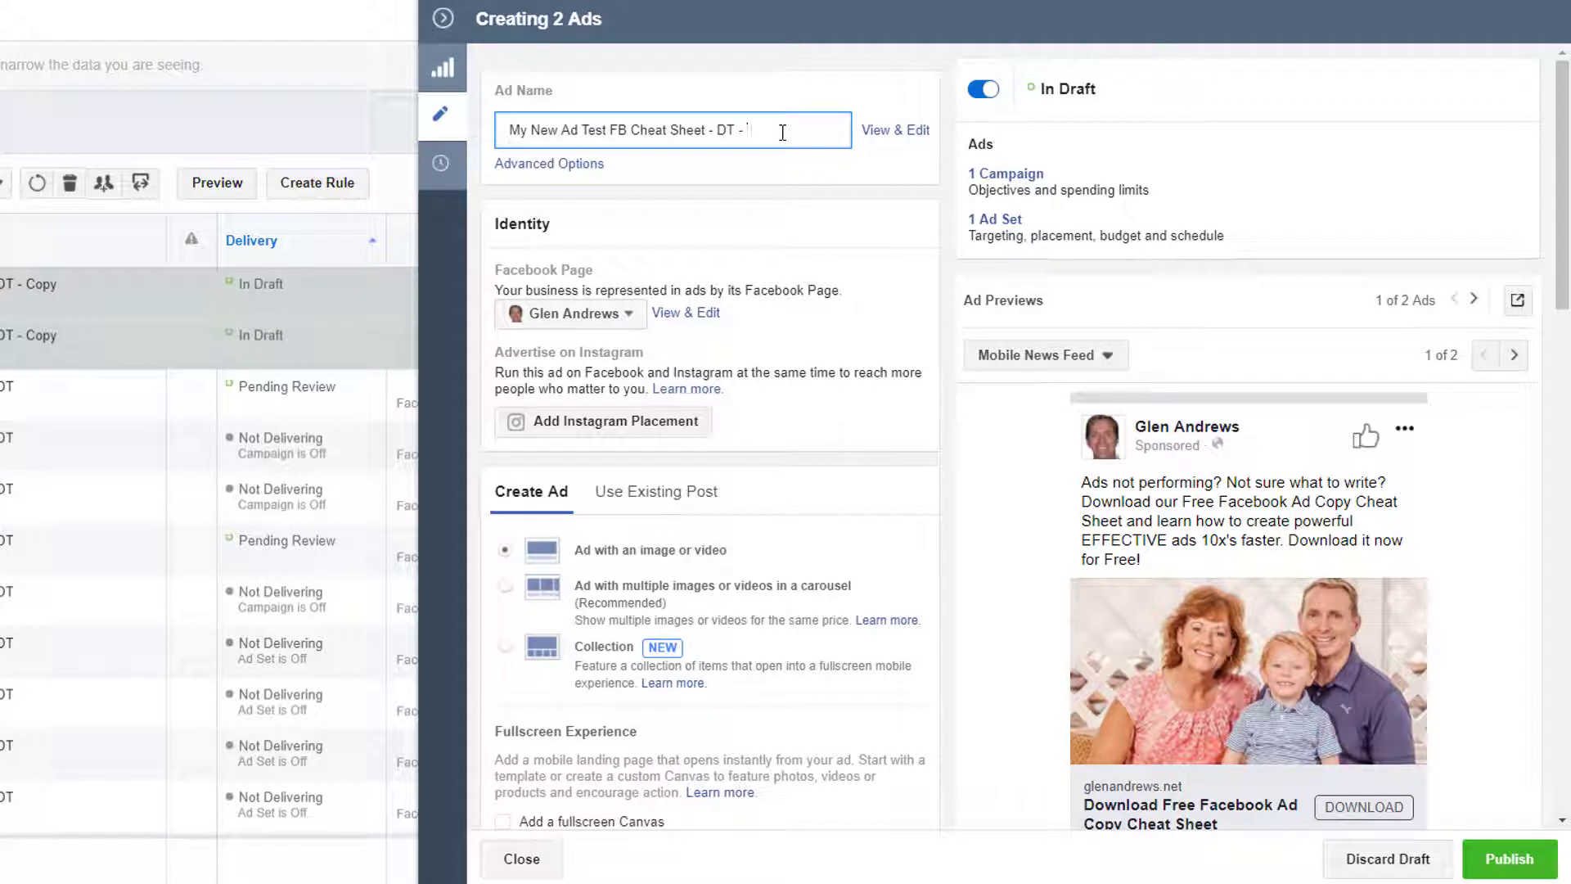
type("Family")
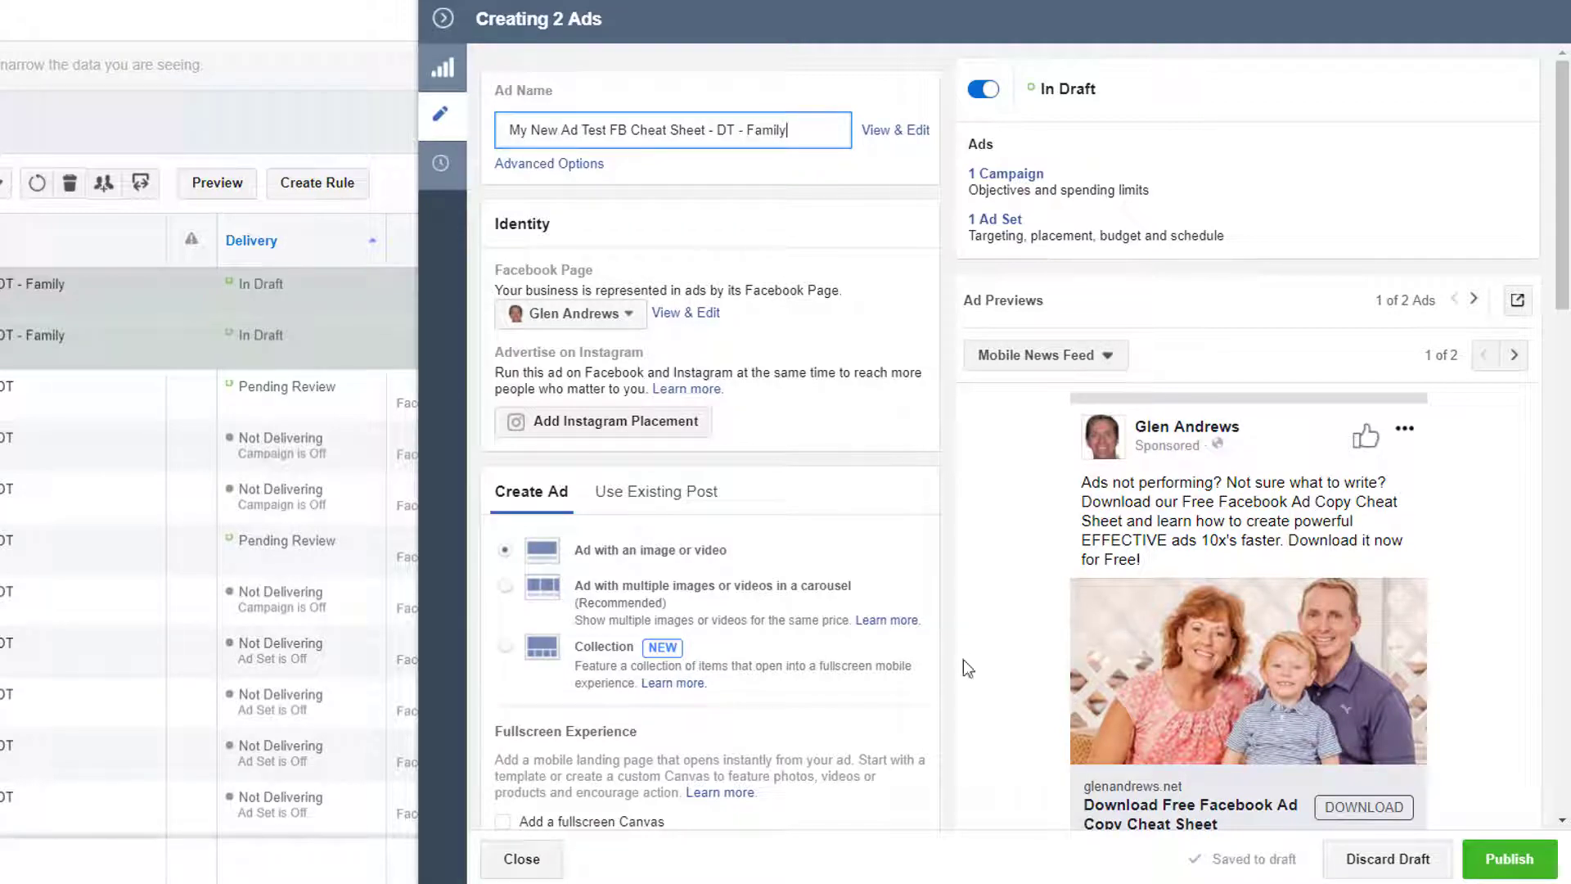
Step: Review the remaining settings of the two Family ads, publish them and close the editor
scroll(700, 683, "down", 10)
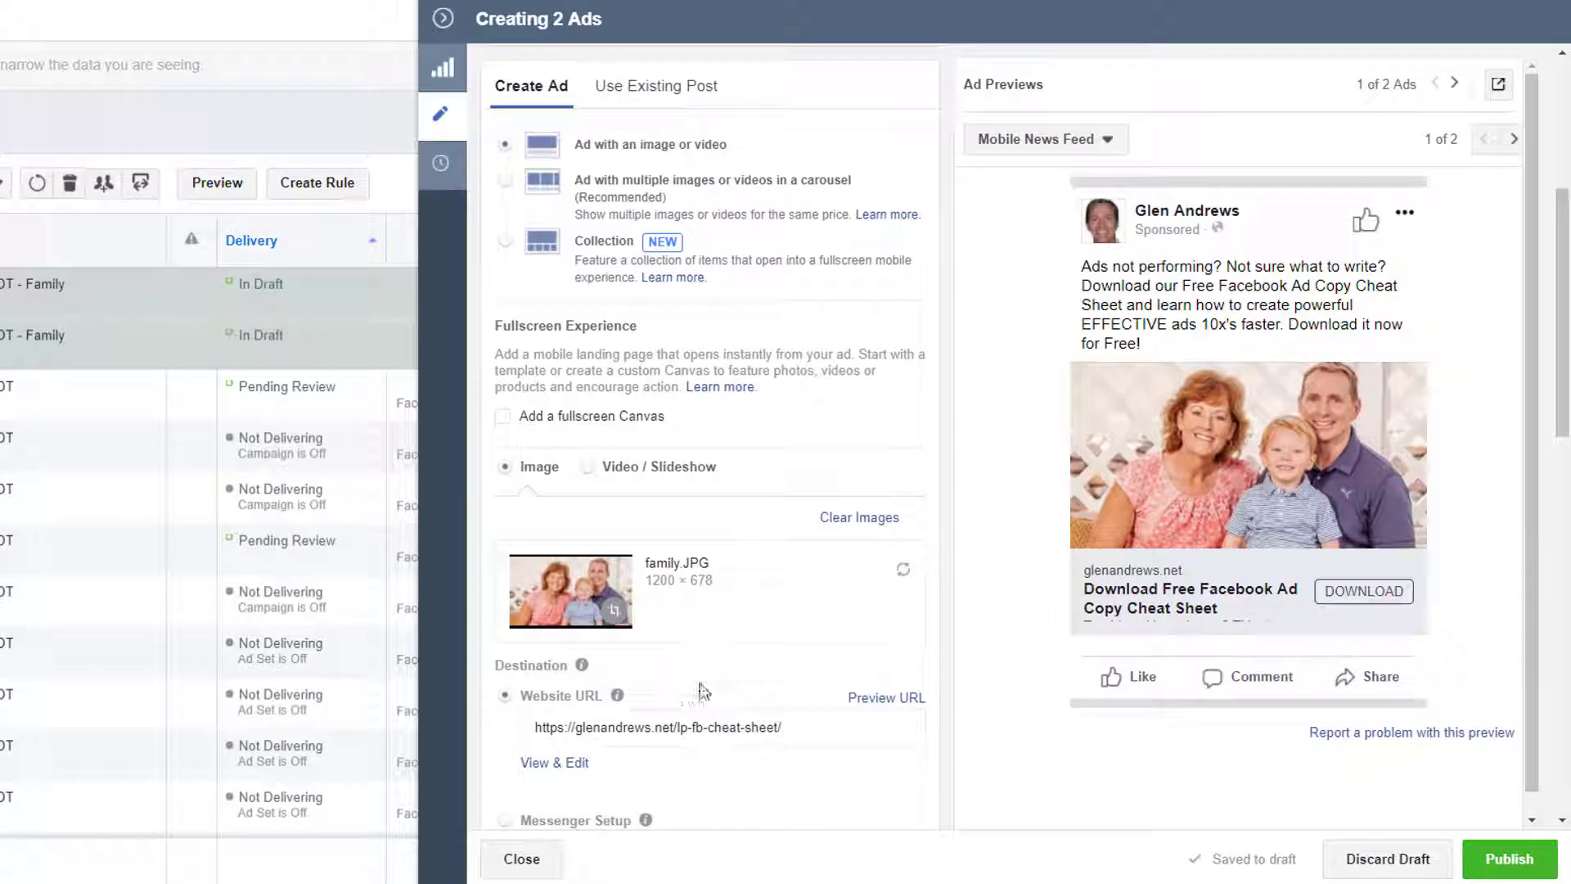
scroll(699, 682, "down", 8)
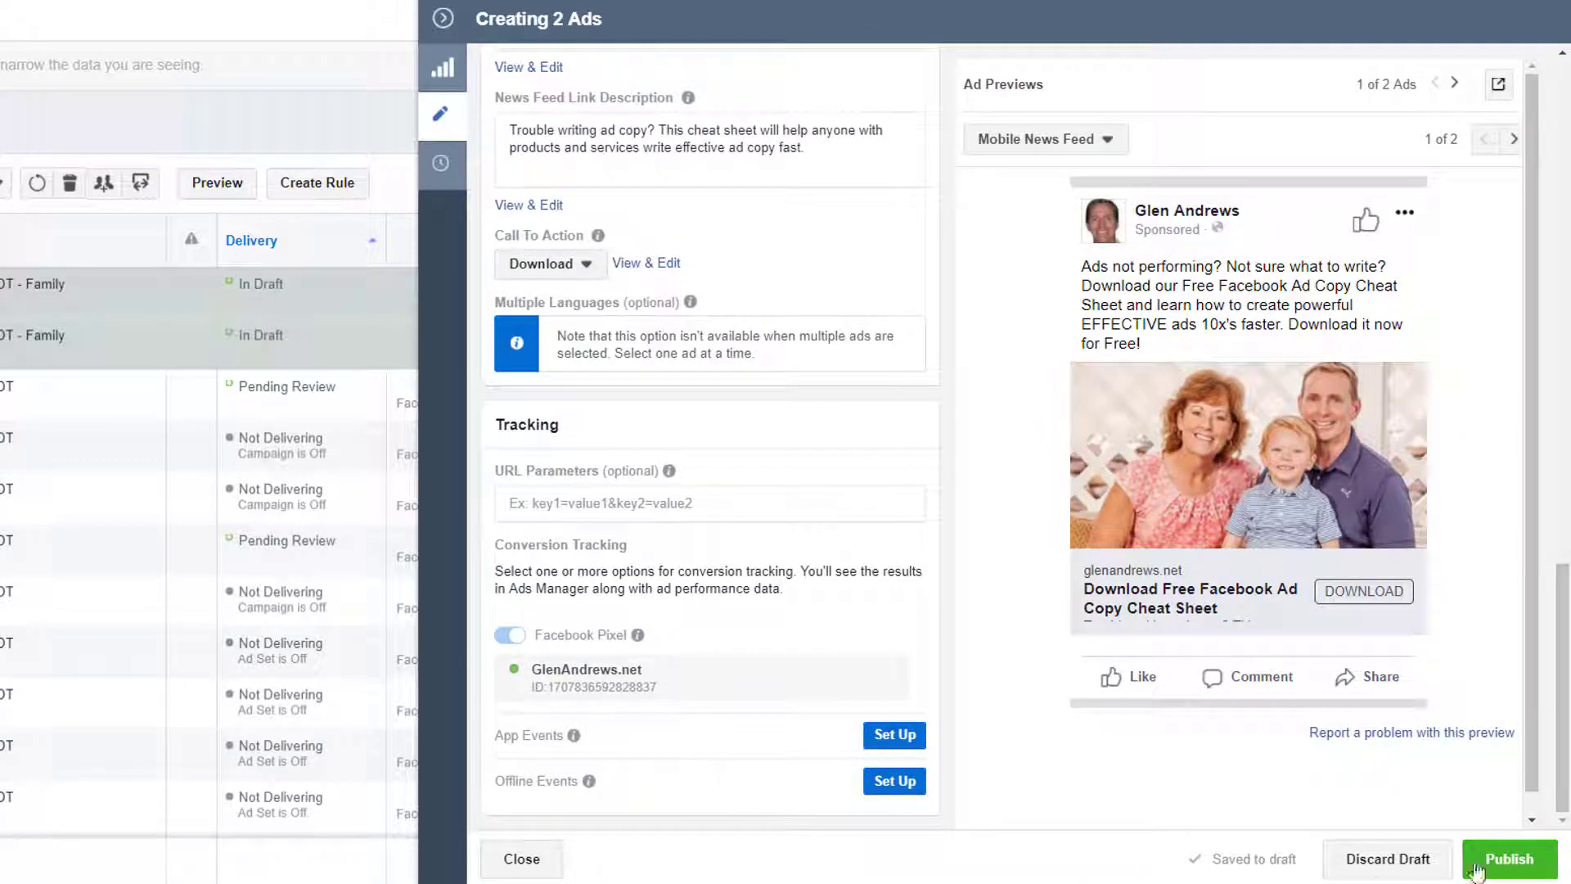
left_click(1508, 860)
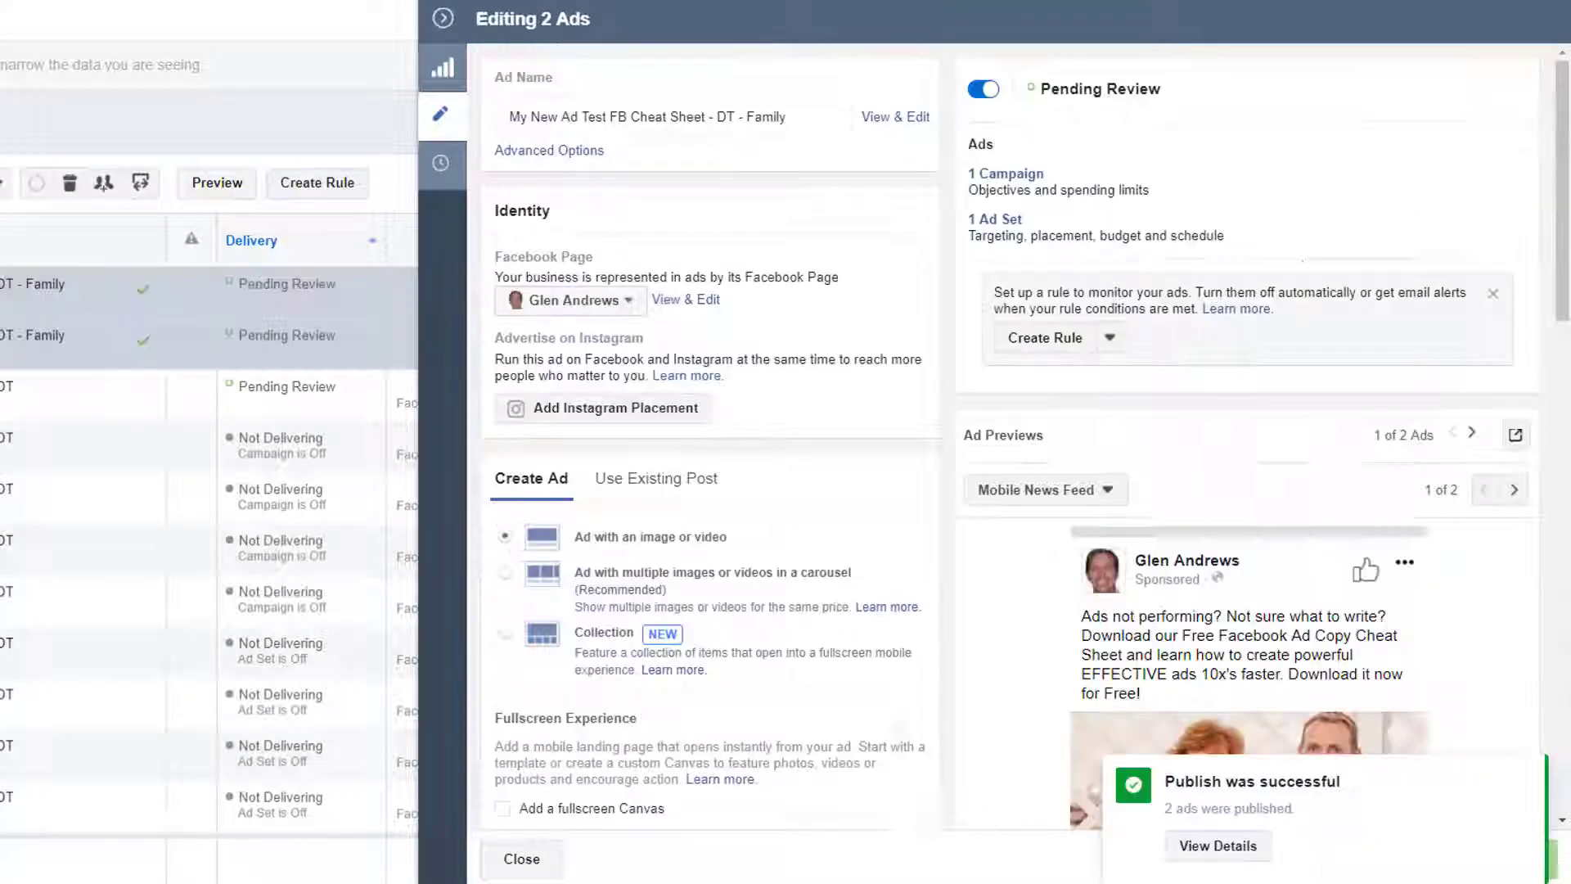
left_click(442, 20)
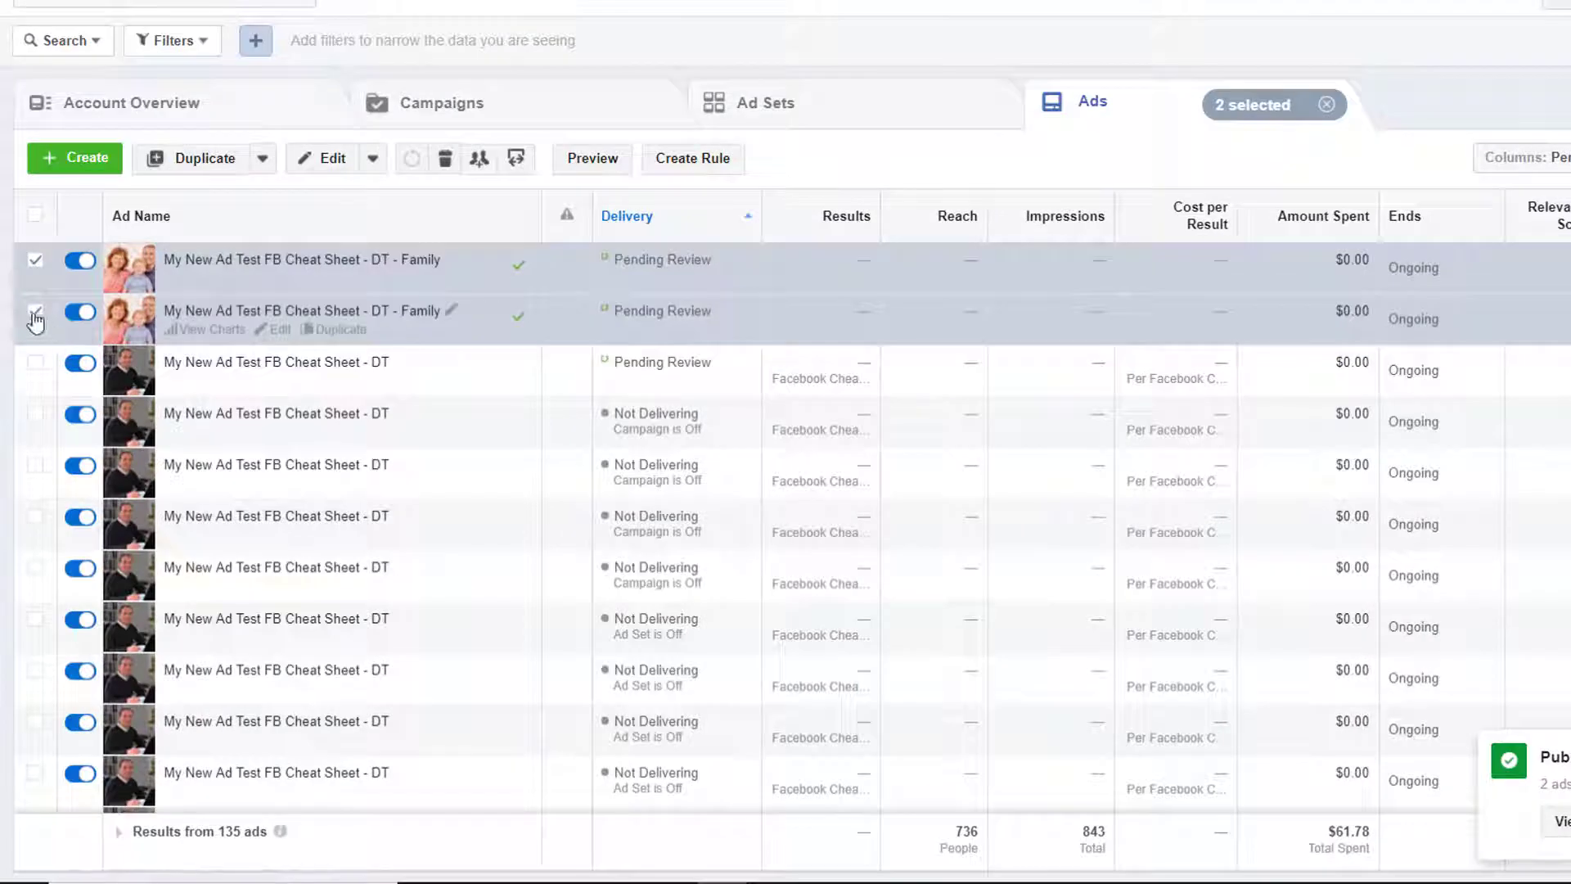
Step: Show only the ads of the Experts - Winner ad set and keep just the first Family ad selected
left_click(795, 111)
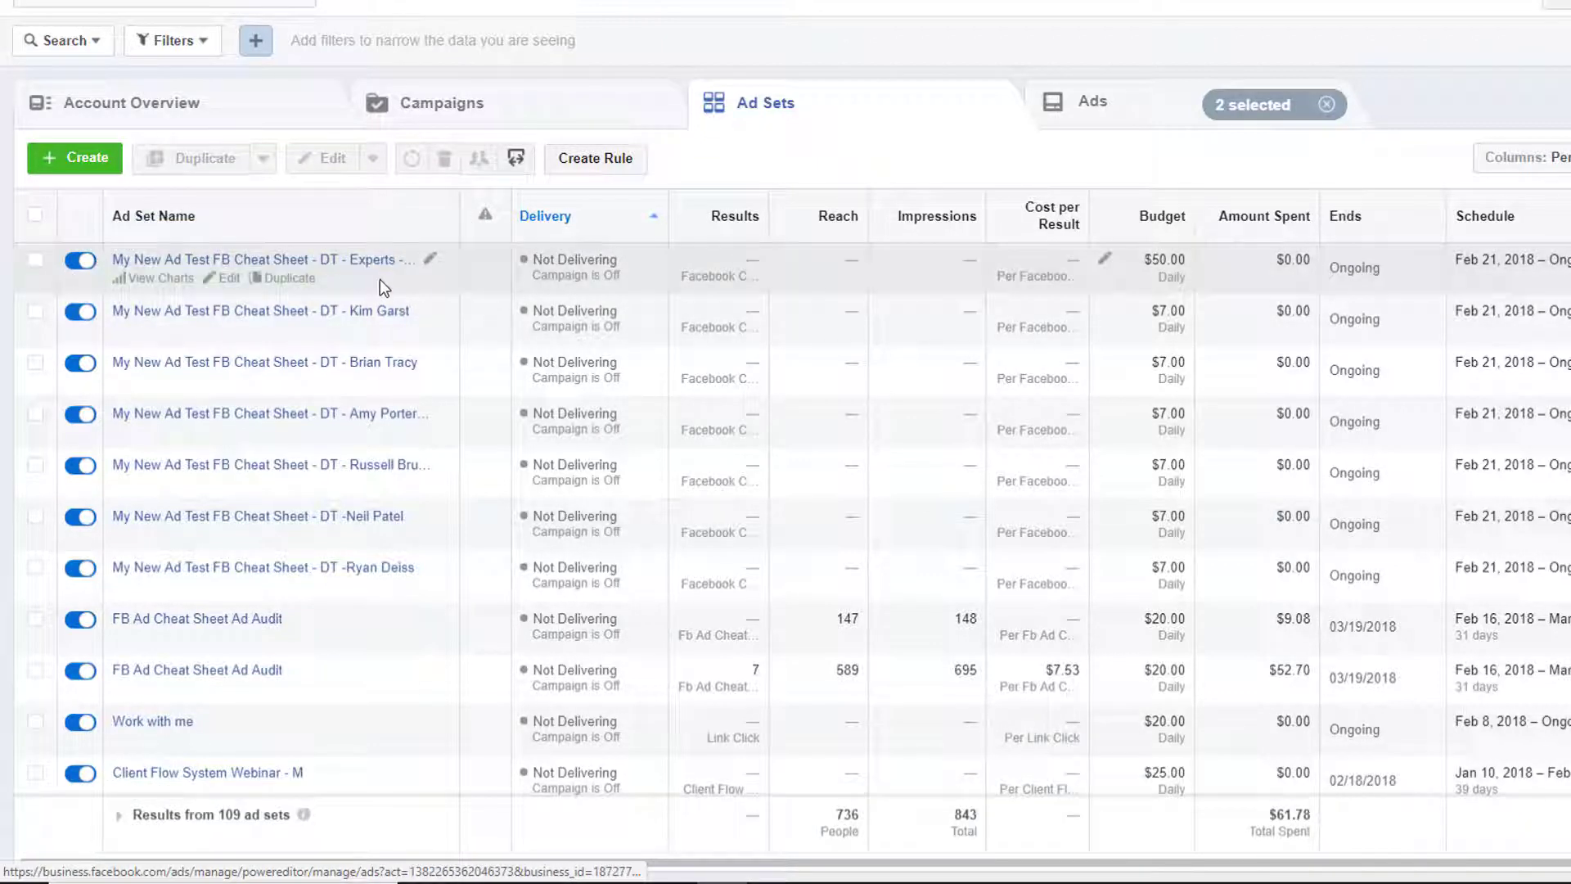
left_click(35, 260)
left_click(1093, 103)
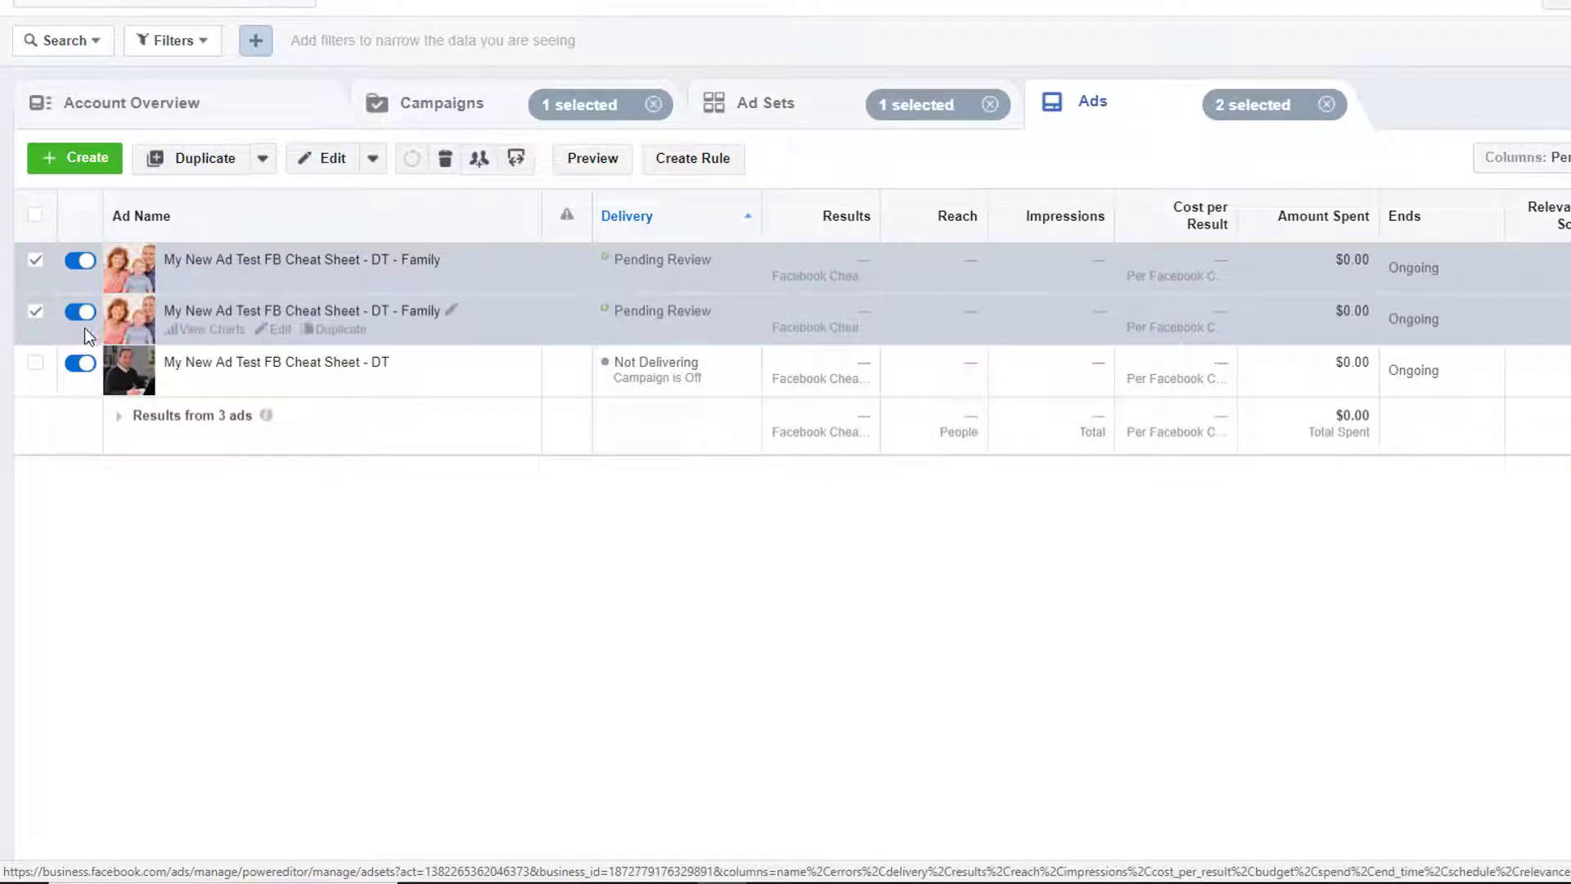
left_click(38, 315)
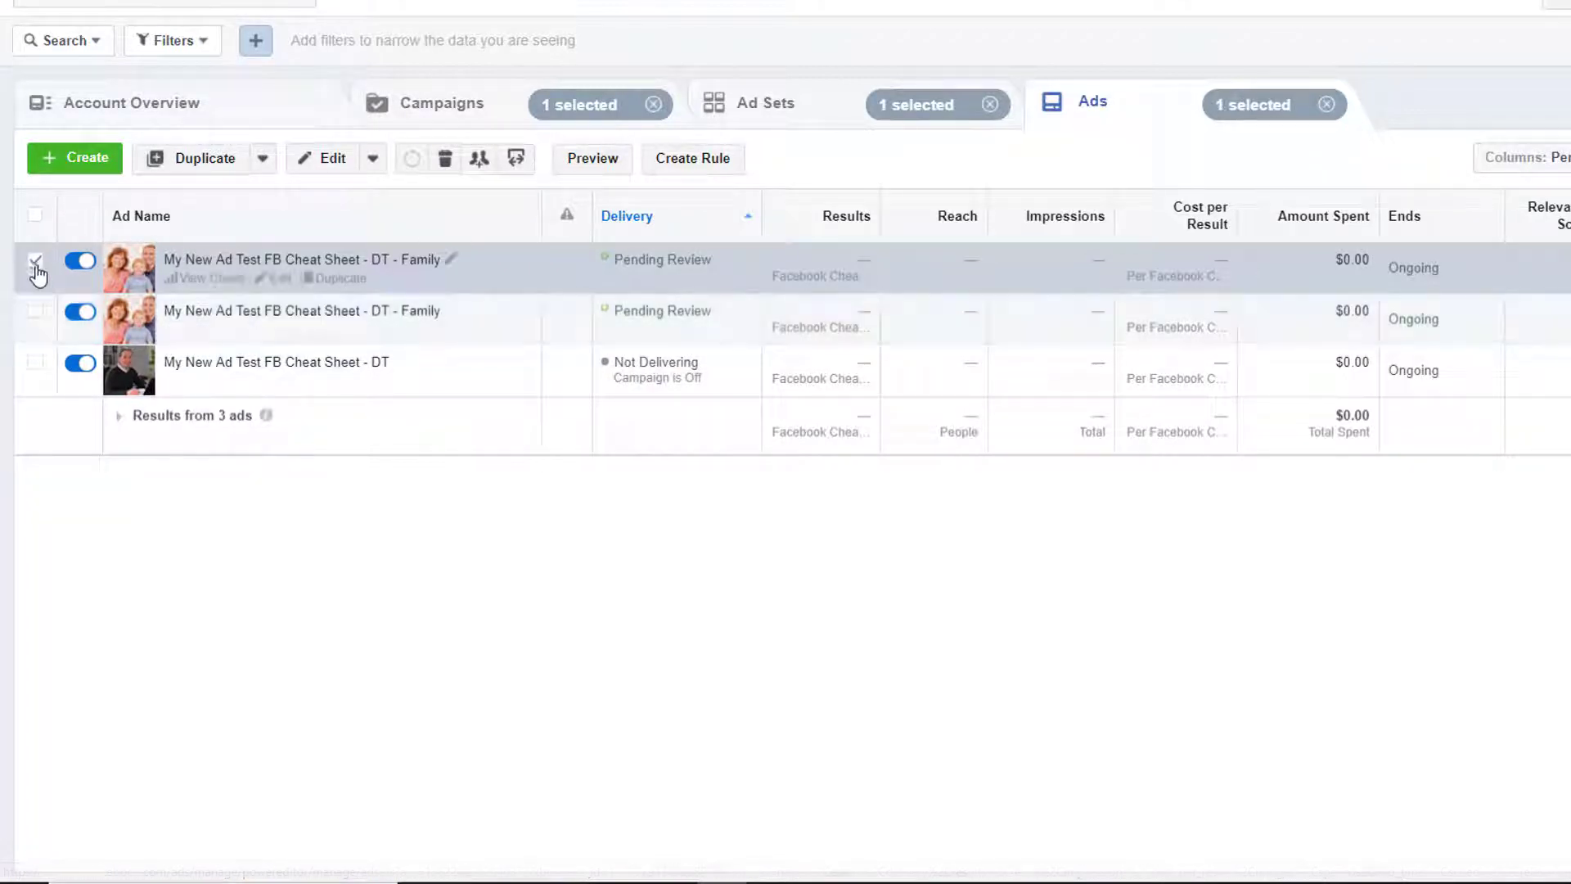
Step: Replace the first Family ad's image with the account picture of the woman in red glasses beside the Digital Marketing drawing
left_click(327, 162)
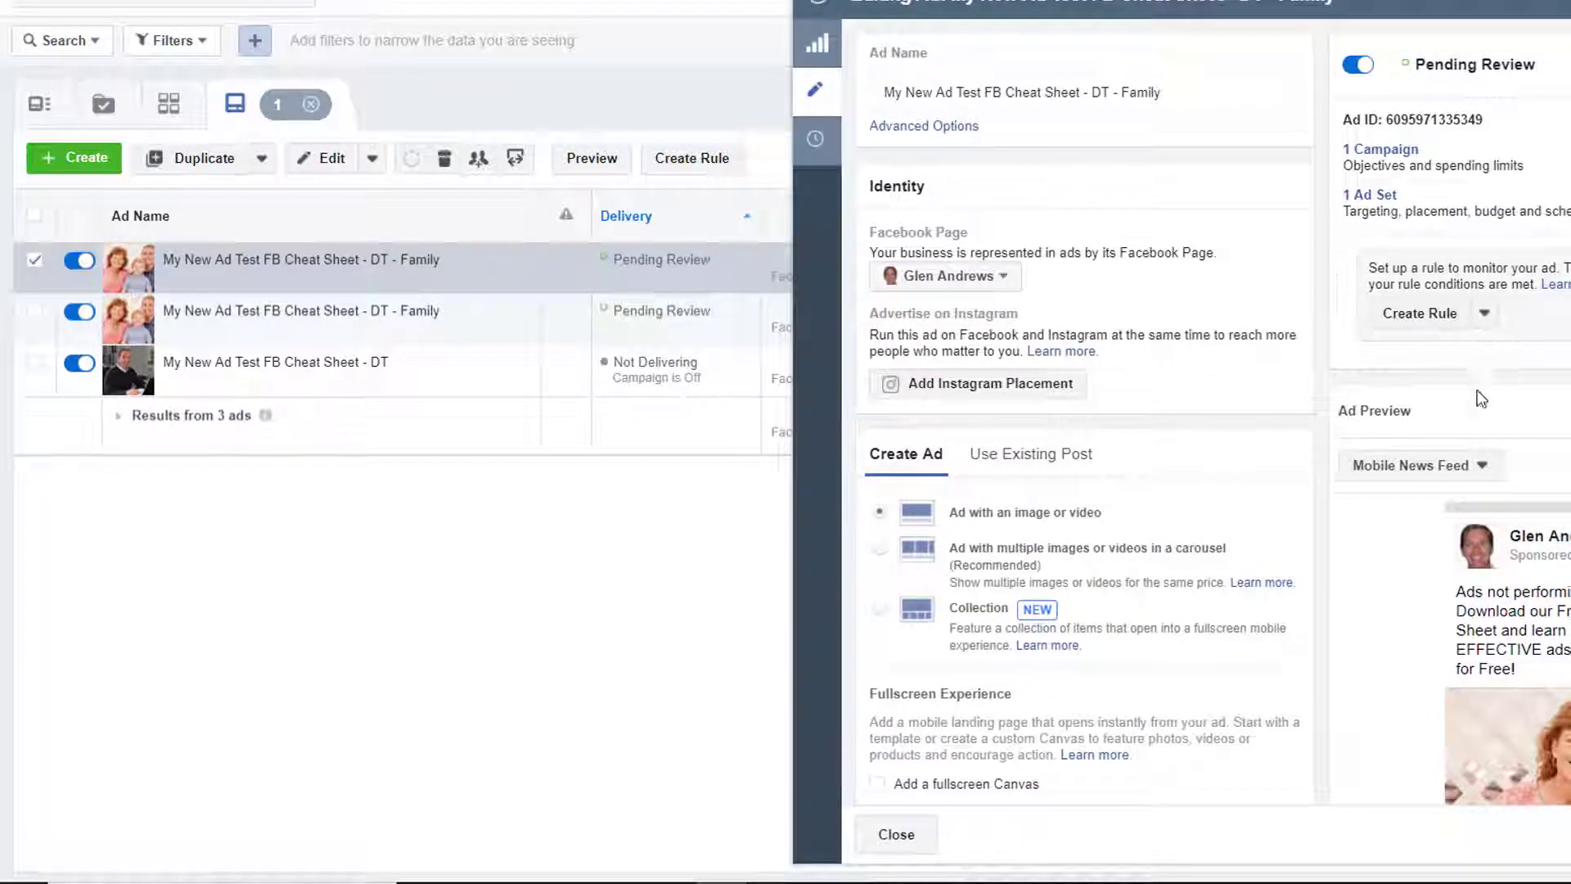
scroll(1239, 438, "down", 4)
scroll(851, 450, "down", 3)
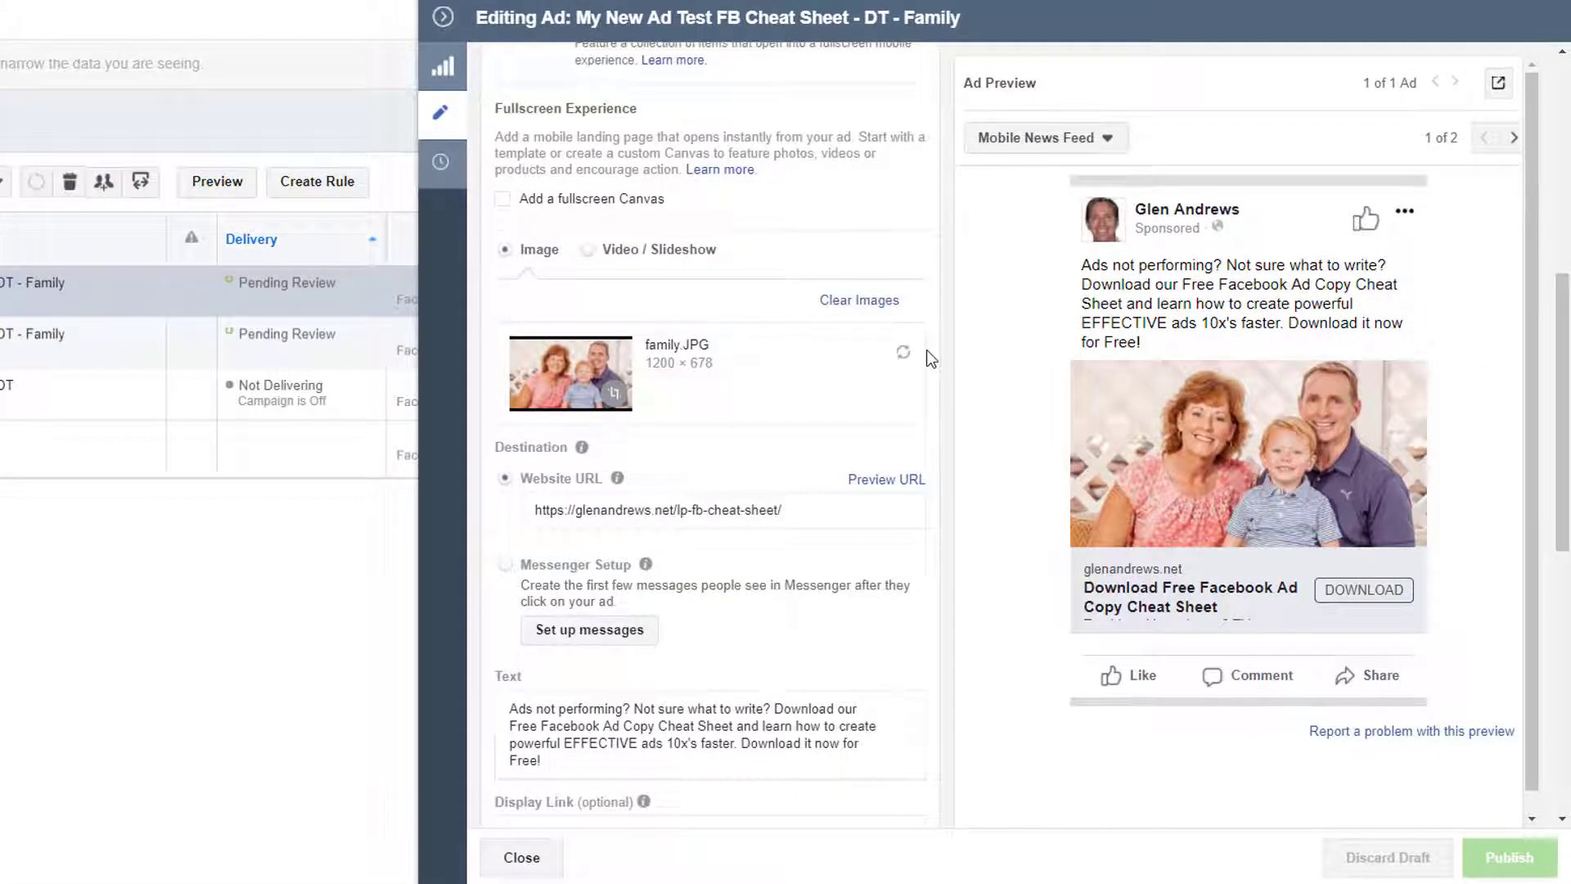
left_click(902, 349)
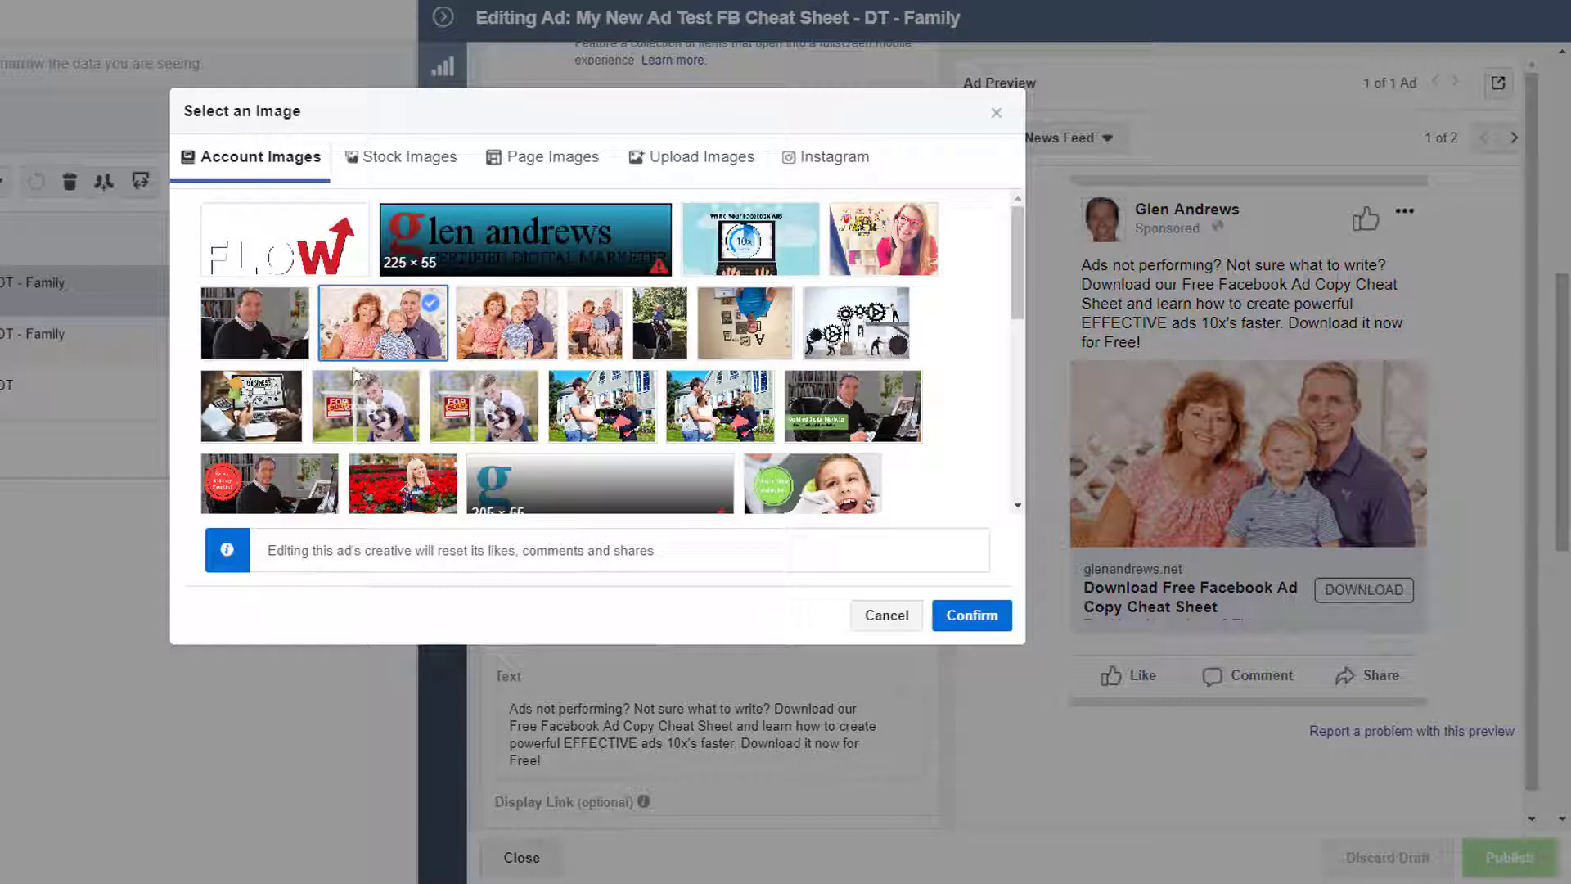
scroll(467, 421, "down", 3)
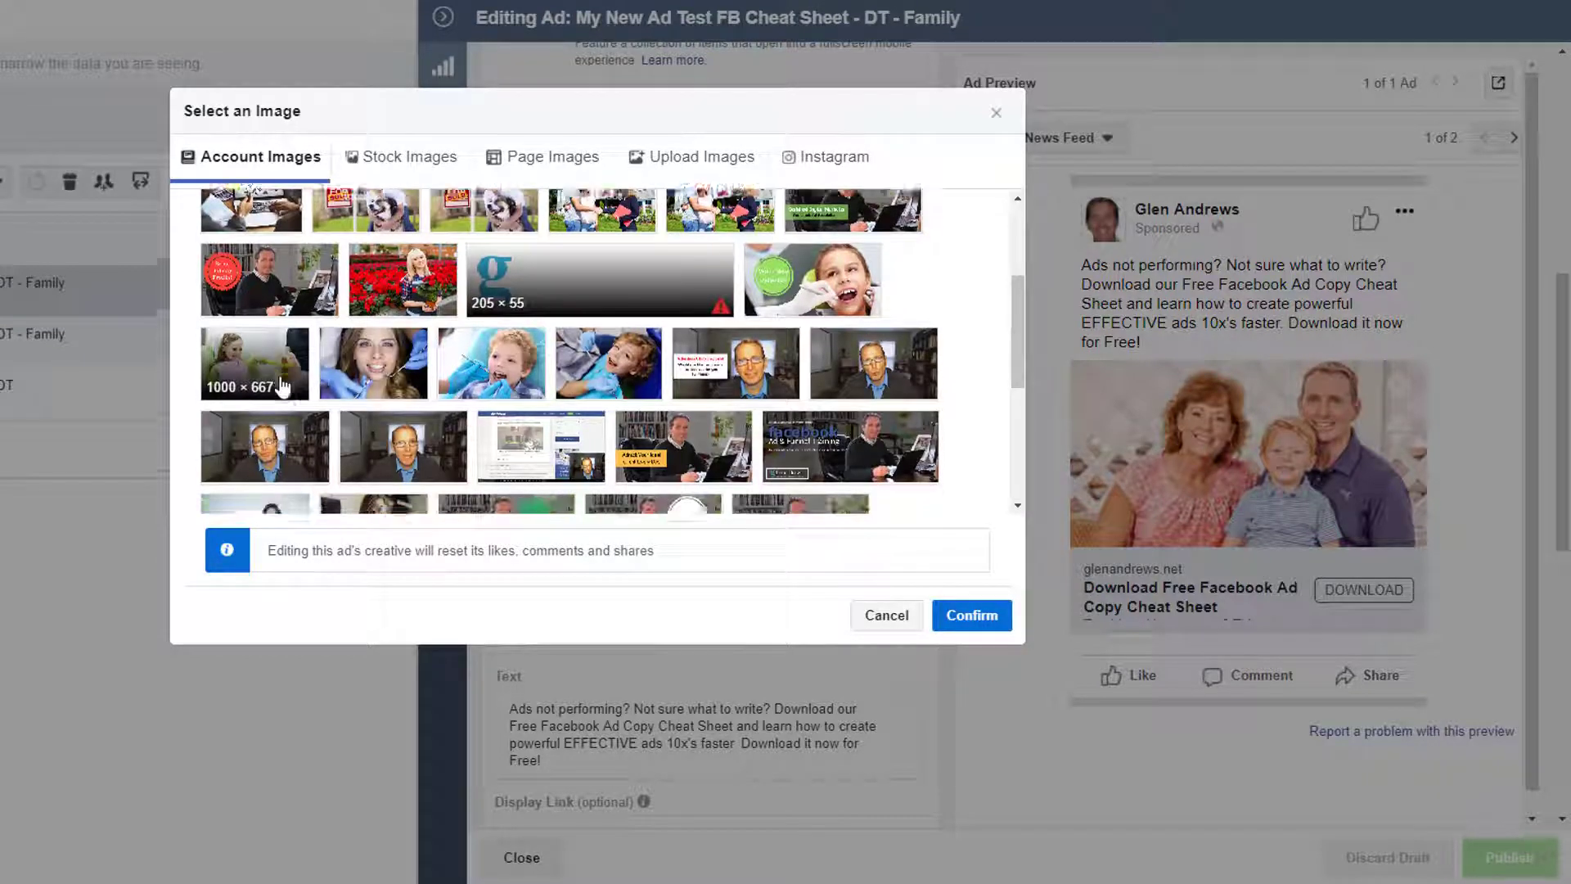
scroll(270, 376, "down", 3)
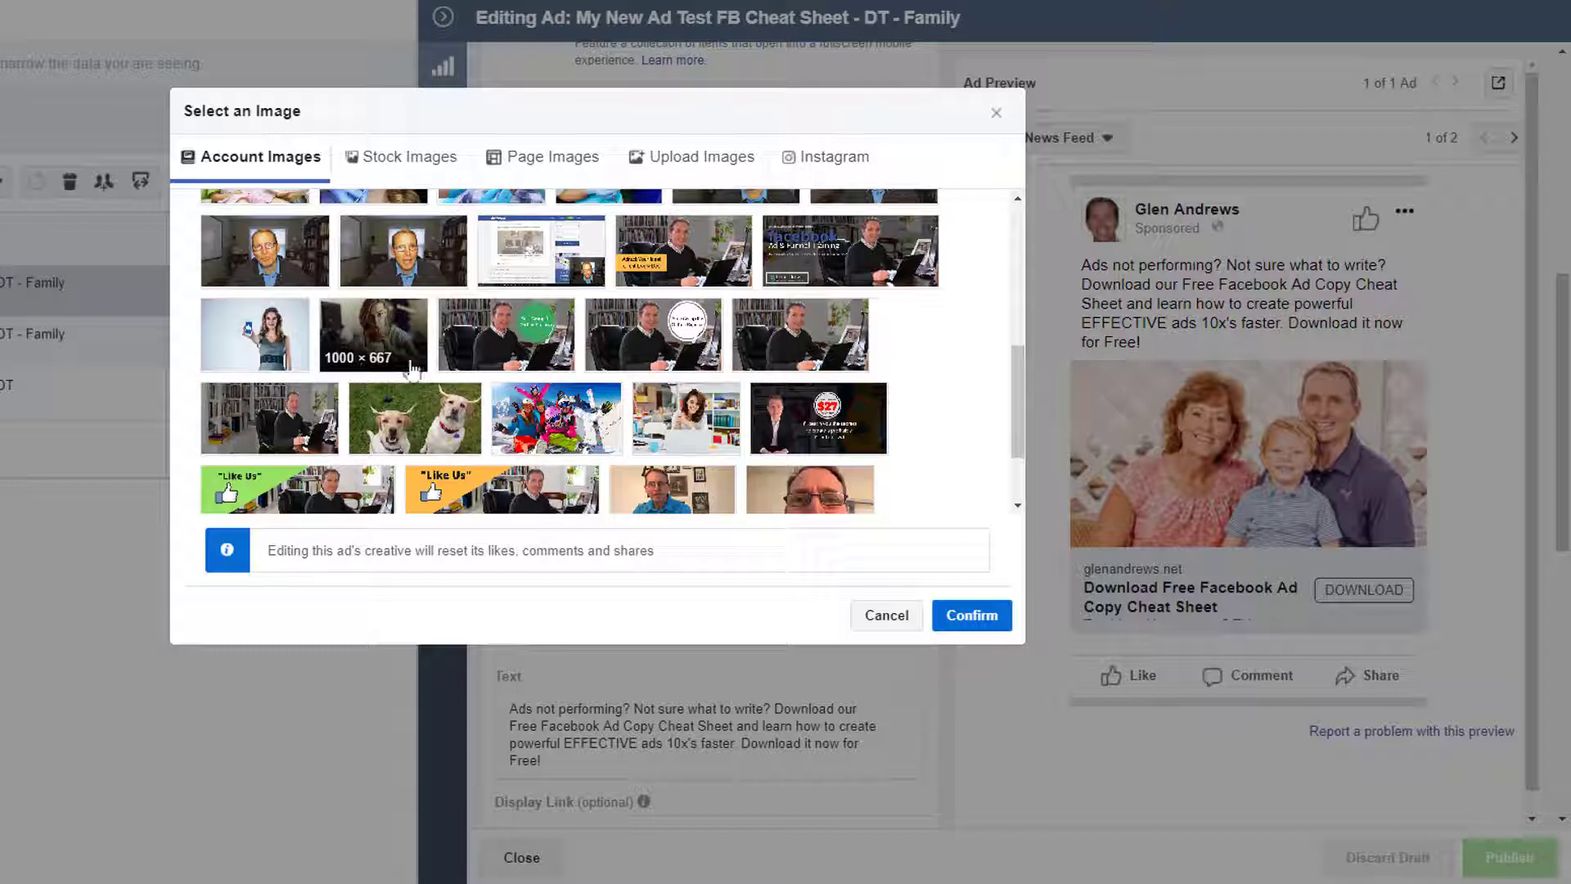
scroll(736, 372, "up", 8)
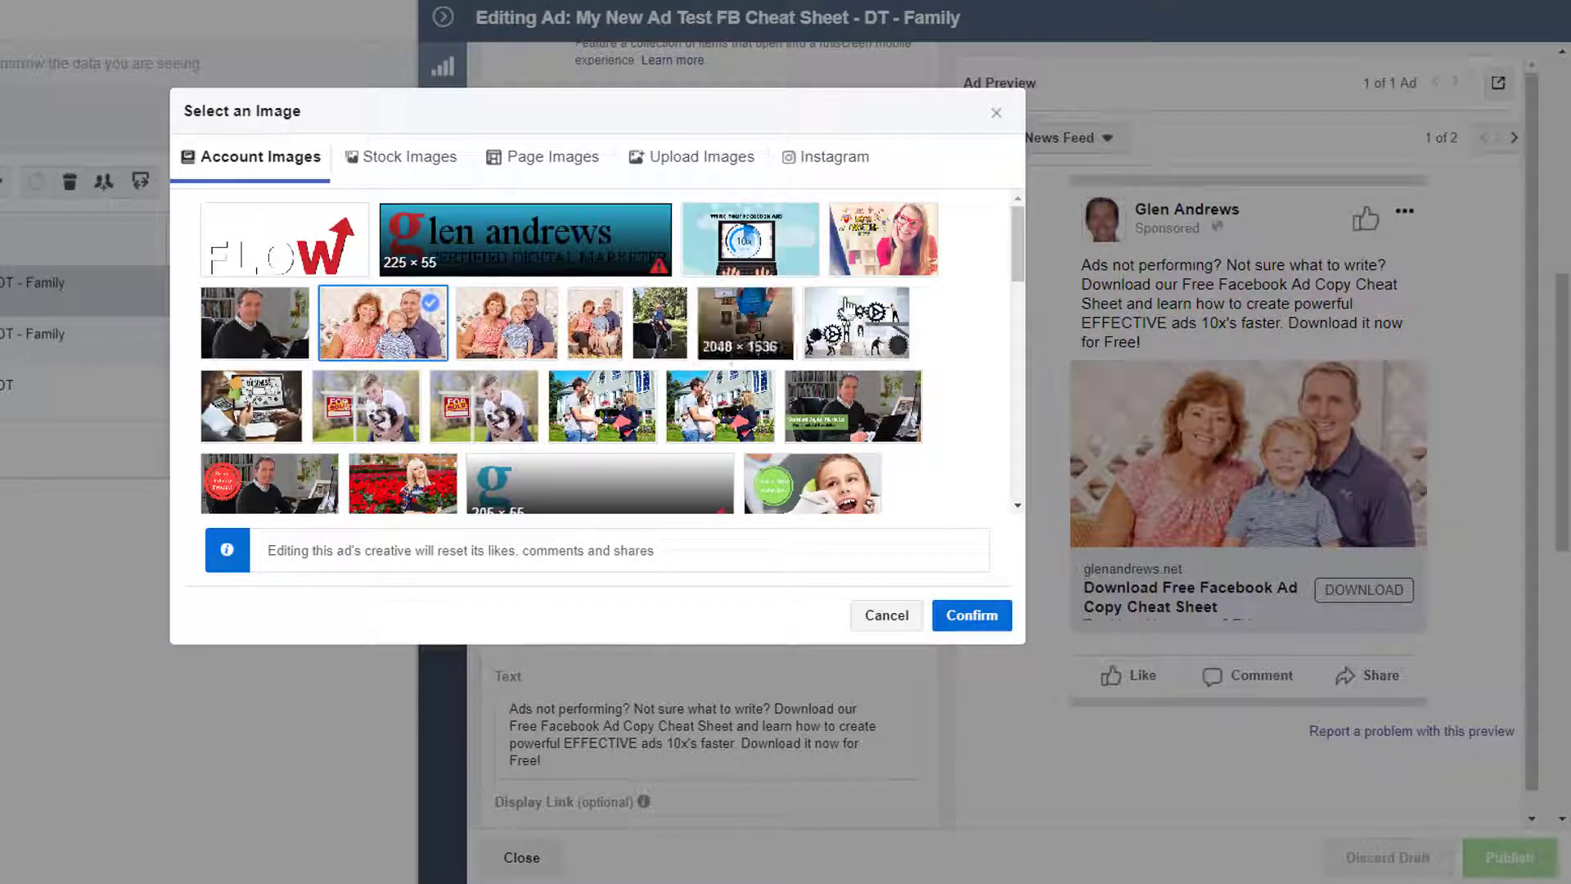
left_click(964, 620)
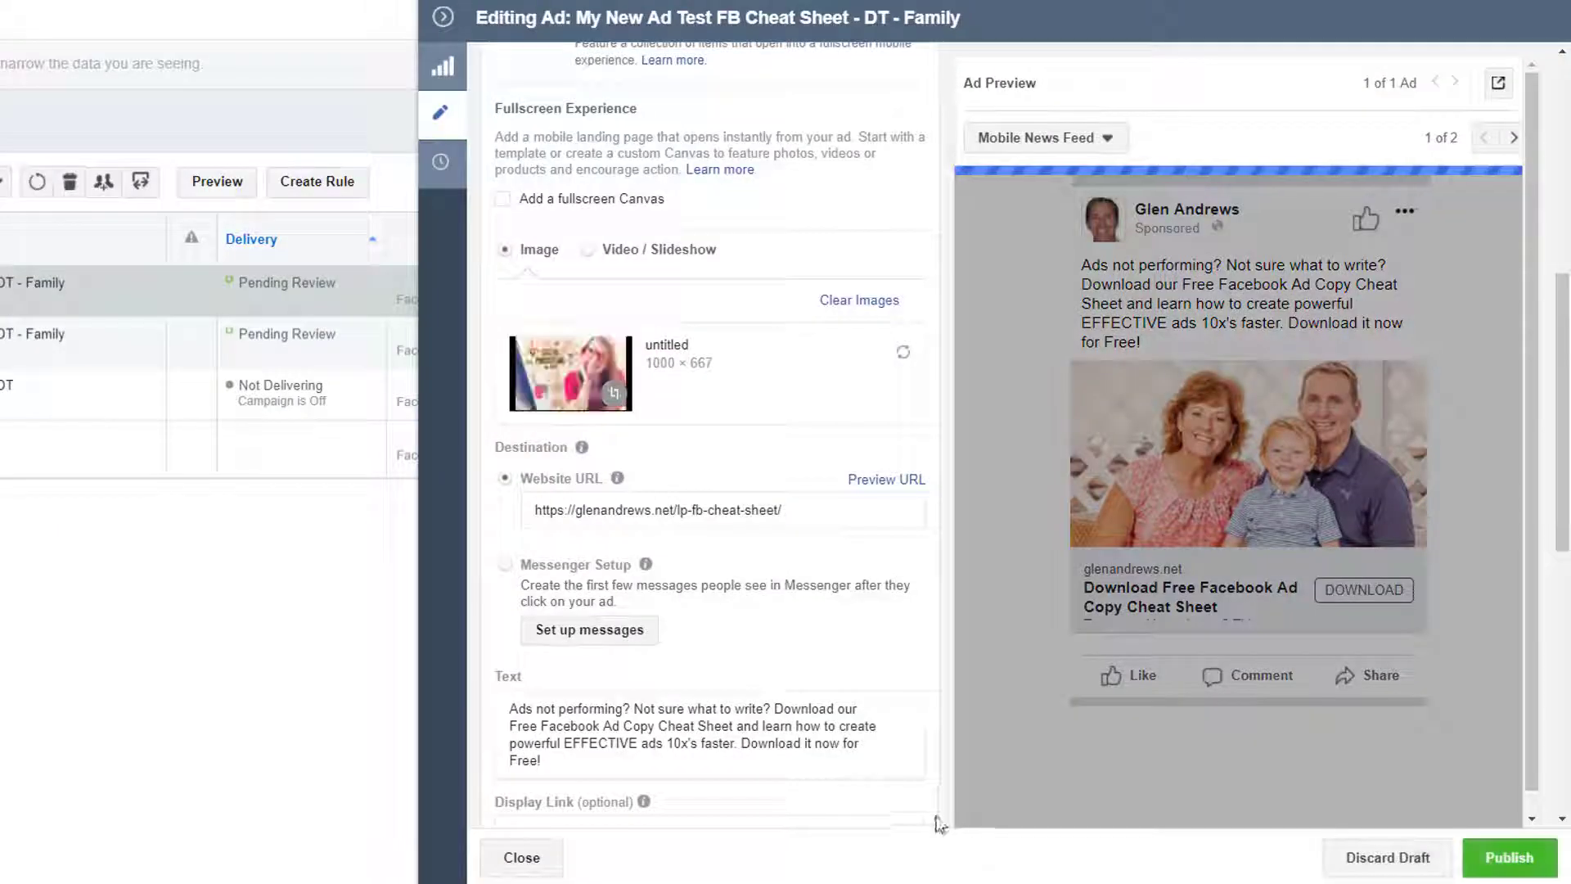
Step: Rename this ad to My New Ad Test FB Cheat Sheet - DT - Lady, publish it and close the editor
scroll(798, 131, "up", 7)
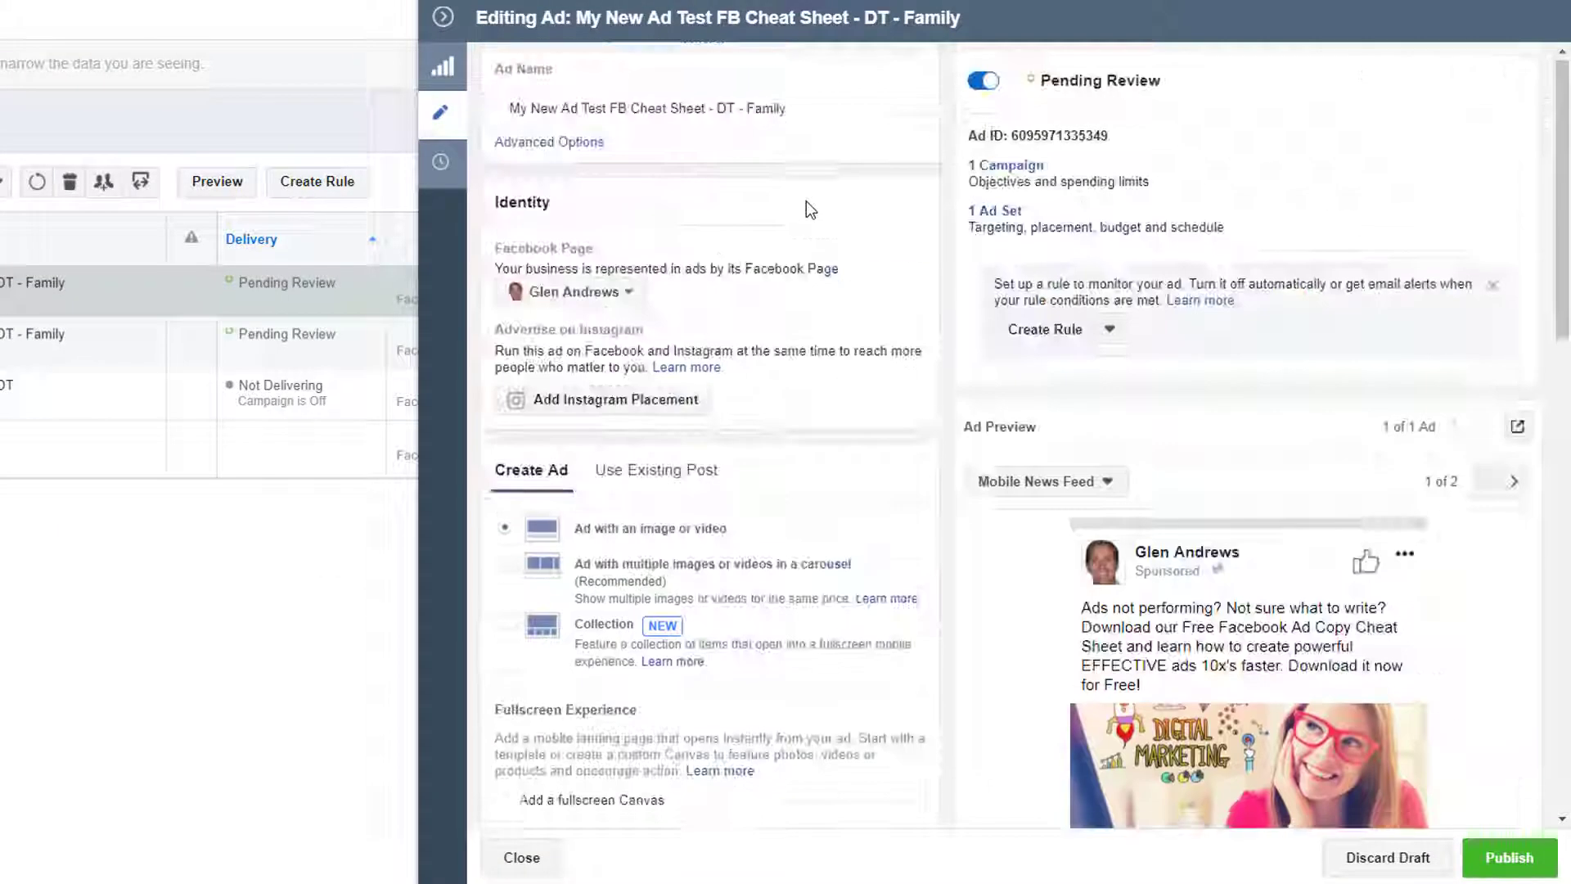
left_click(789, 116)
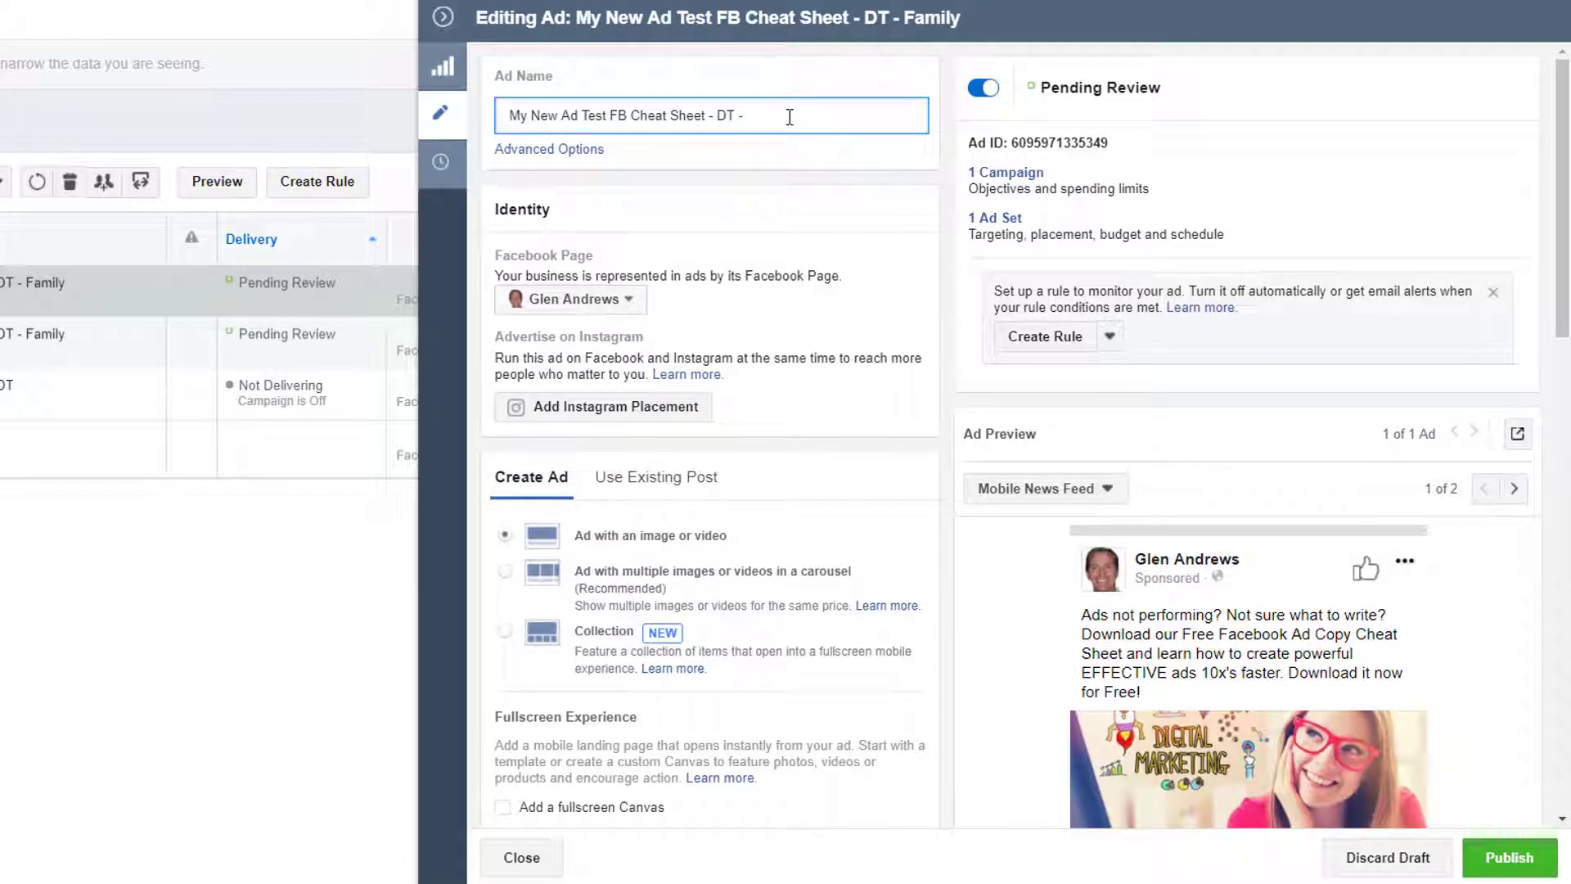
type("Lady")
left_click(1509, 857)
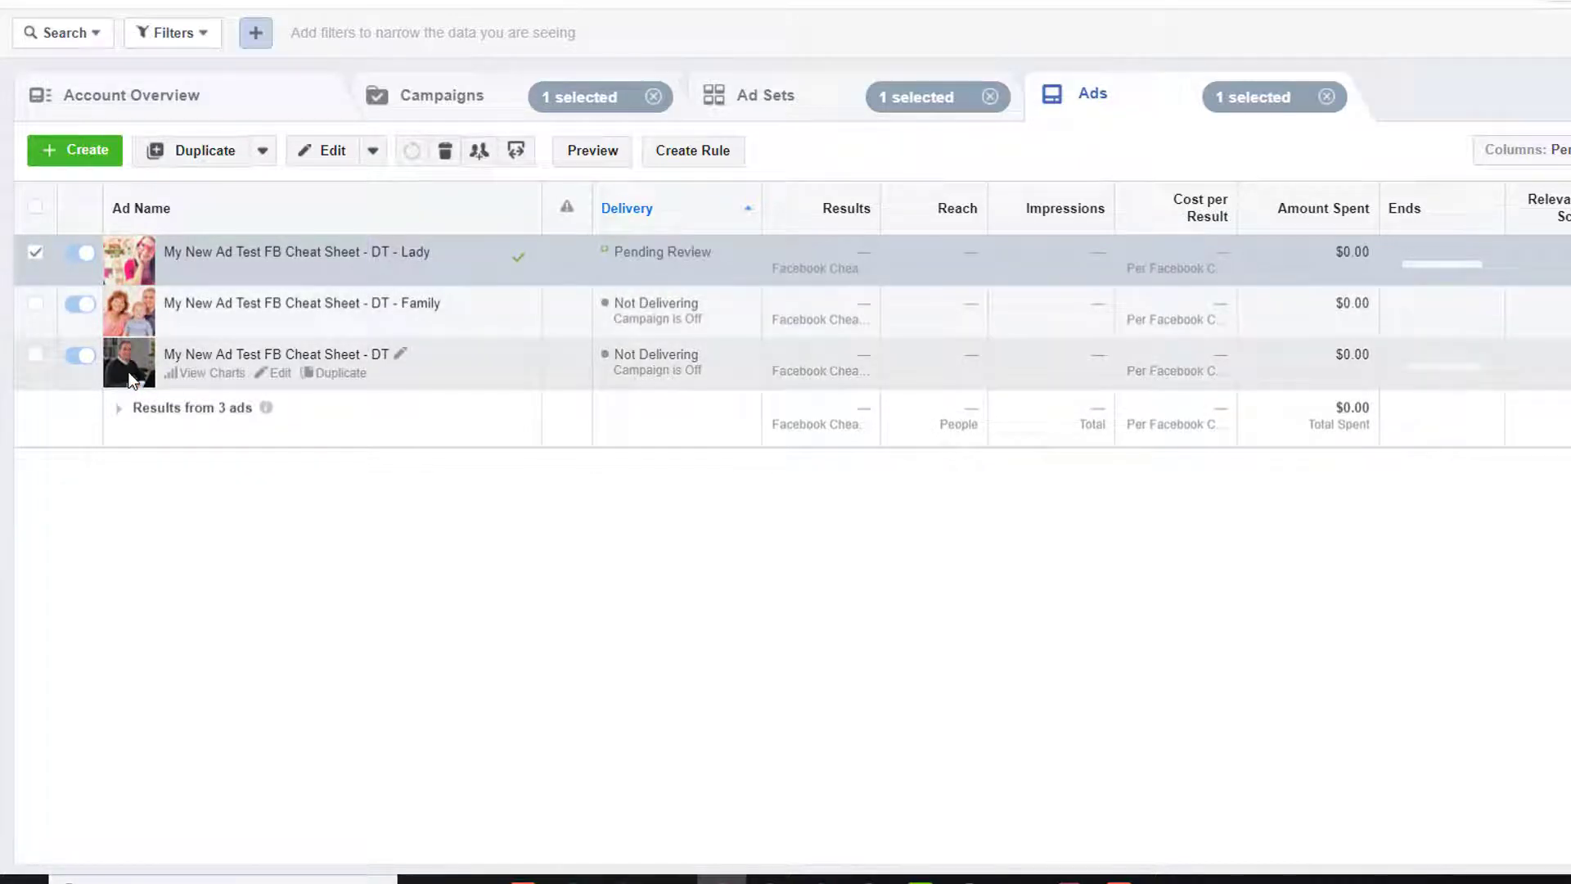
Step: Clear the ad selection and examine the ad sets and ads of the campaign My New Ad Test FB Cheat Sheet - M
left_click(35, 262)
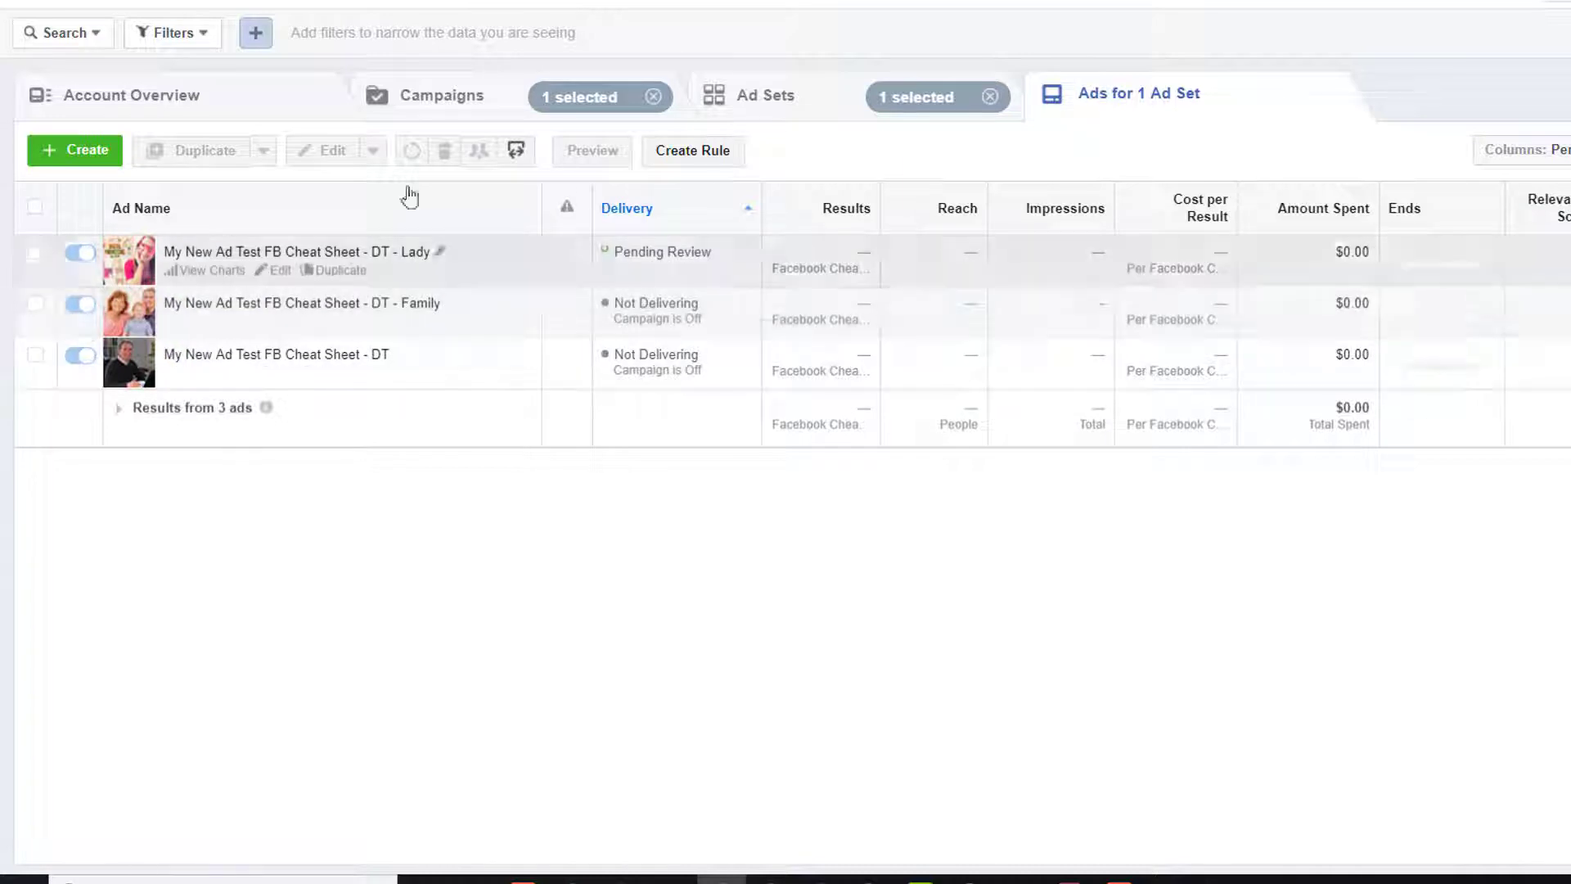
left_click(450, 102)
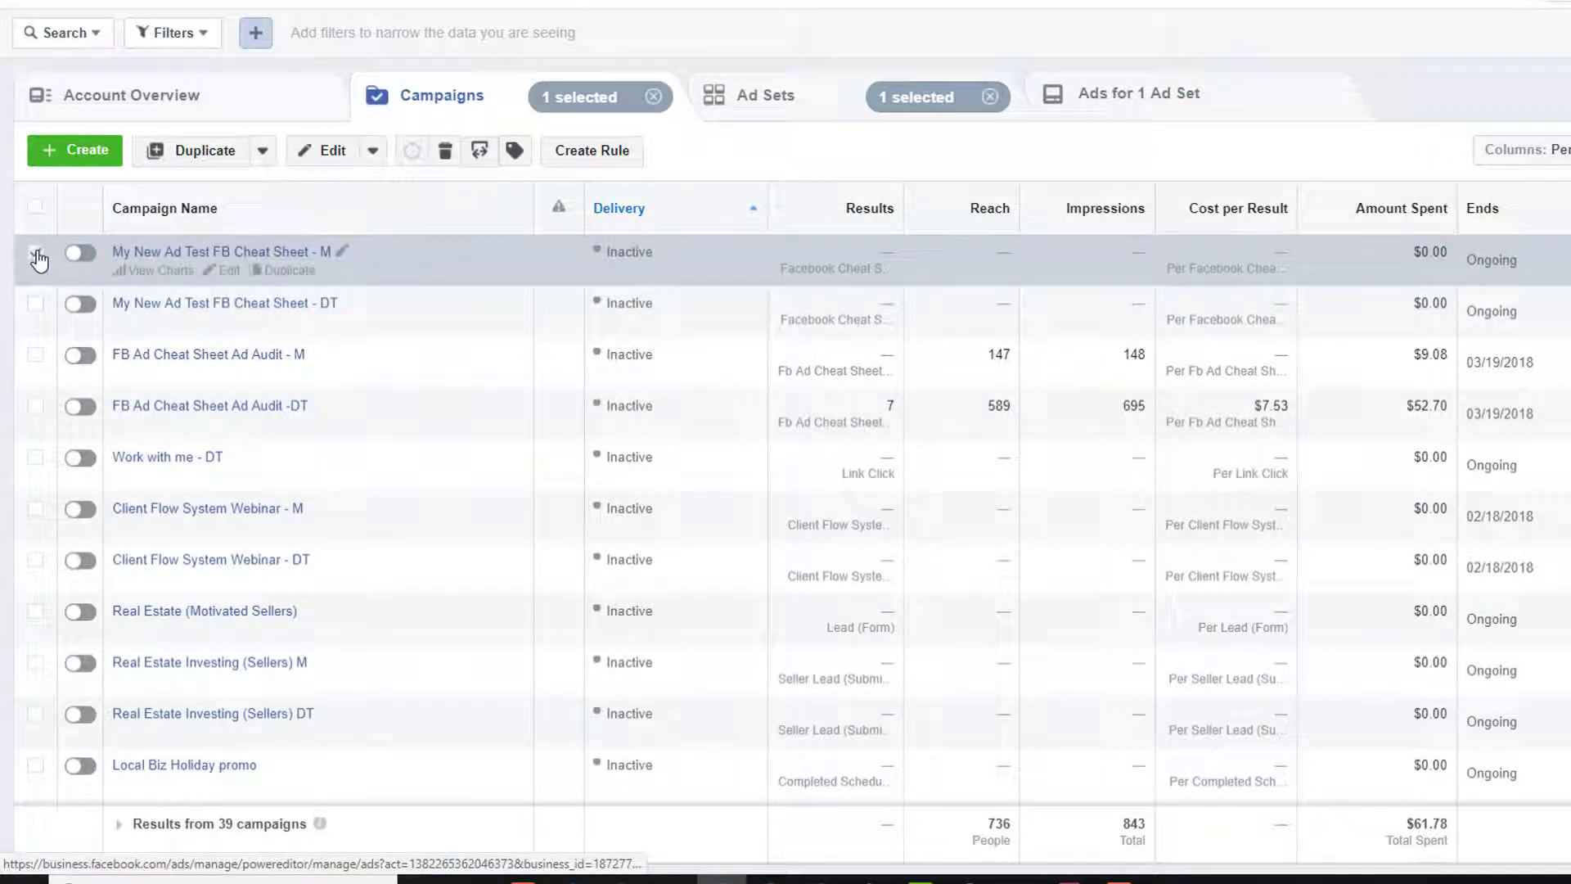
left_click(37, 255)
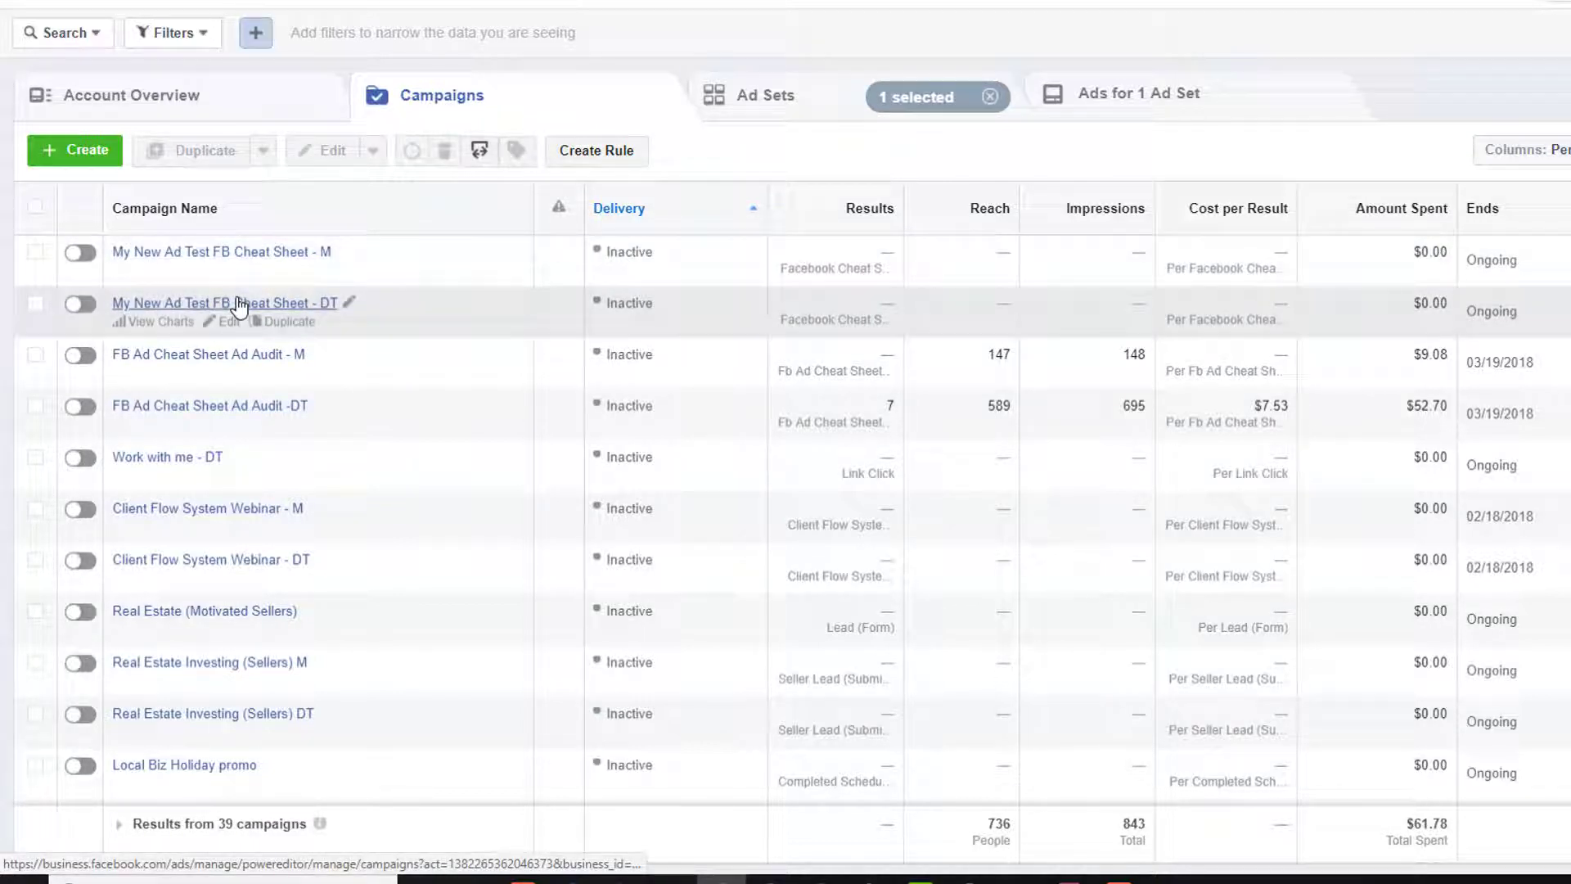
left_click(35, 252)
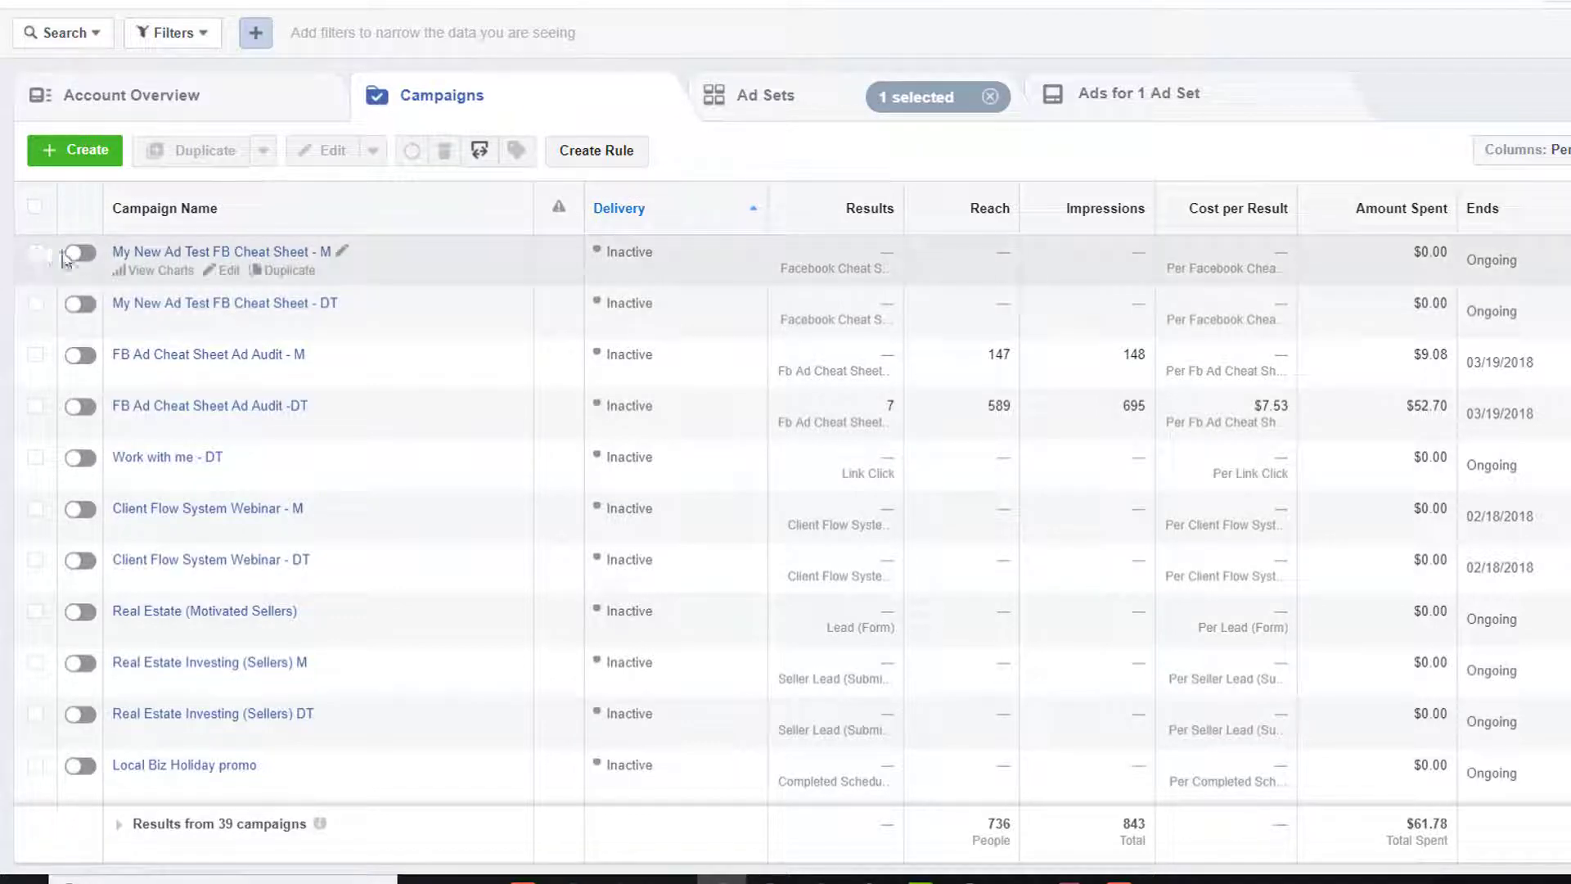
left_click(821, 102)
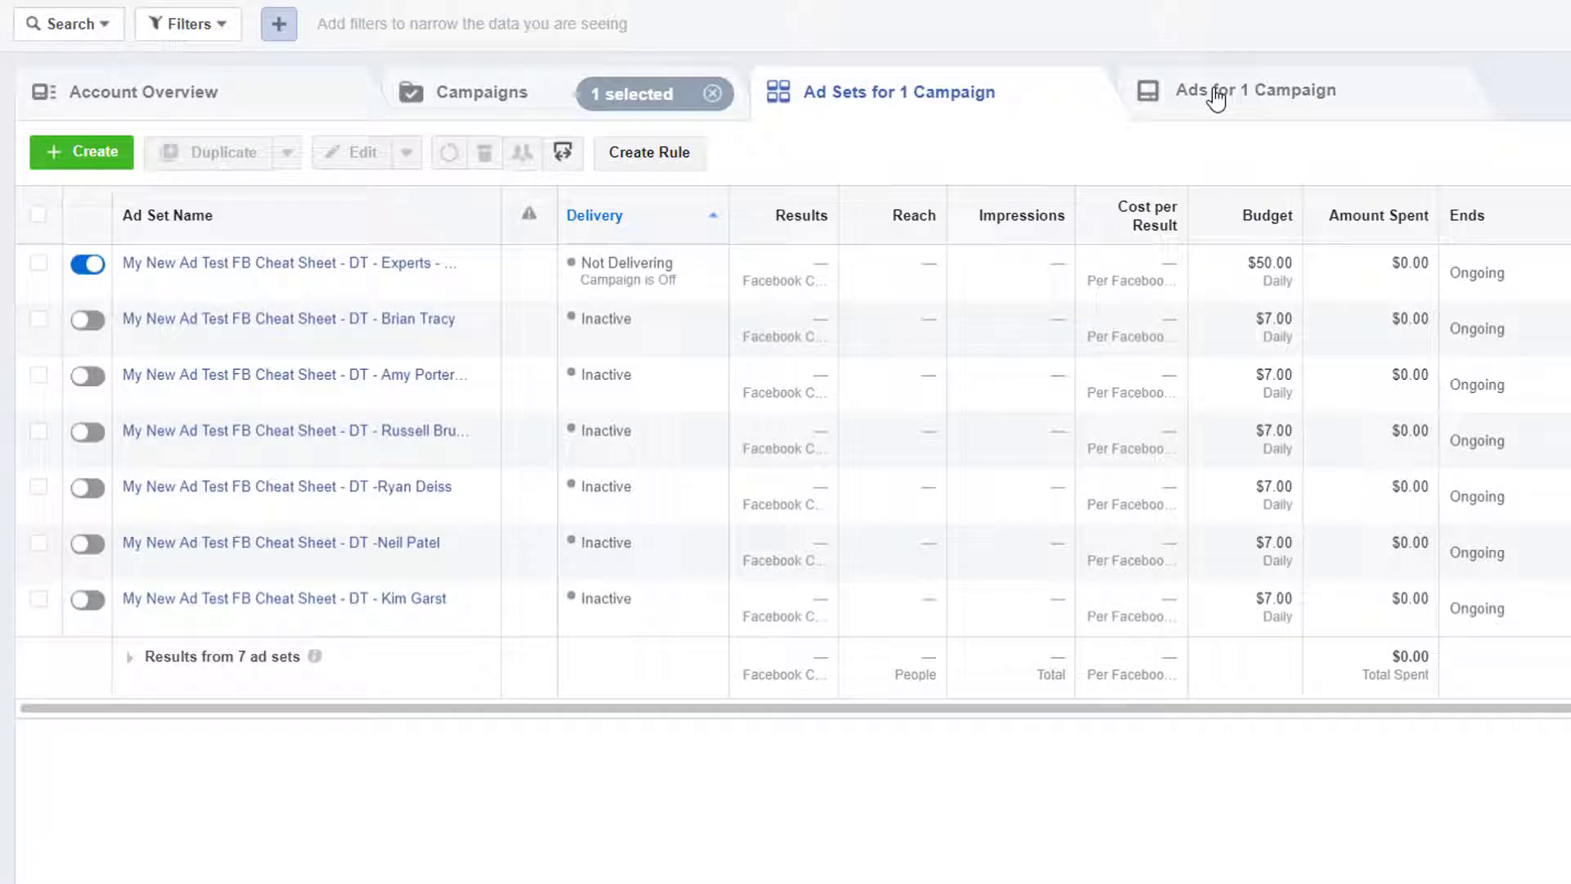
left_click(1217, 97)
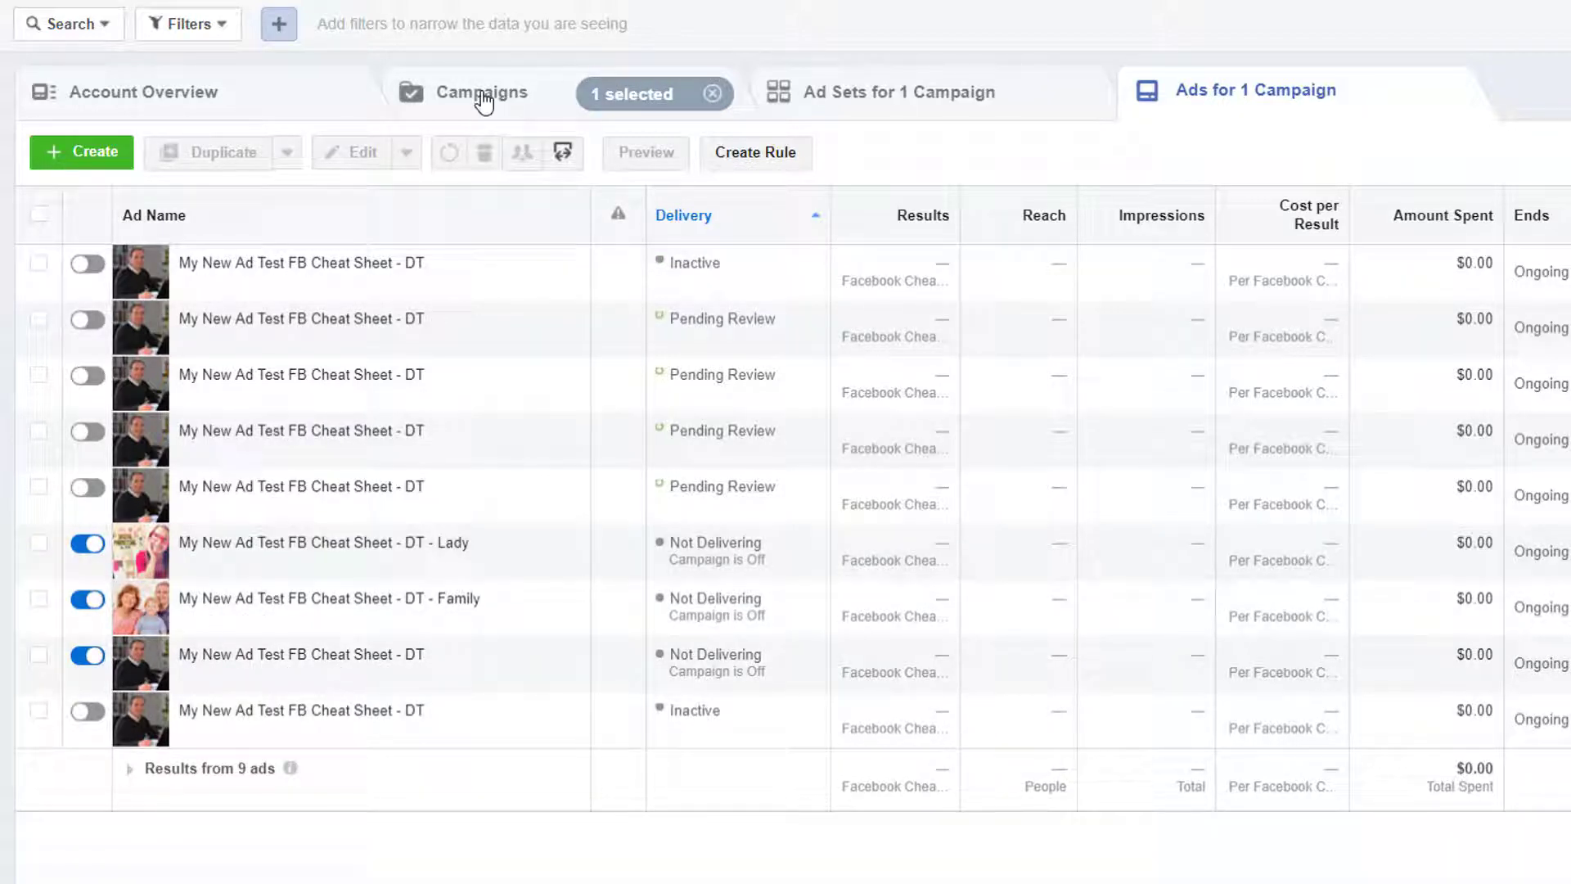
Step: Examine the ad sets of the campaign My New Ad Test FB Cheat Sheet - DT and the ads in its Kim Garst ad set
left_click(483, 99)
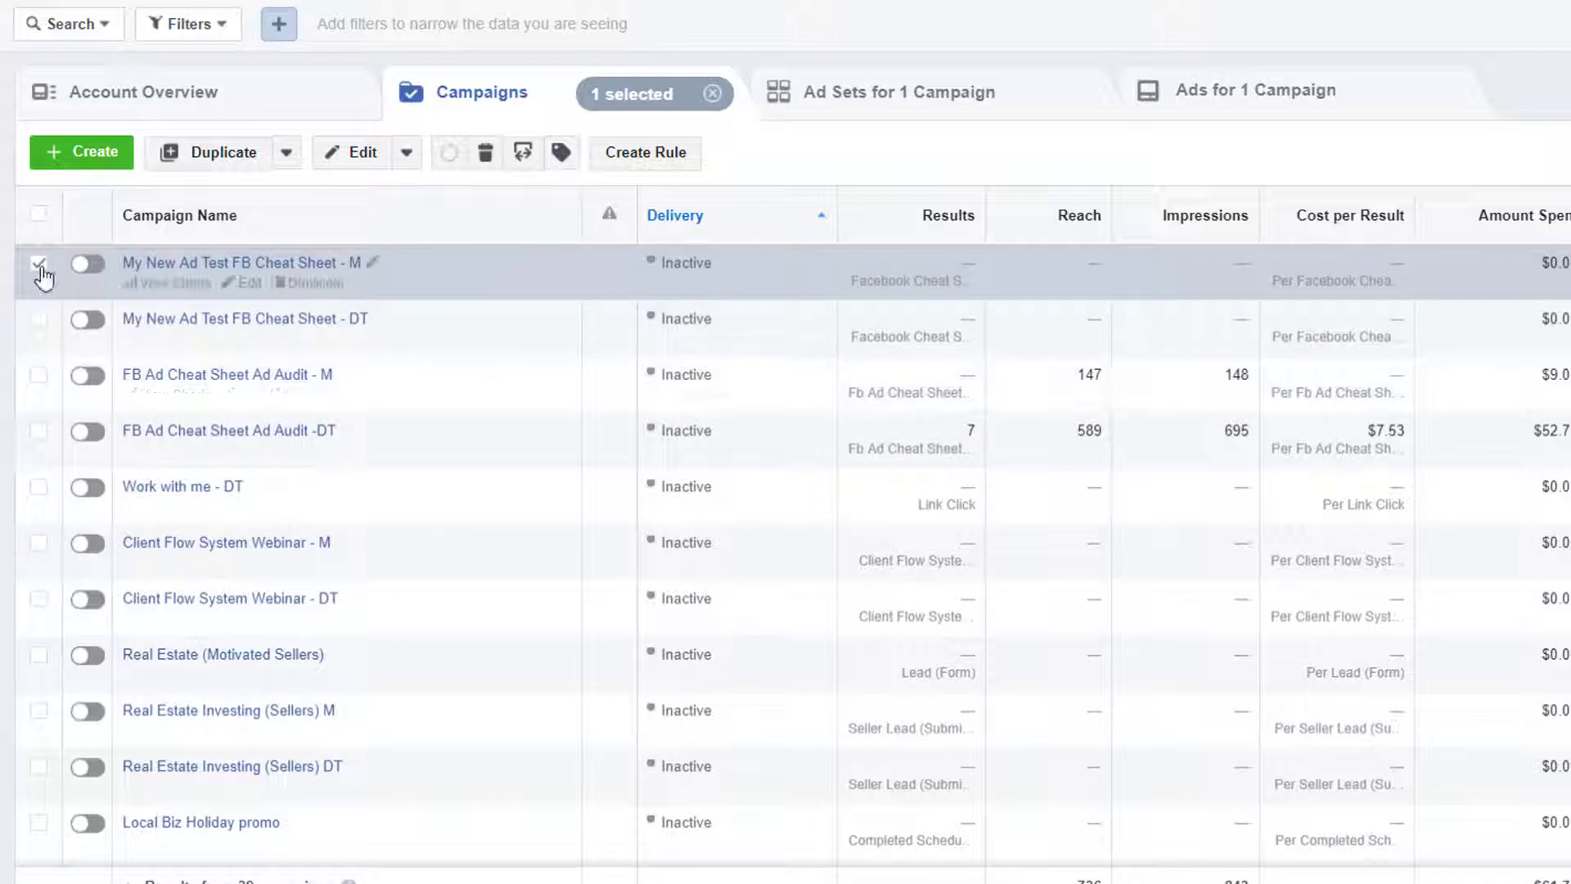
left_click(39, 264)
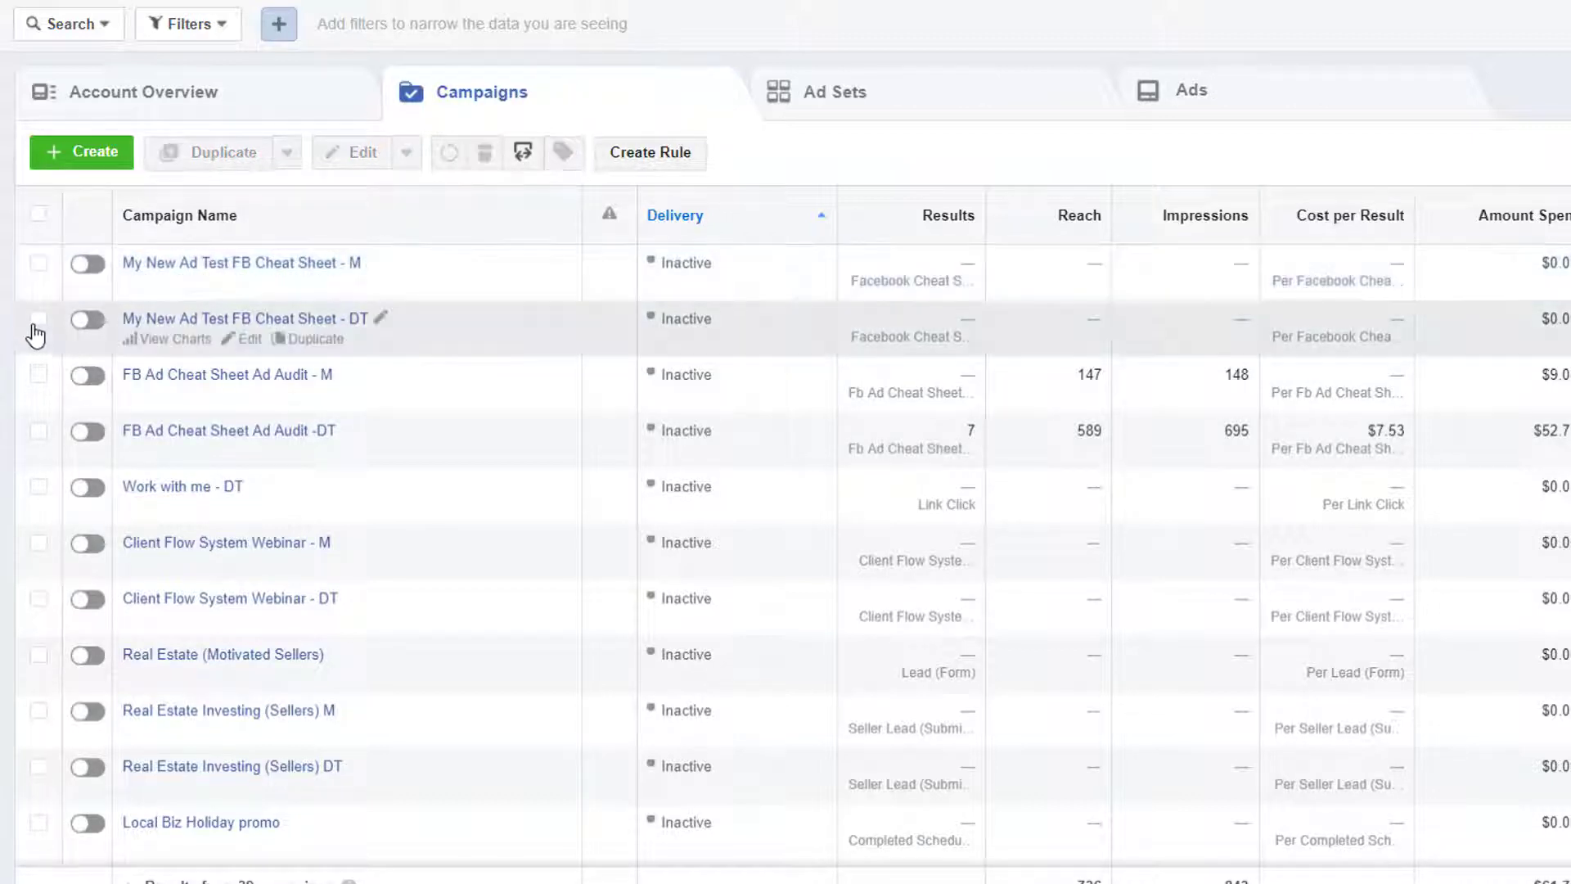
left_click(38, 320)
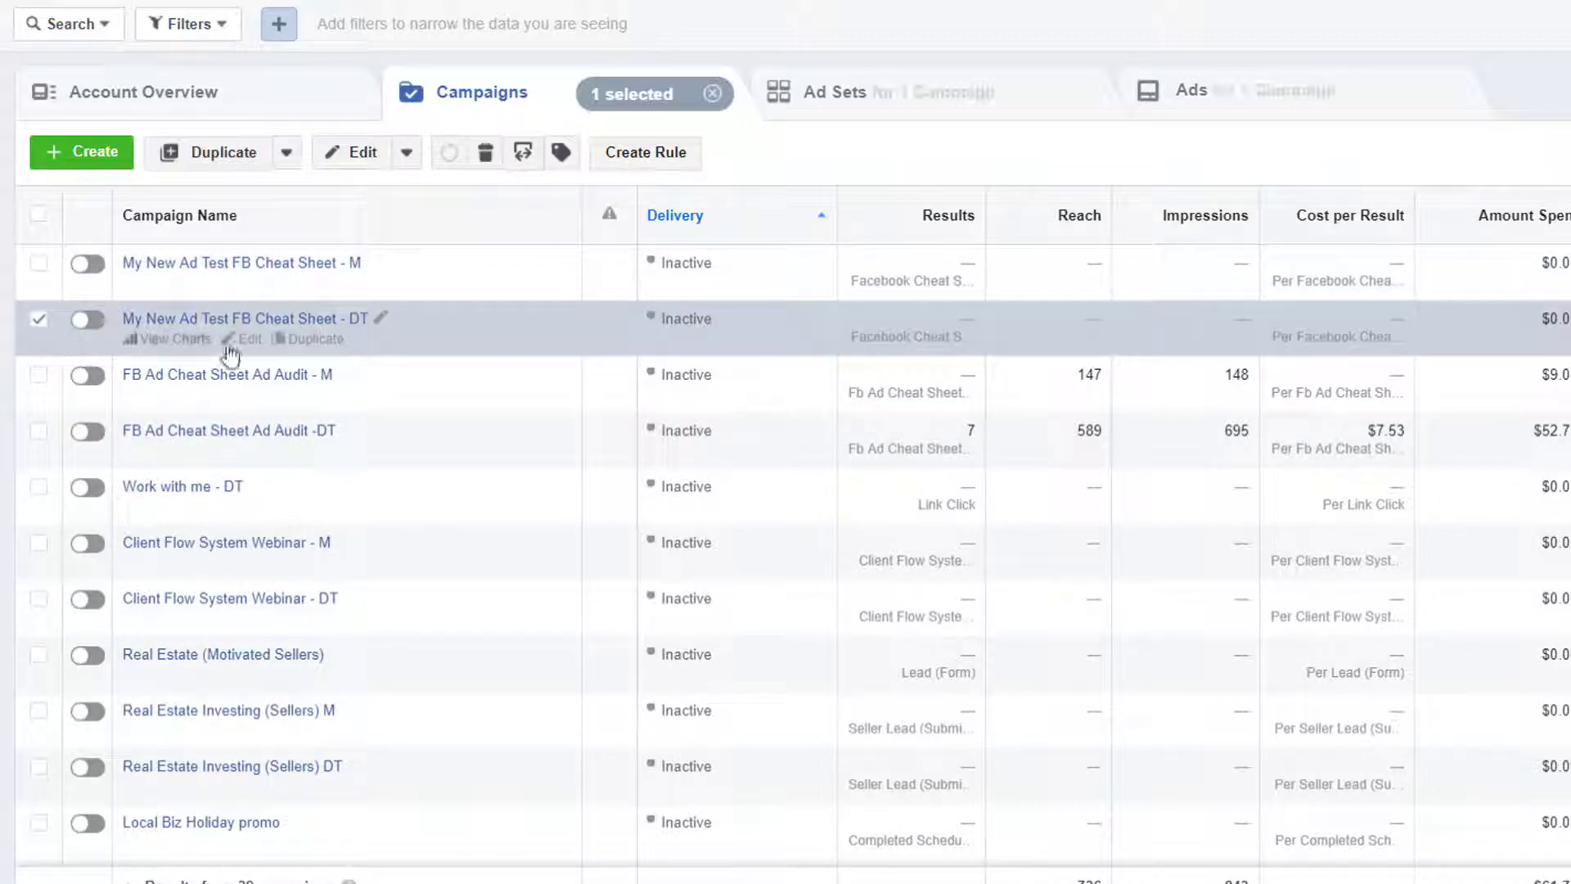
left_click(881, 97)
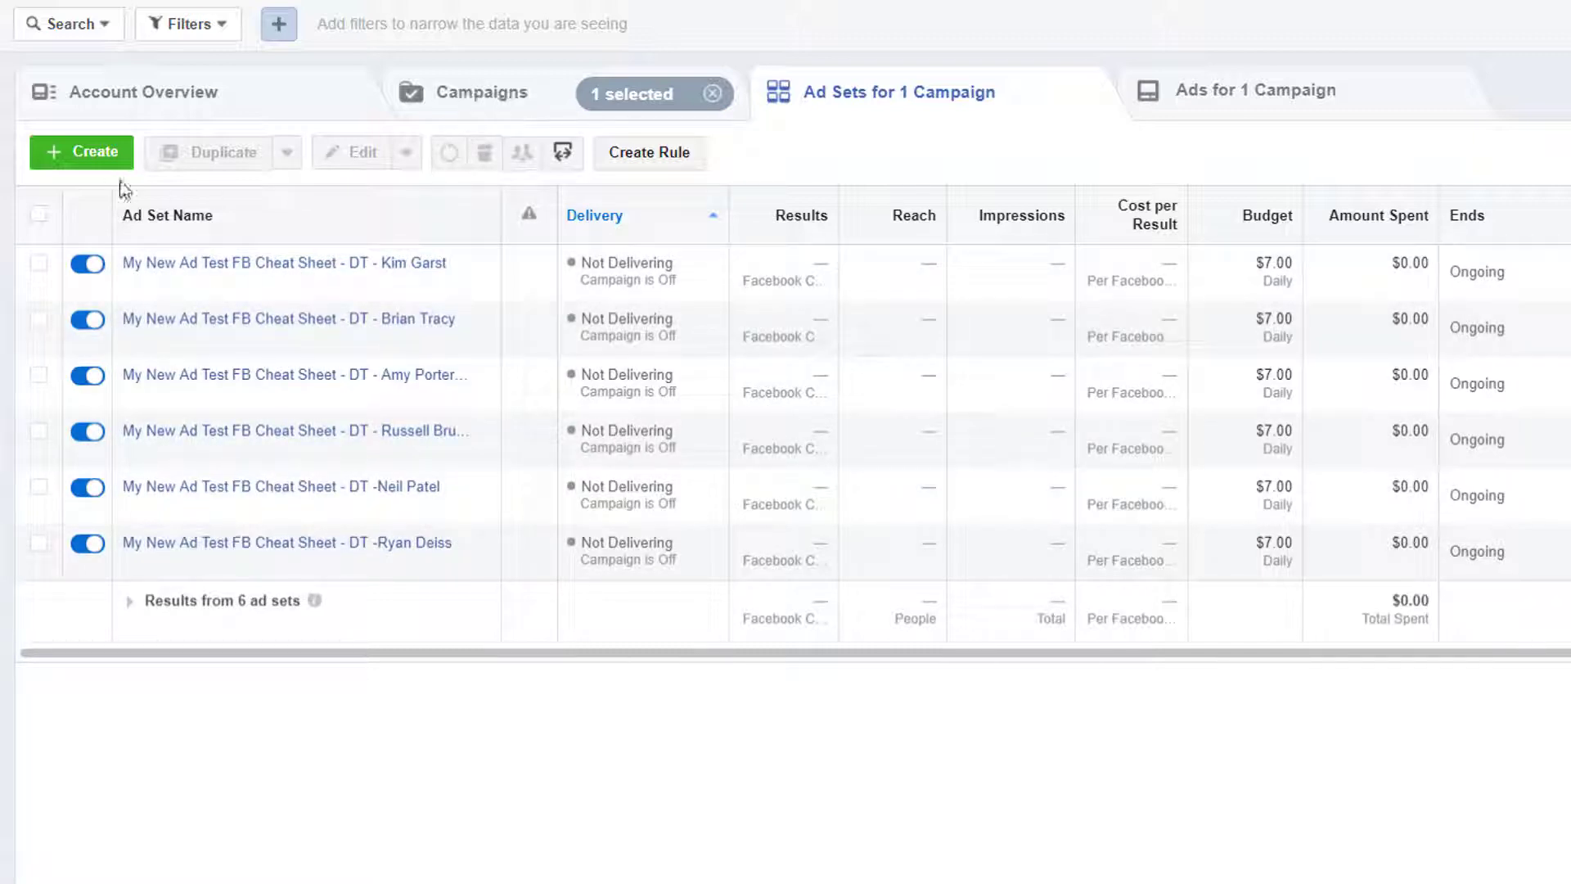
left_click(39, 263)
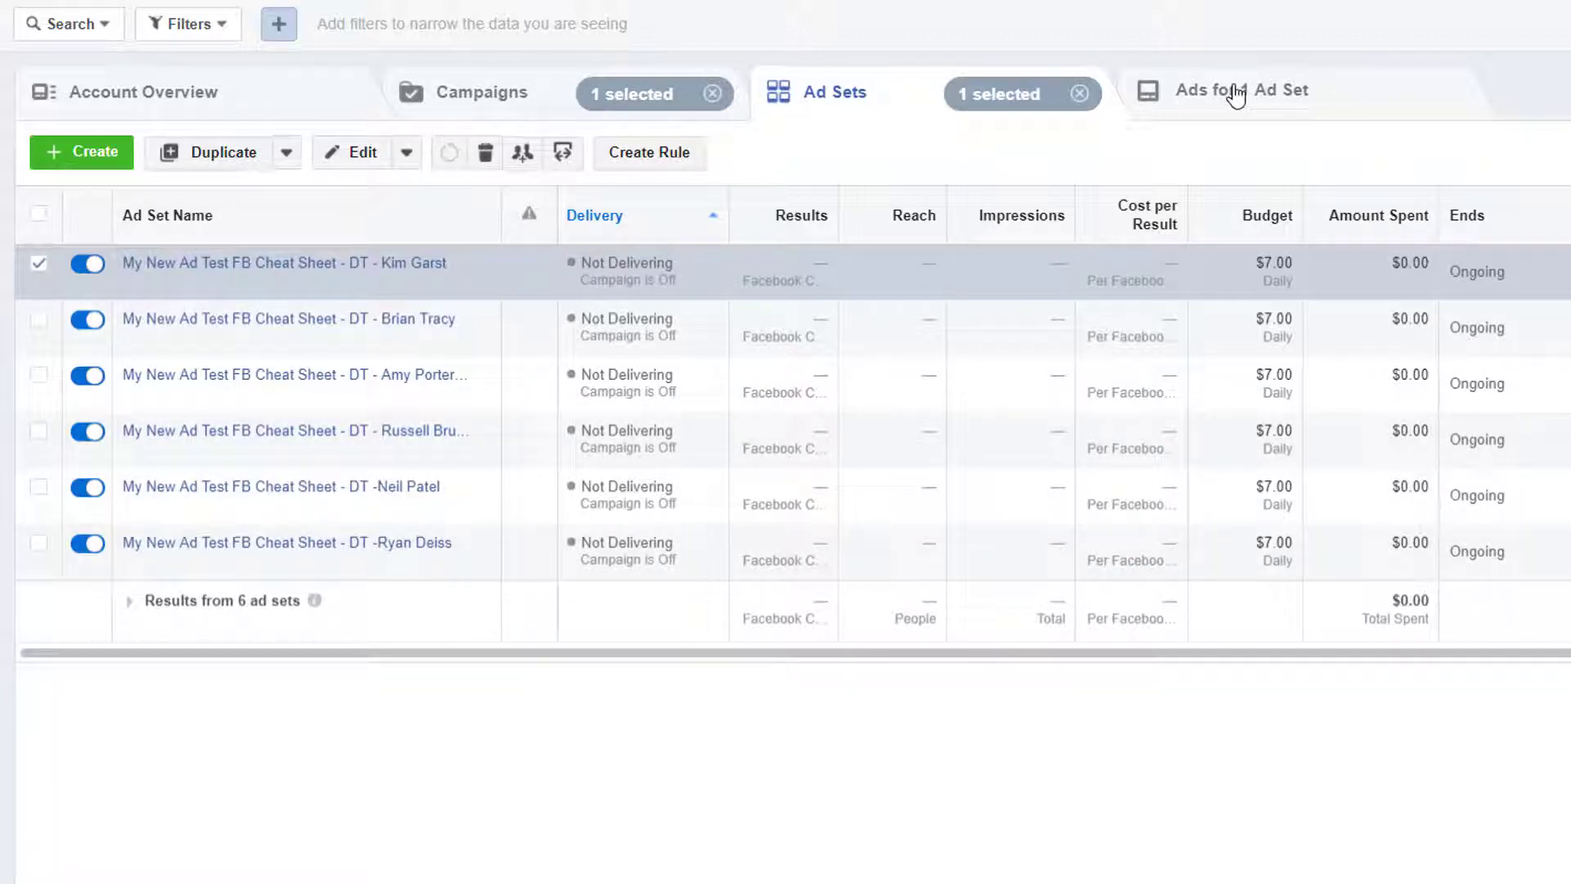
left_click(1236, 90)
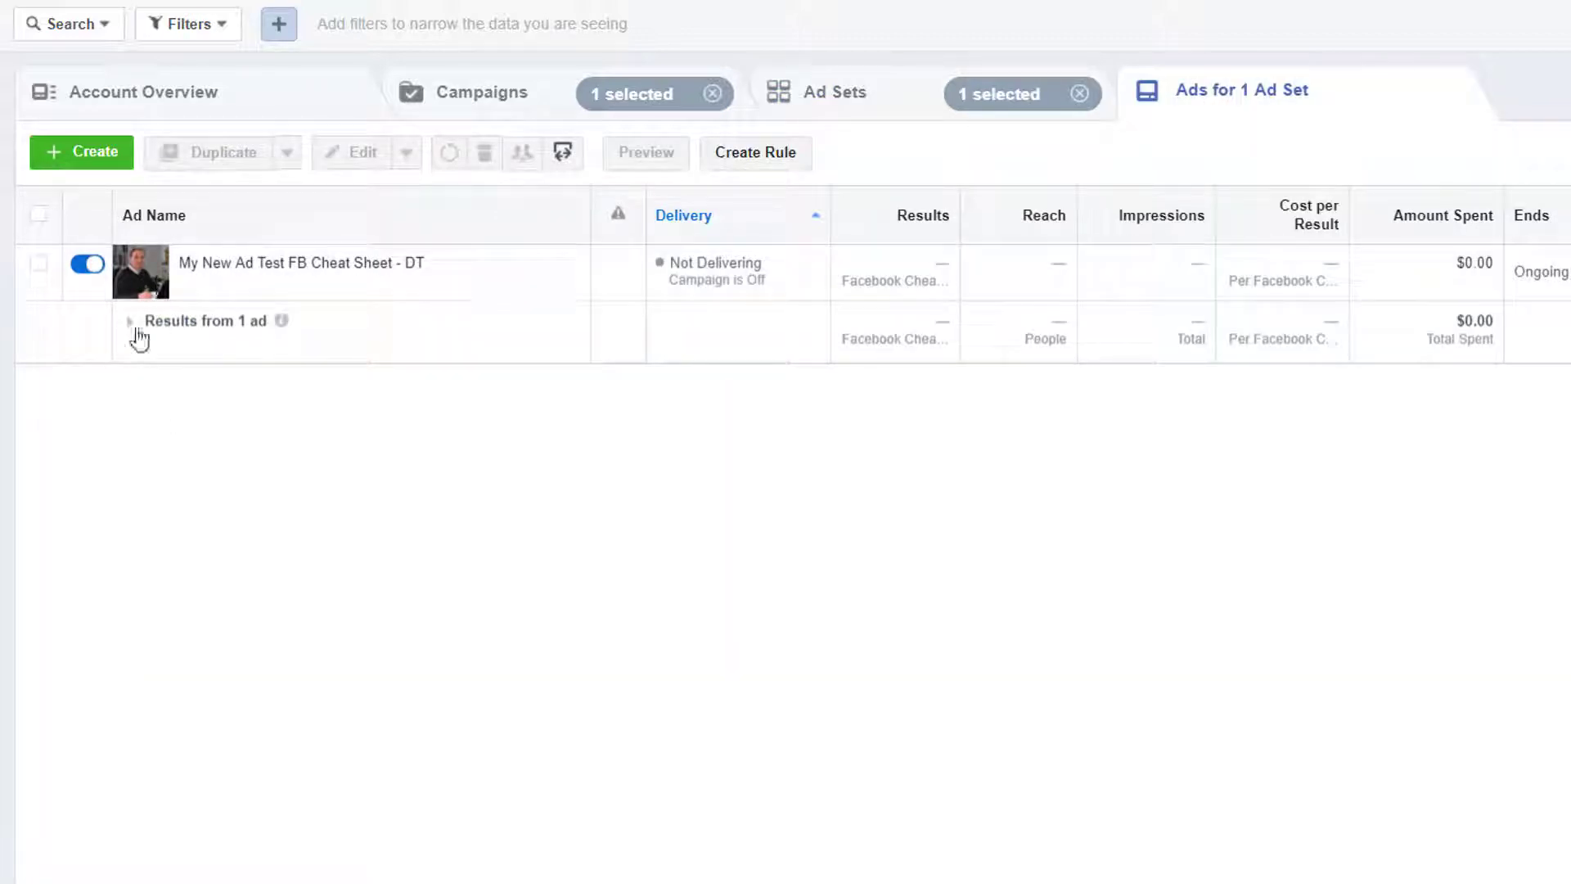